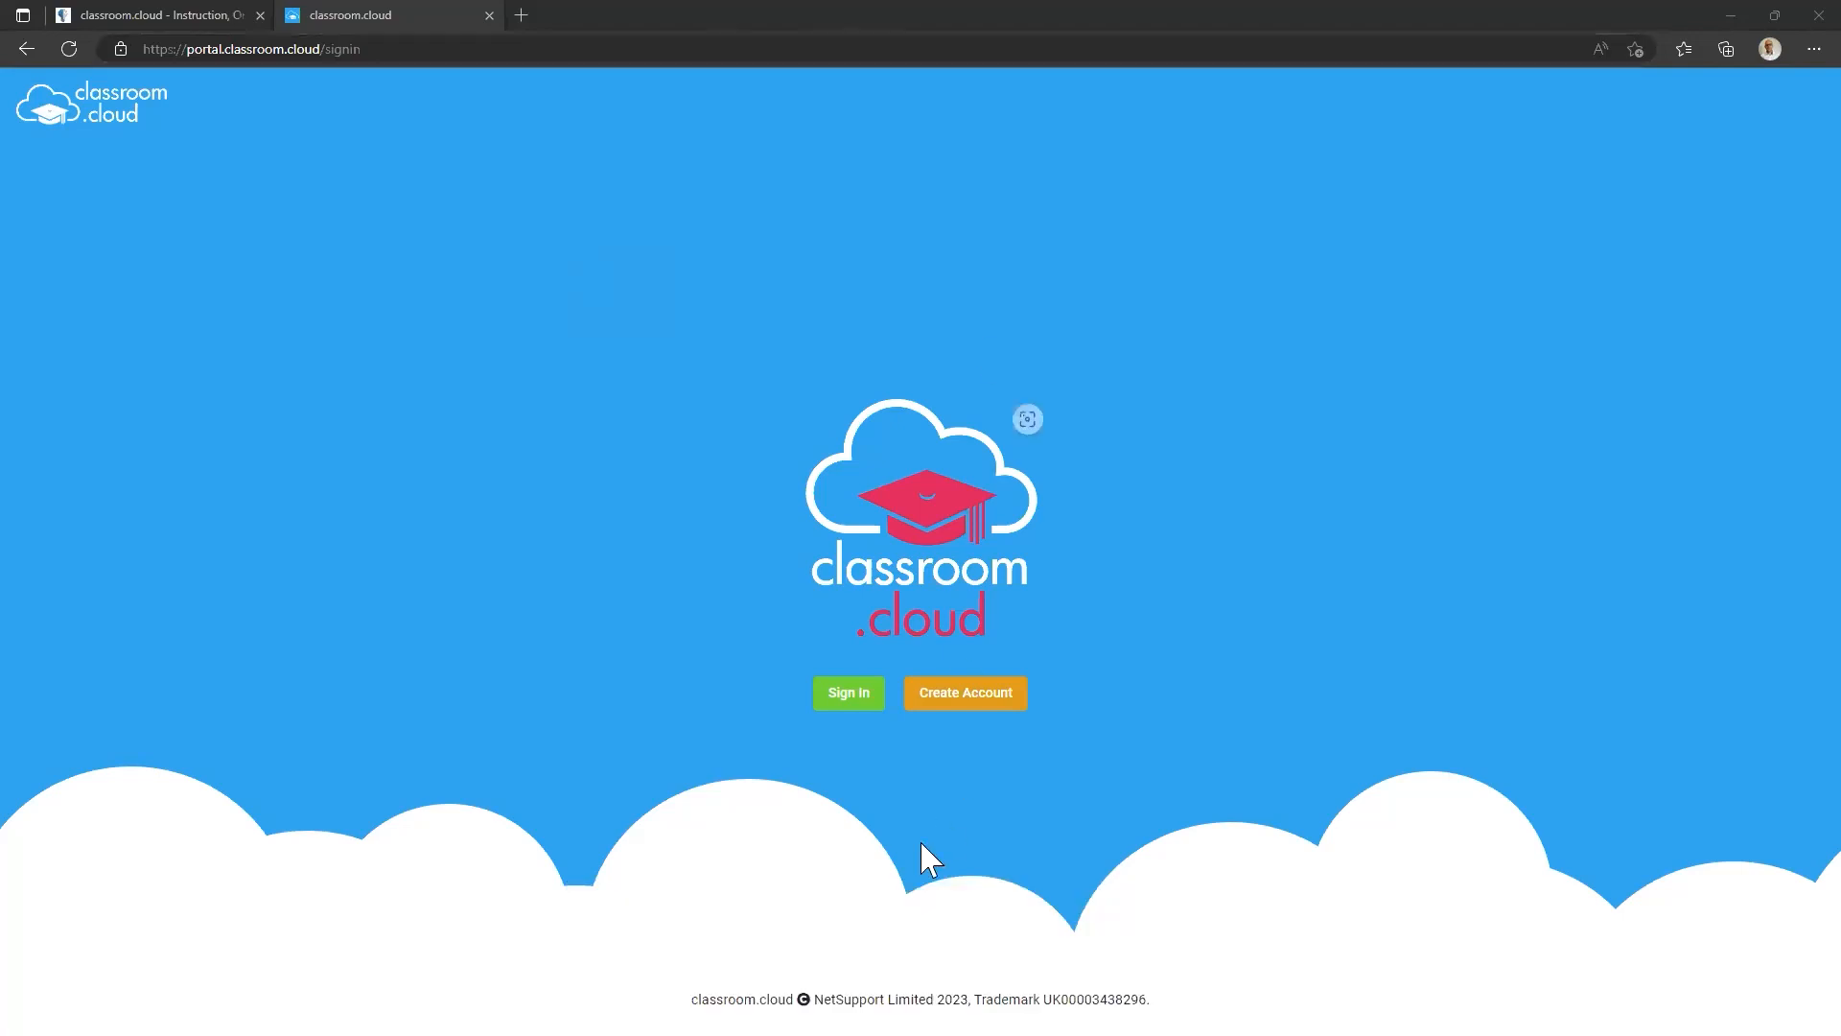
# Sign in to the classroom.cloud portal with Microsoft, using the listed account that is already signed in
pyautogui.click(715, 701)
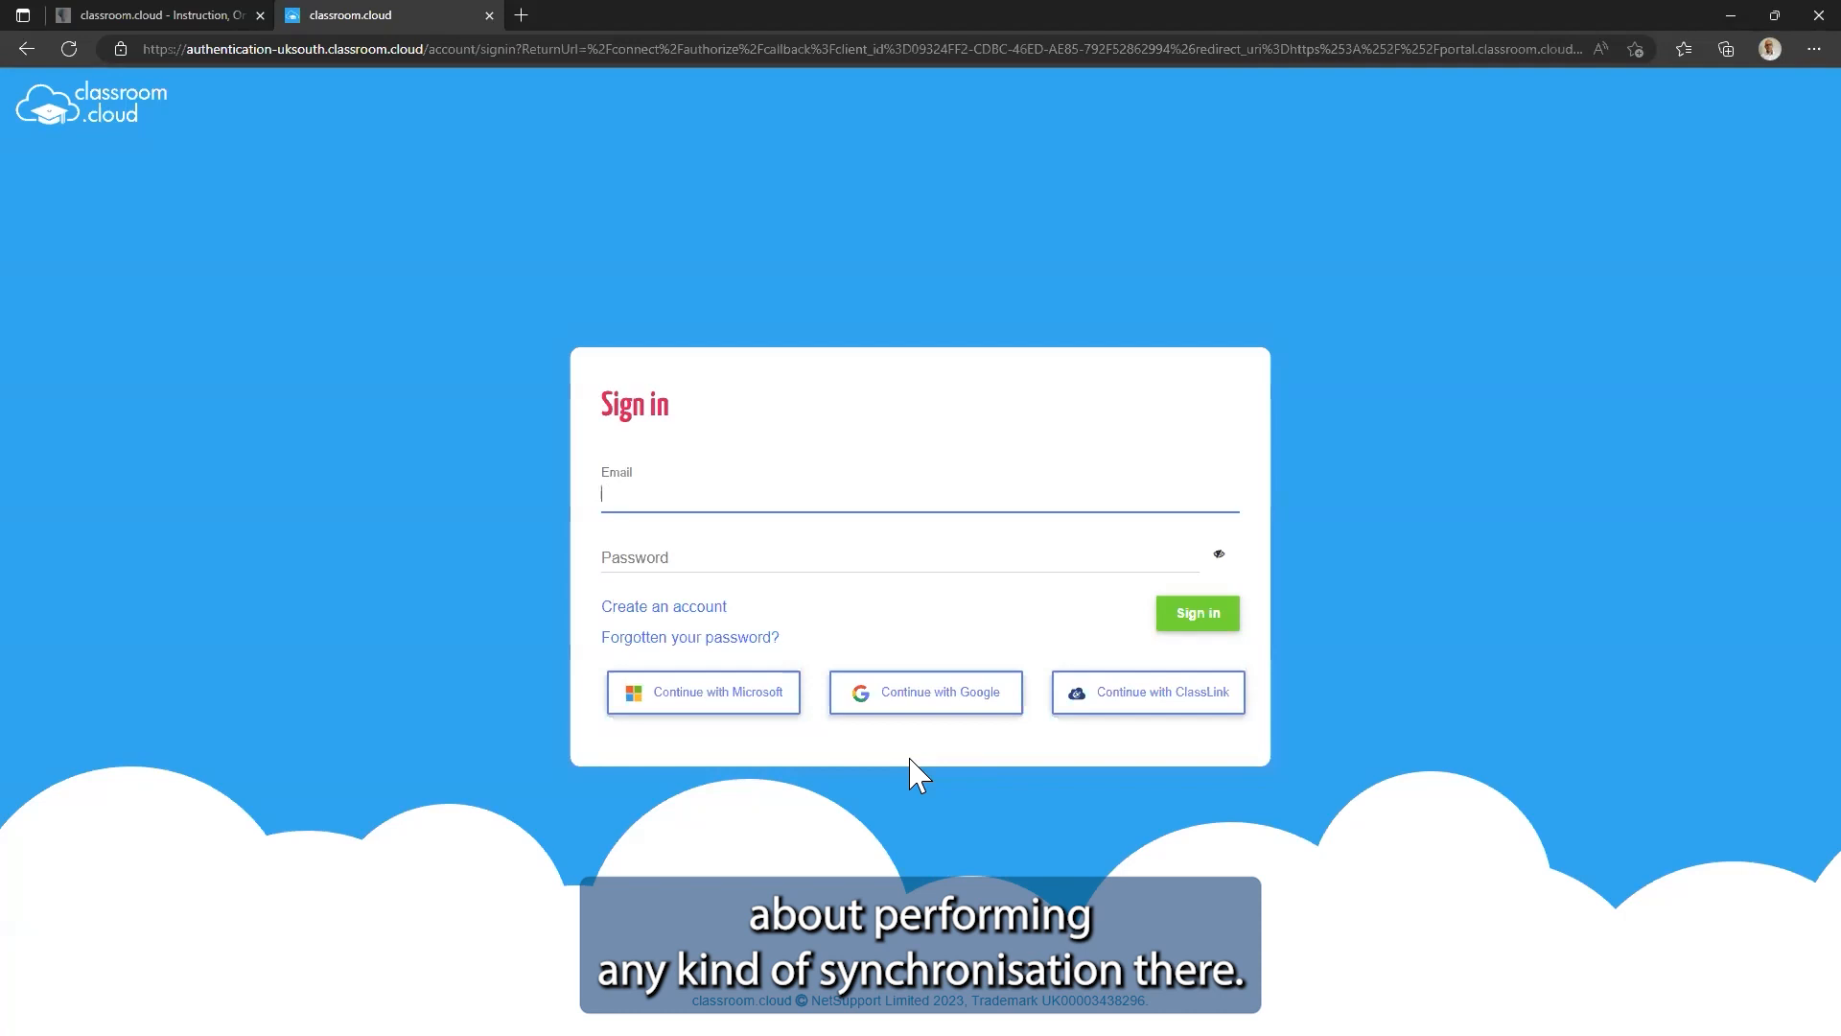
pyautogui.click(682, 707)
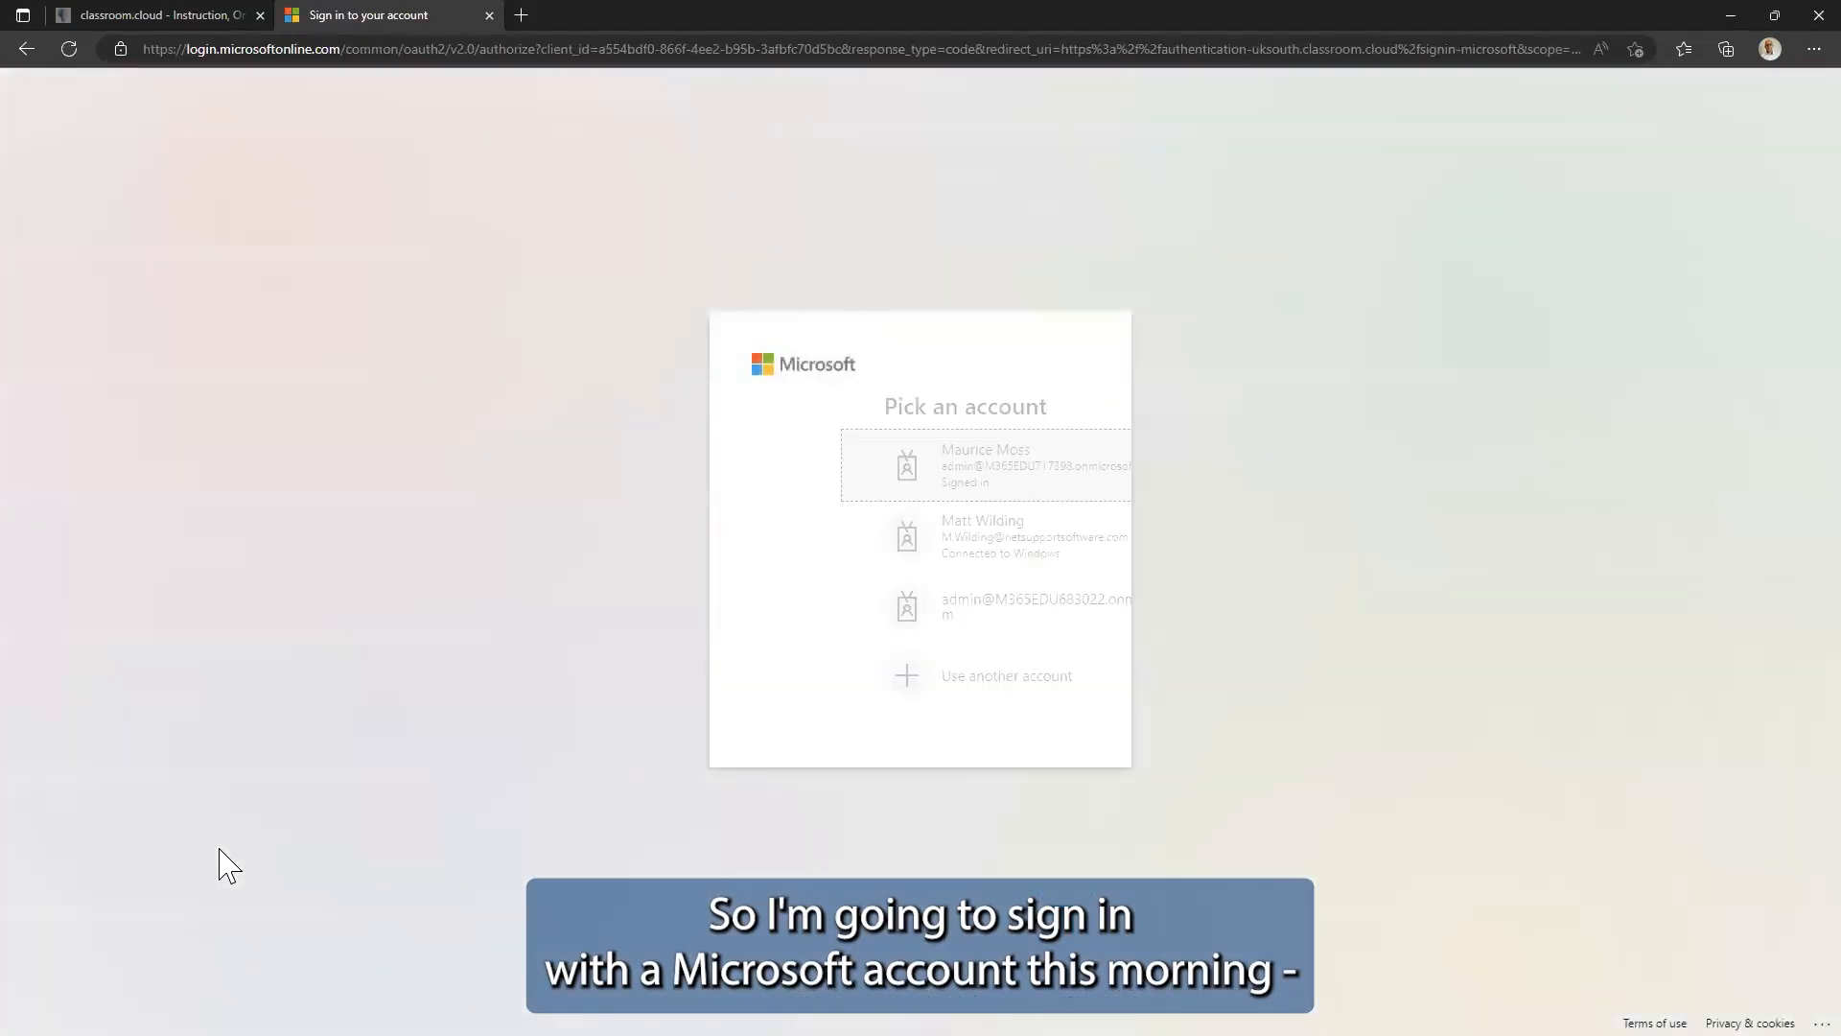
pyautogui.click(957, 466)
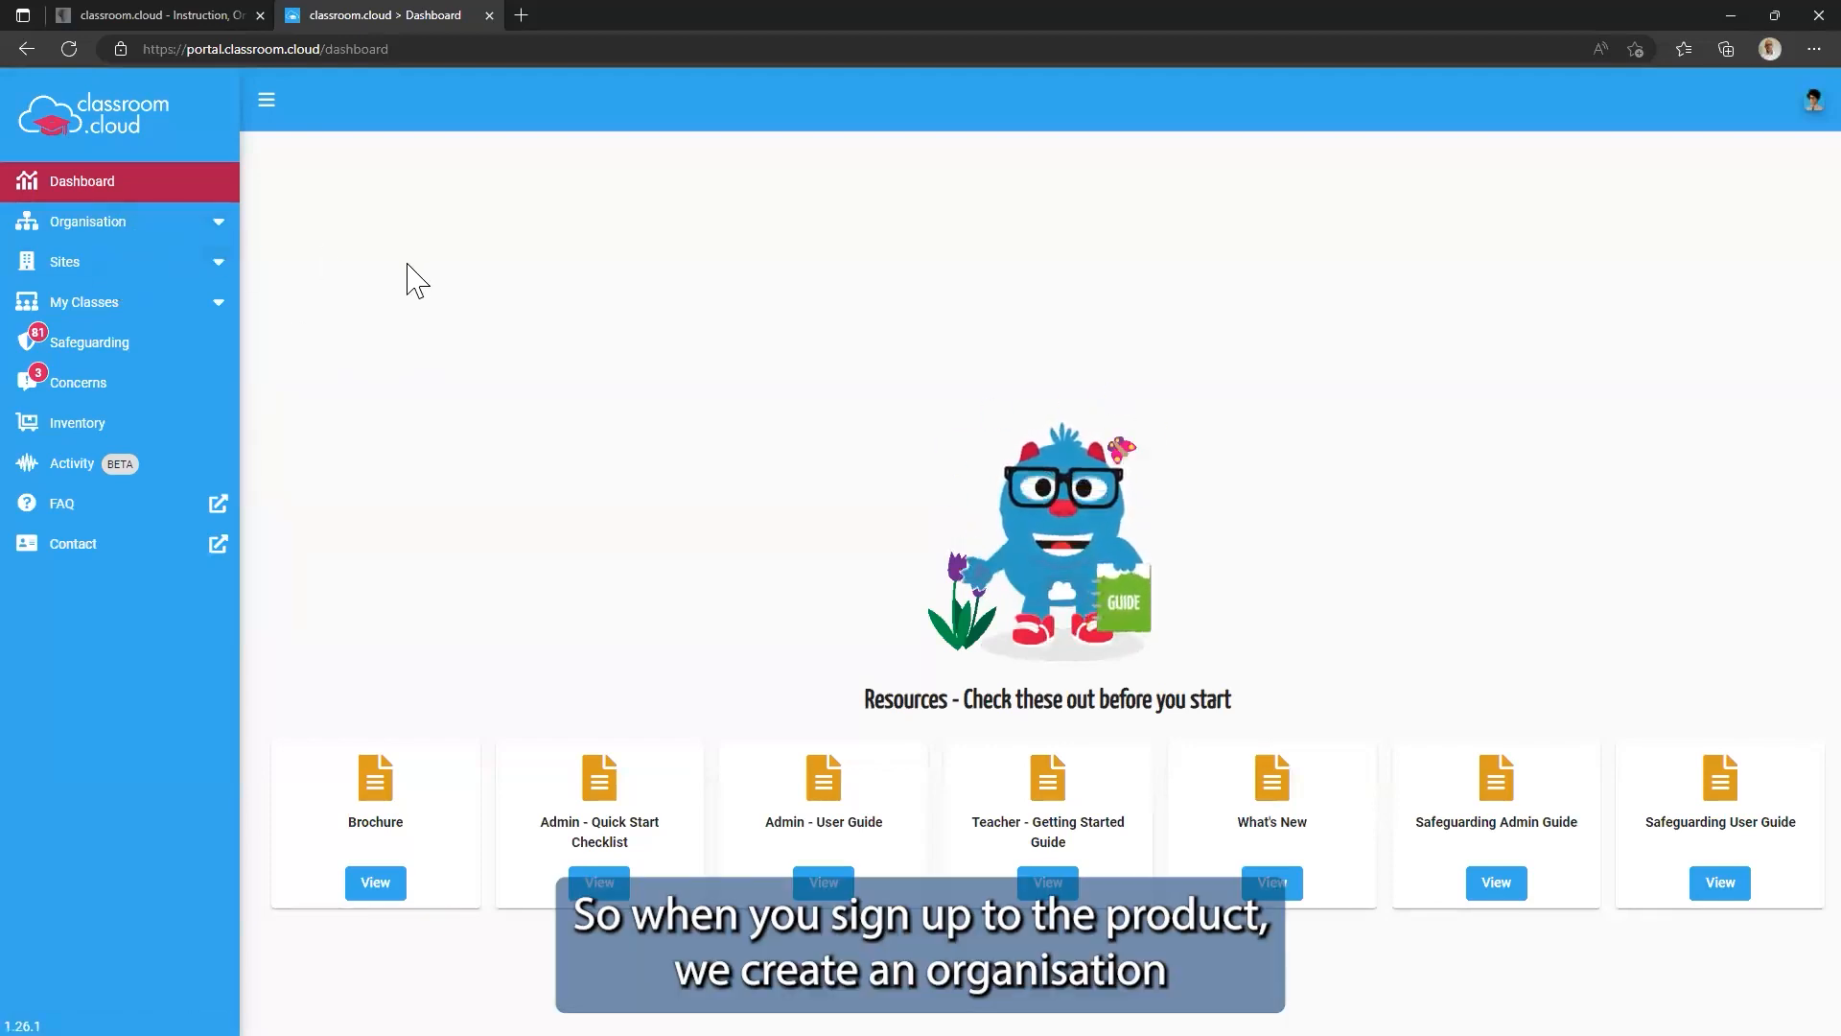
# View the organisation's sites, then start the All Devices class from the Grange Hill site's classes
pyautogui.click(165, 276)
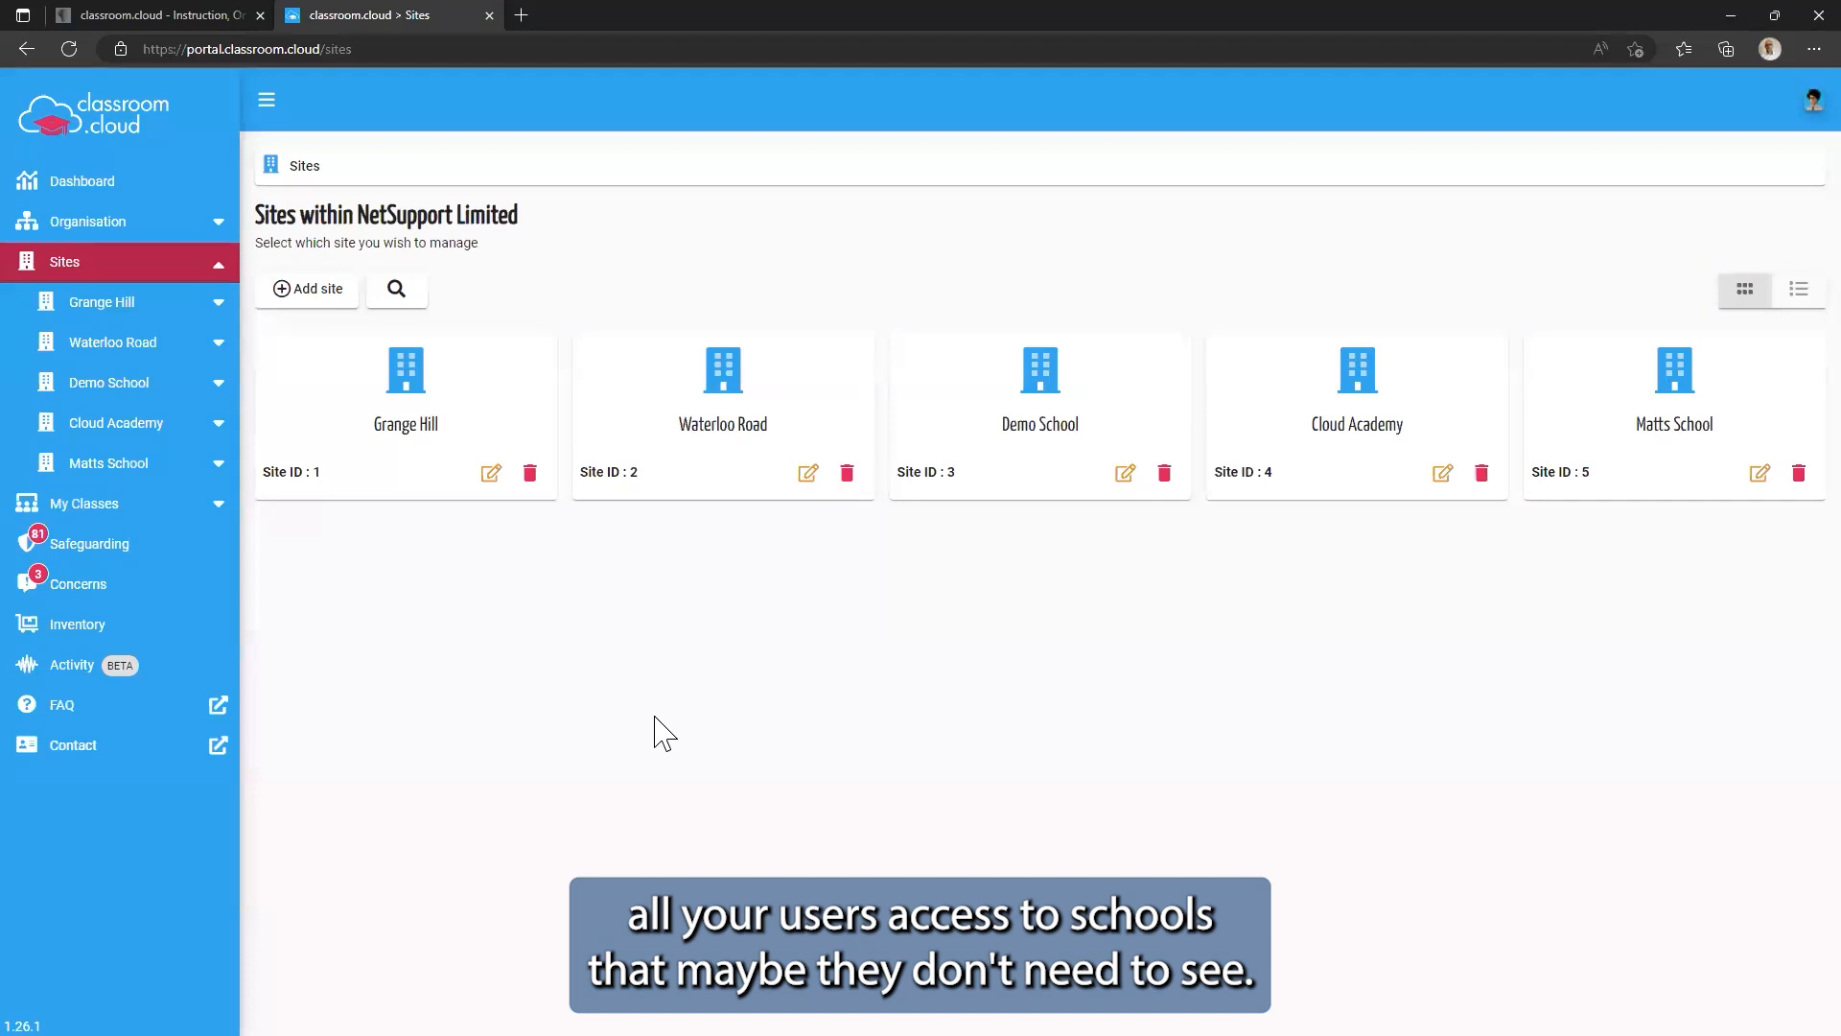
pyautogui.click(102, 500)
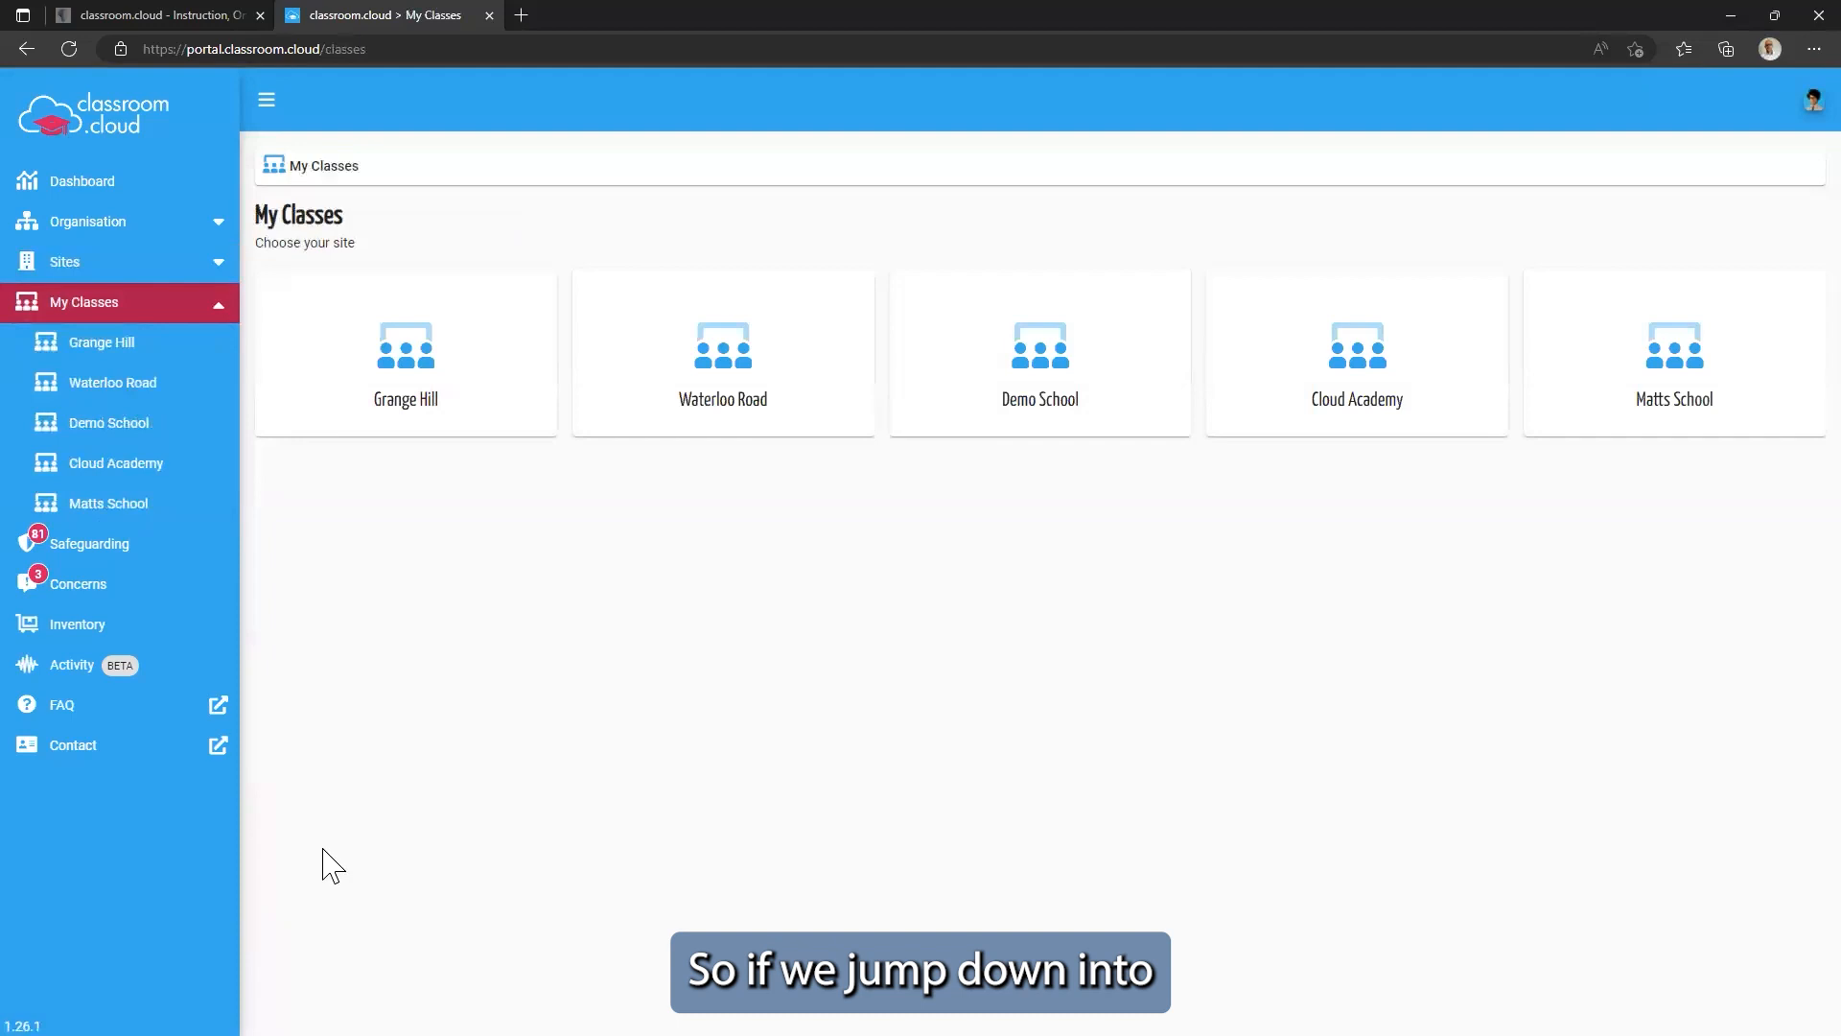
pyautogui.click(395, 395)
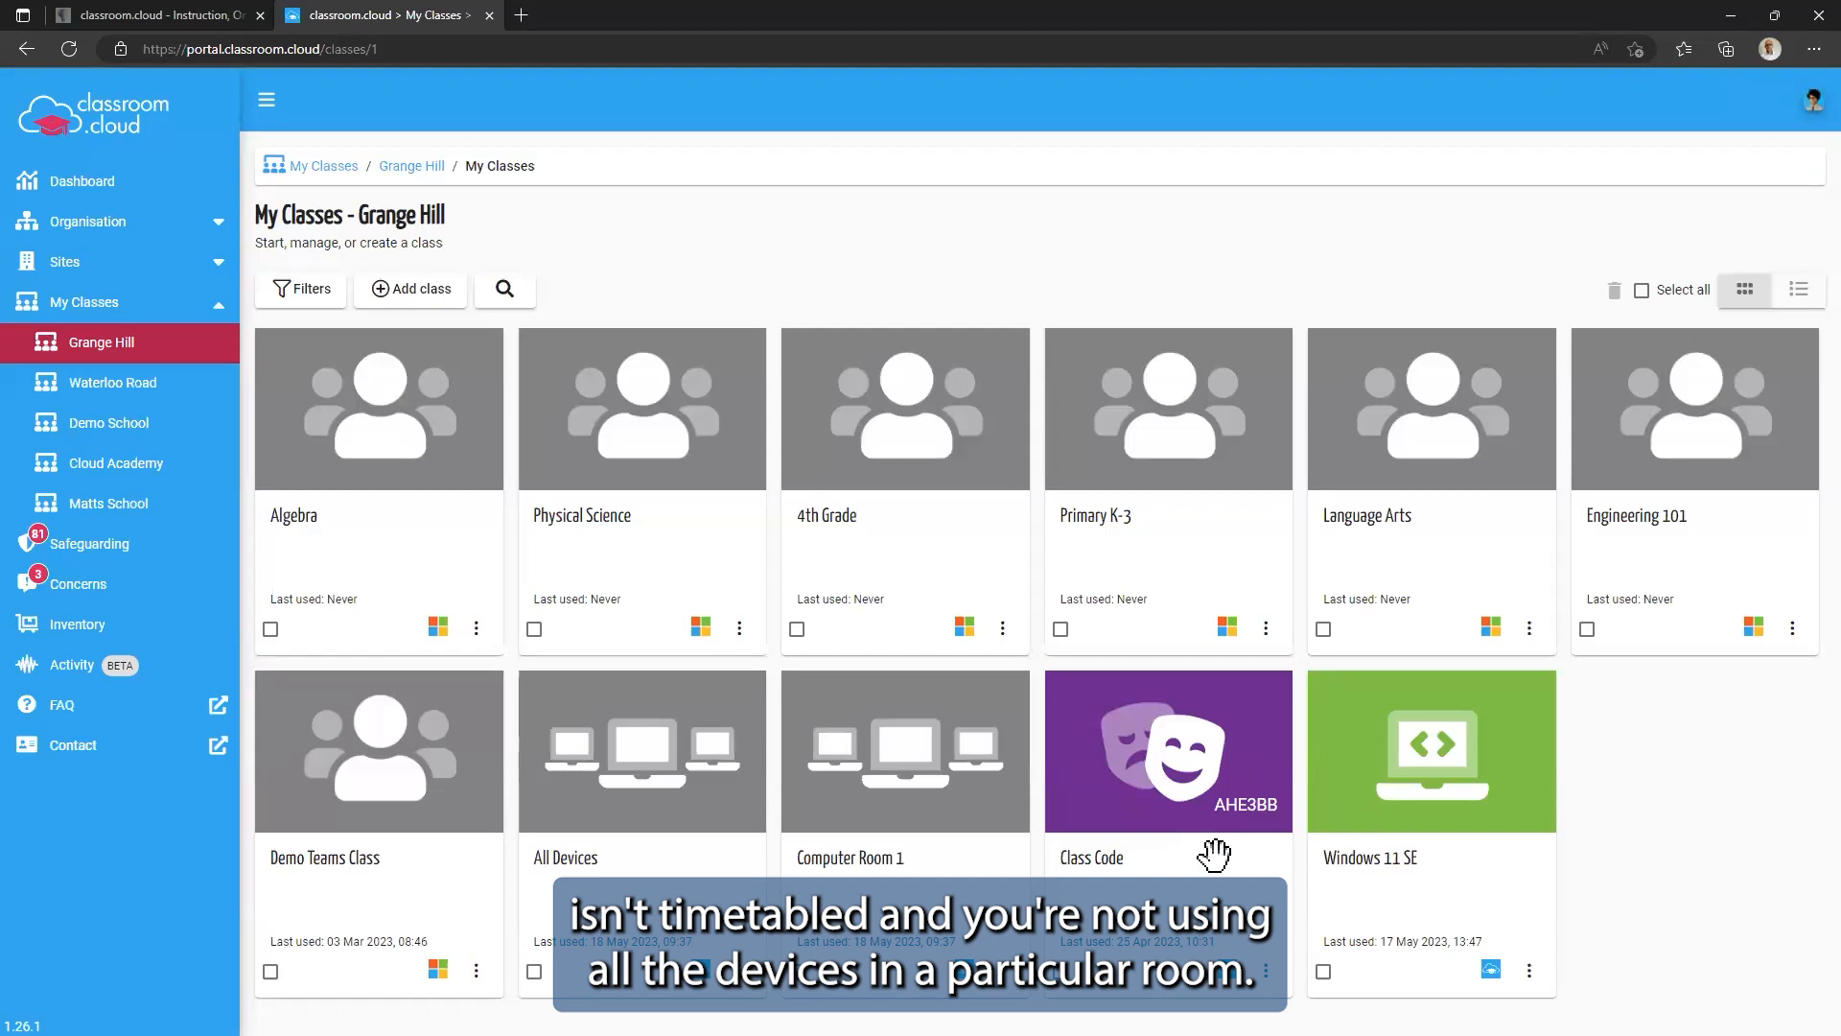
pyautogui.click(679, 823)
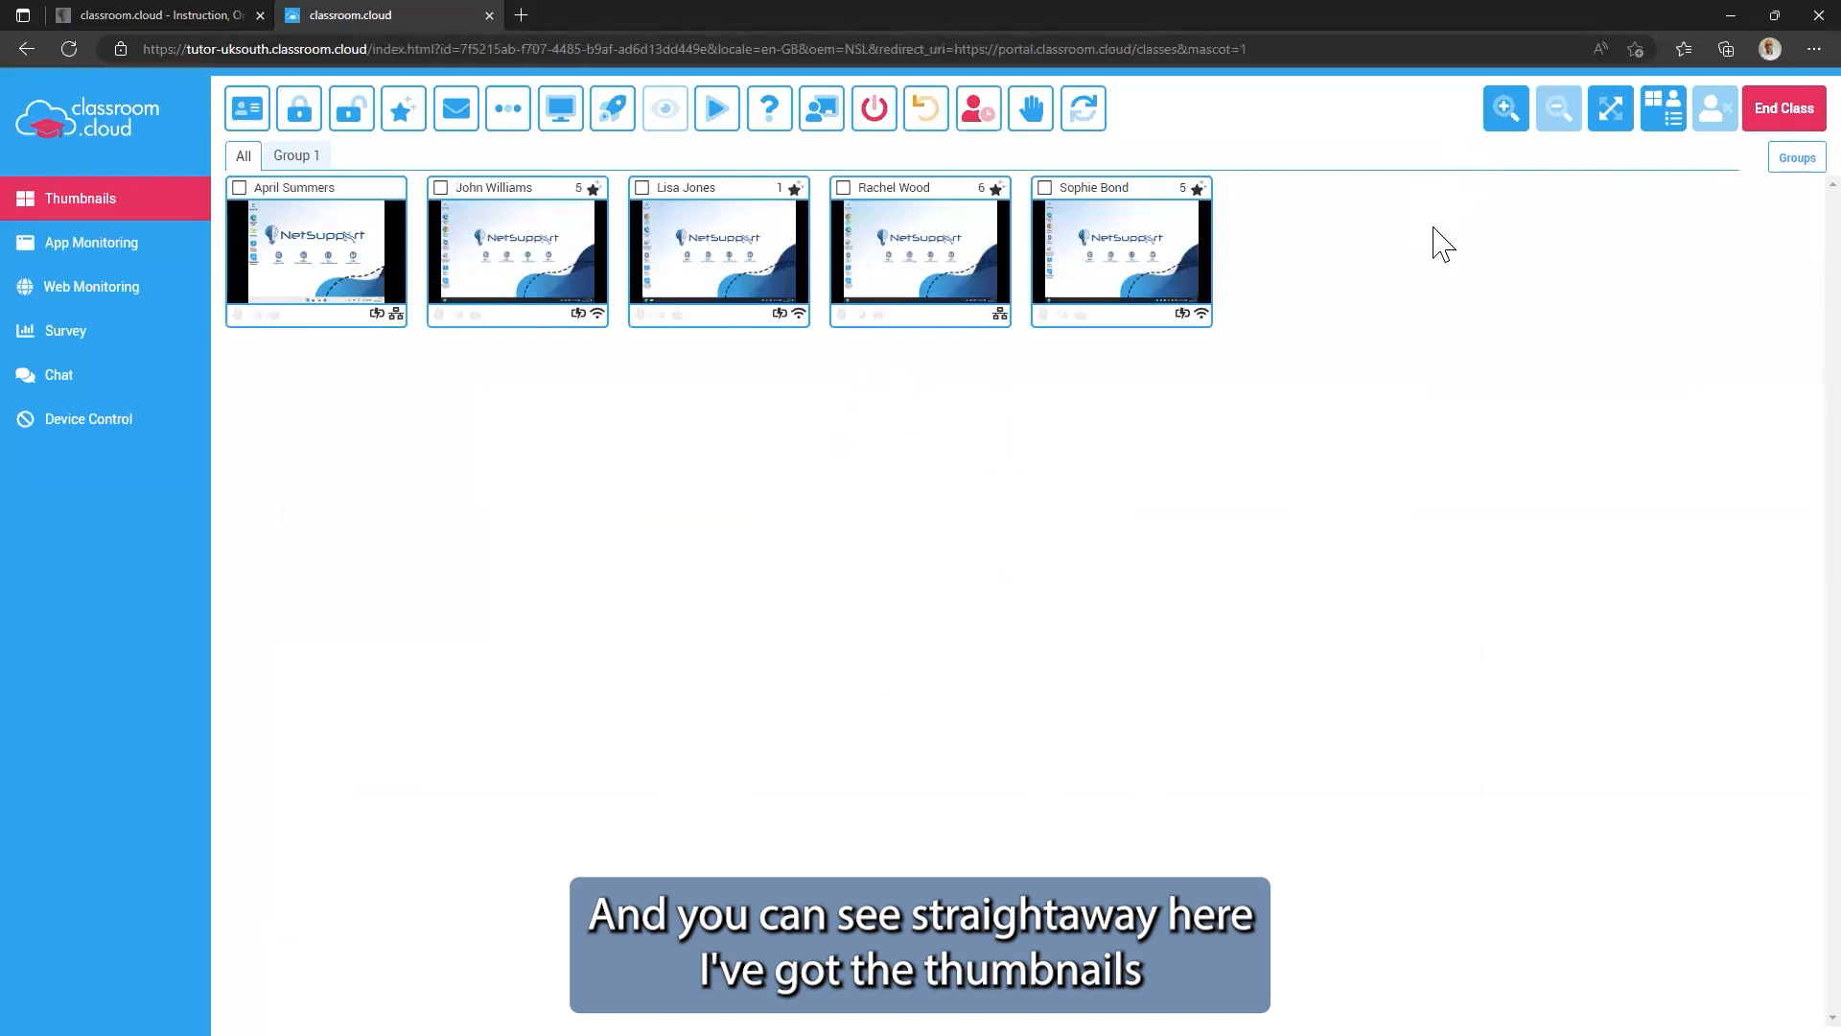
# Enlarge the student thumbnails by three zoom levels
pyautogui.click(1509, 130)
pyautogui.click(1509, 129)
pyautogui.click(1509, 129)
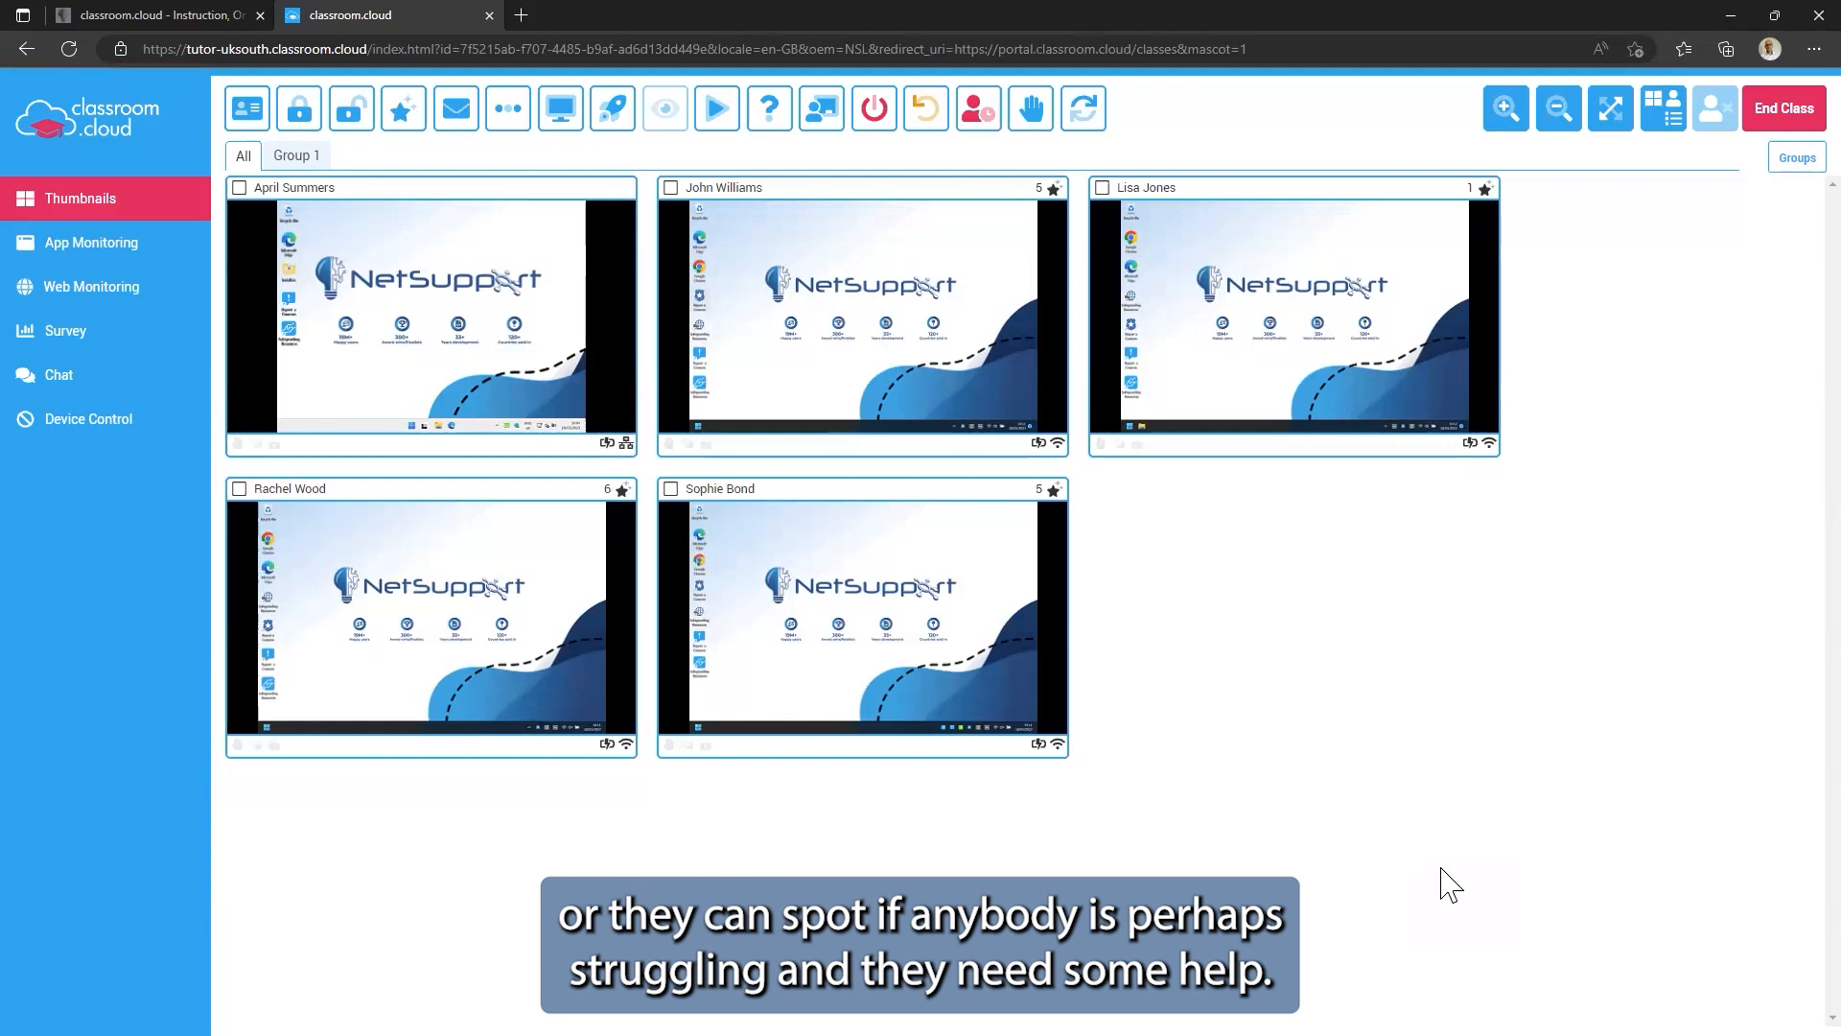
# View the first student's screen in a separate window and take remote control of the device, closing the viewer when done
pyautogui.doubleClick(470, 305)
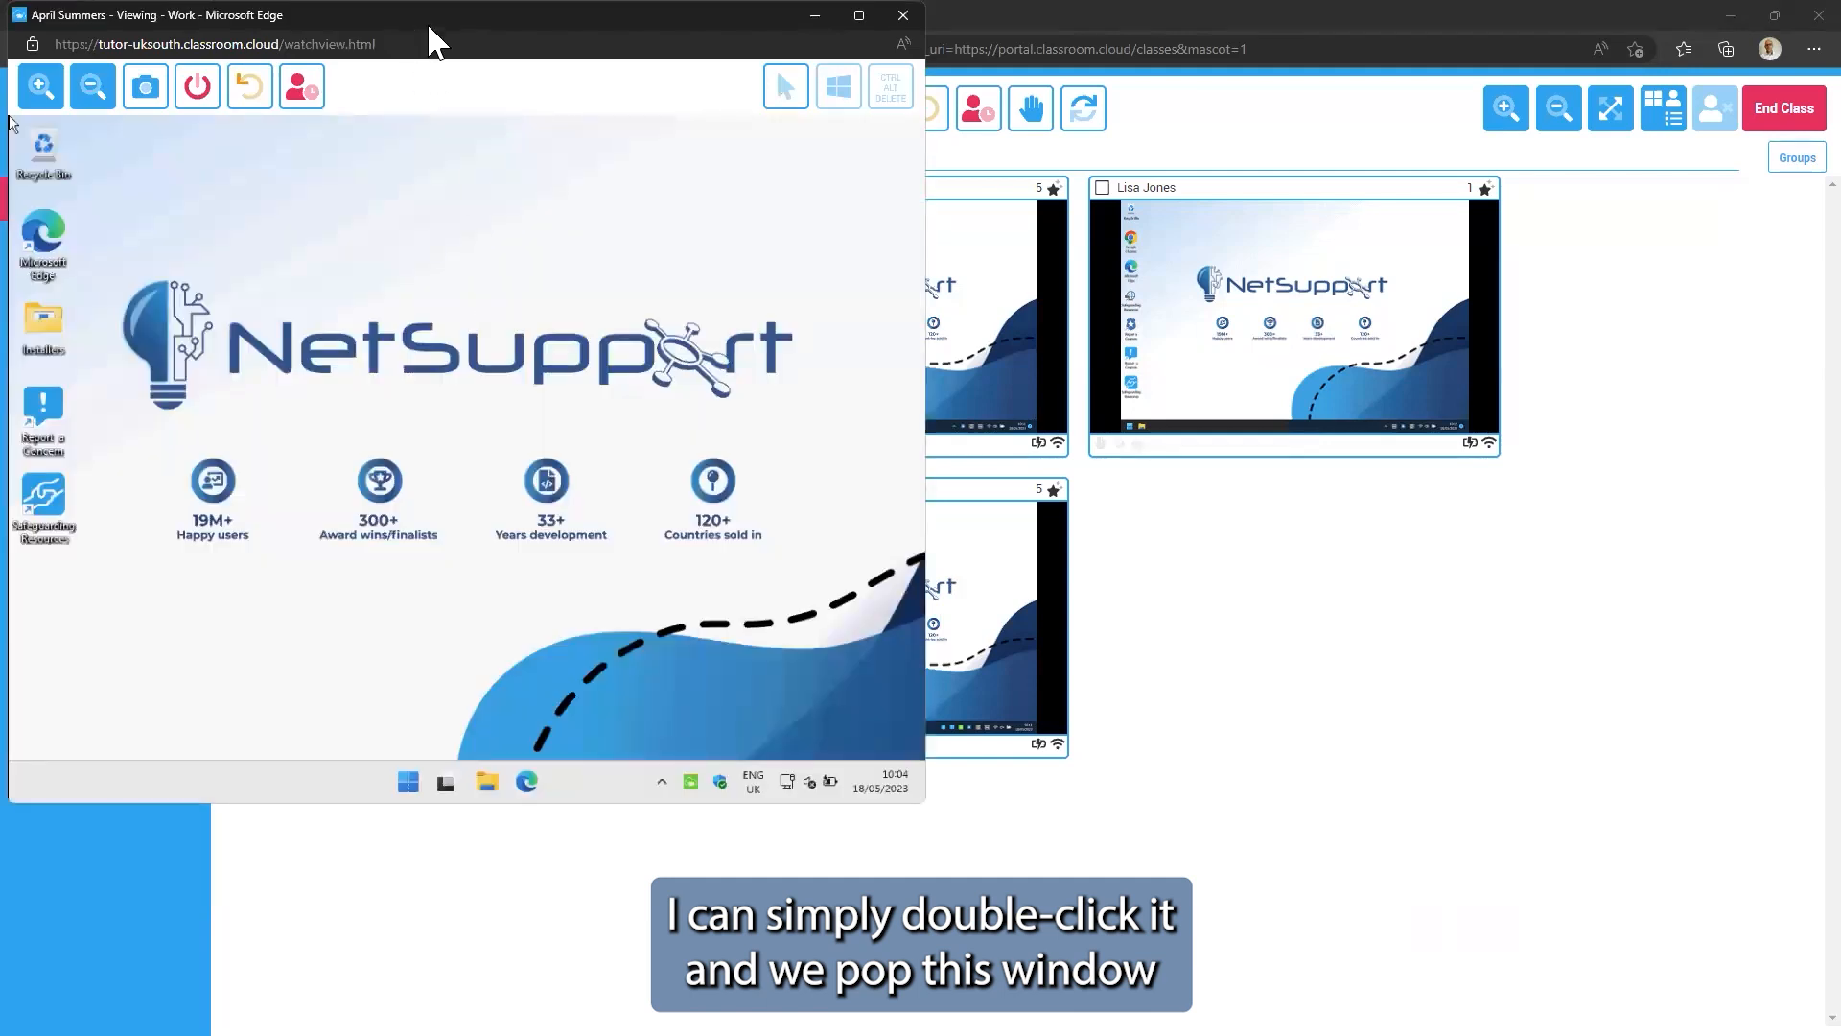
pyautogui.moveTo(427, 21); pyautogui.dragTo(757, 112)
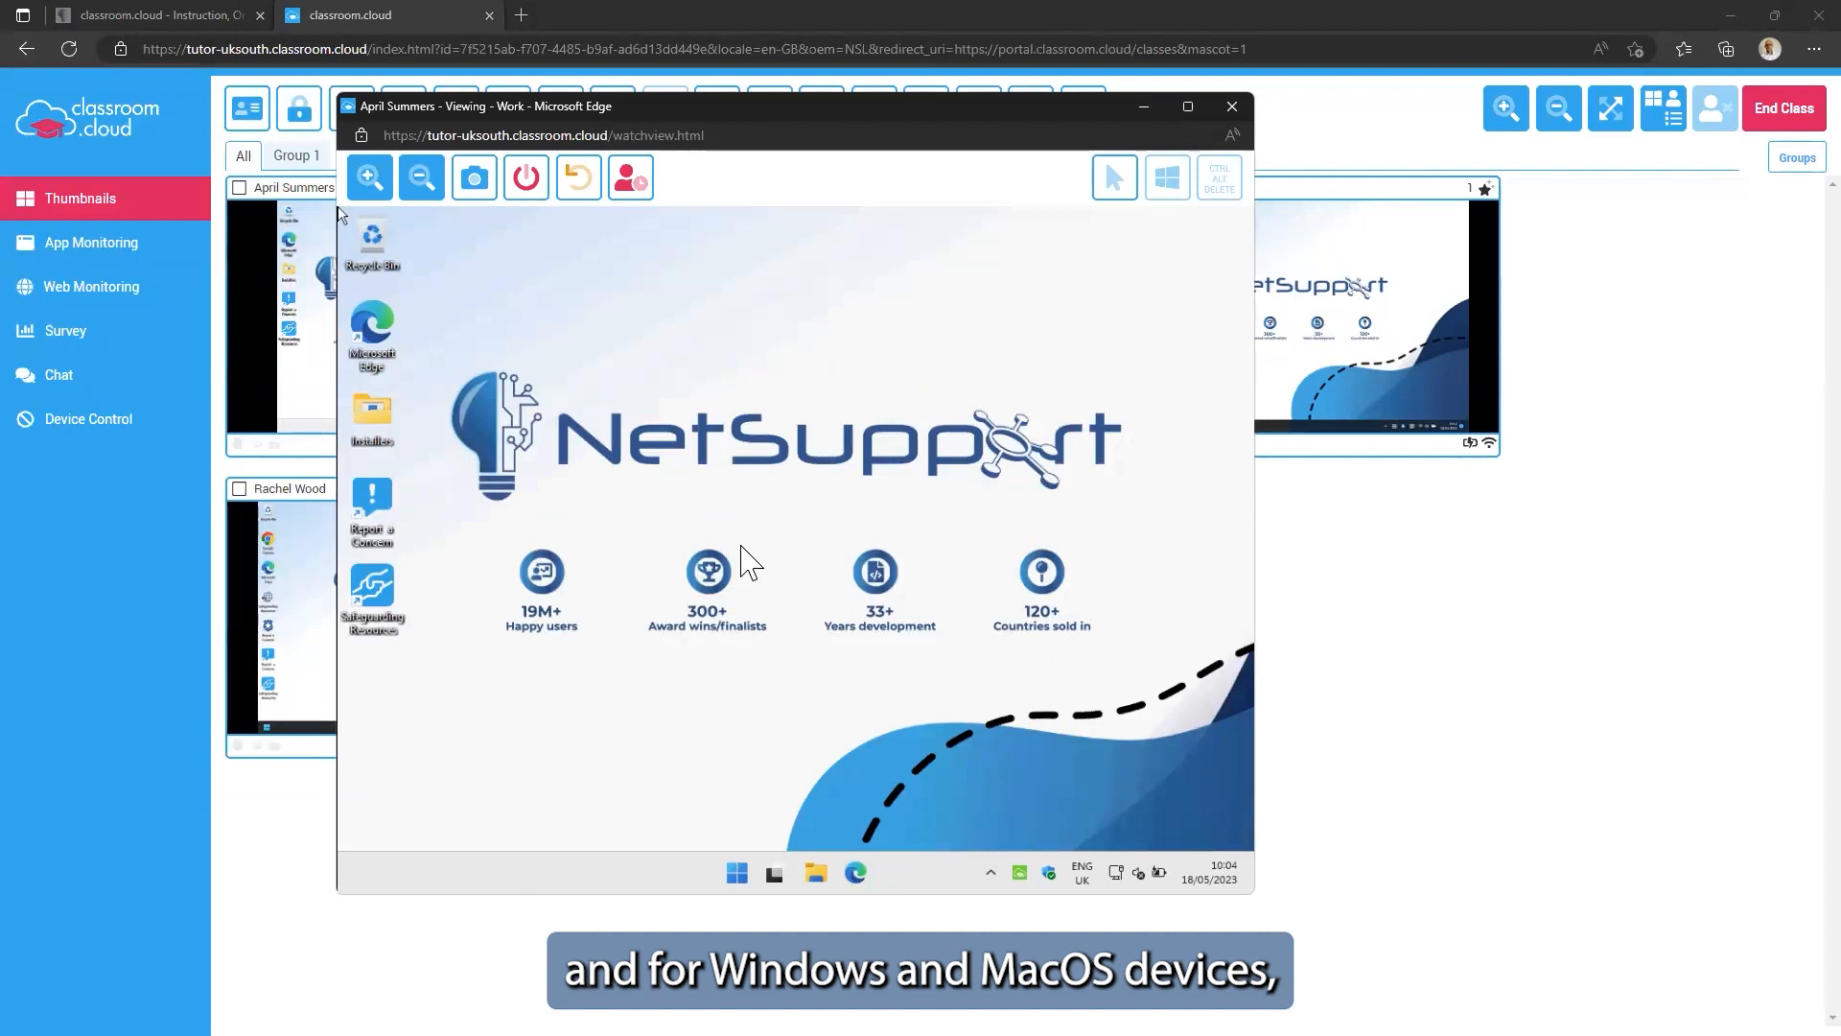
pyautogui.click(1115, 177)
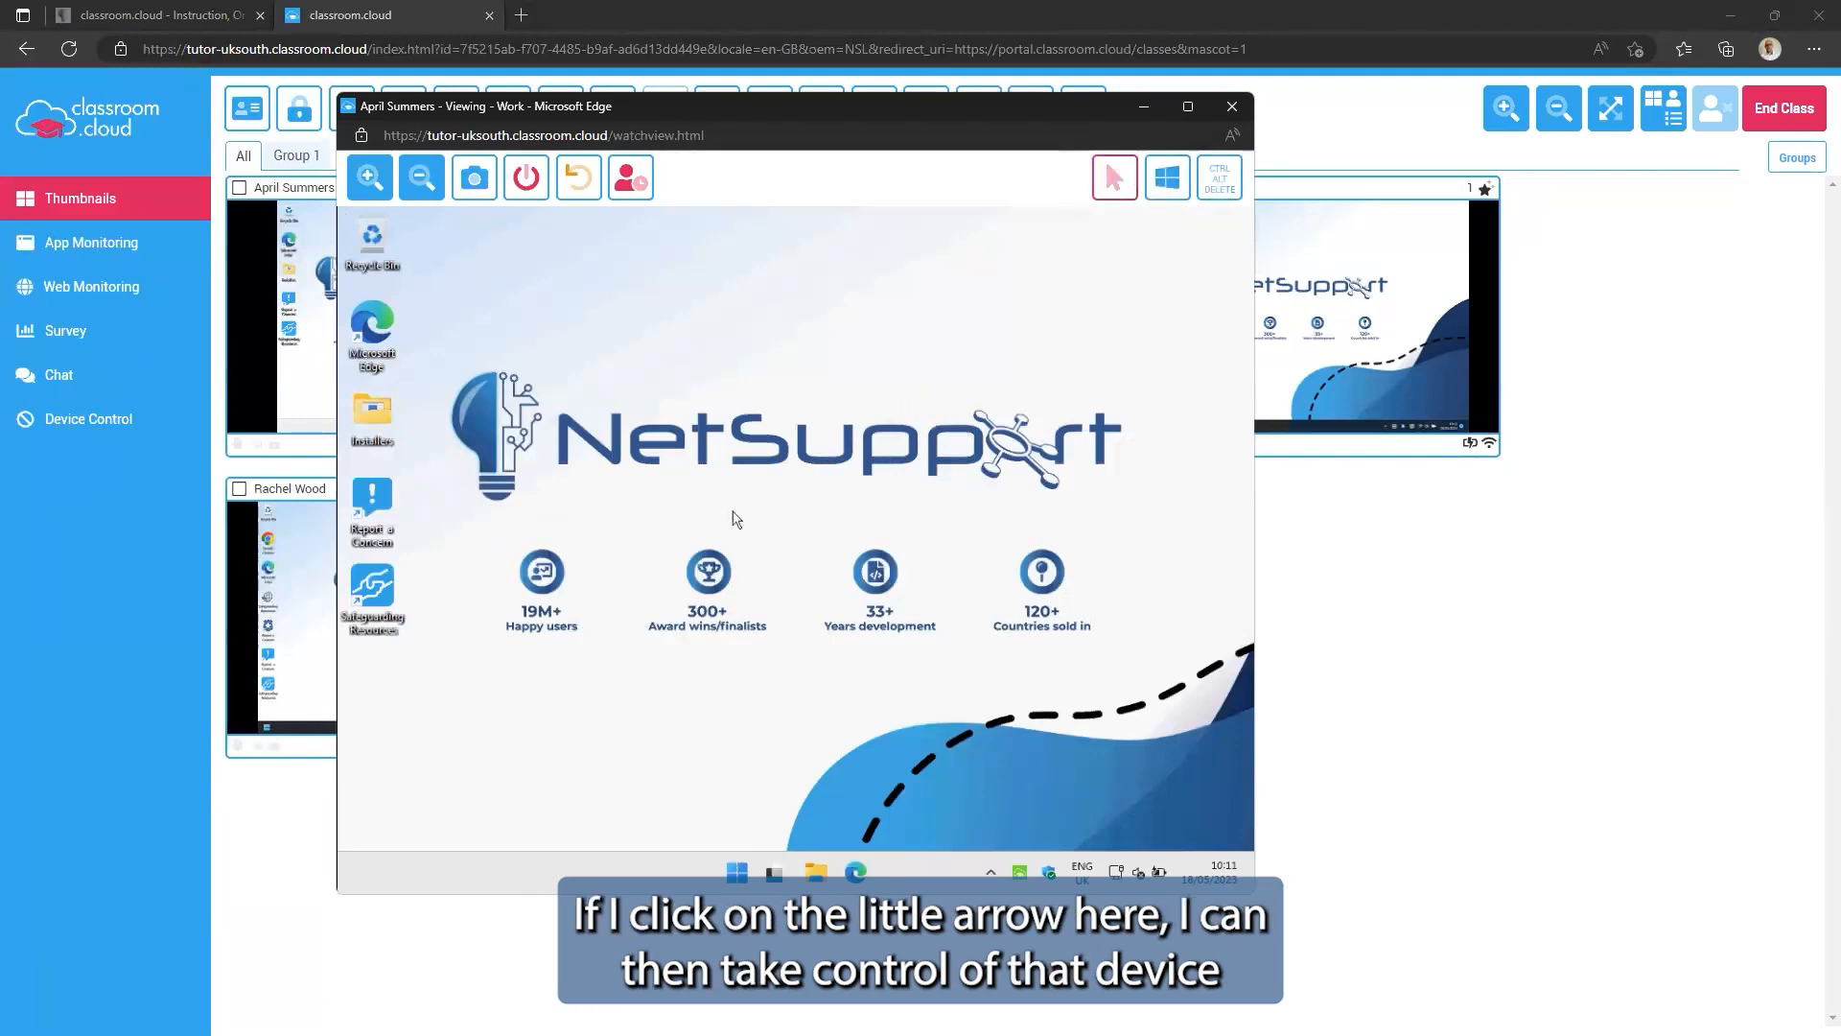
pyautogui.moveTo(620, 485); pyautogui.dragTo(372, 343)
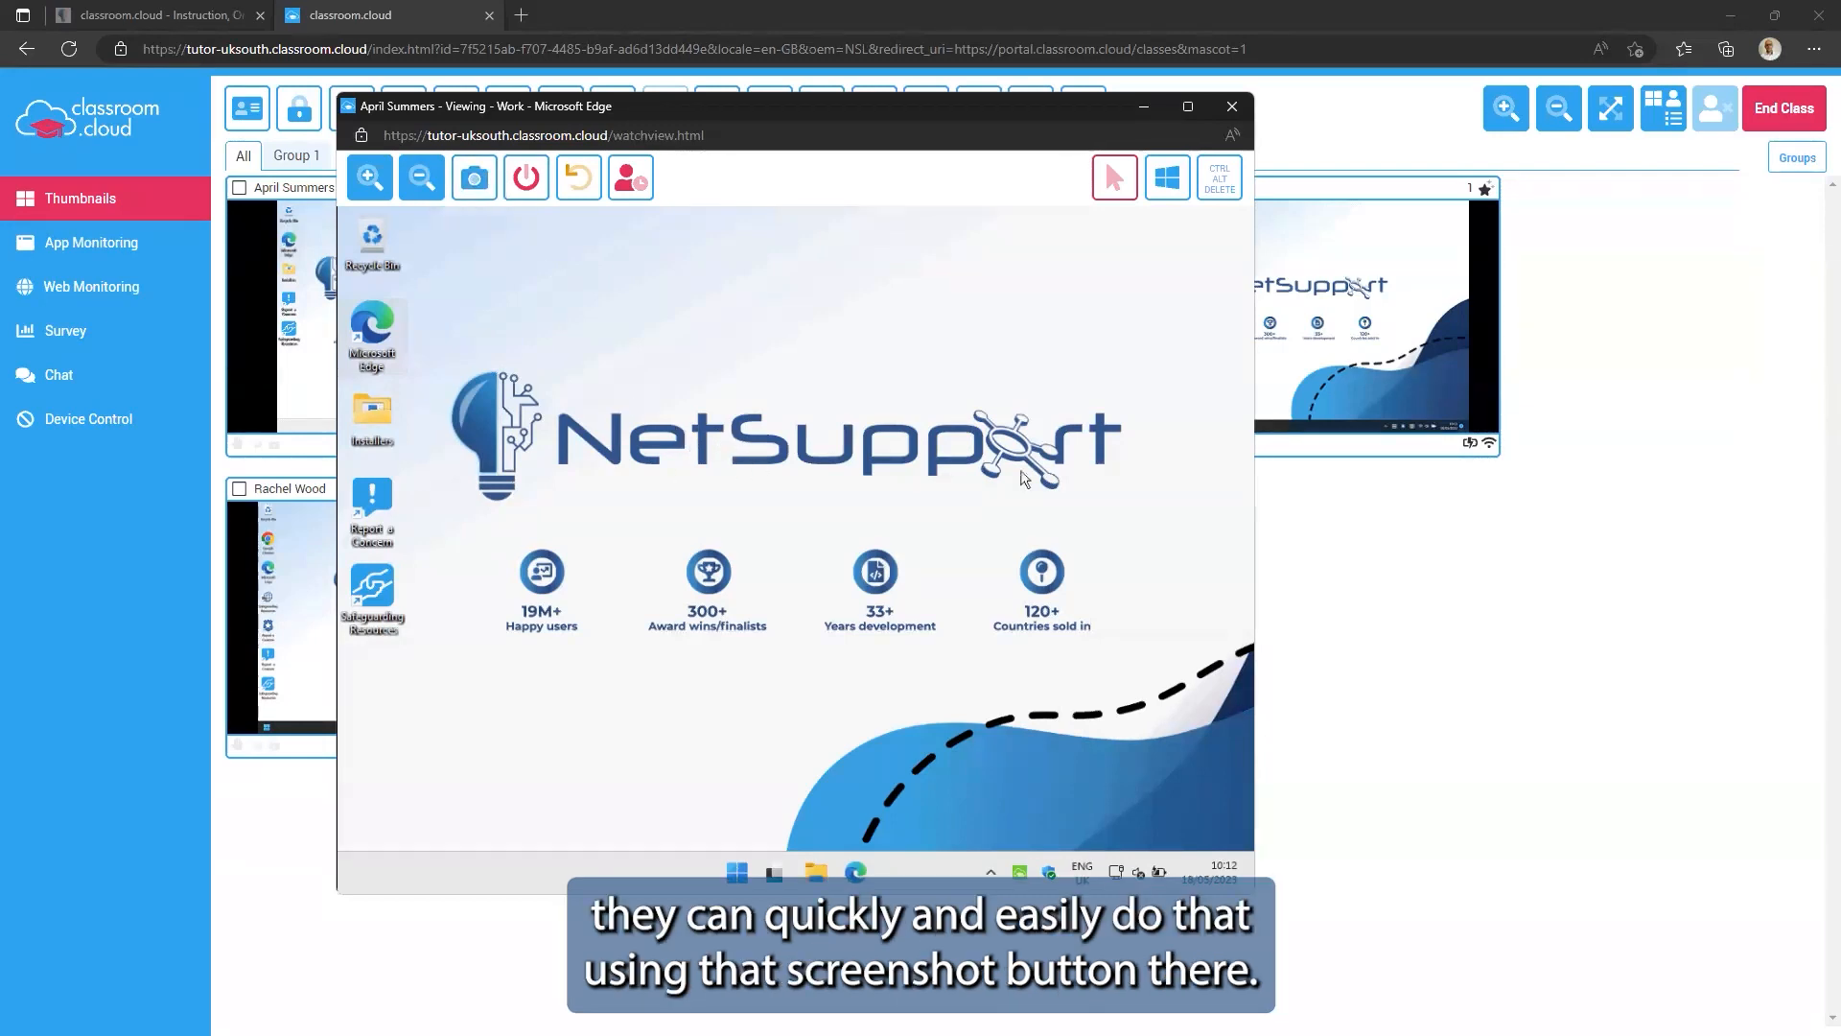
pyautogui.click(1241, 109)
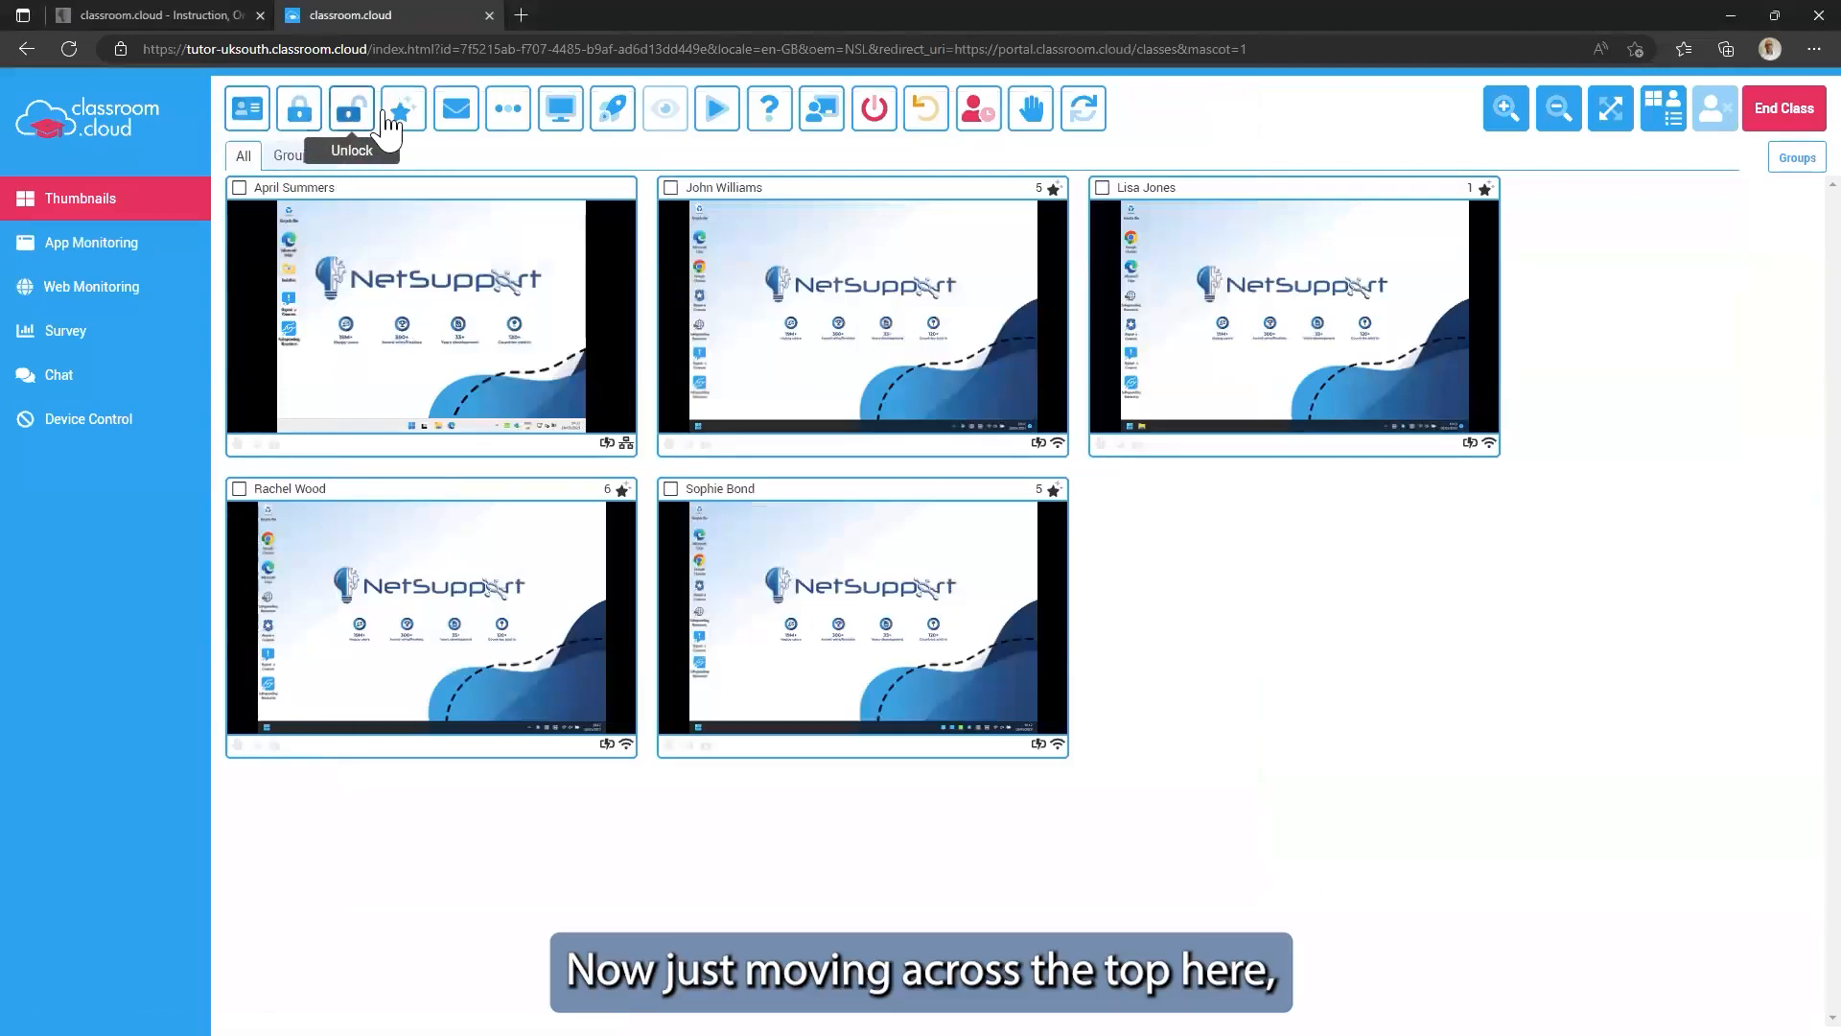
# Lock all student devices in the class and unlock them again
pyautogui.click(305, 117)
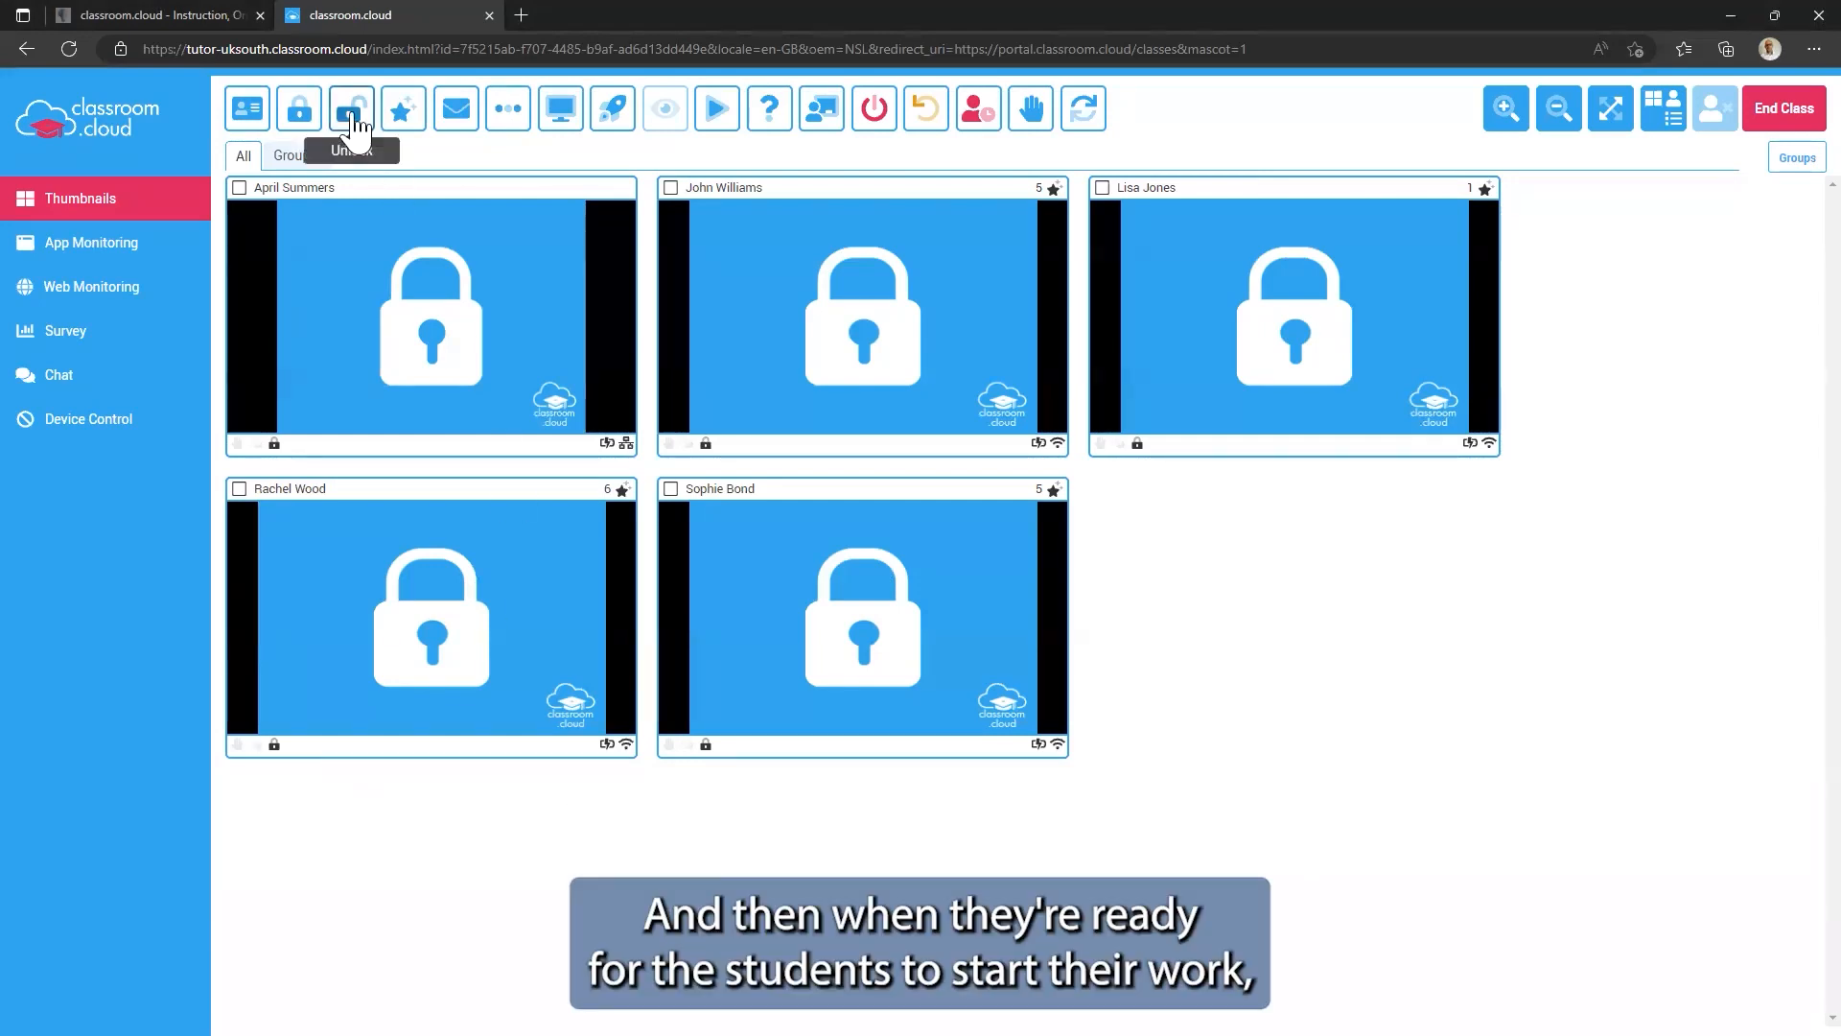
pyautogui.click(354, 117)
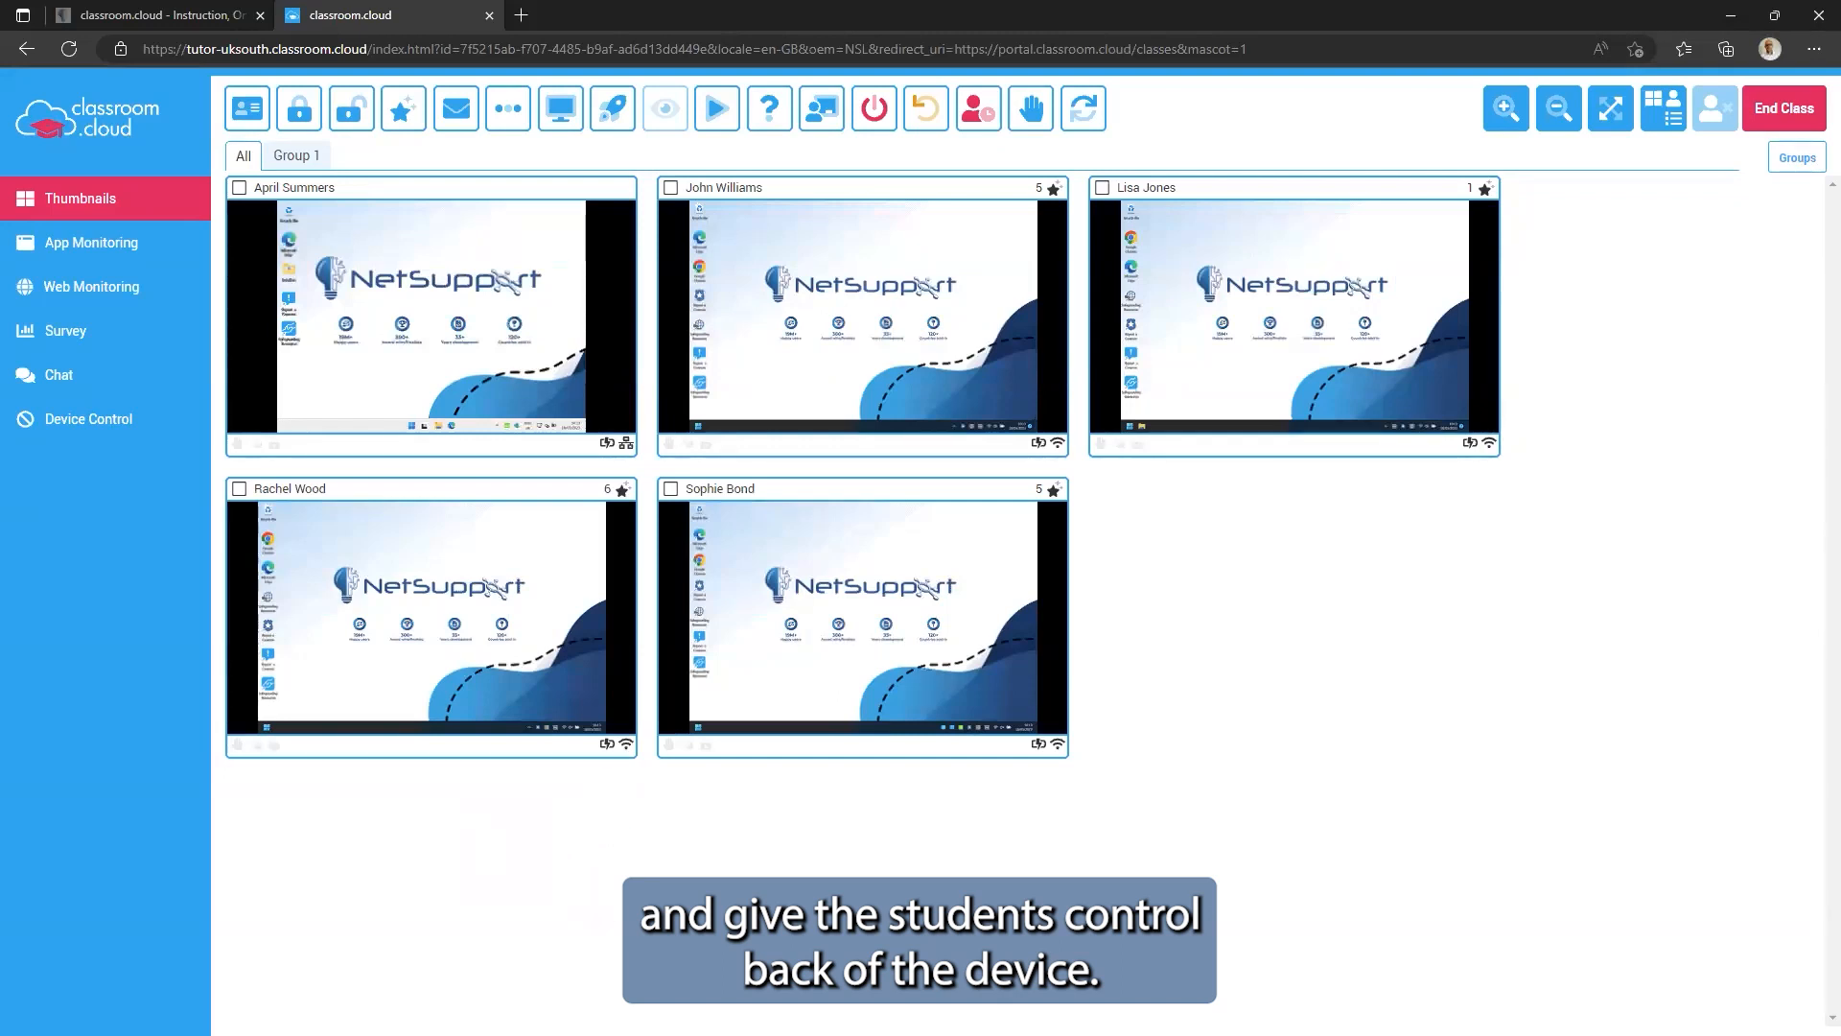
# Select only the second student, lock that device, and release both the lock and the selection
pyautogui.click(672, 189)
pyautogui.click(299, 109)
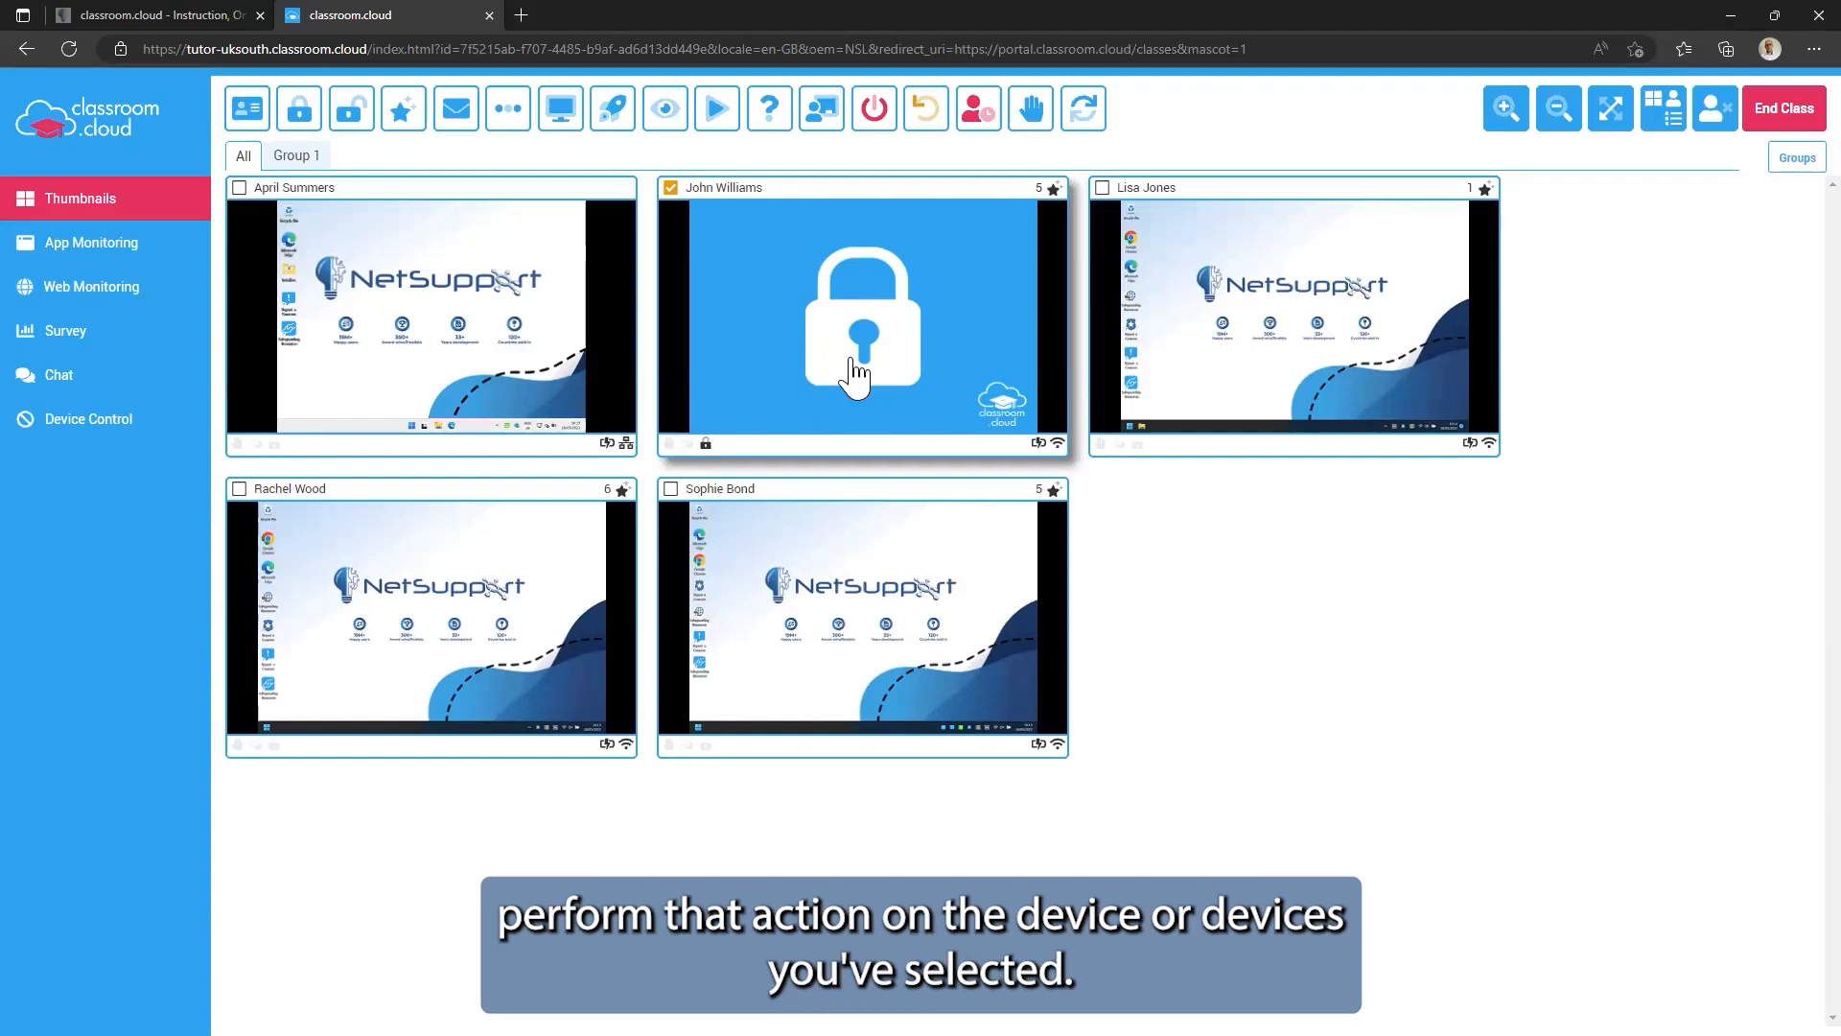
pyautogui.click(351, 117)
pyautogui.click(671, 189)
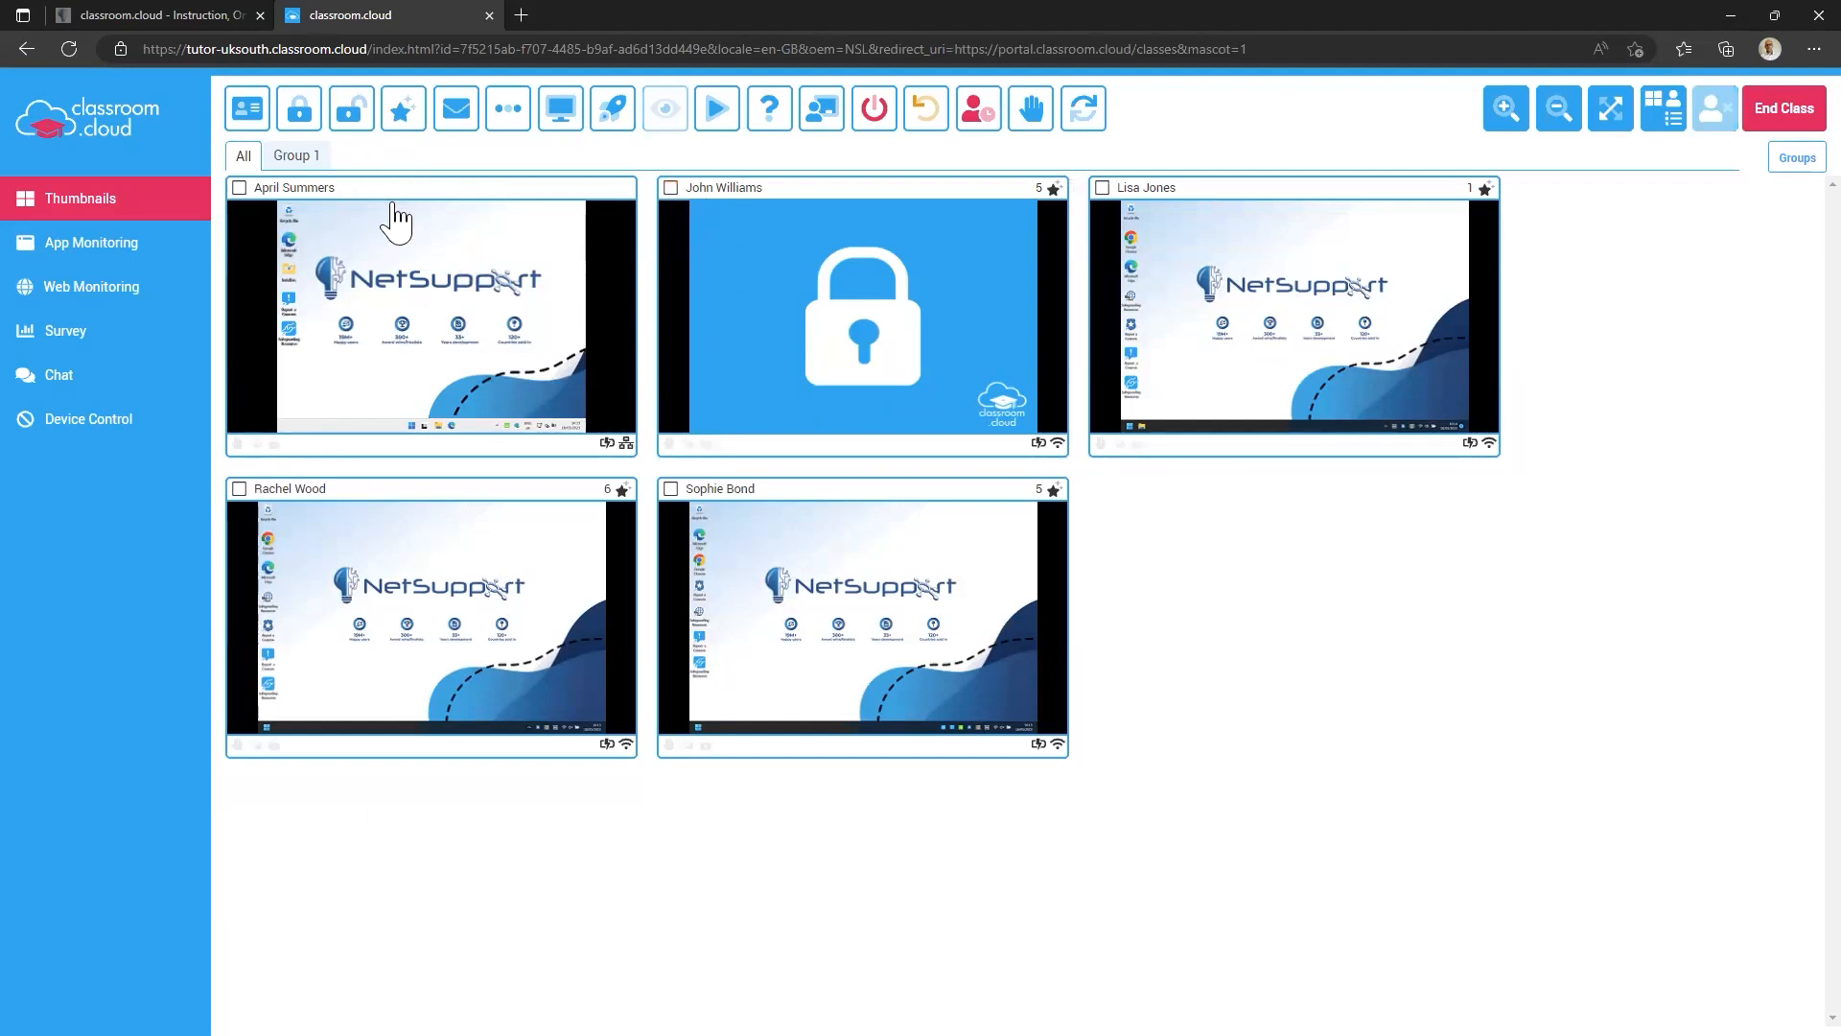
# Give every student in the class two rewards
pyautogui.click(403, 113)
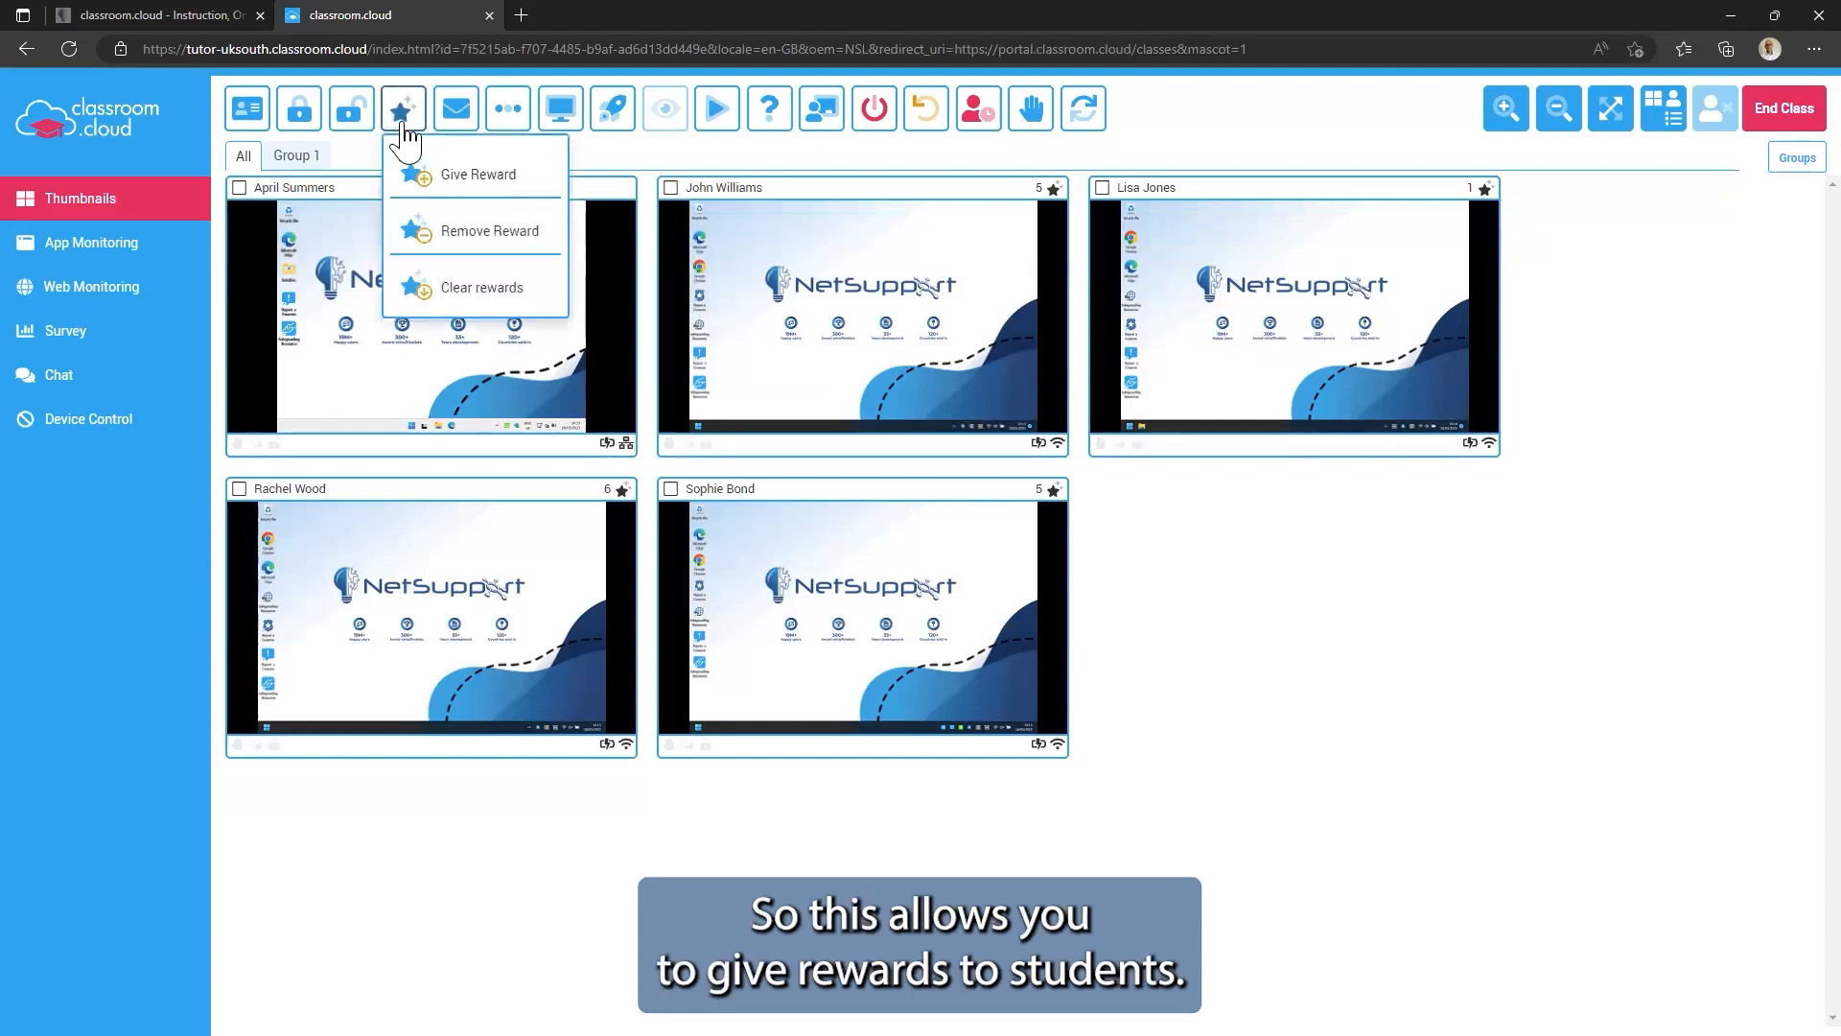
pyautogui.click(496, 182)
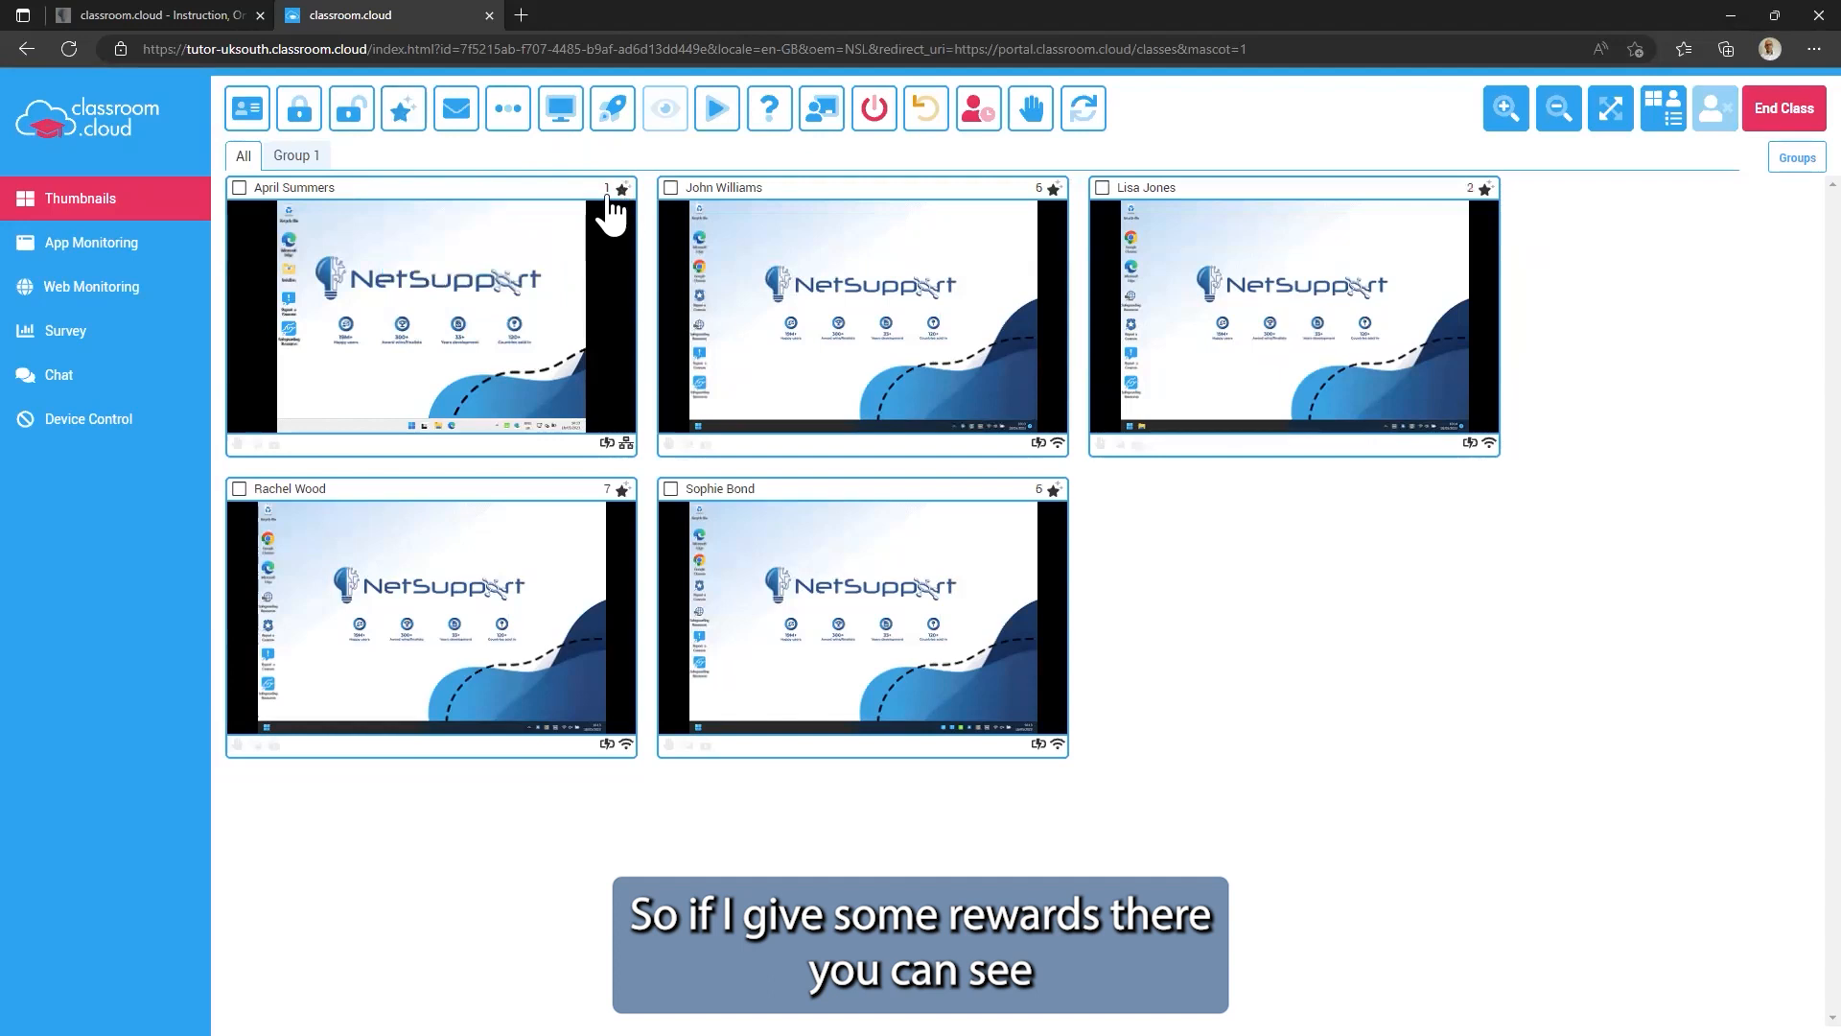
pyautogui.click(403, 110)
pyautogui.click(433, 176)
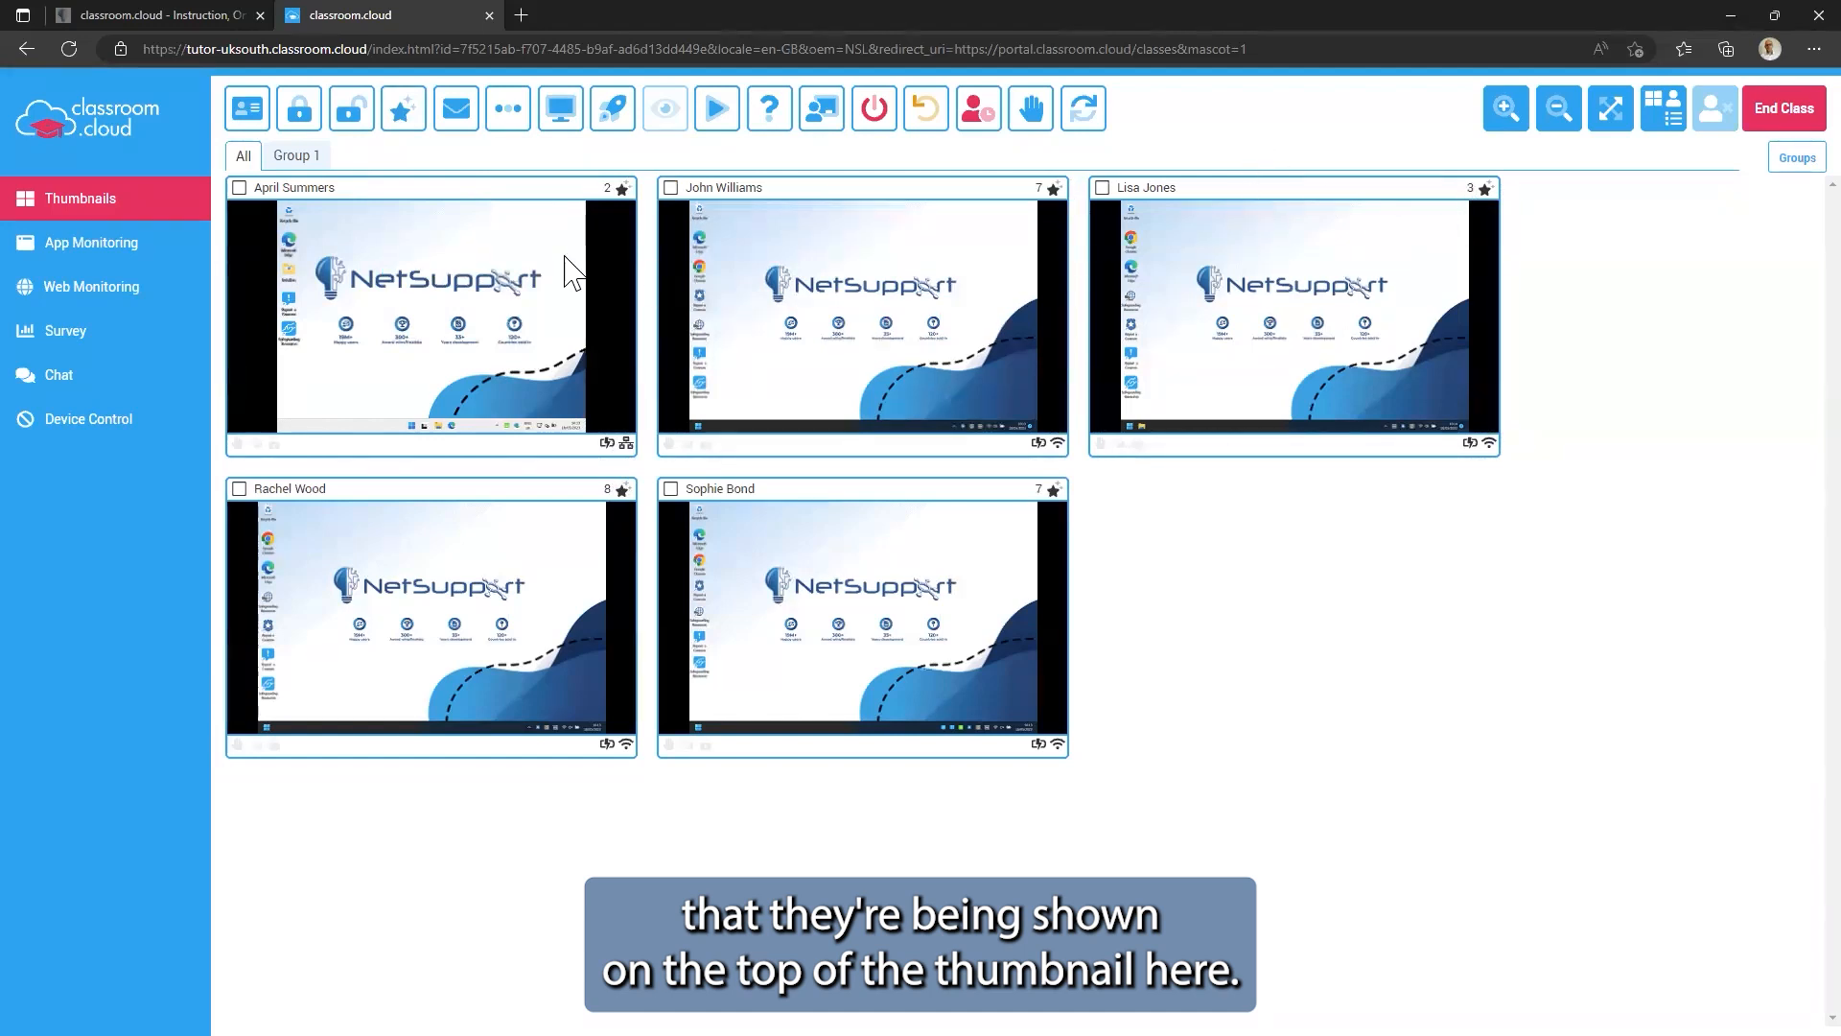
pyautogui.click(402, 108)
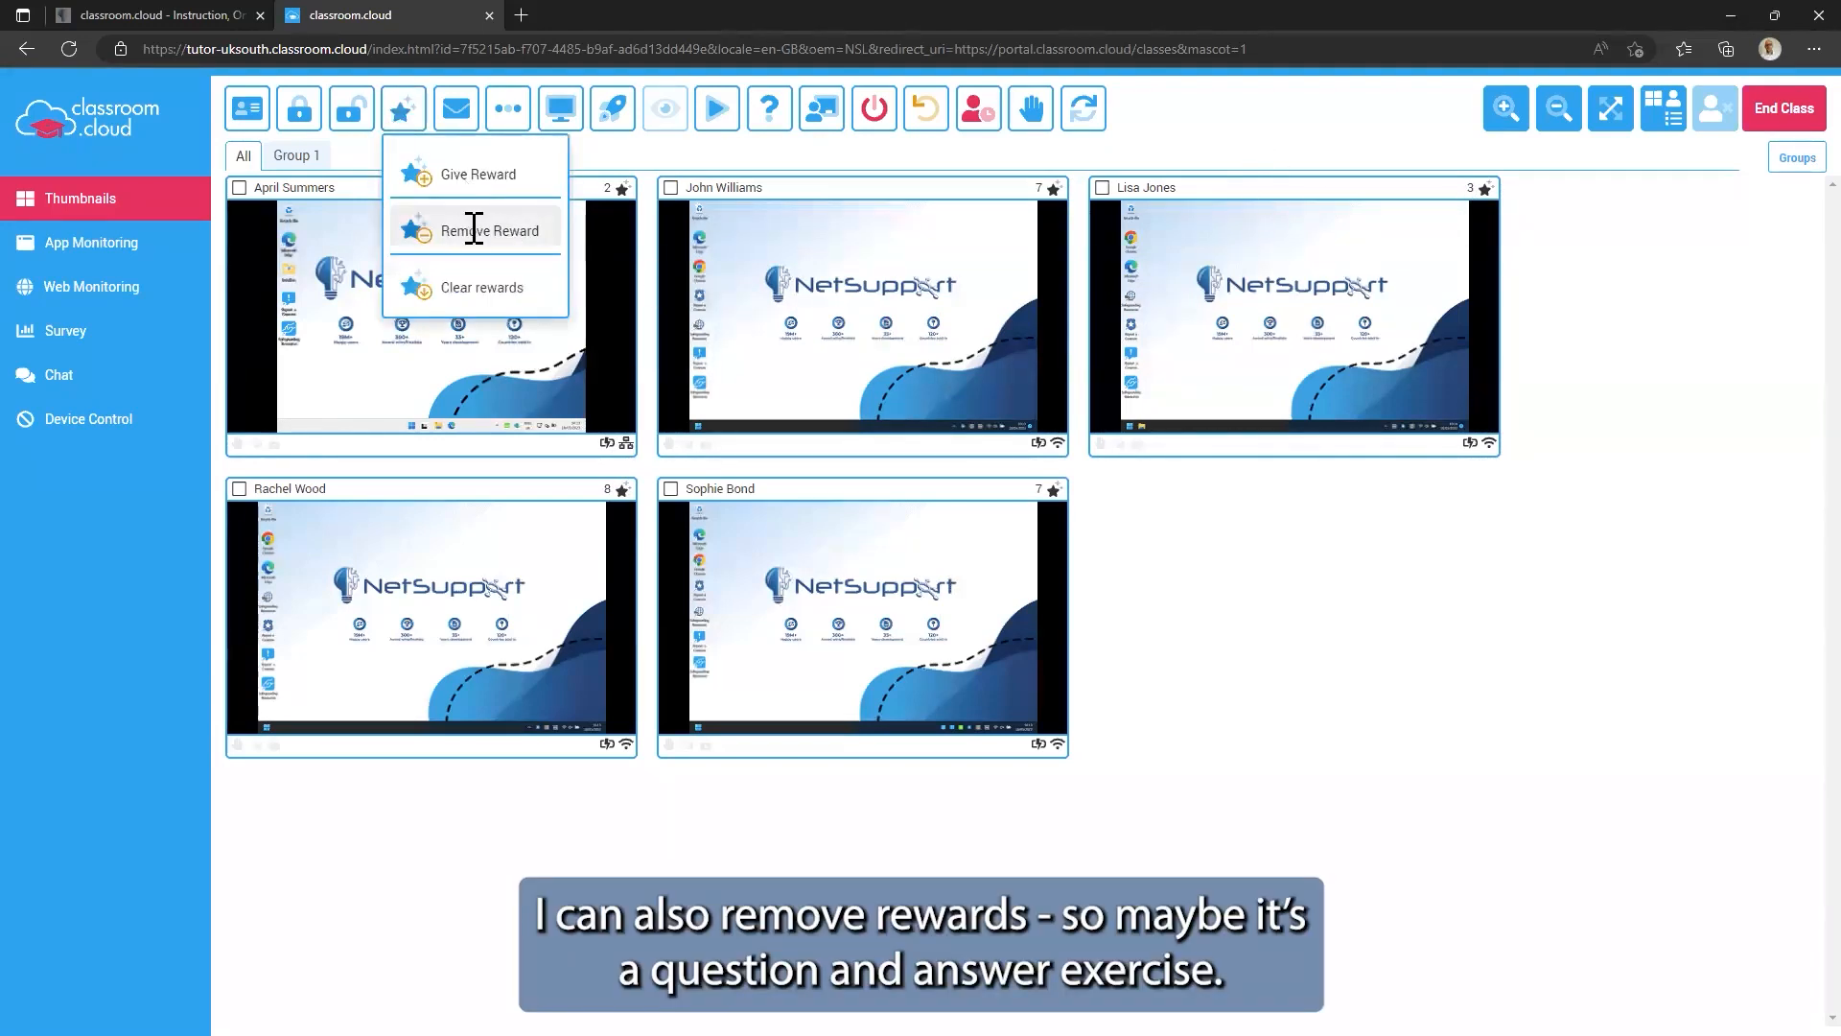
pyautogui.click(594, 938)
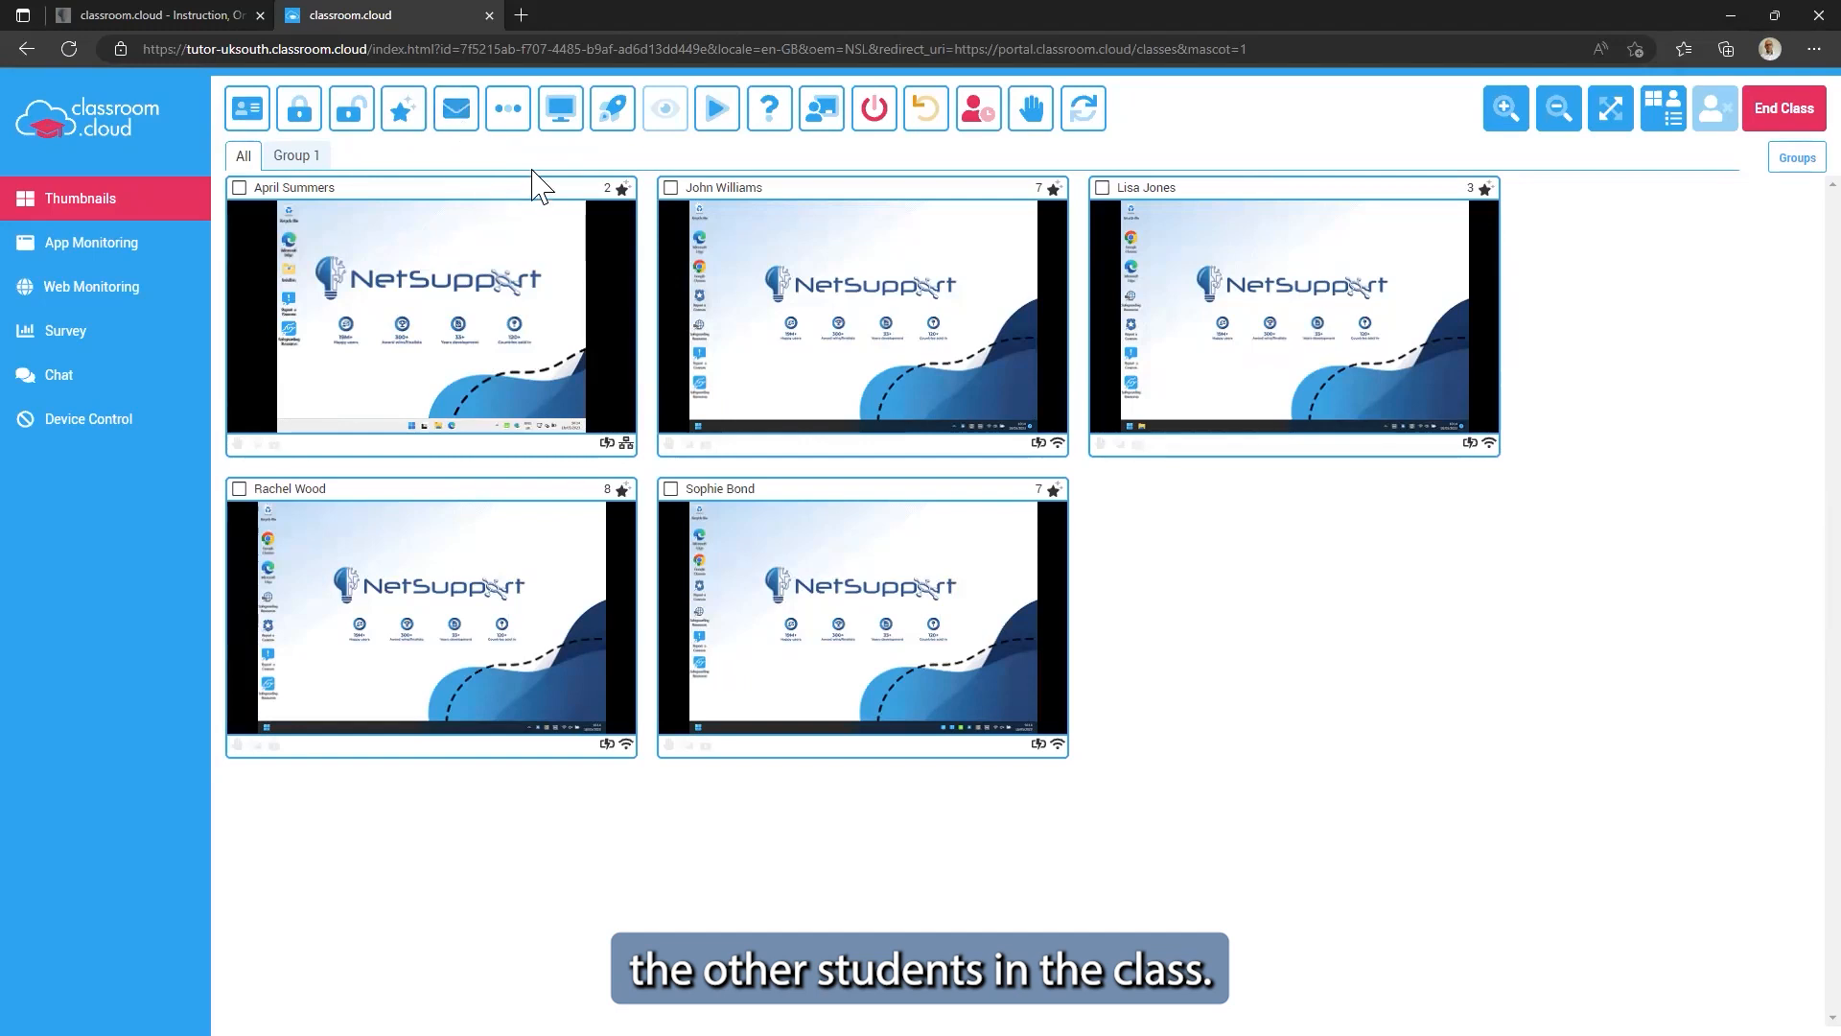
pyautogui.click(556, 110)
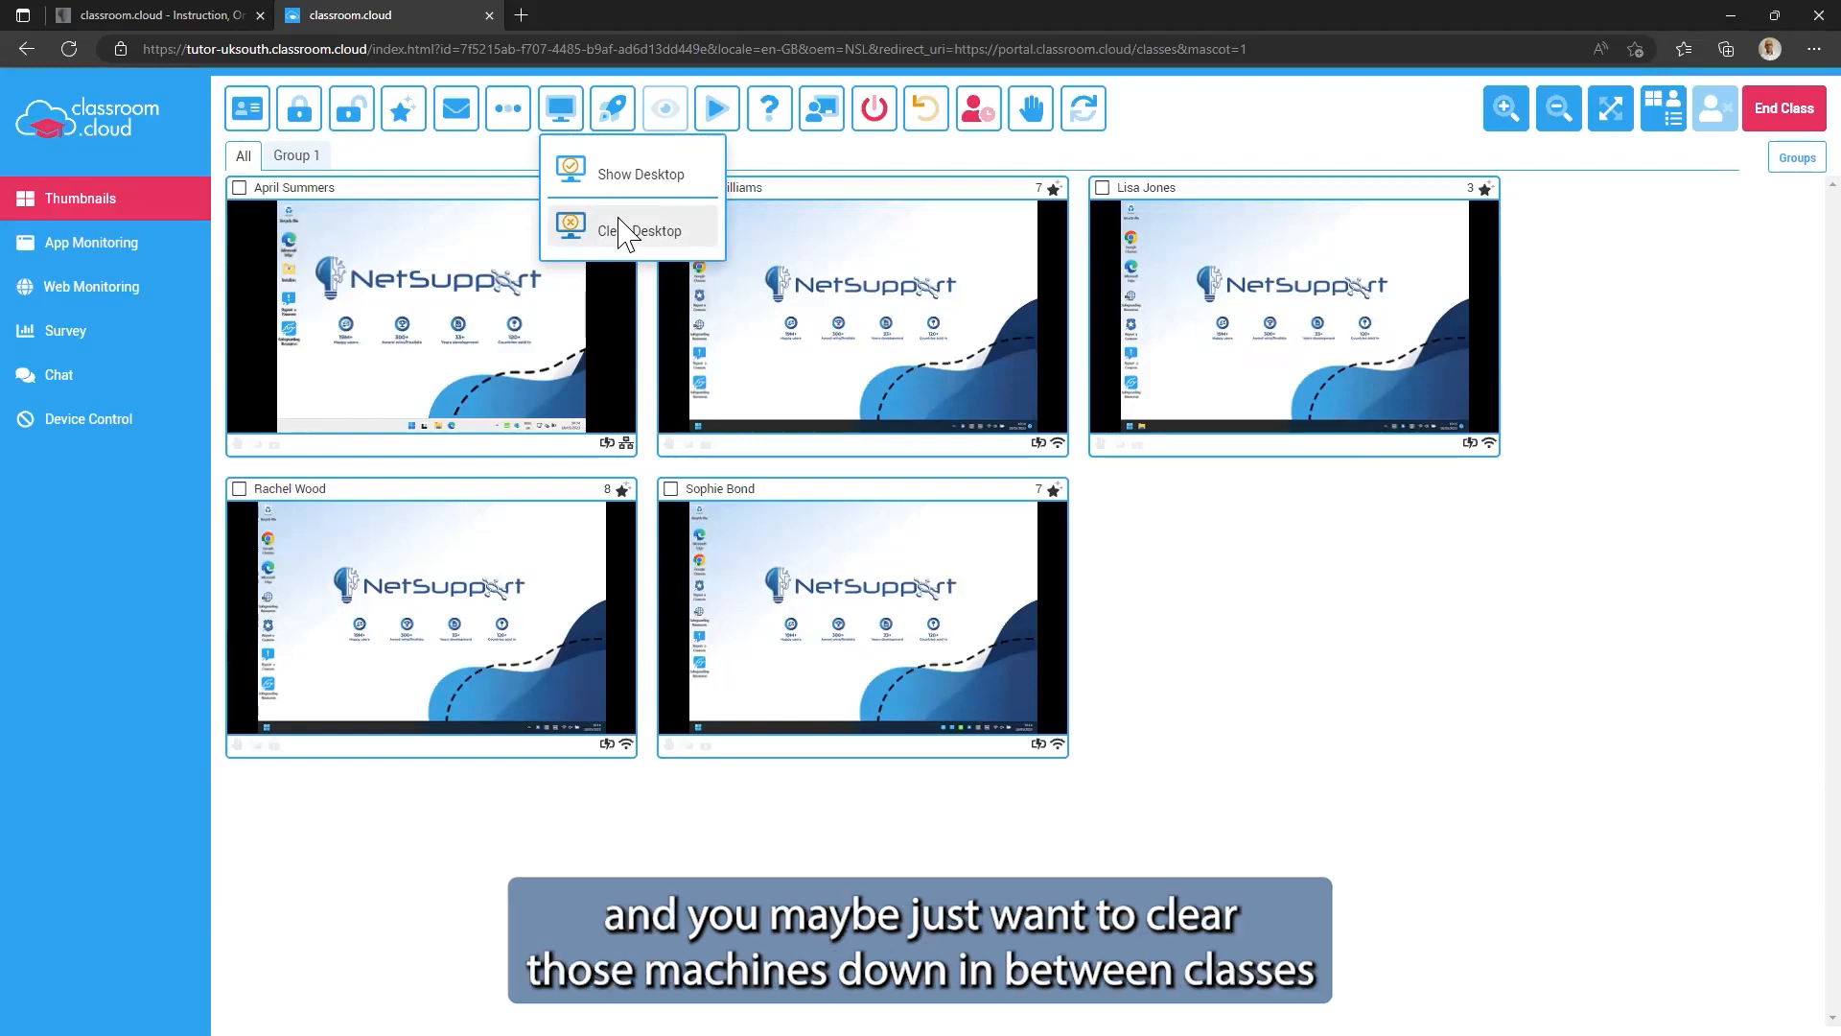
pyautogui.click(497, 164)
pyautogui.click(610, 135)
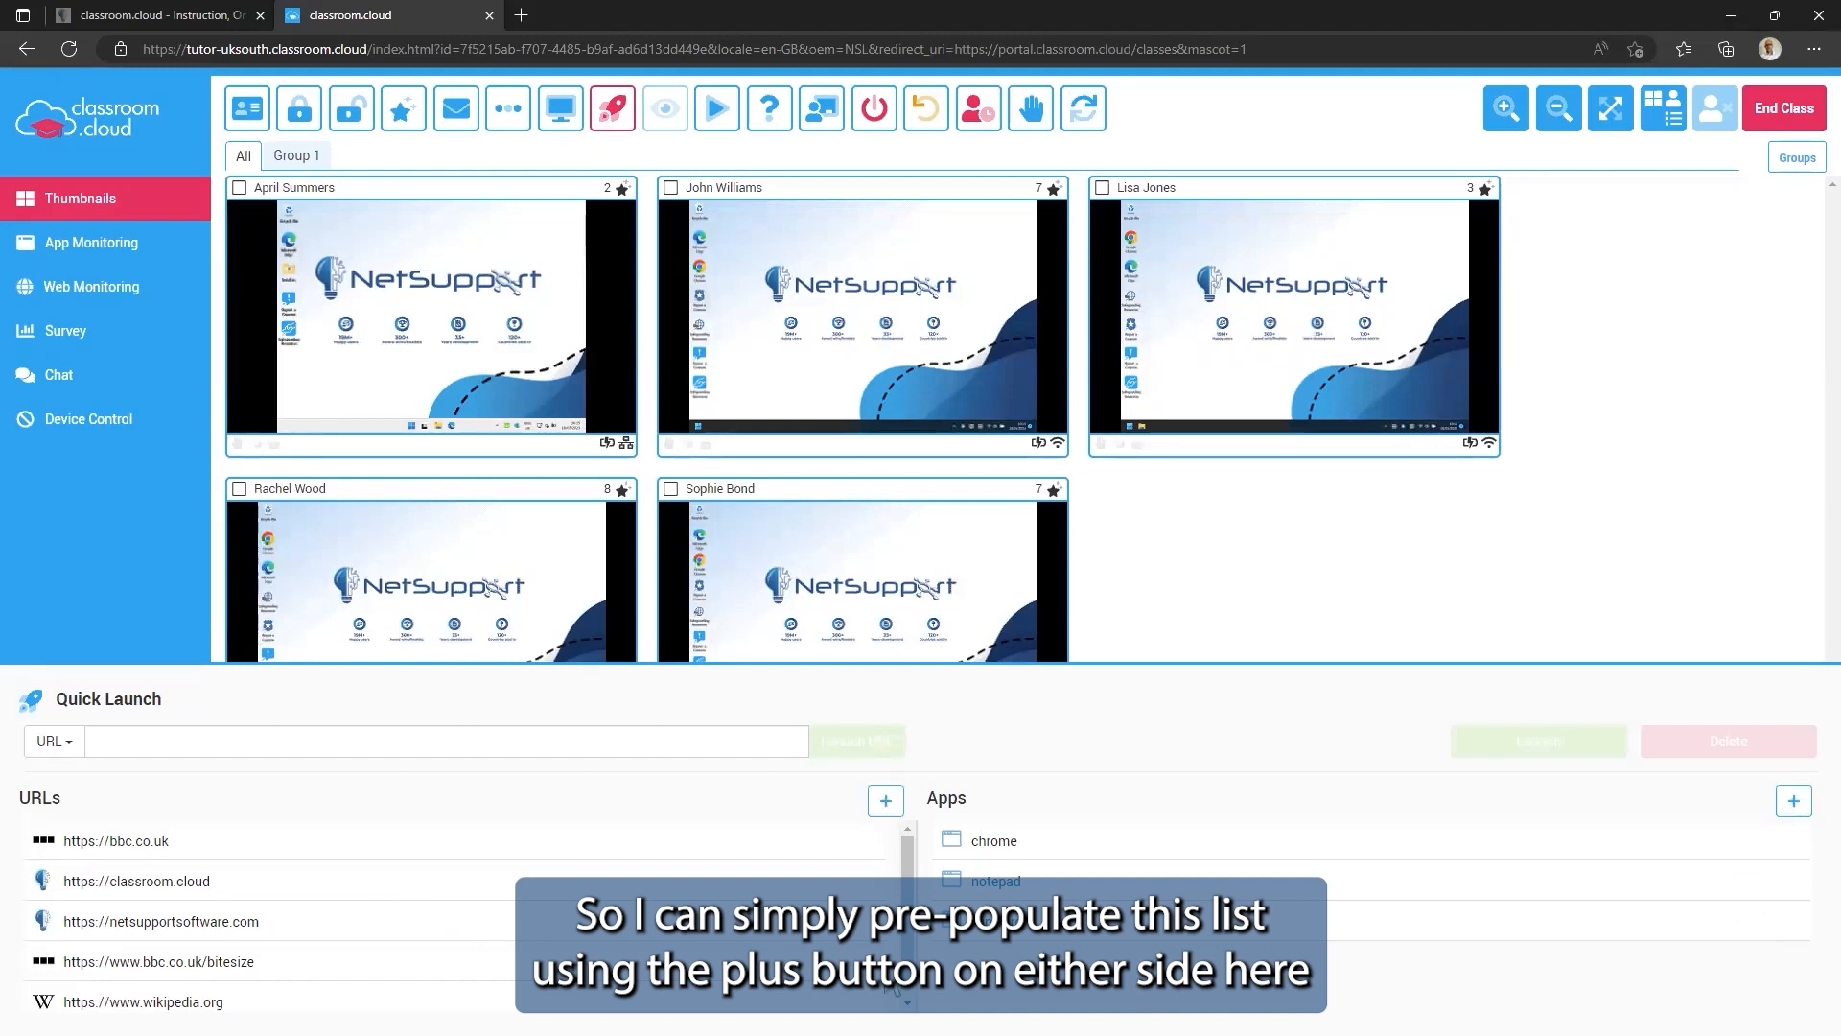
pyautogui.click(261, 925)
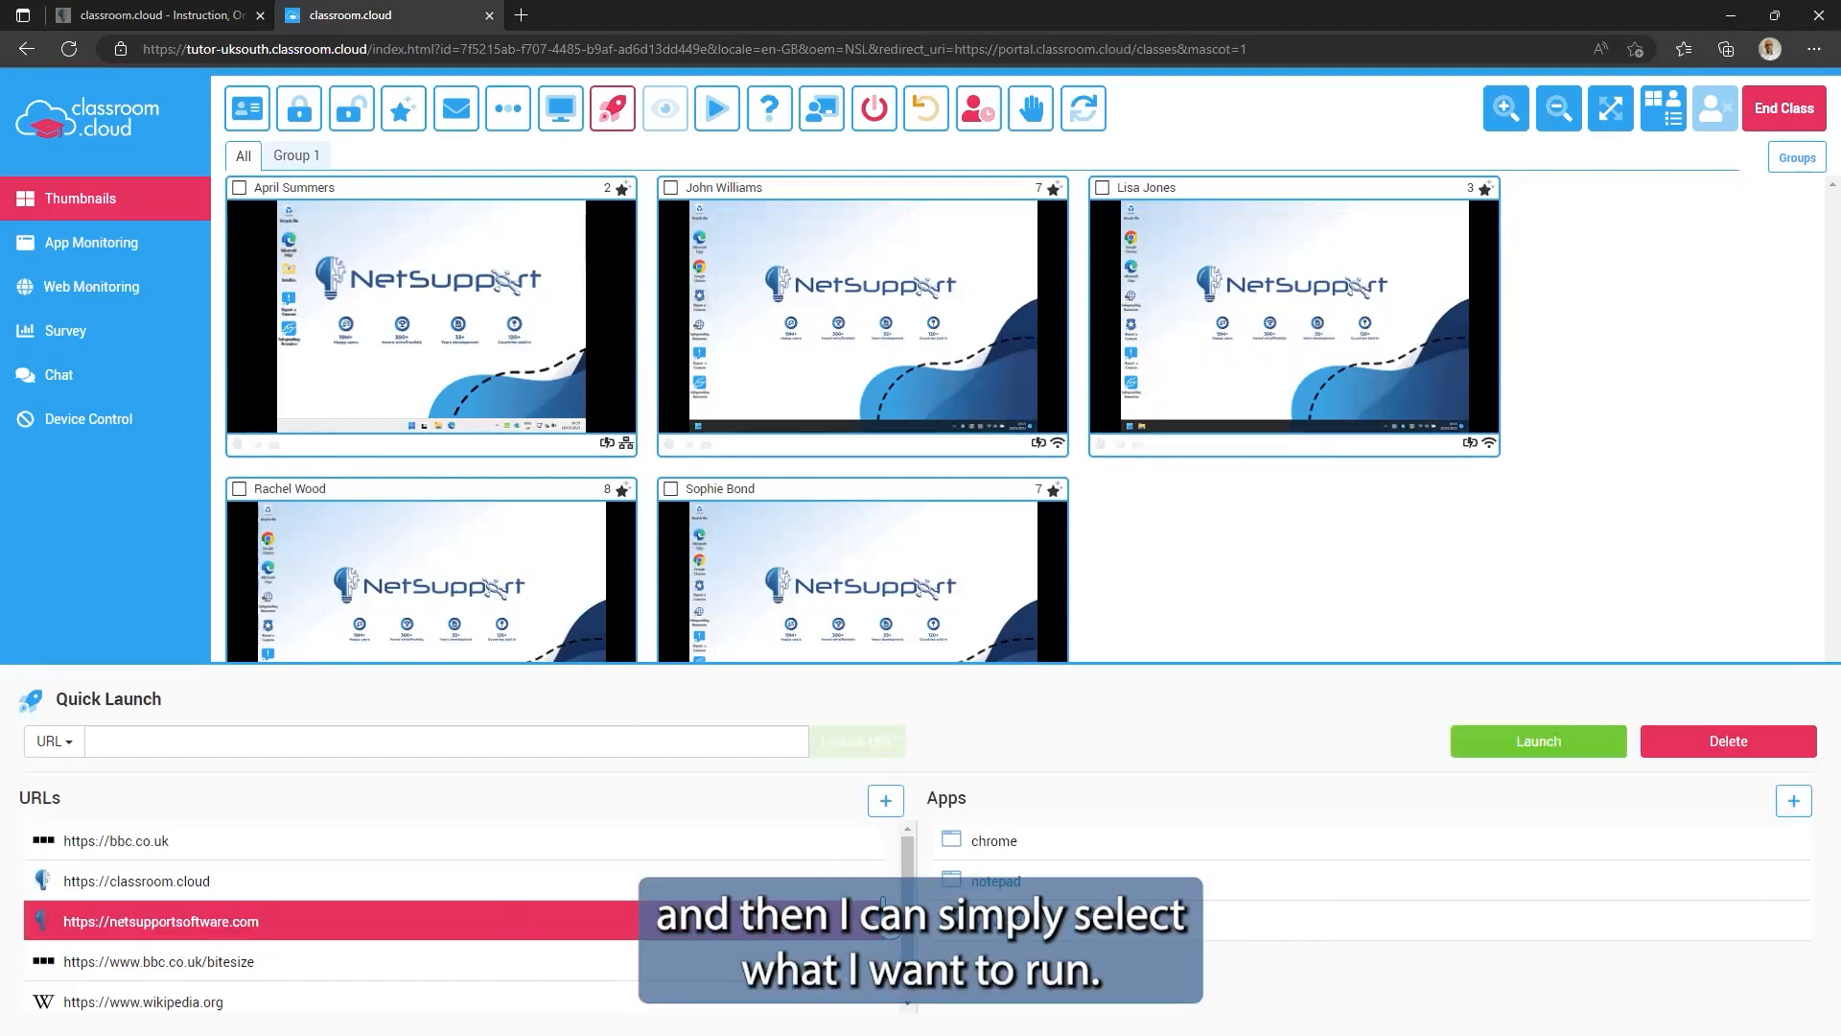
pyautogui.click(997, 890)
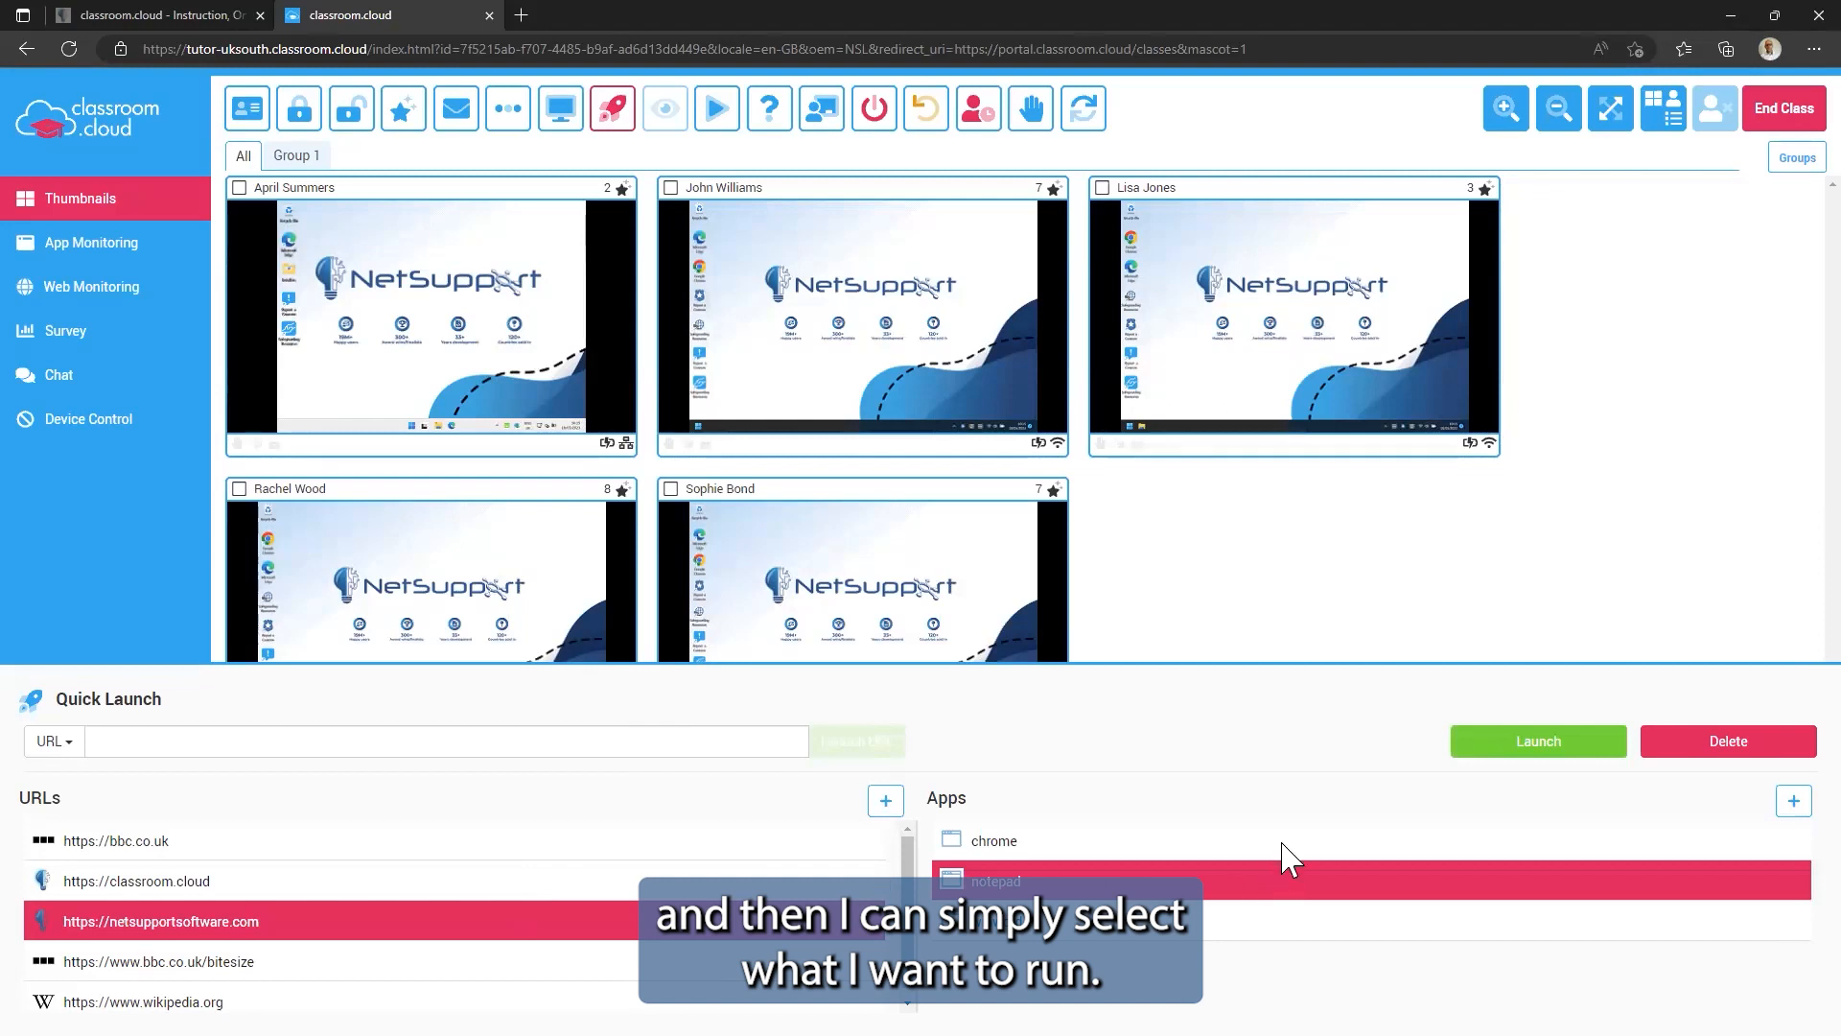
pyautogui.click(1479, 758)
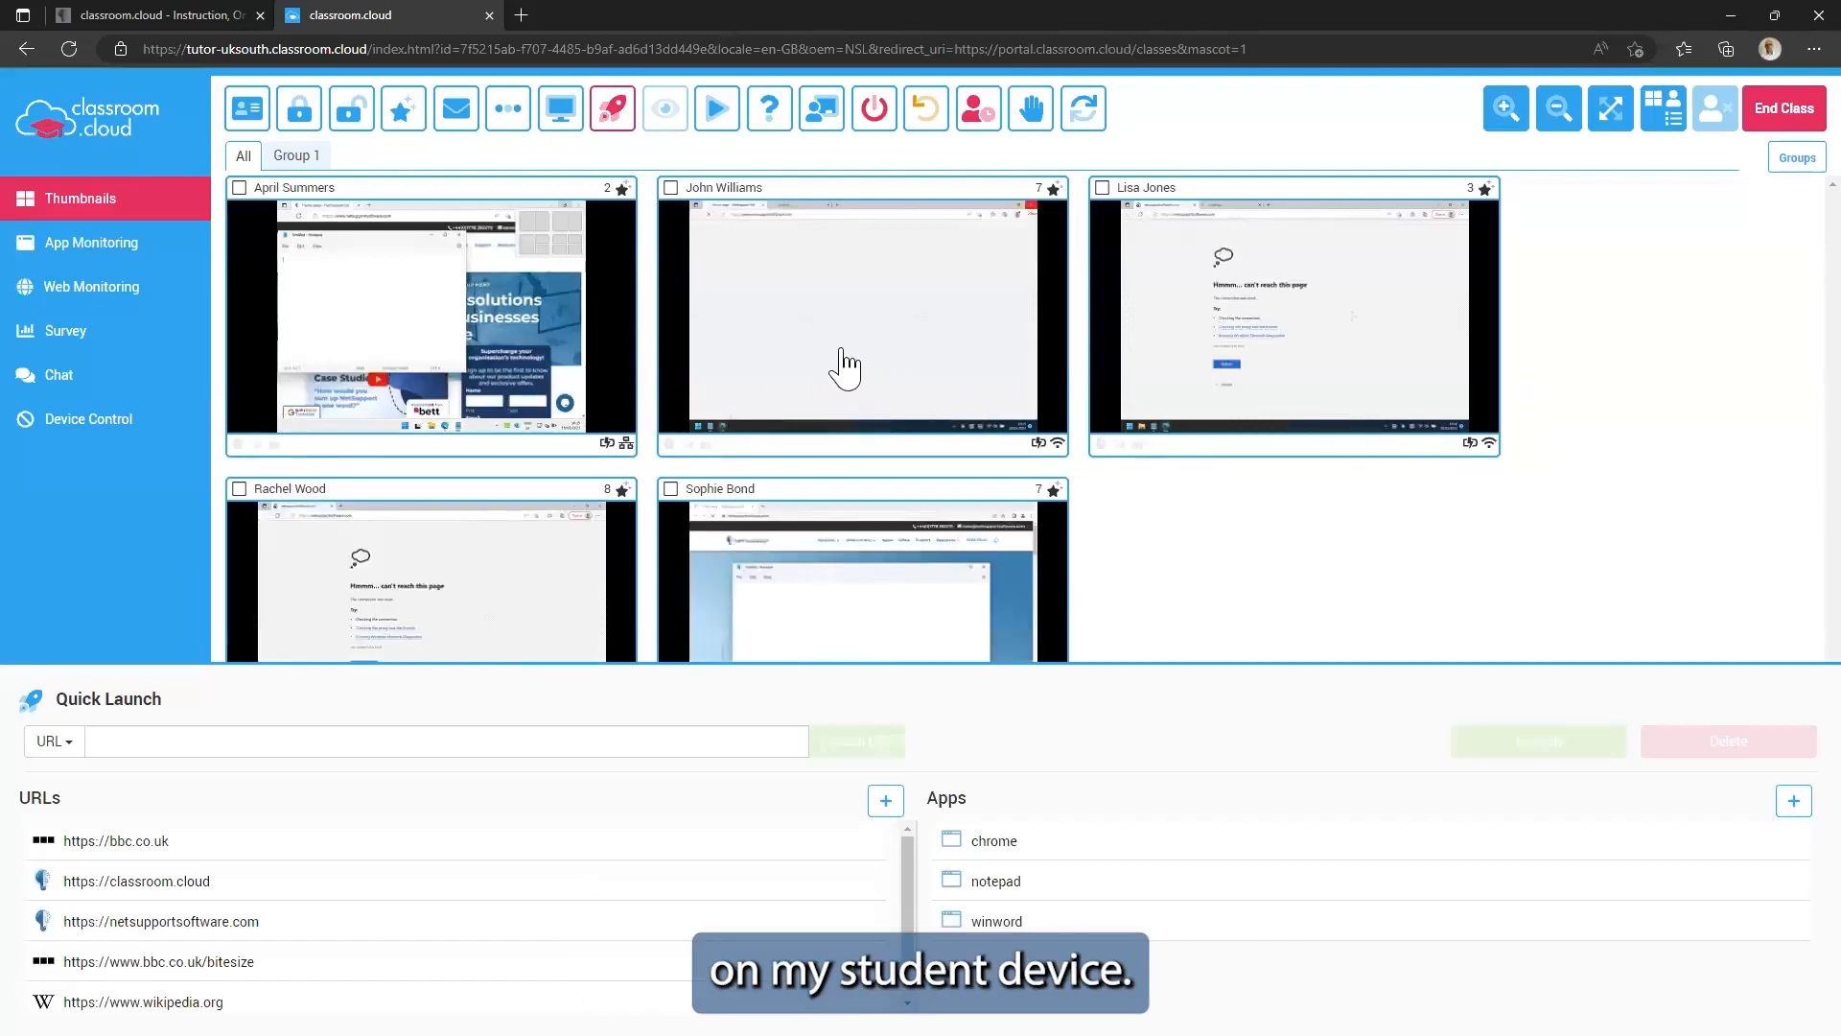
pyautogui.click(718, 112)
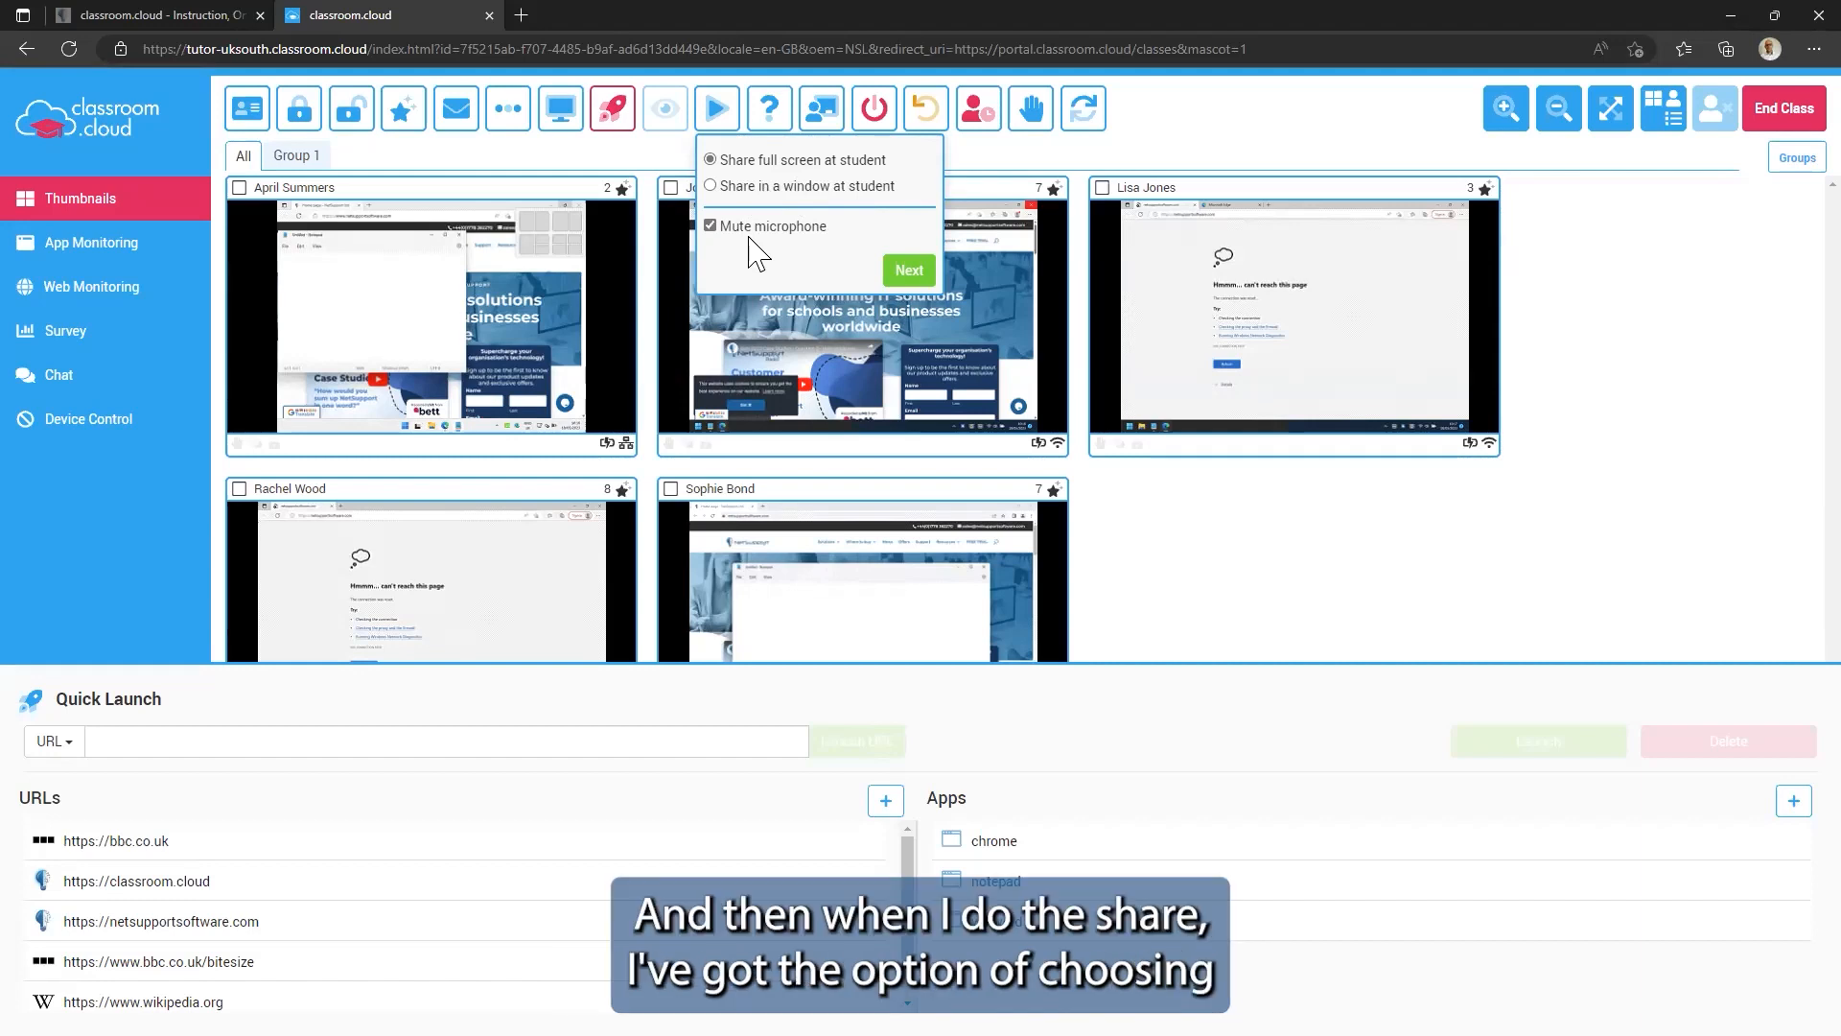
pyautogui.click(908, 275)
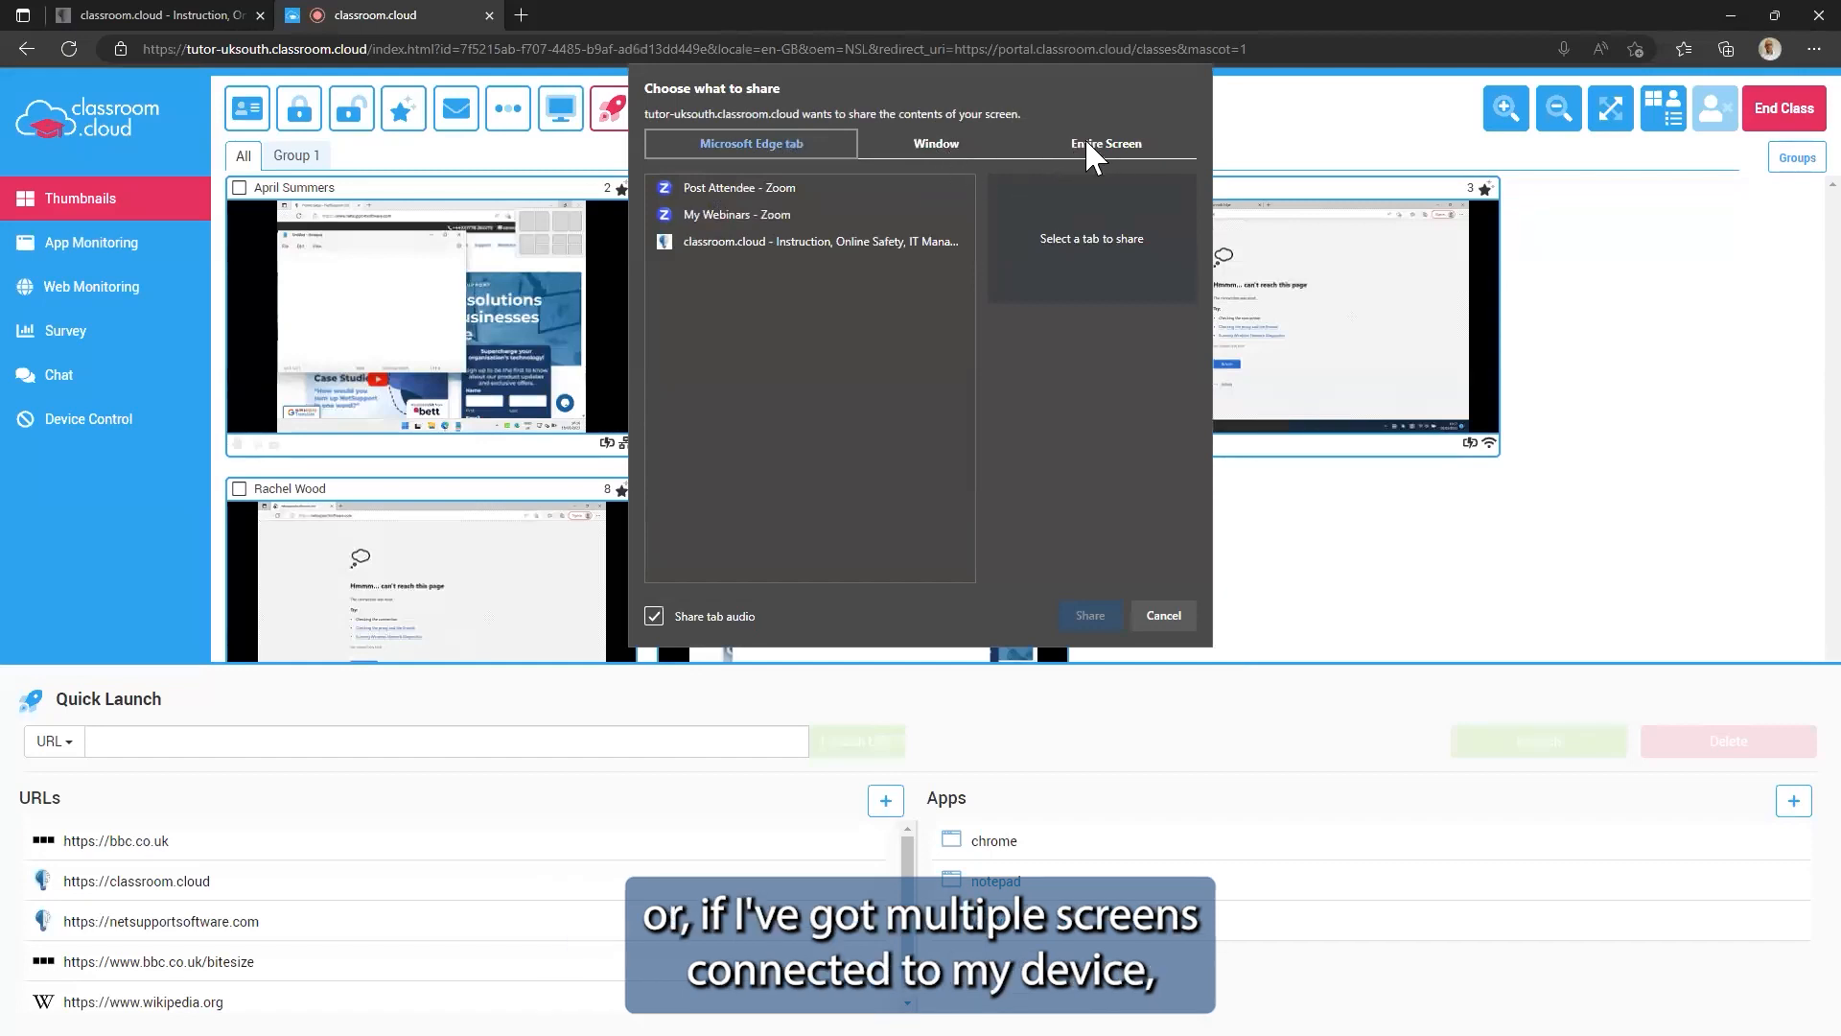
pyautogui.click(1170, 618)
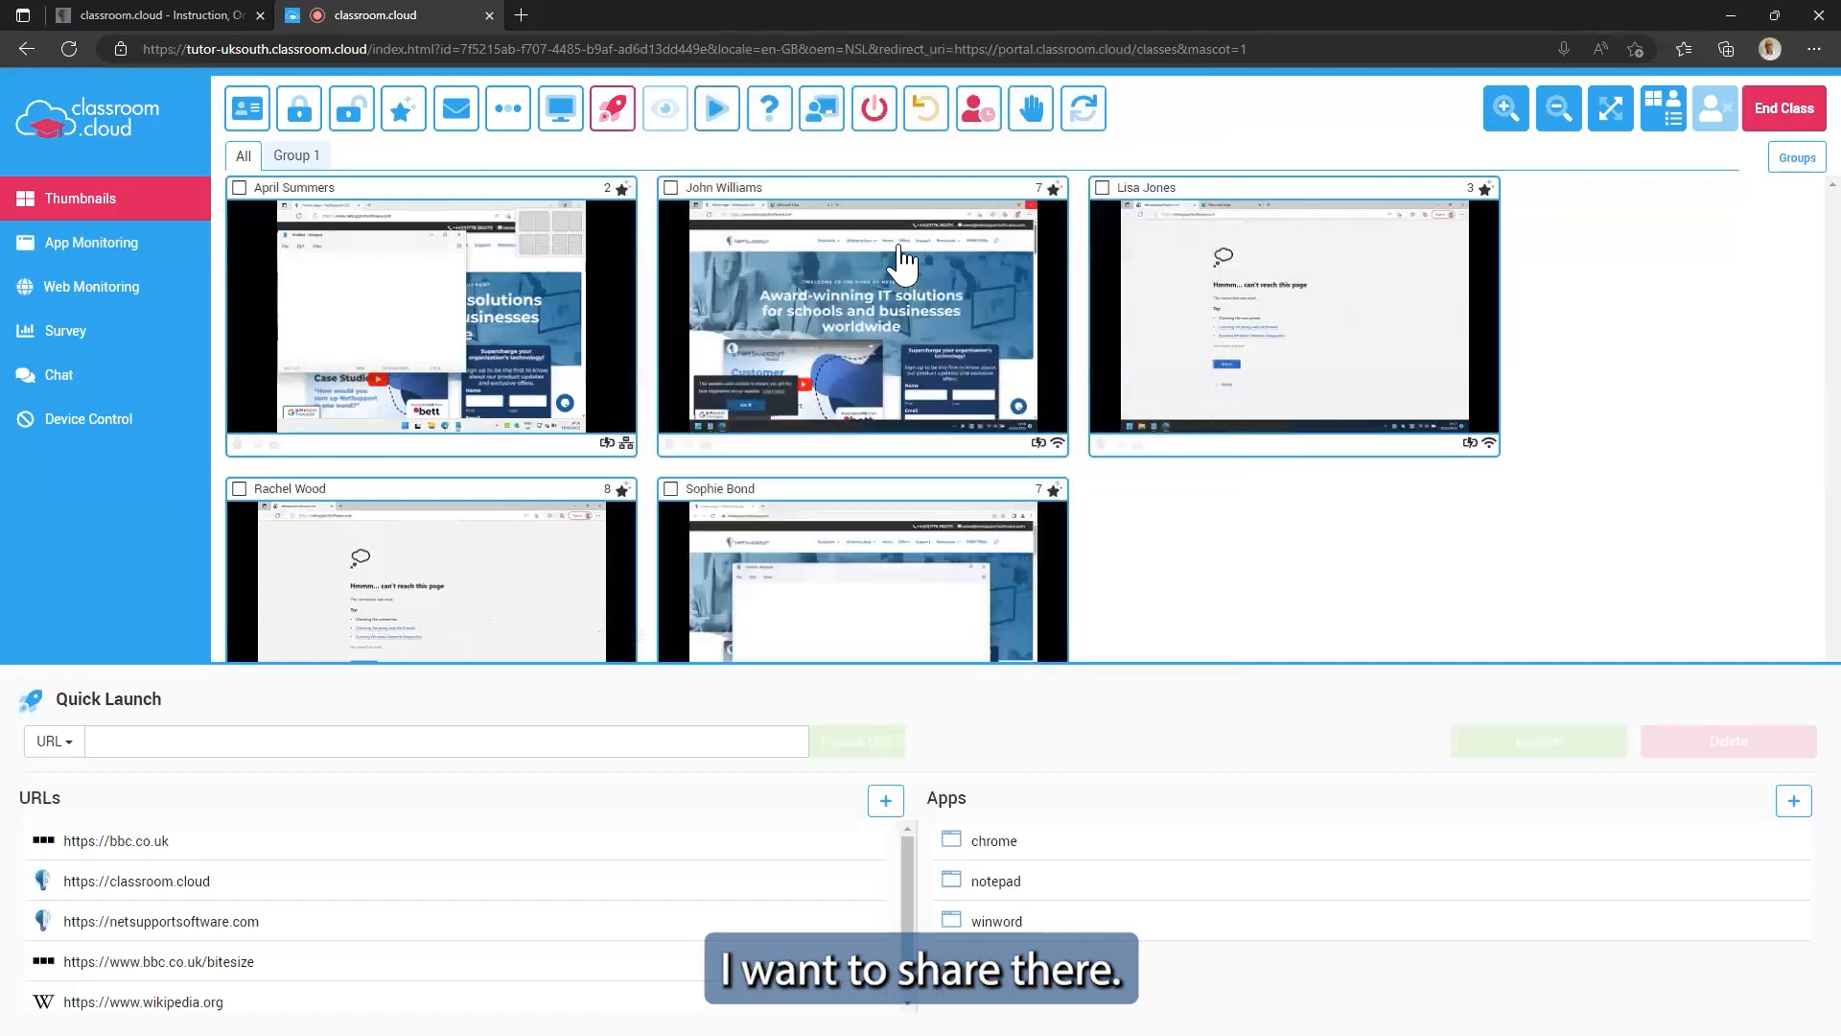
# Run Random Select for 1 student with student and teacher console sounds on, and clear the resulting selection
pyautogui.click(770, 108)
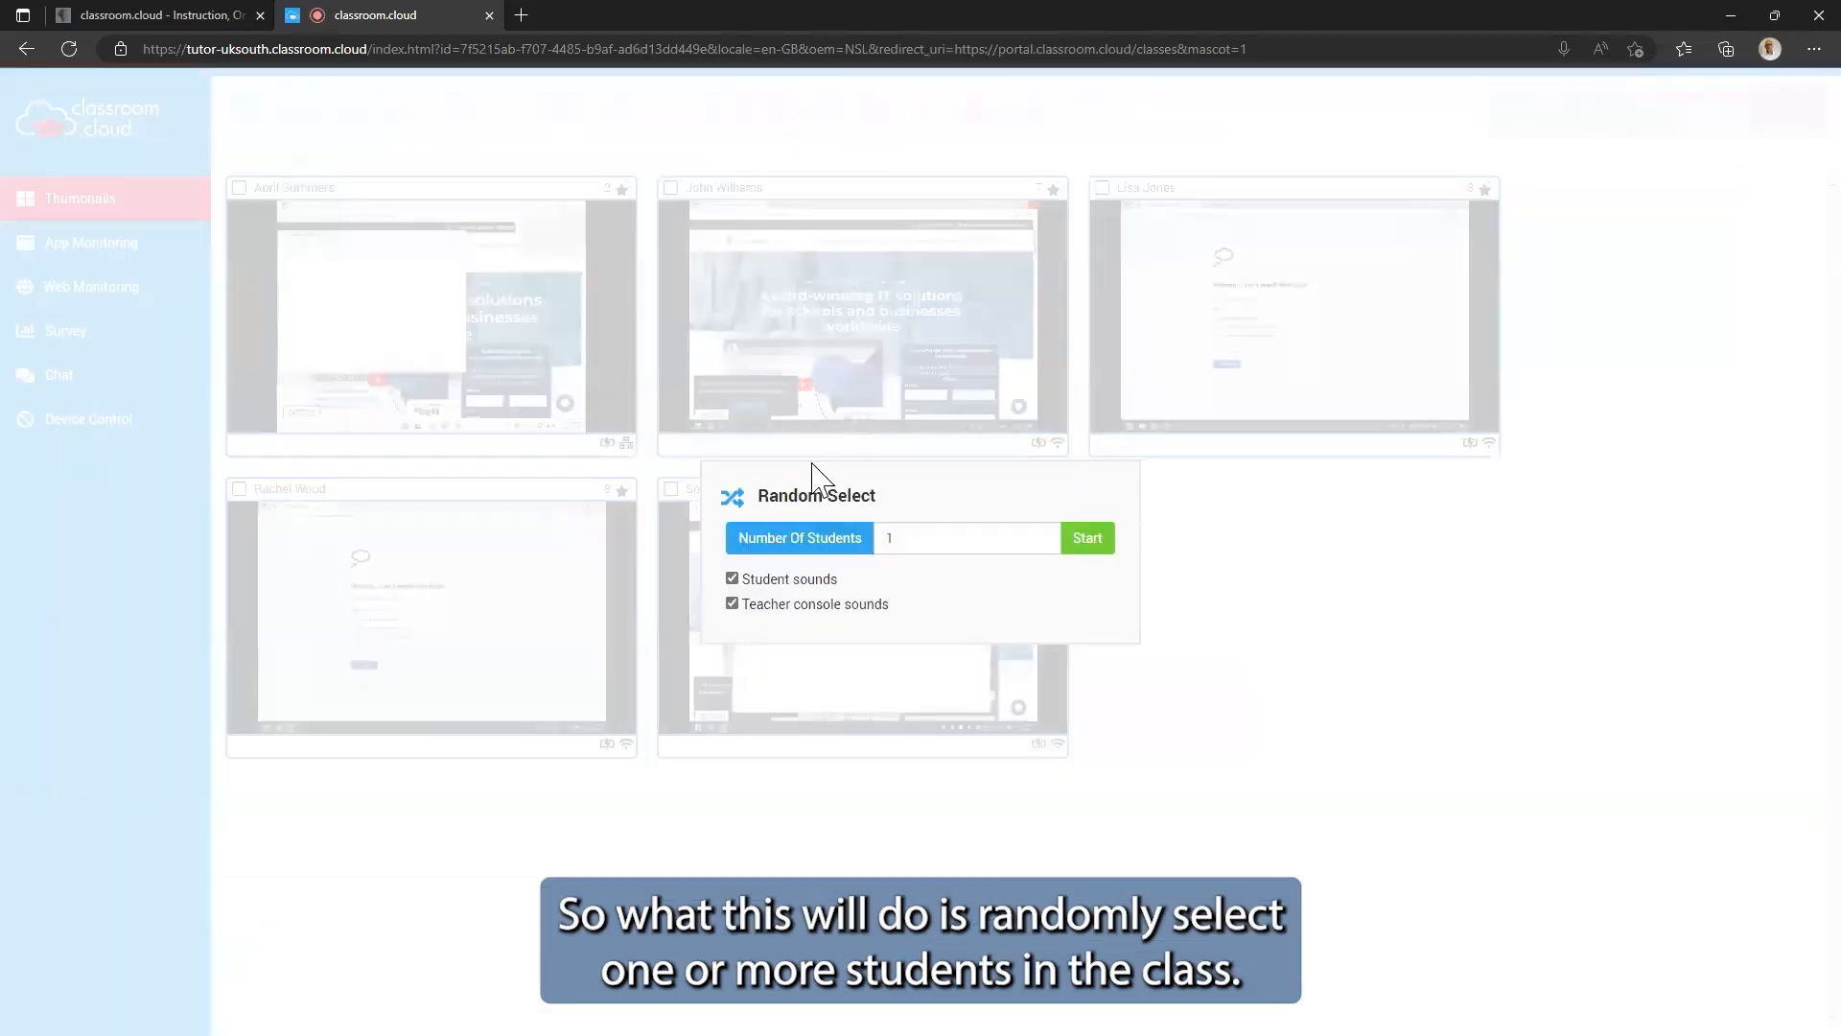
pyautogui.click(883, 535)
pyautogui.write('1')
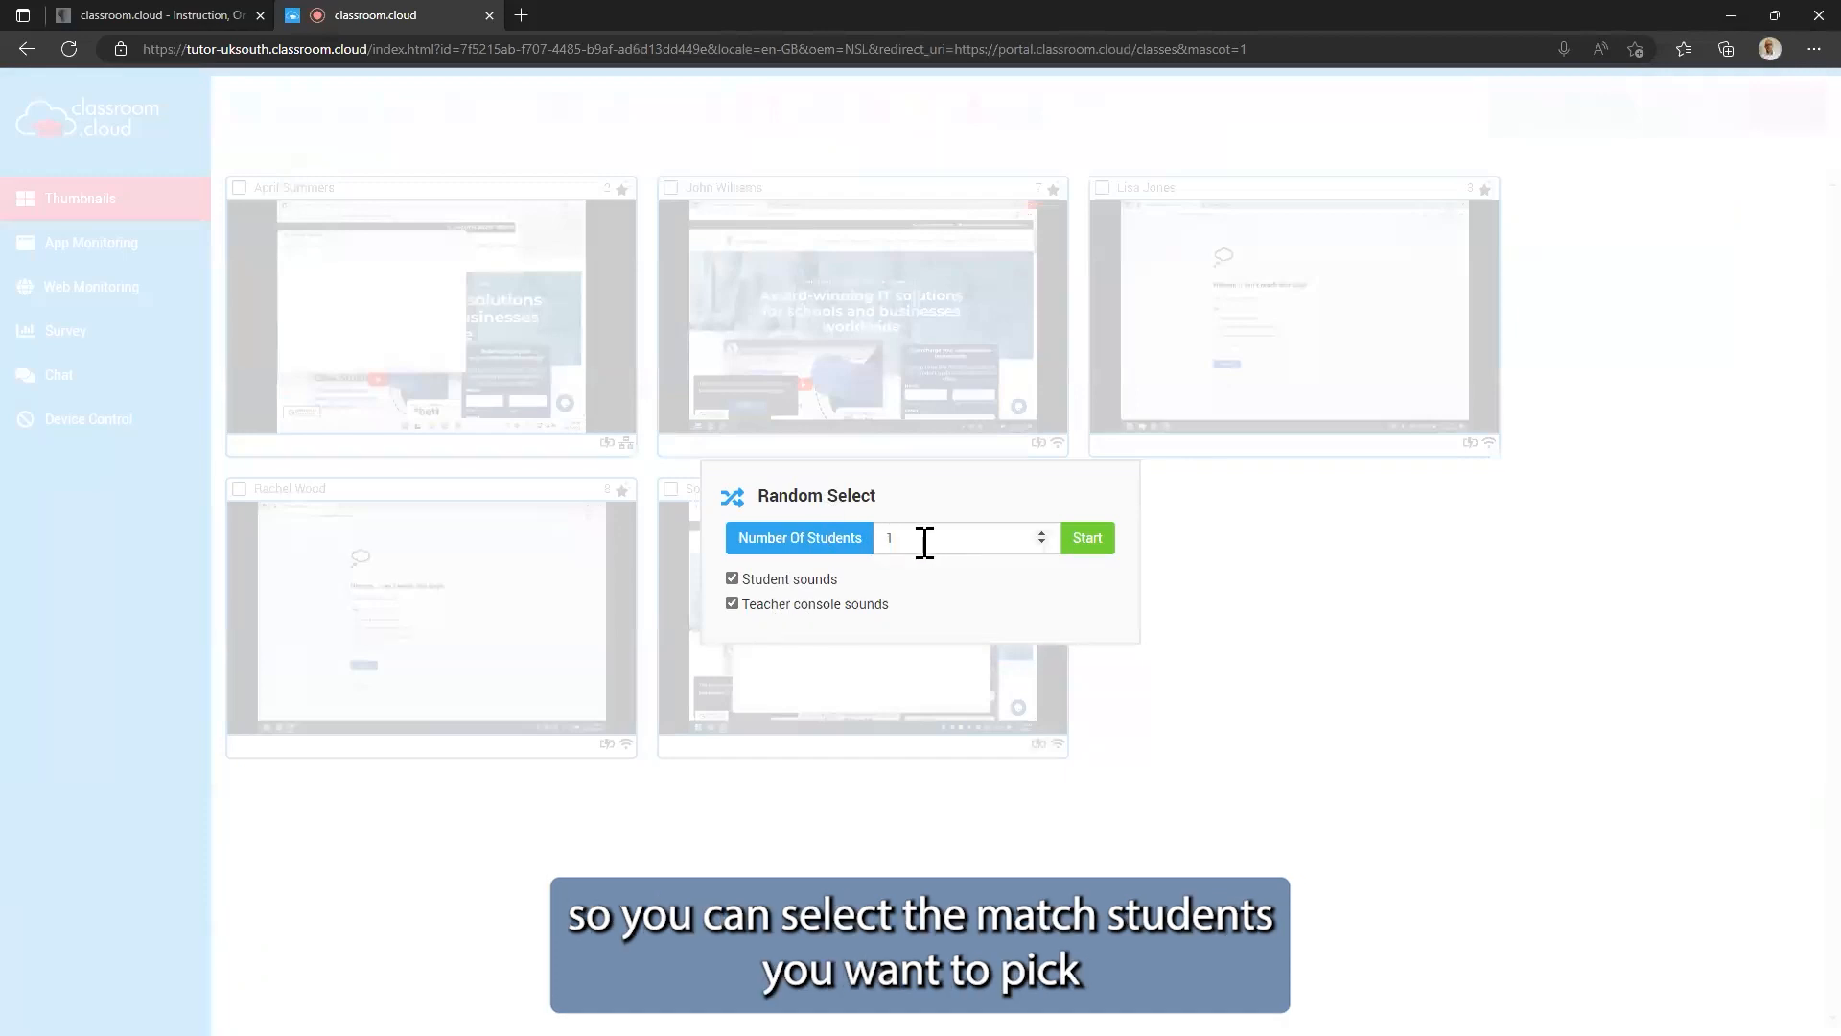
pyautogui.click(1090, 547)
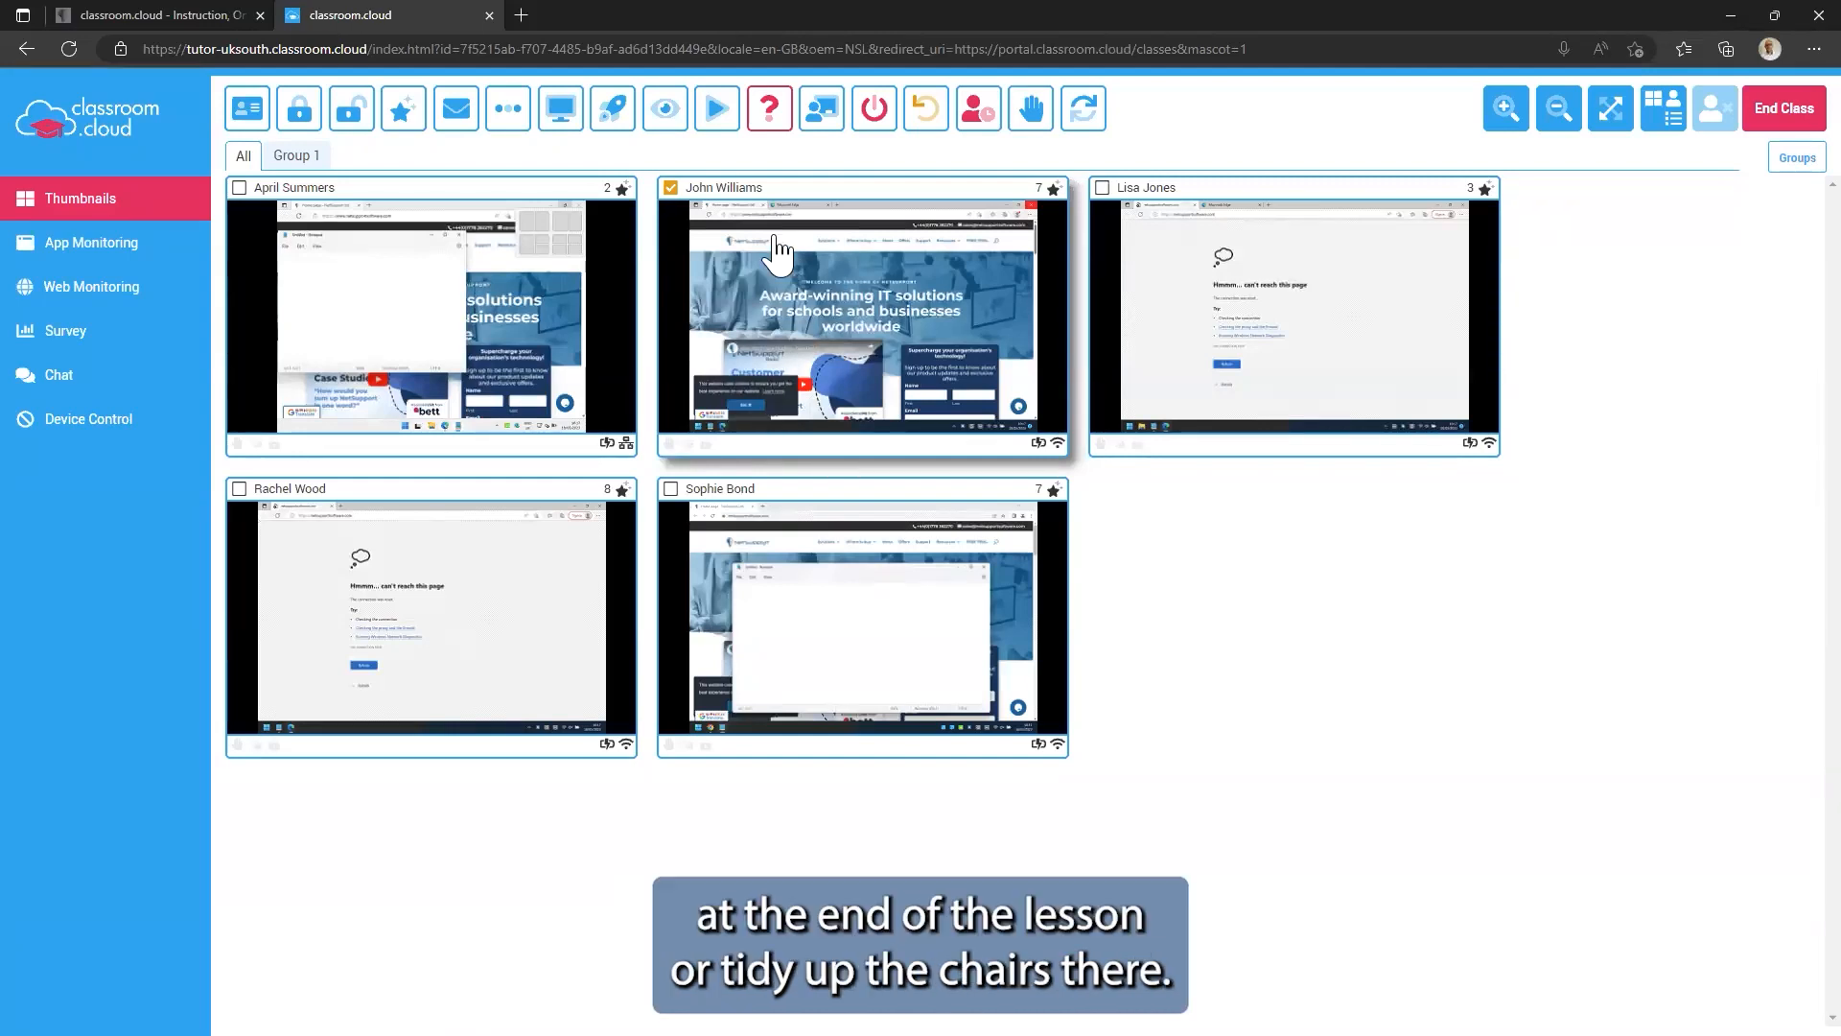
pyautogui.click(789, 201)
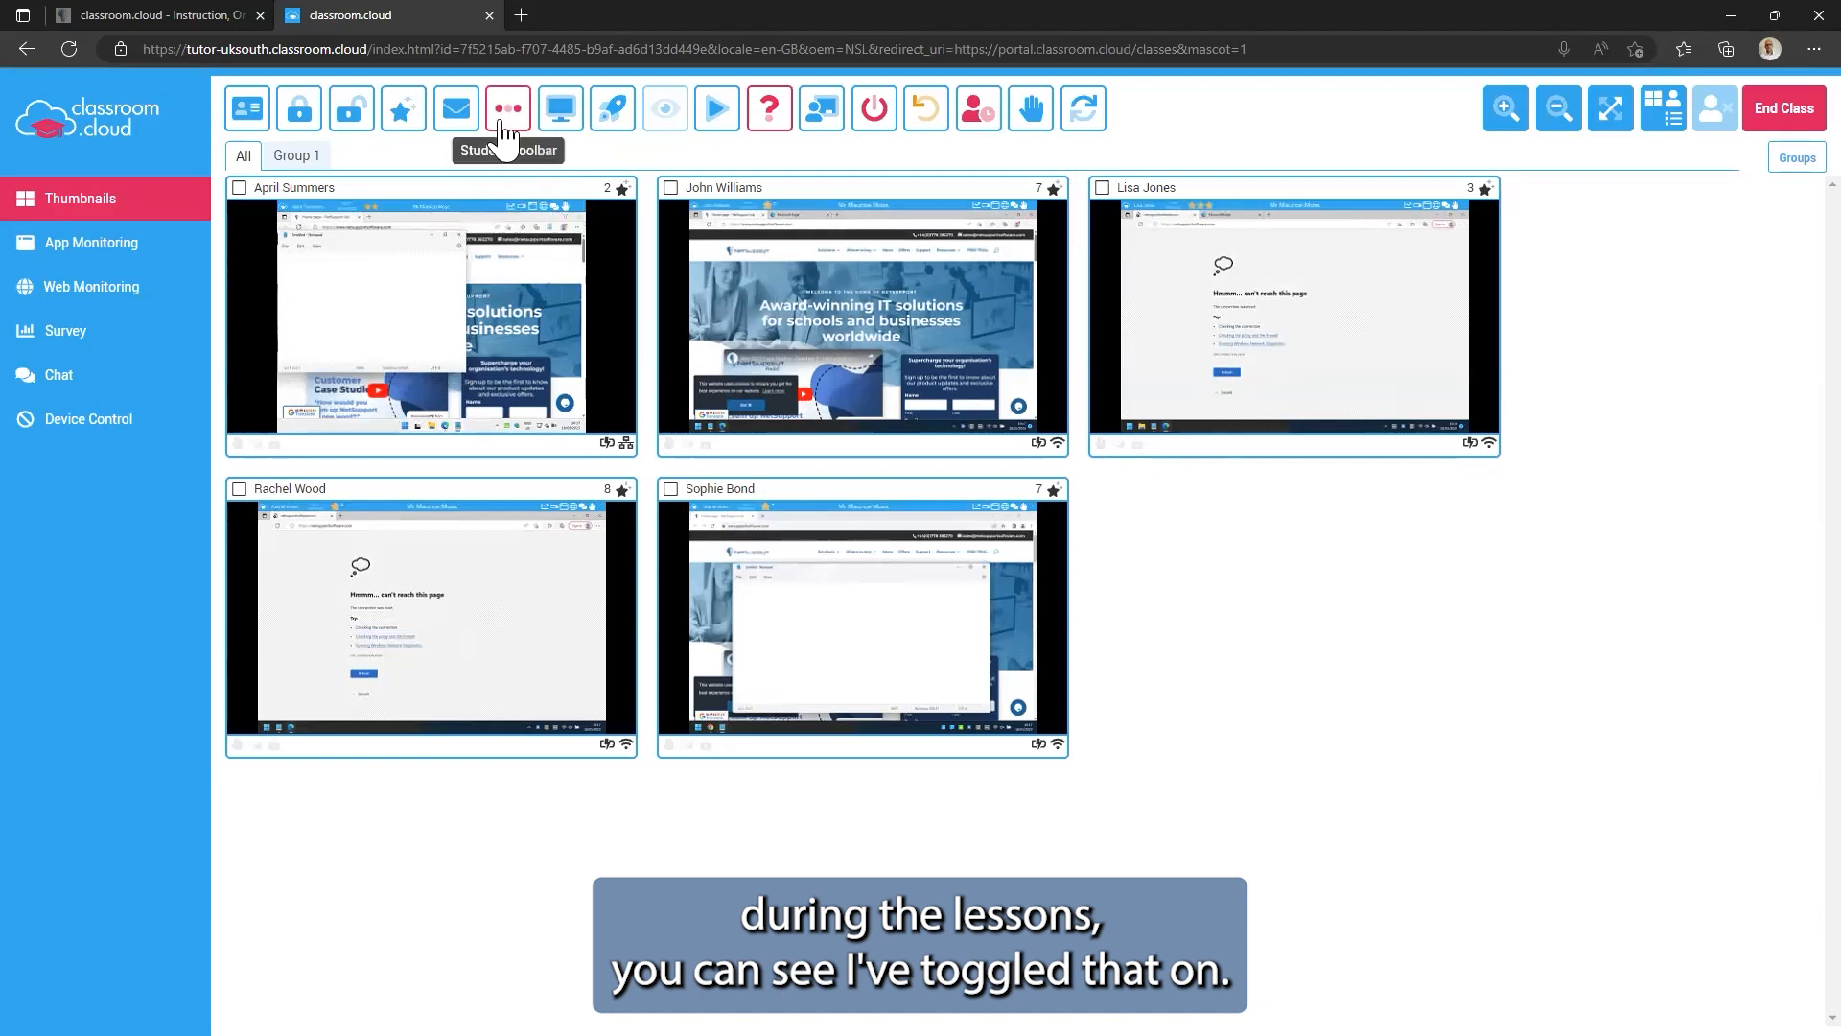
# Open the first student's screen in a viewing window, view the lesson objectives and outcome, and dismiss them
pyautogui.doubleClick(543, 308)
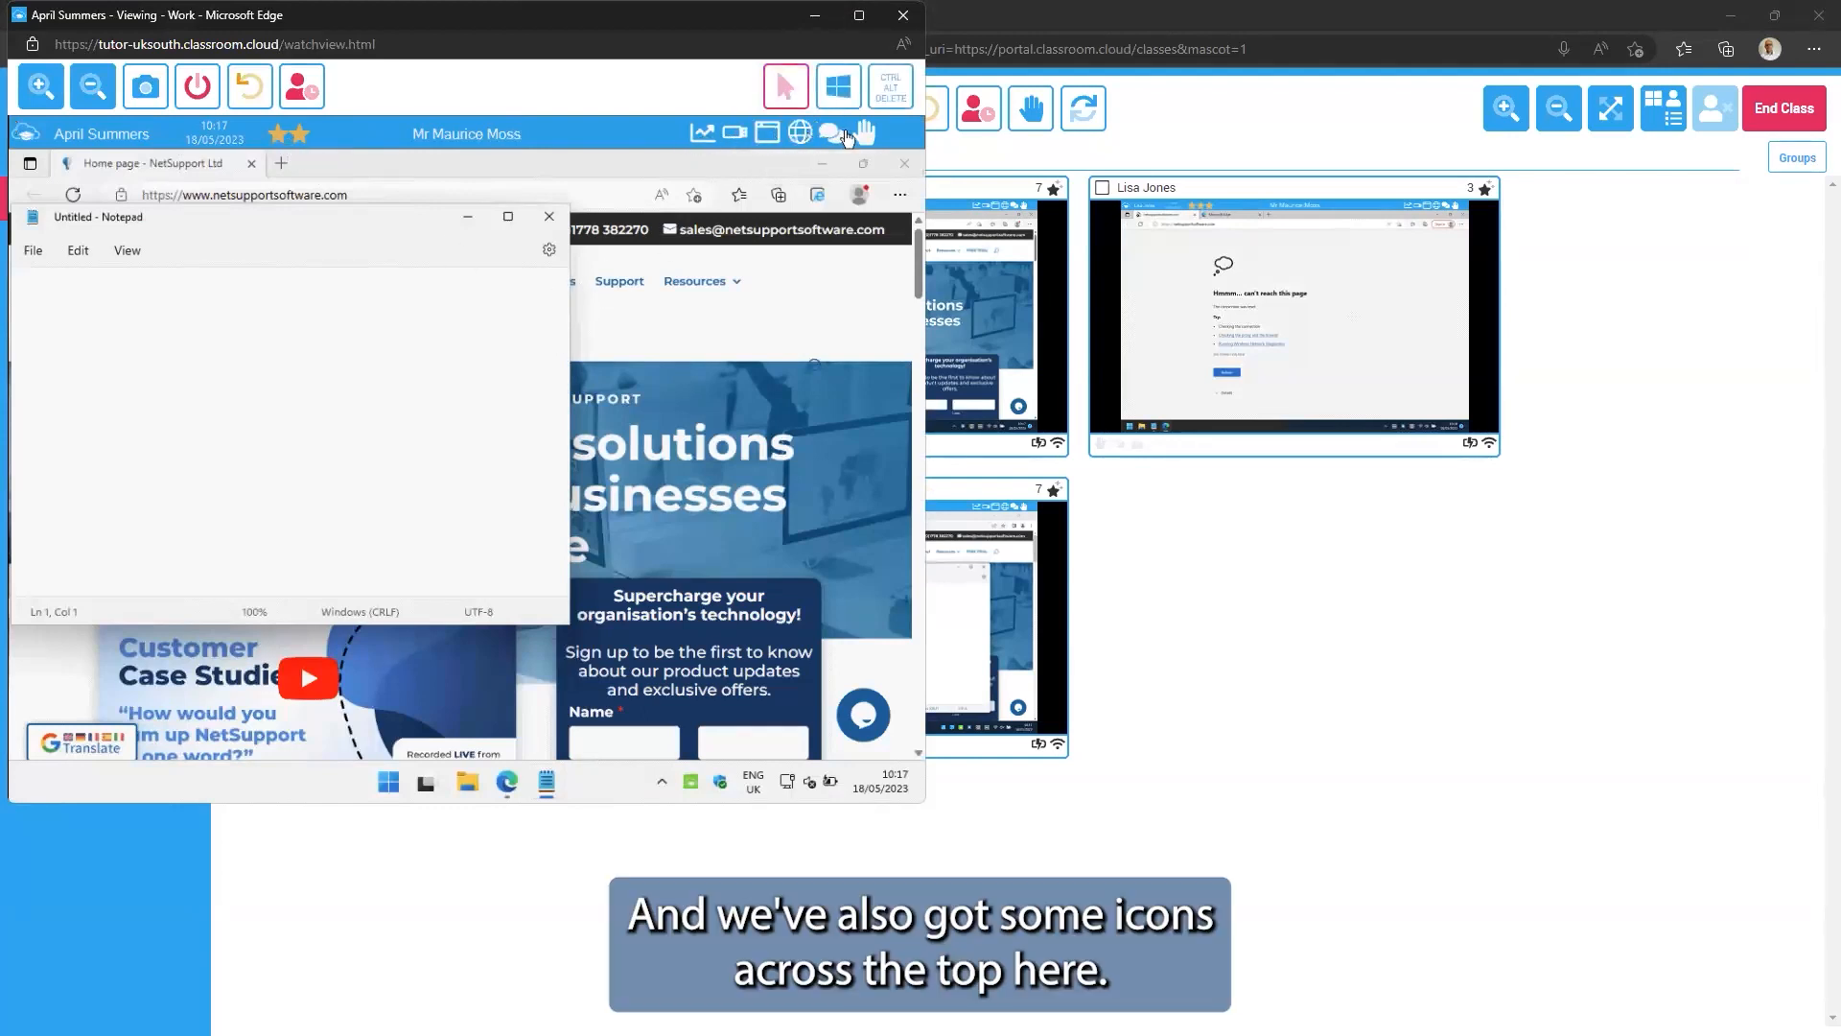
pyautogui.click(702, 144)
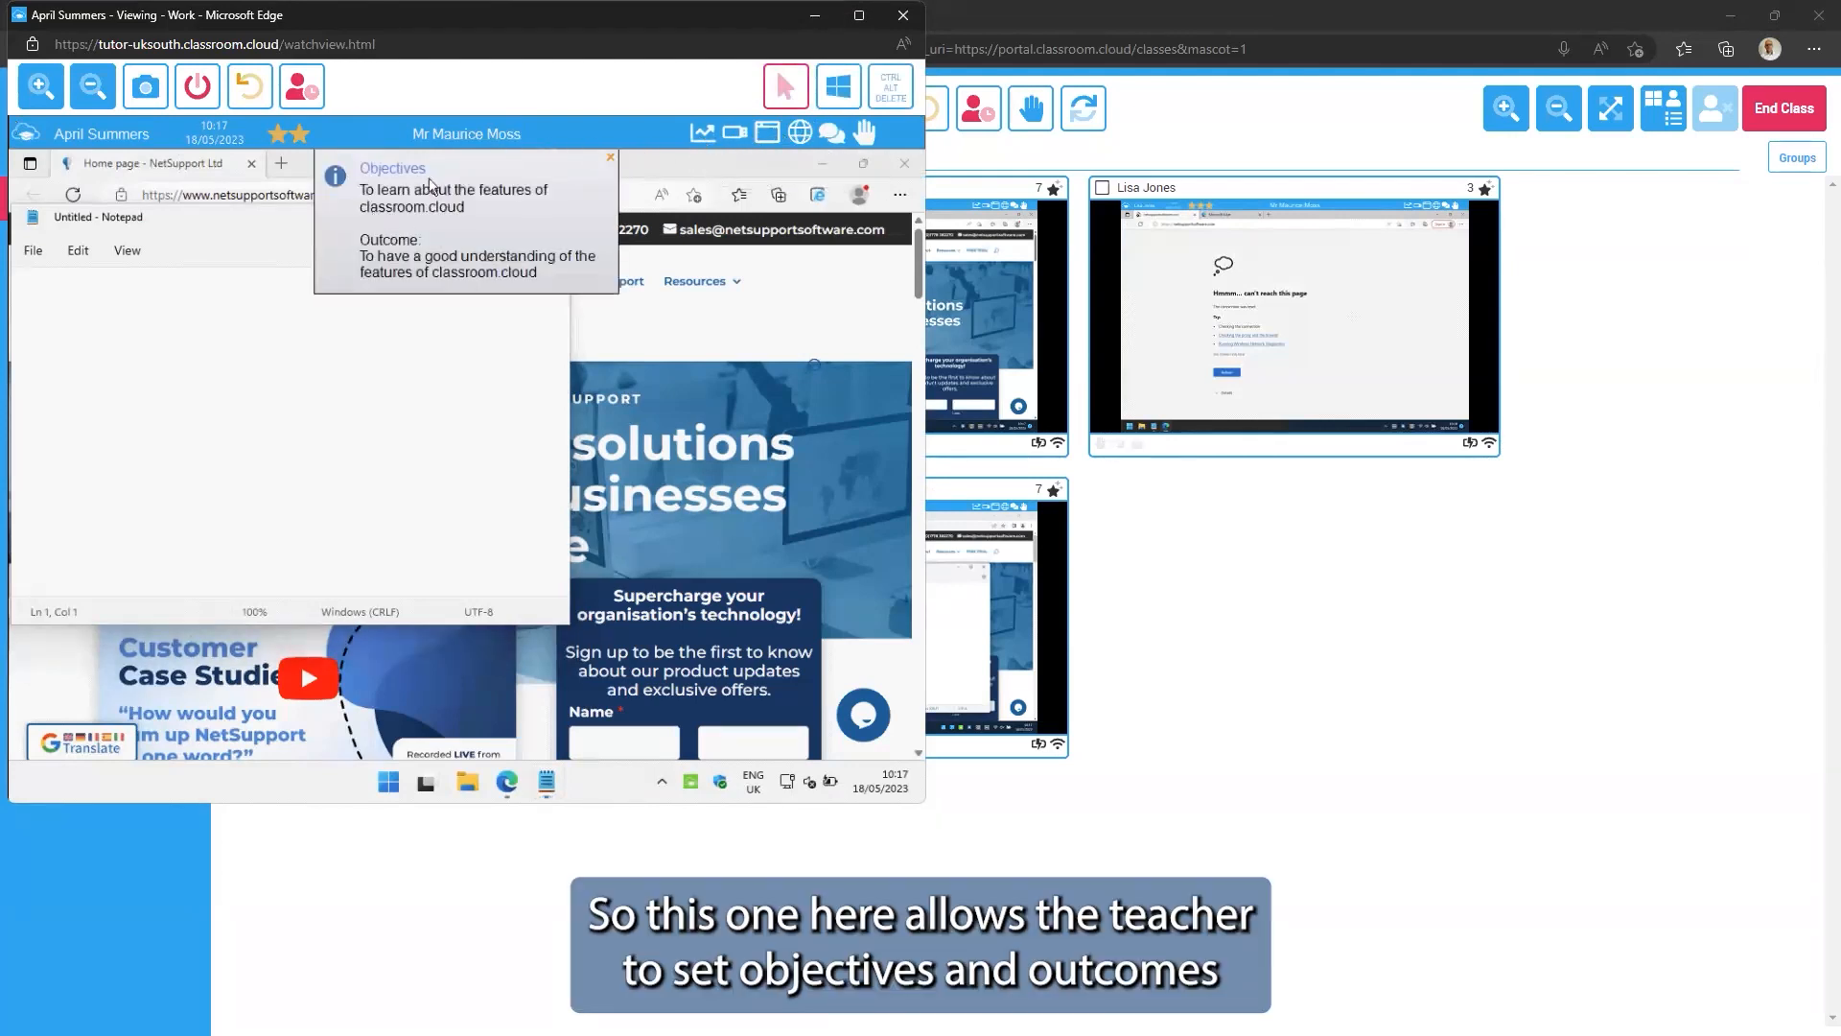
pyautogui.click(613, 160)
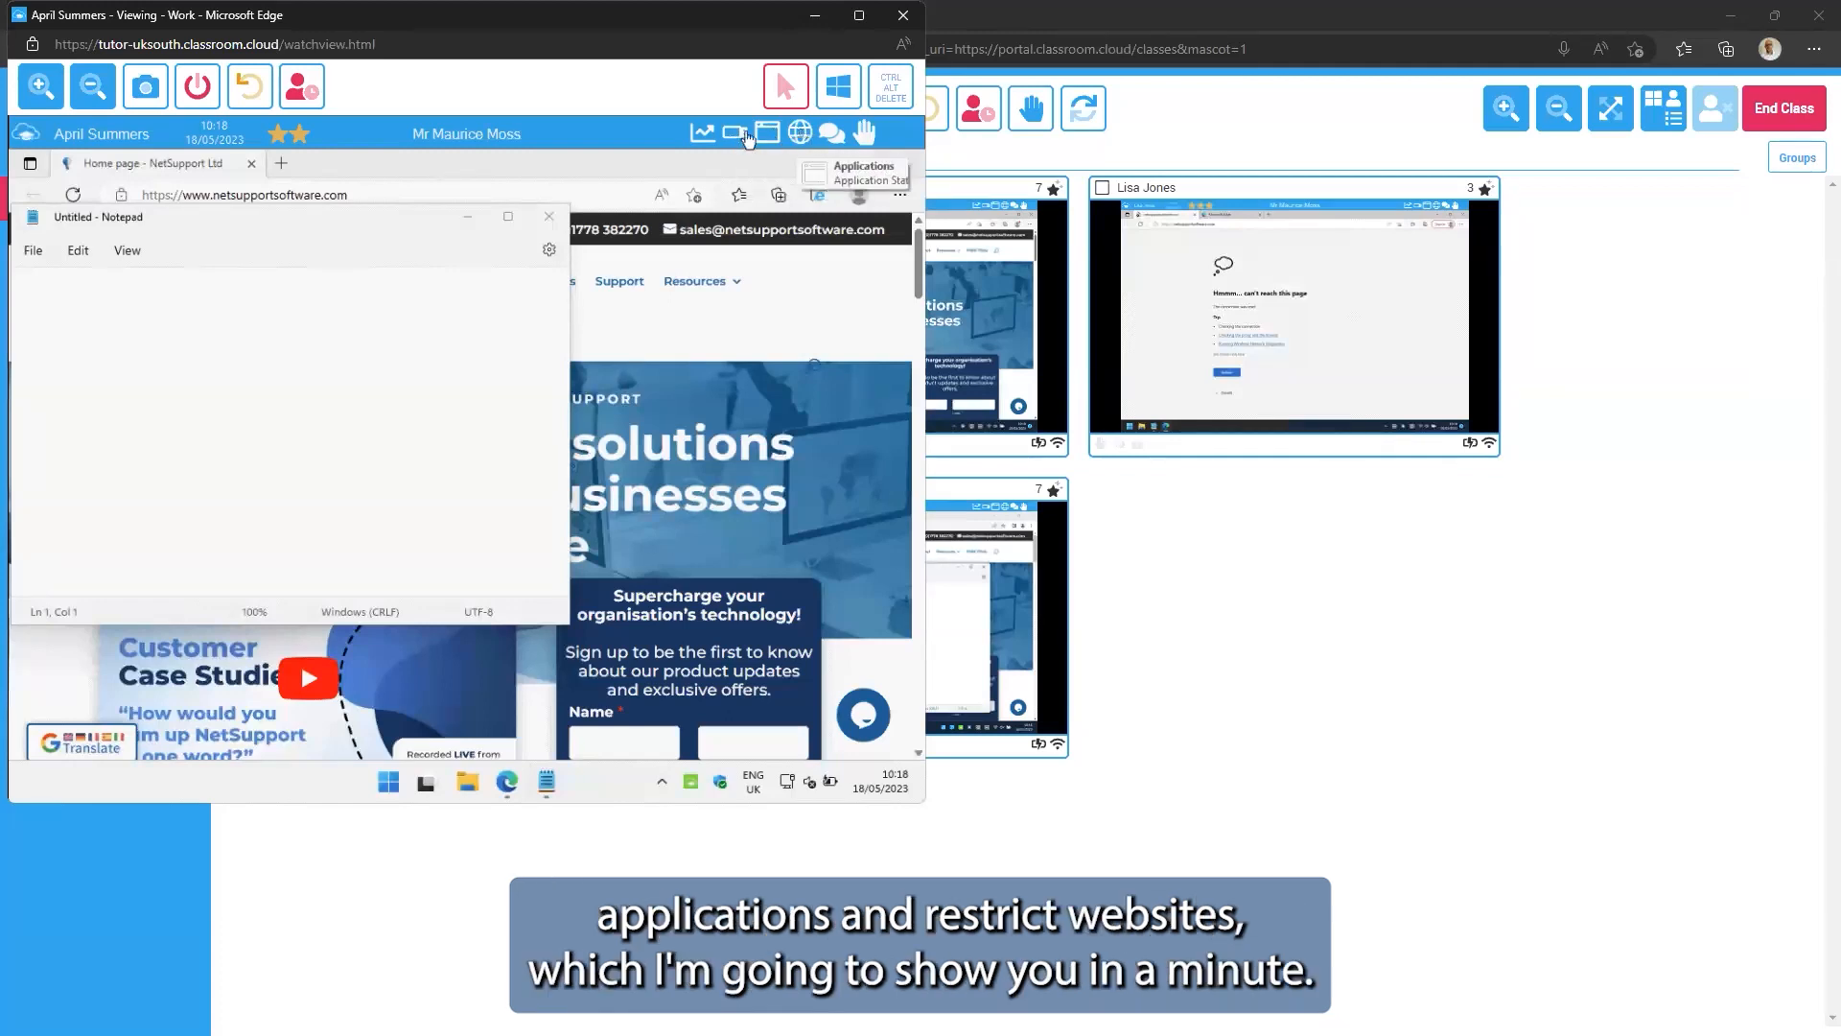
# Send a help request from the first student's device with the alert Need help and the message "I'm stuck on question3"
pyautogui.click(869, 141)
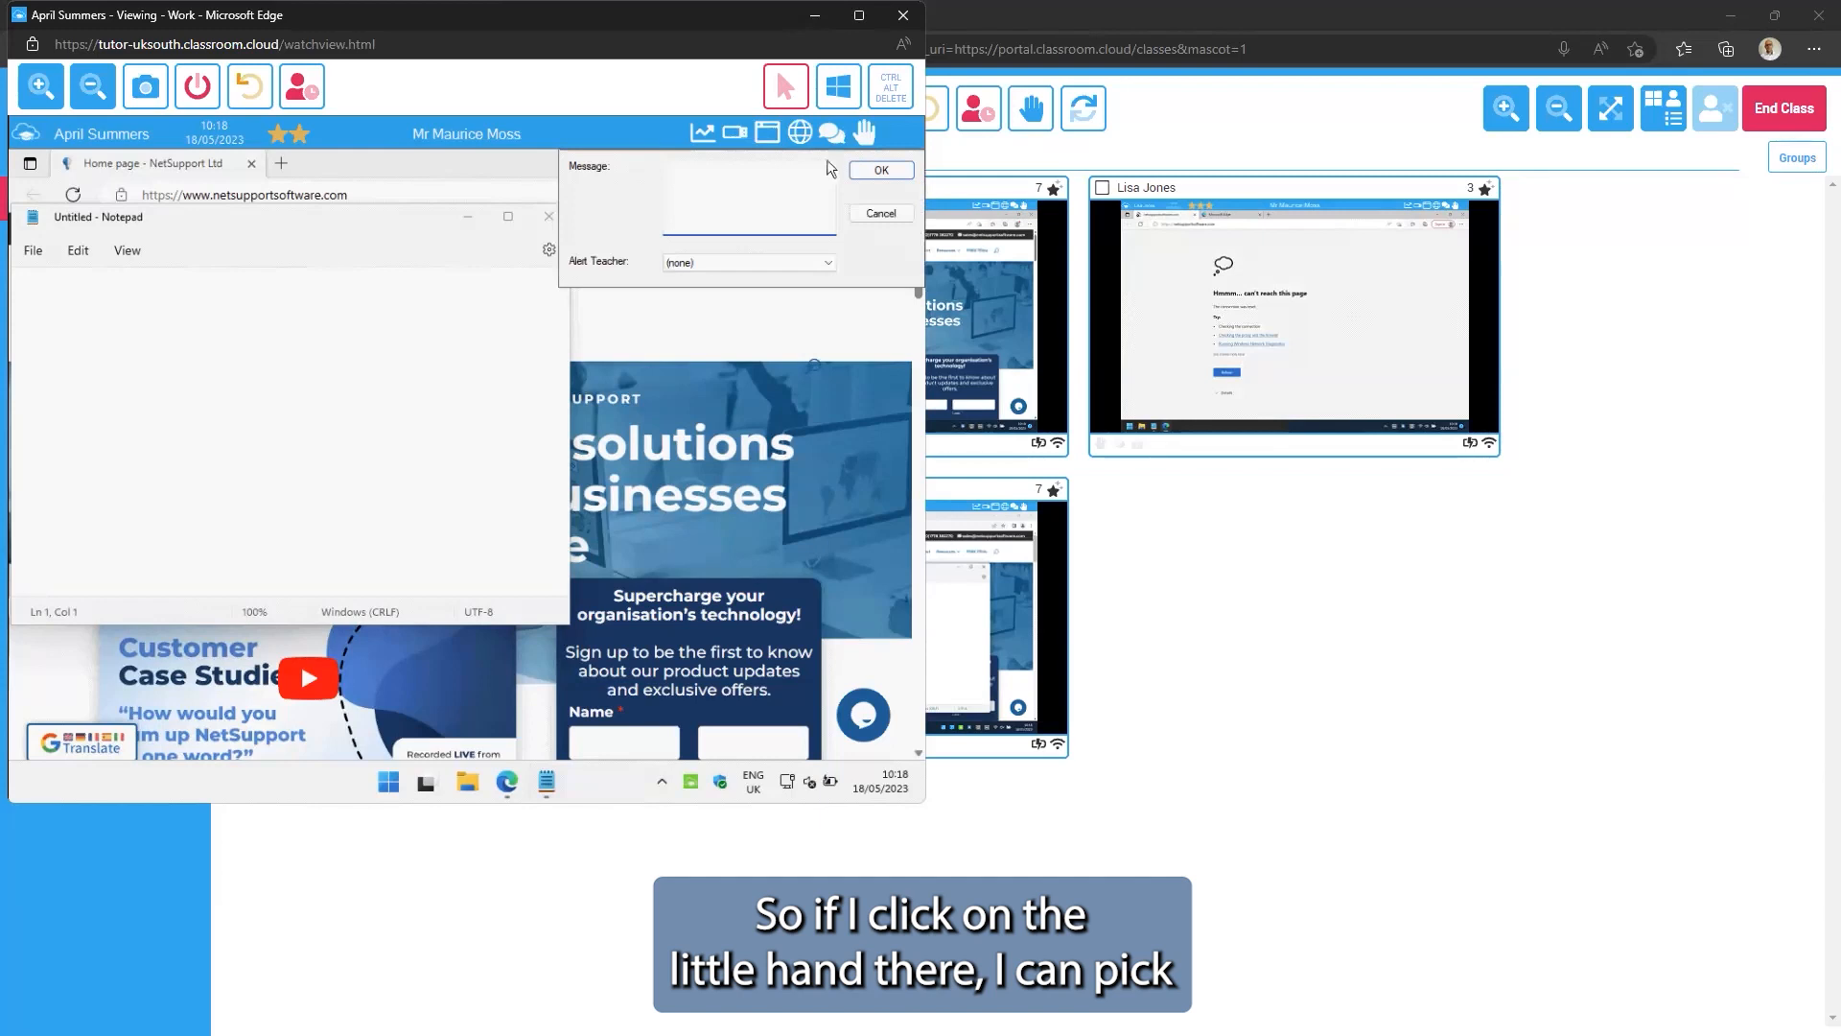
pyautogui.click(683, 265)
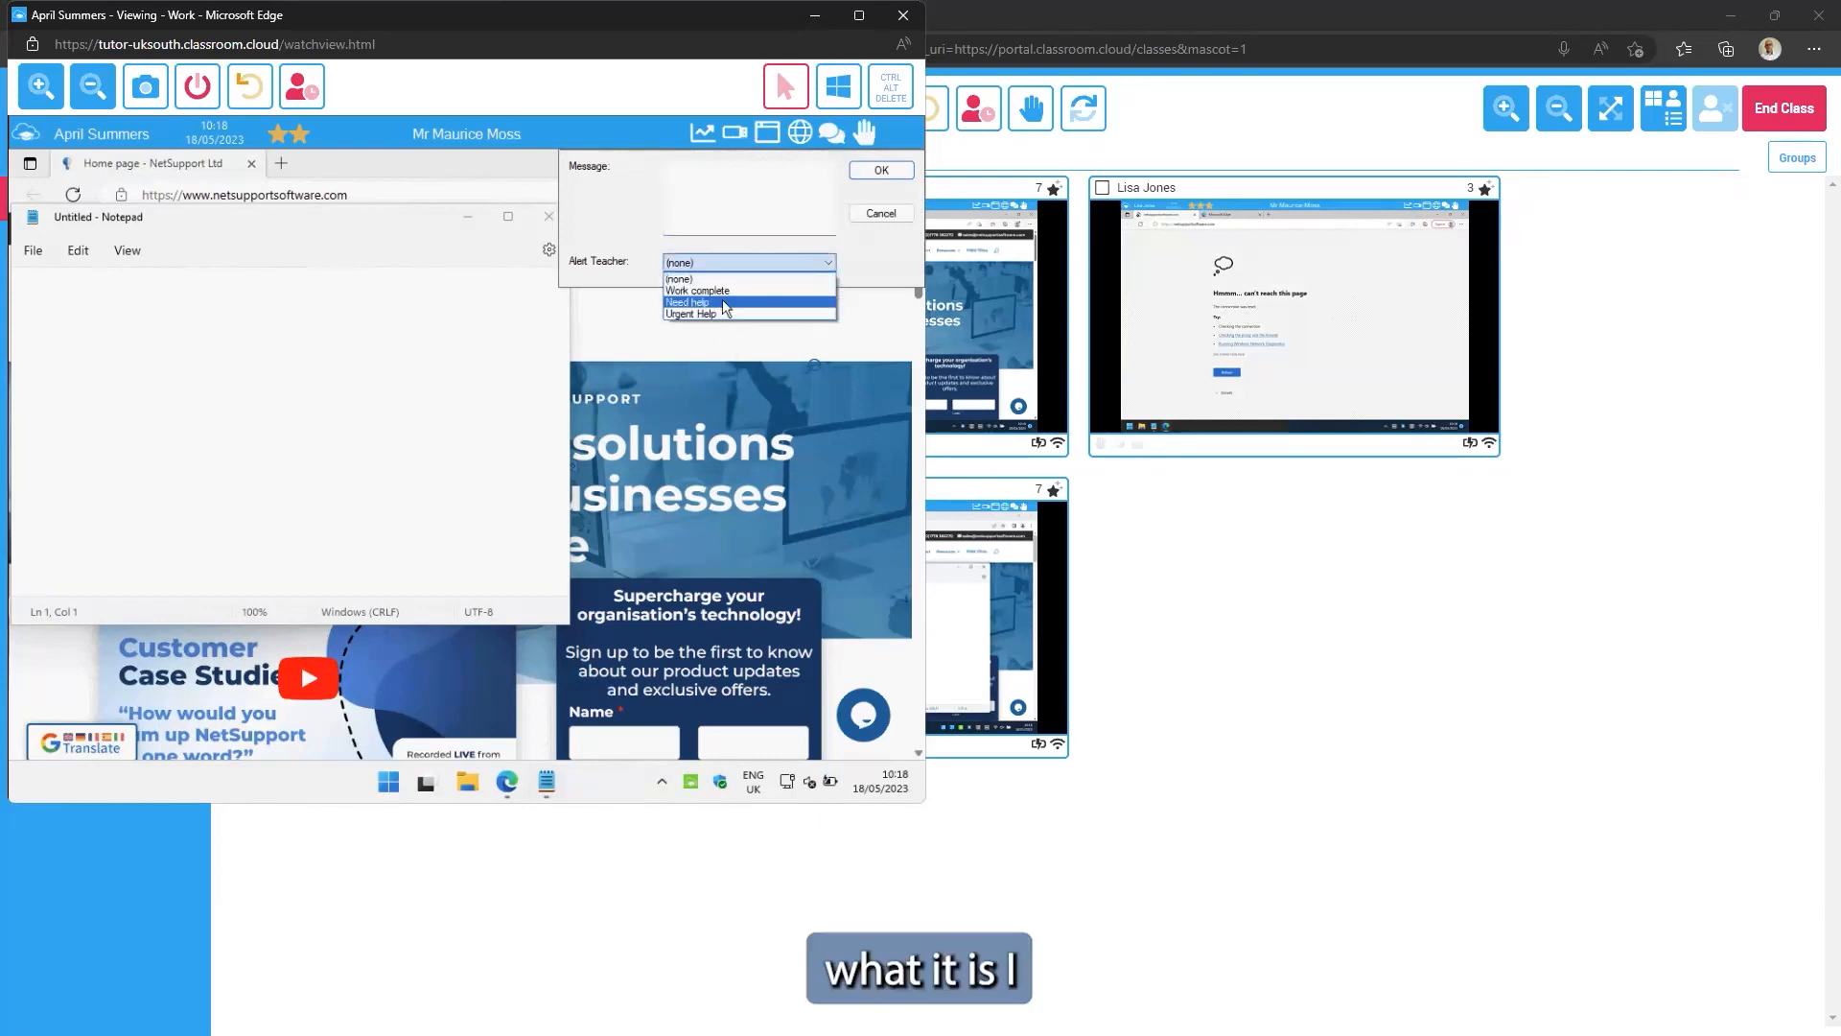
pyautogui.click(722, 302)
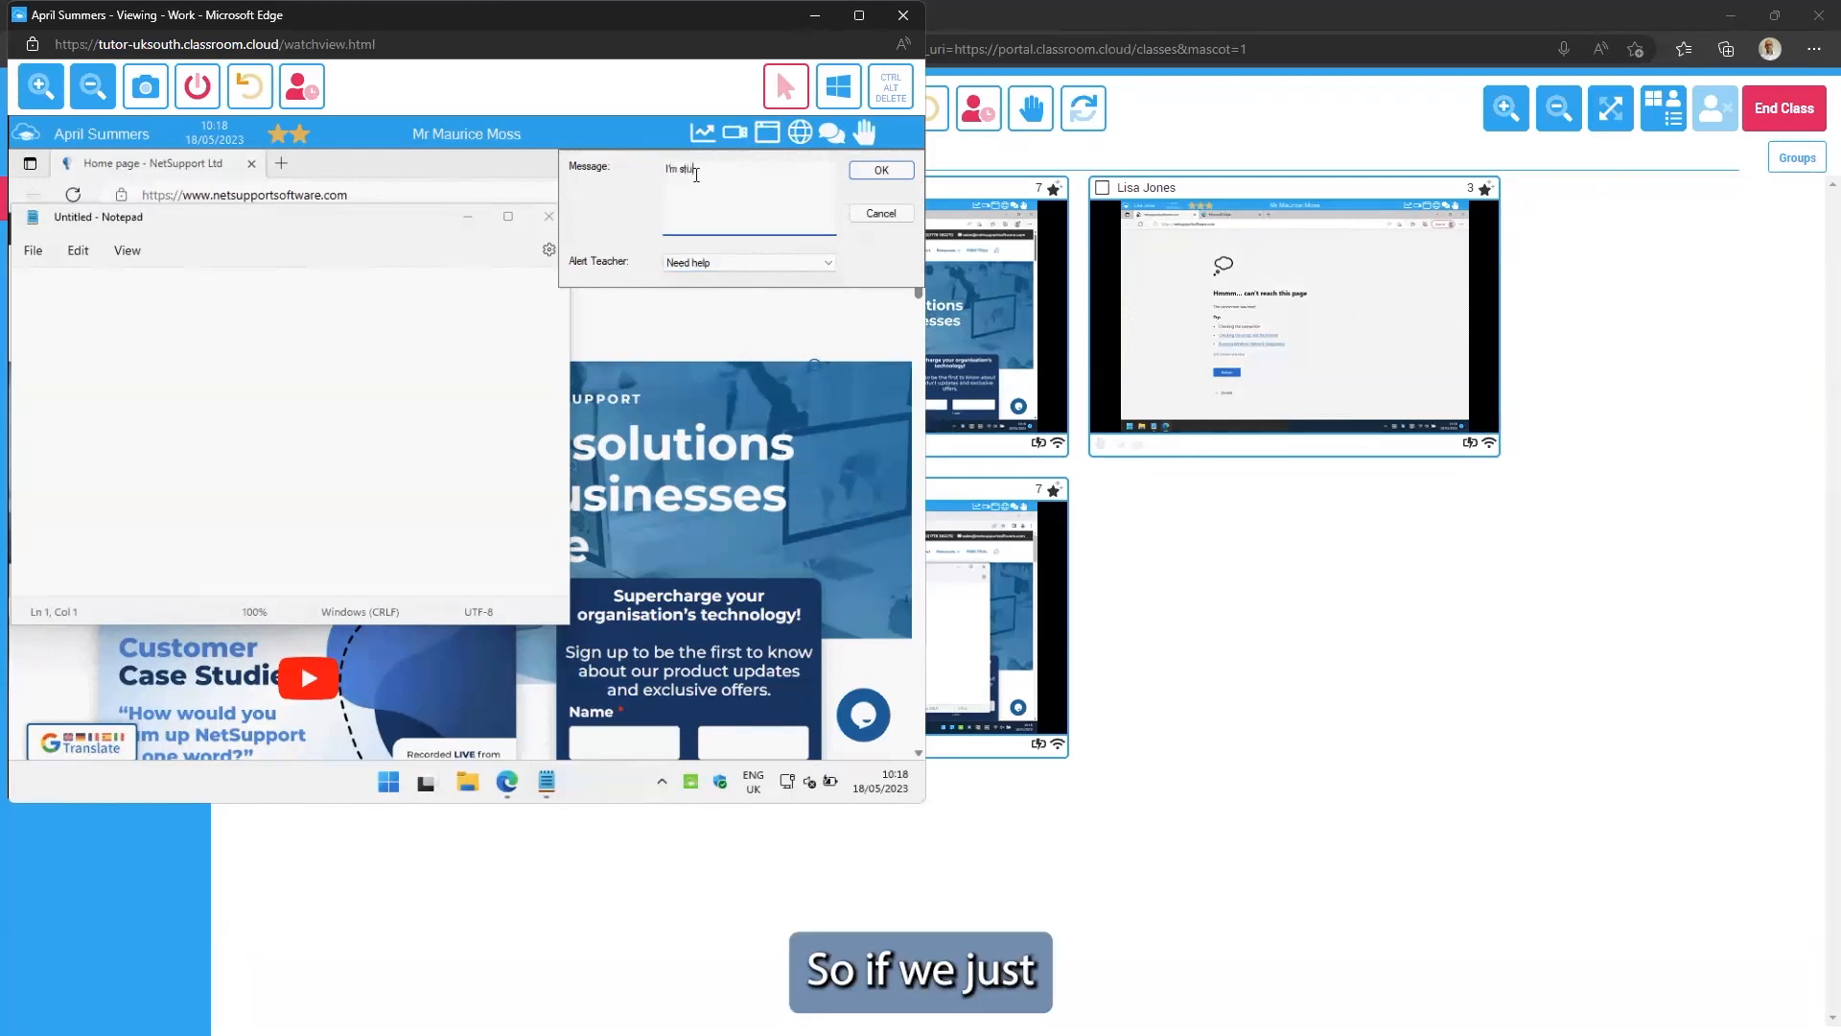
pyautogui.write('on question3')
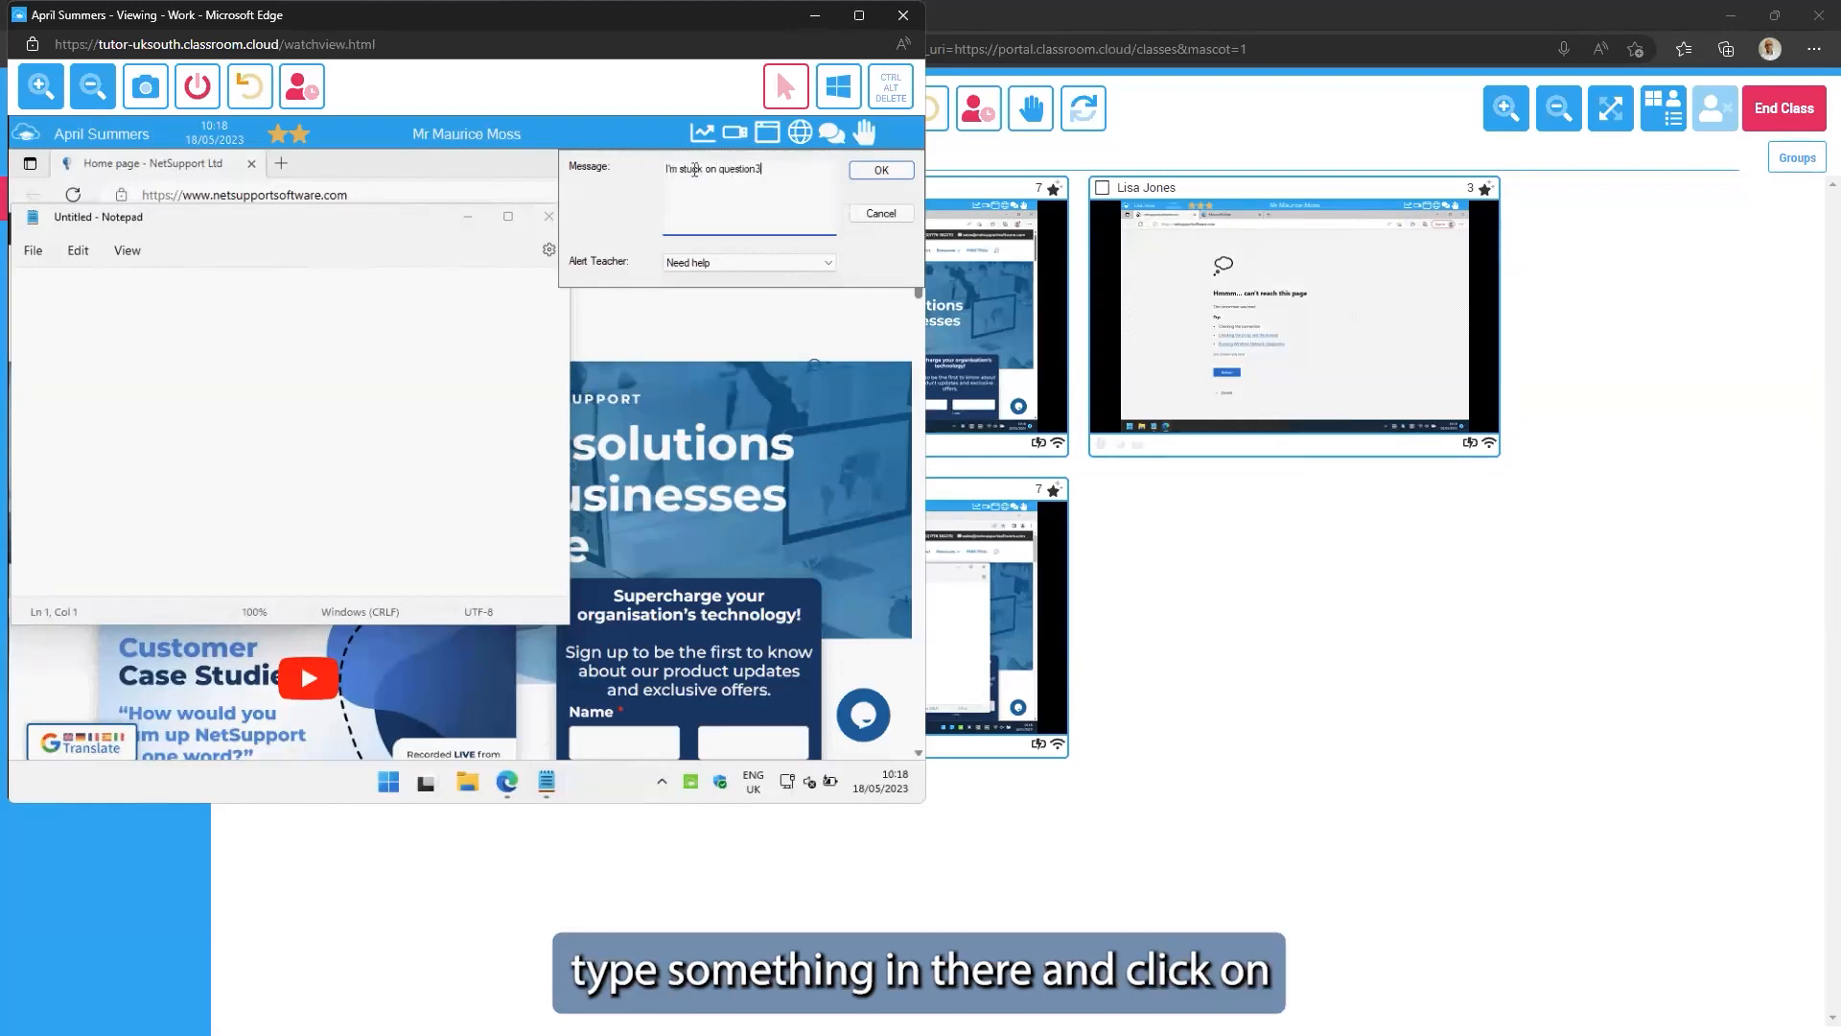
pyautogui.click(876, 175)
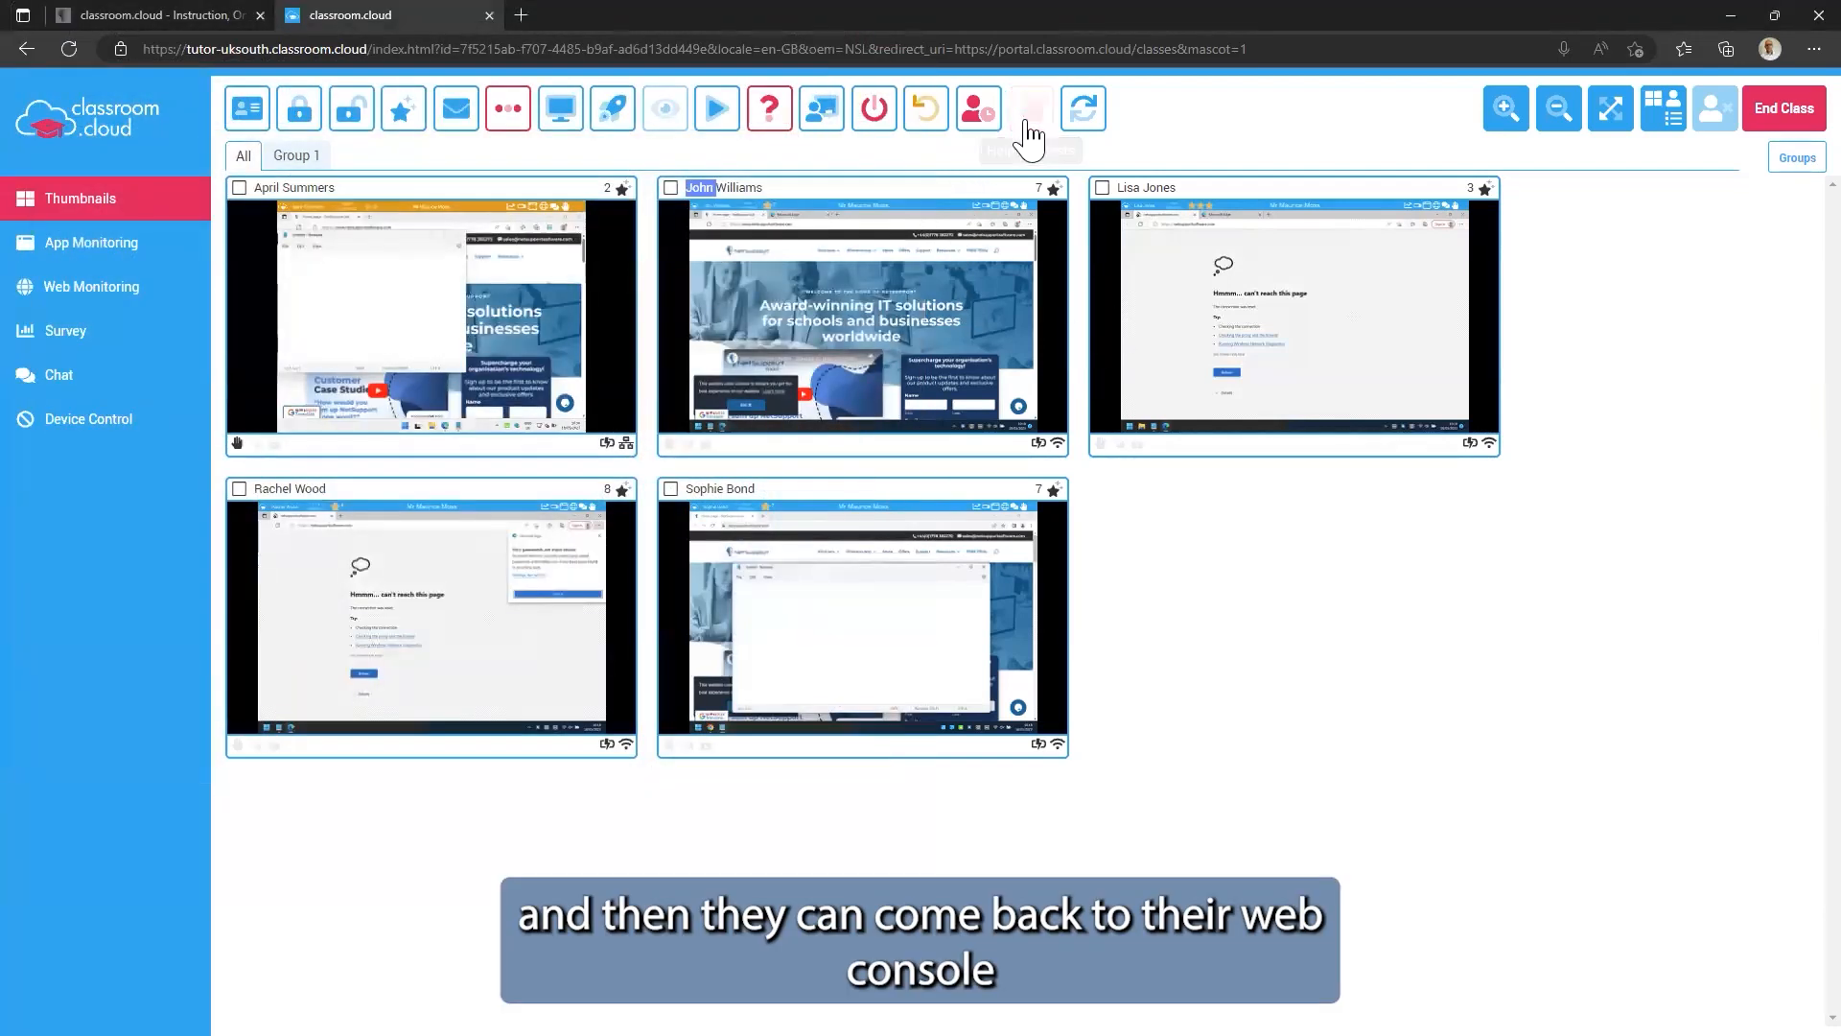
# Open the class help requests and clear the first student's request
pyautogui.click(1026, 120)
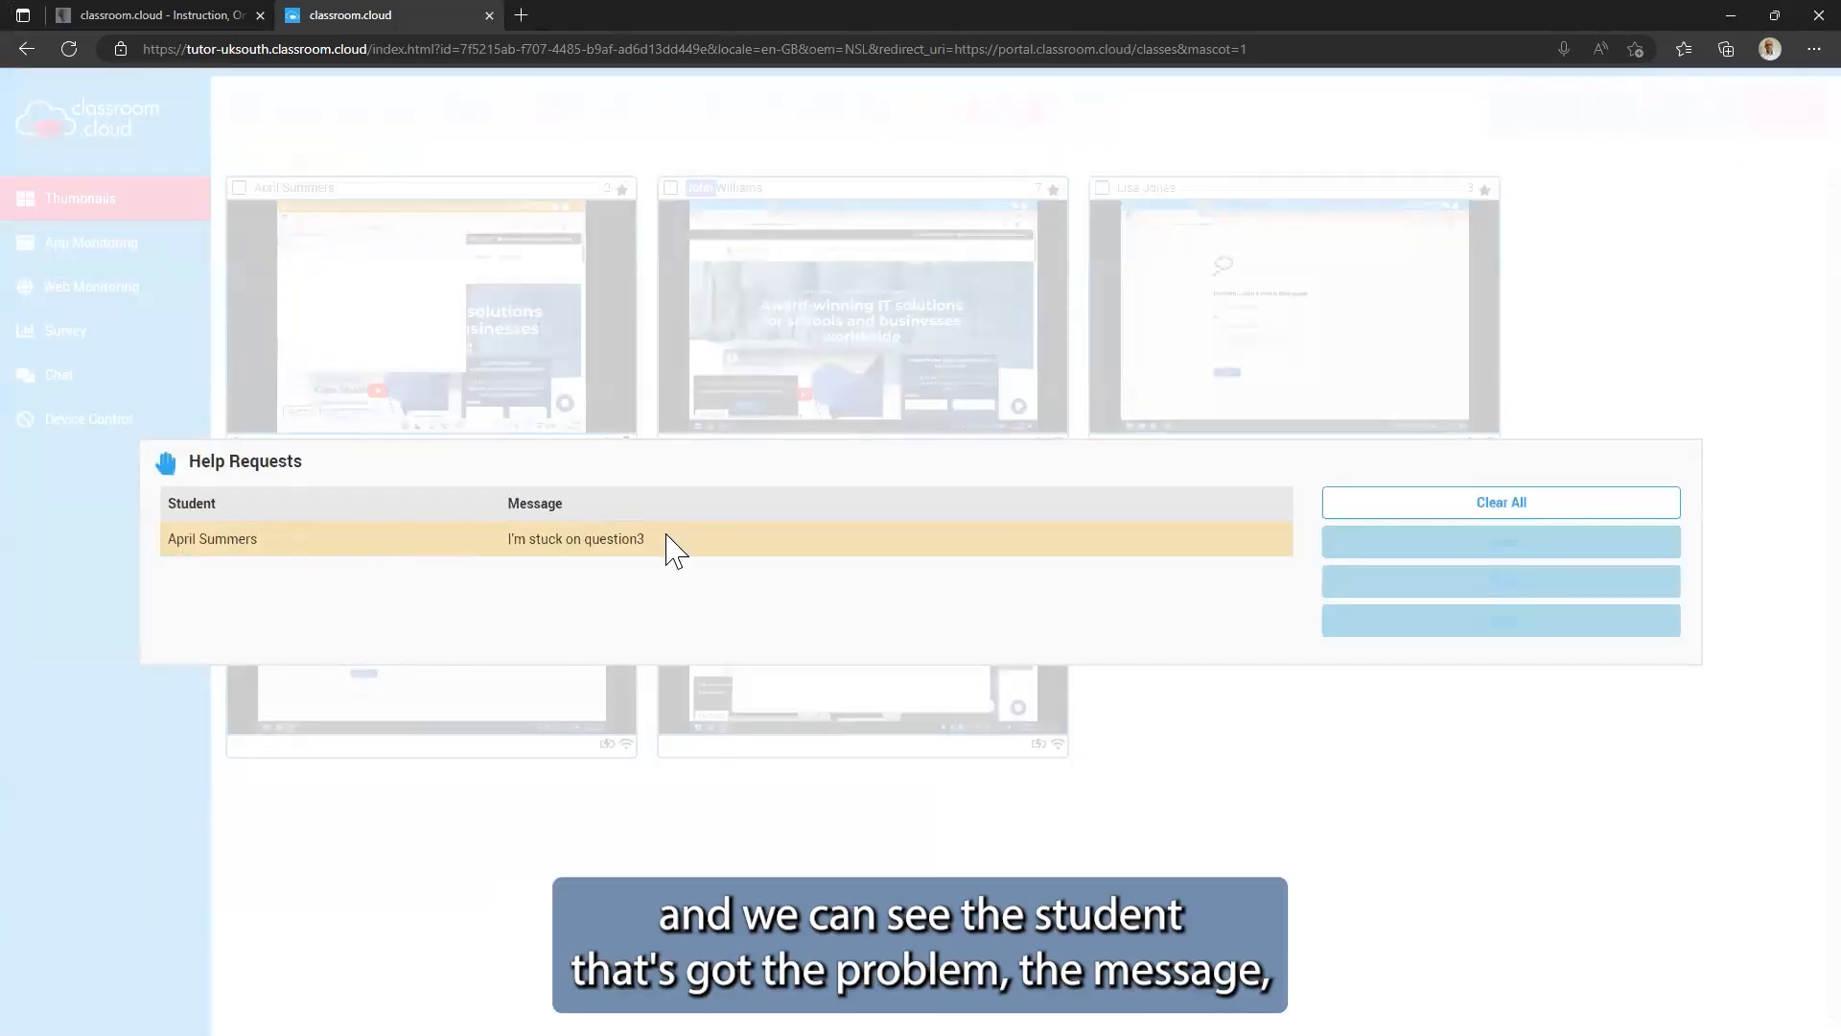
pyautogui.click(522, 539)
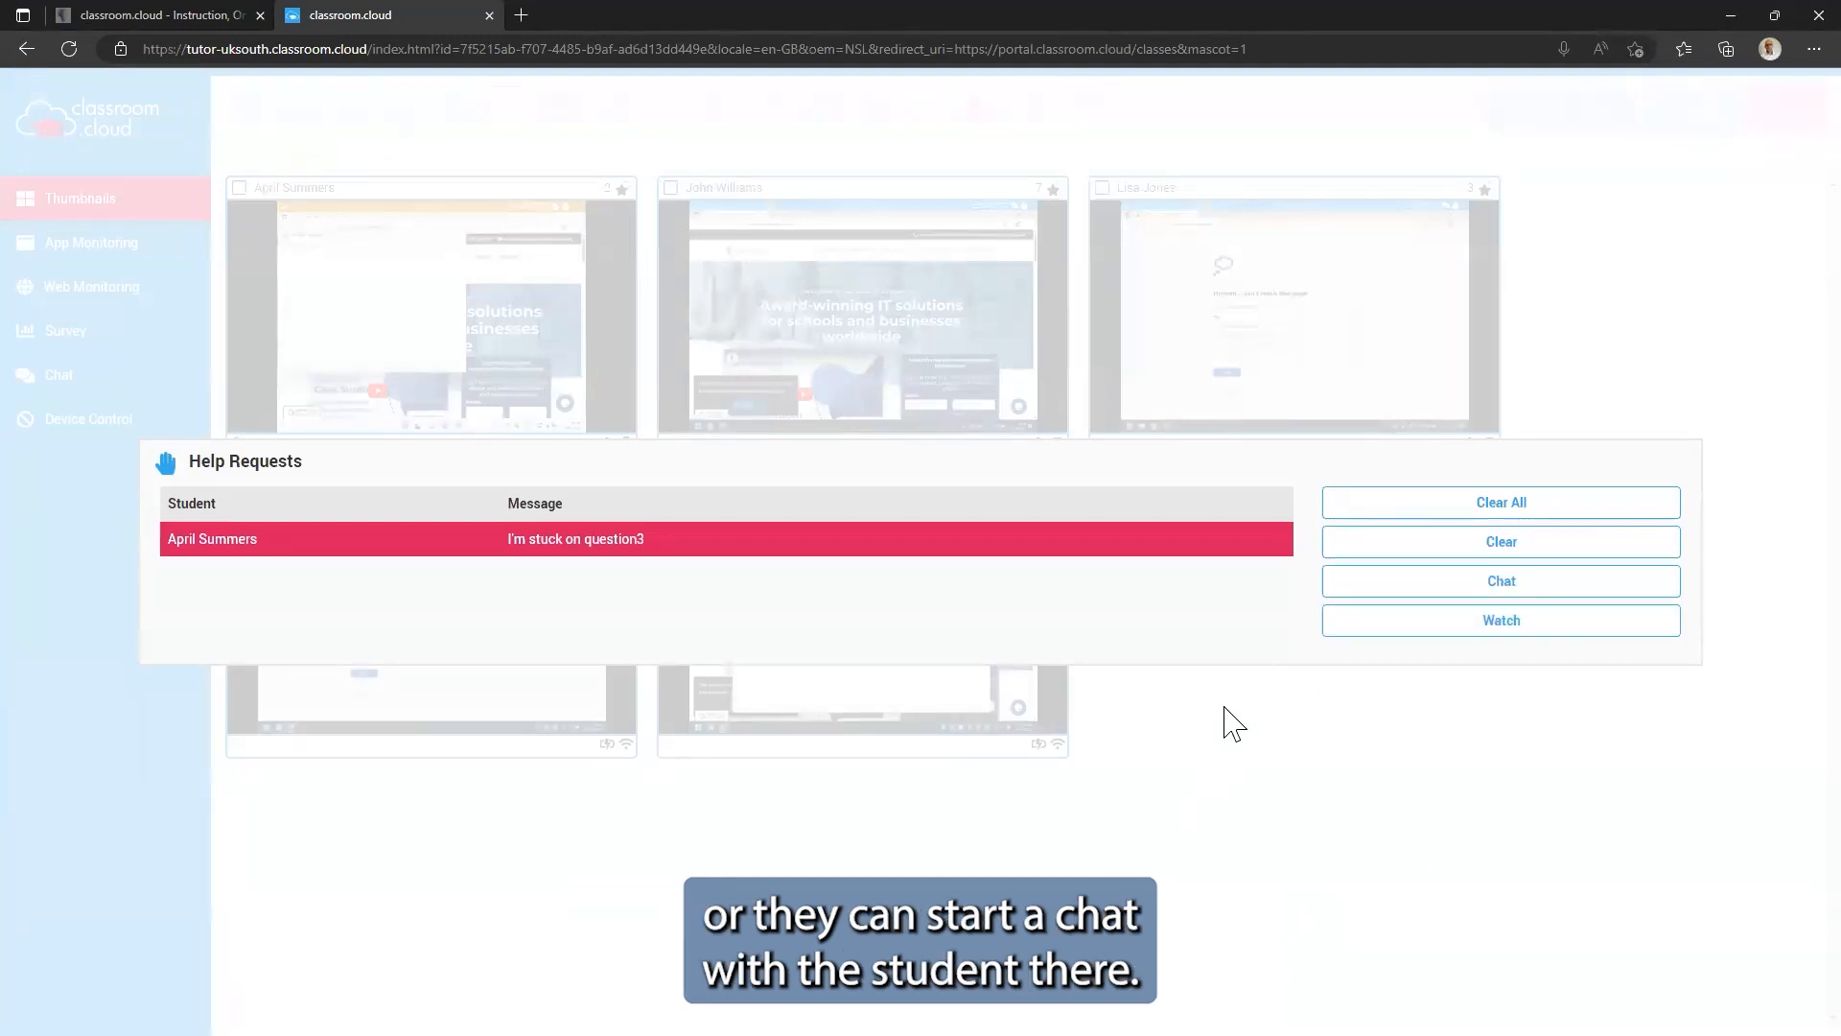
pyautogui.click(1405, 553)
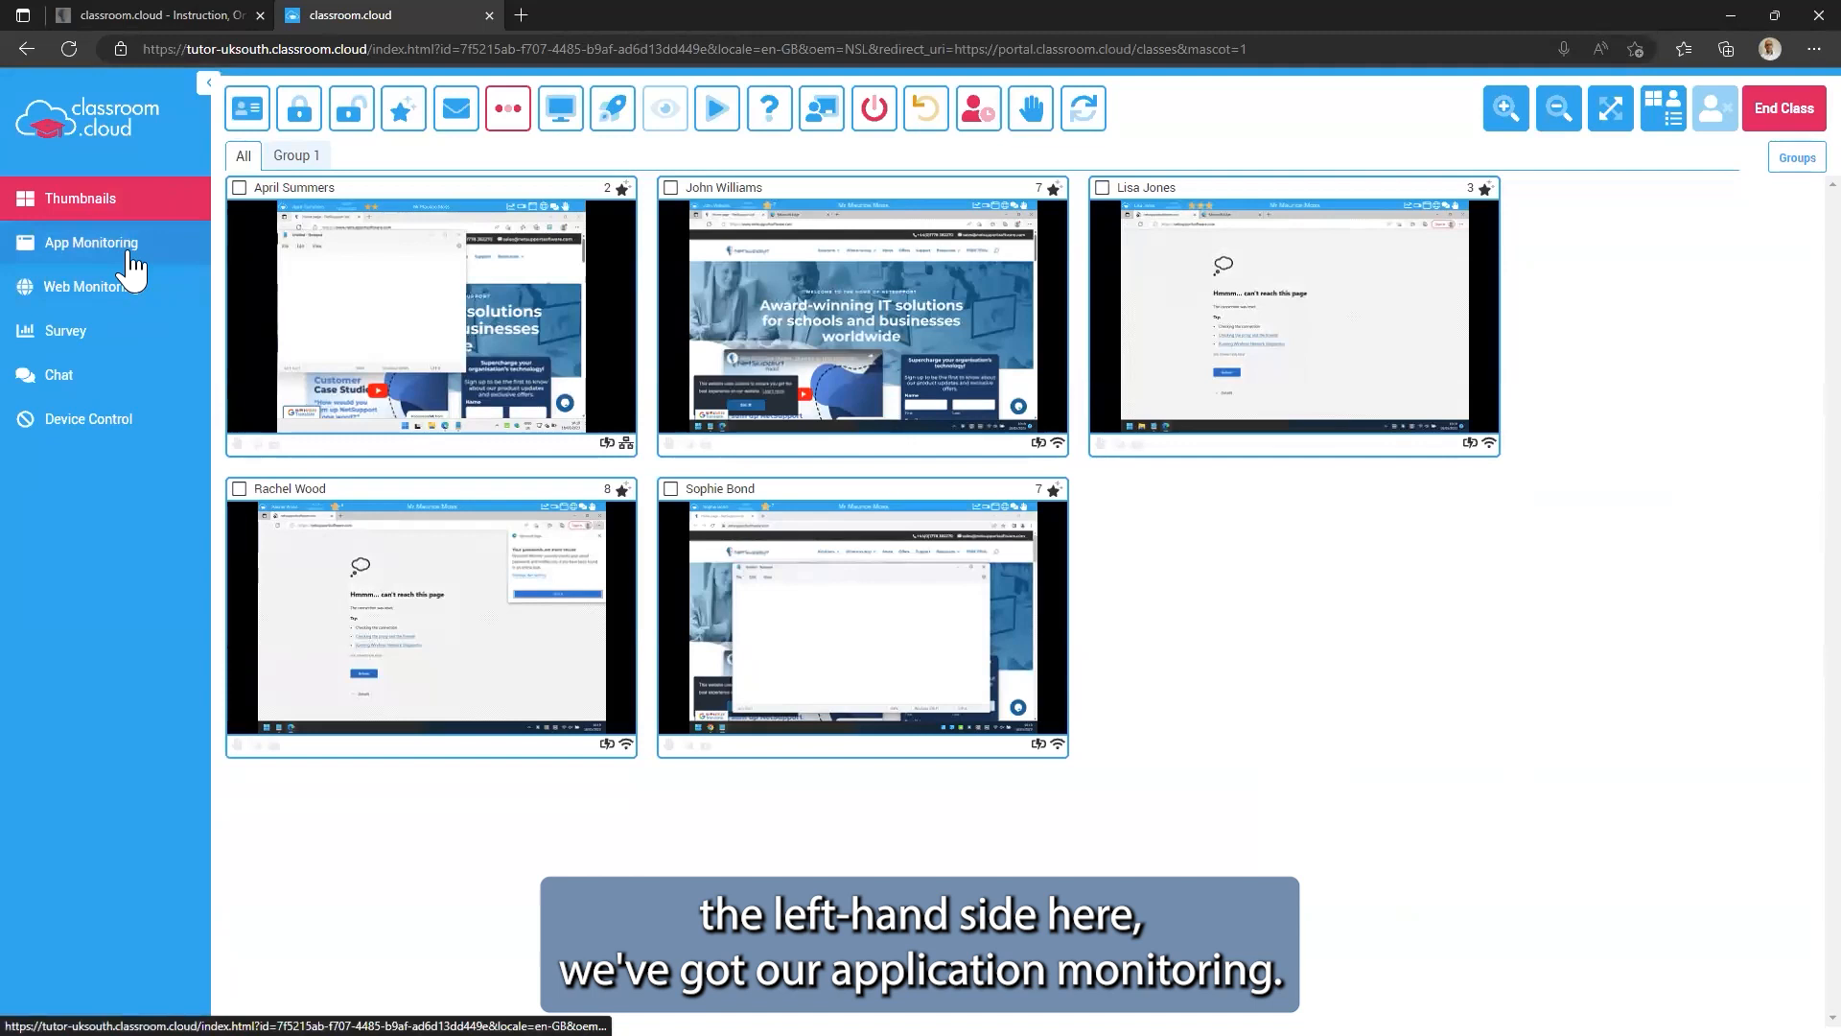
# Review the students' running applications with the App Control lists, and their current websites with the web control settings
pyautogui.click(132, 268)
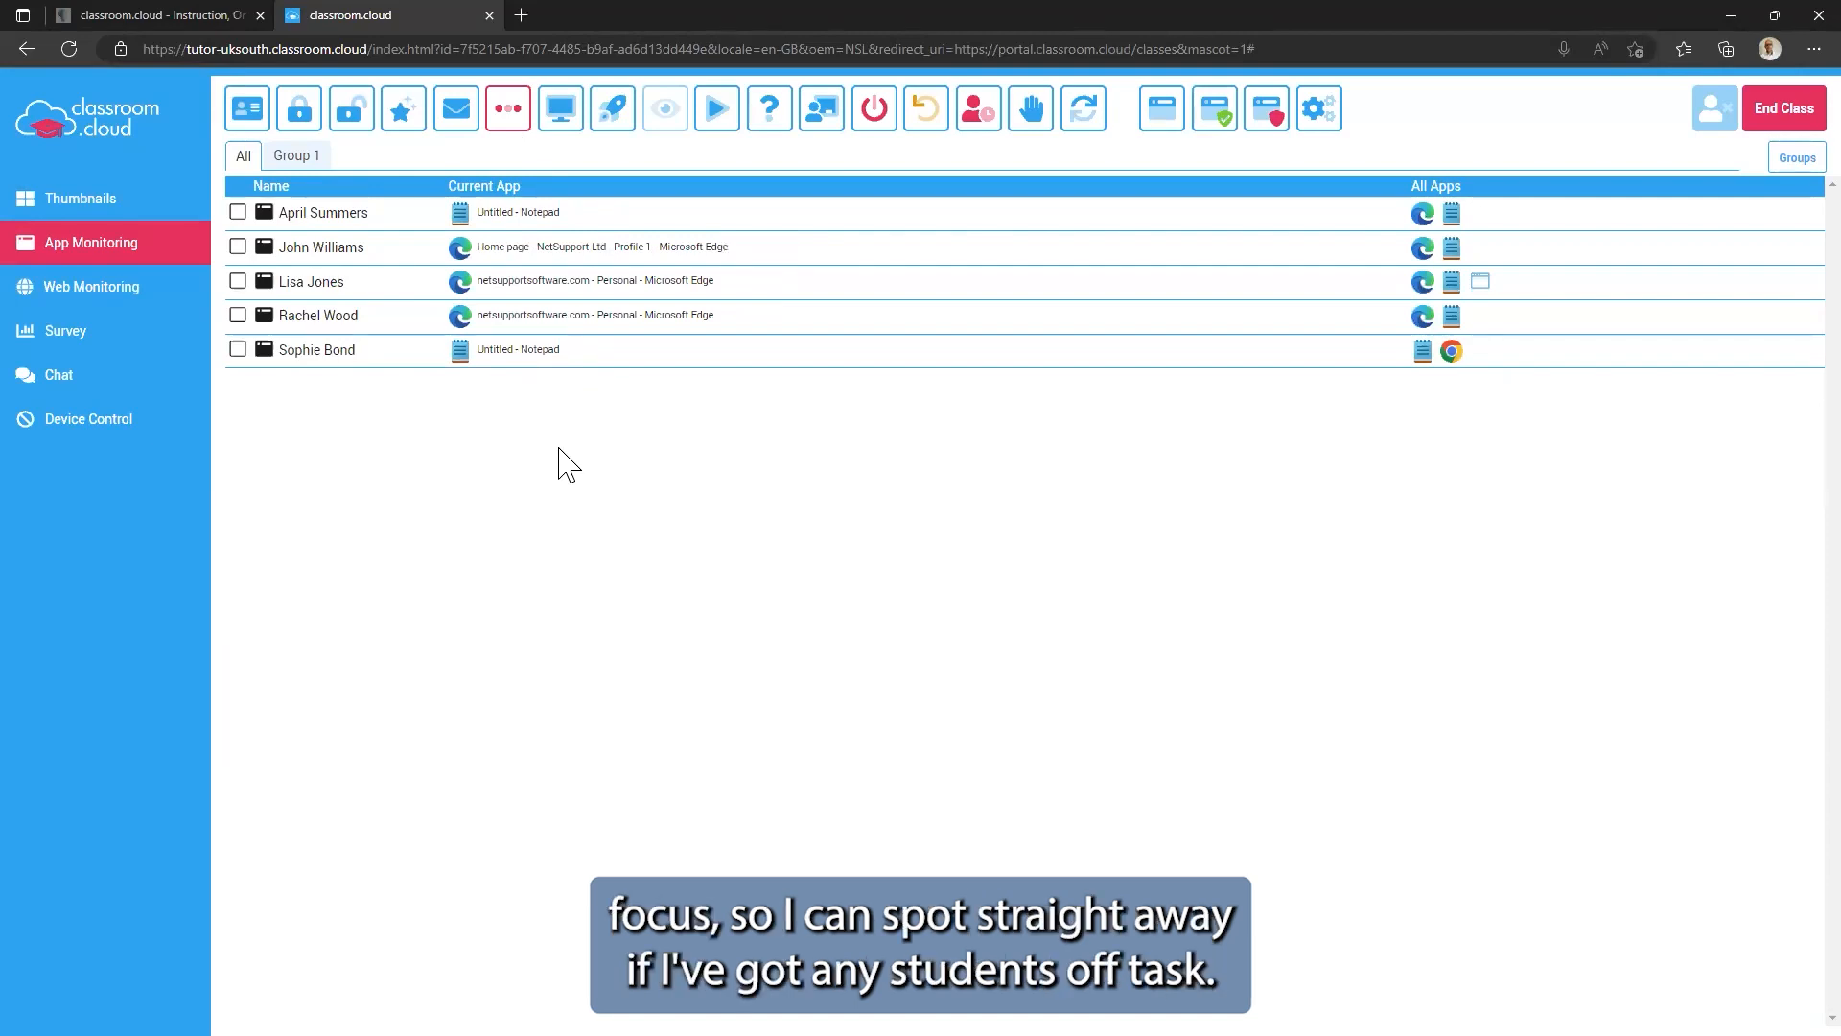
pyautogui.click(1317, 123)
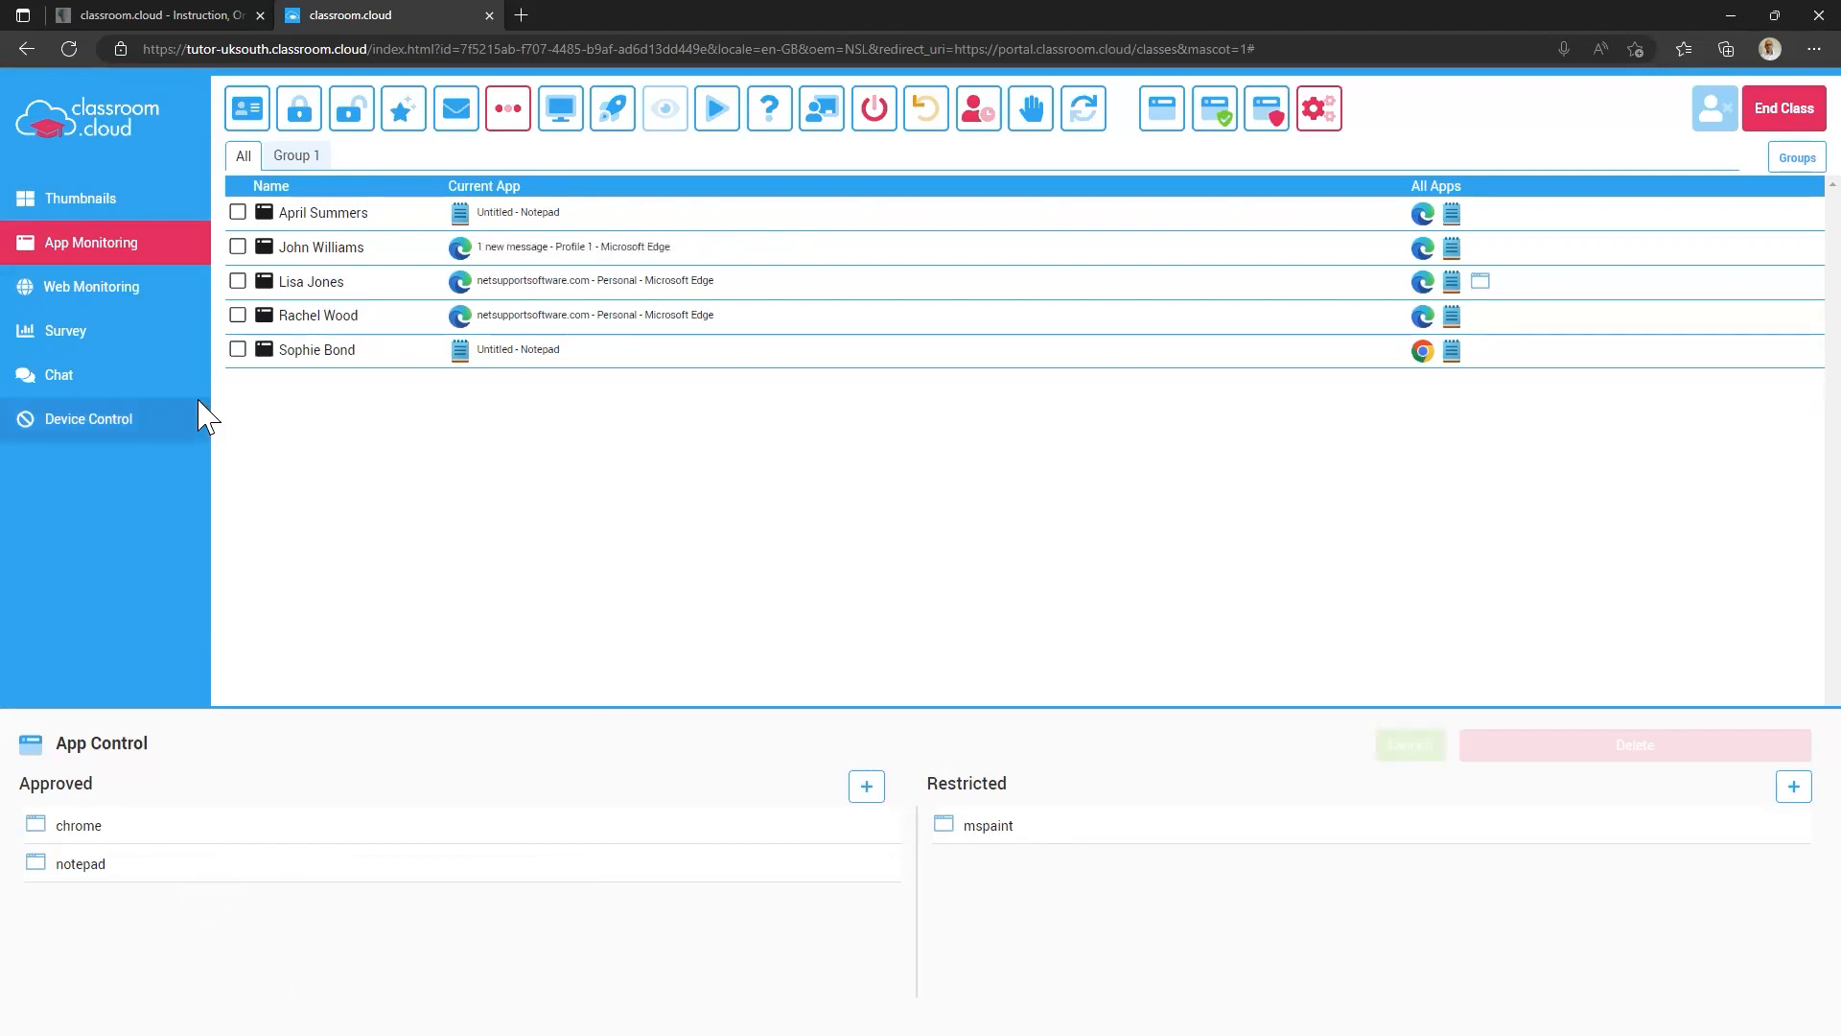
pyautogui.click(152, 286)
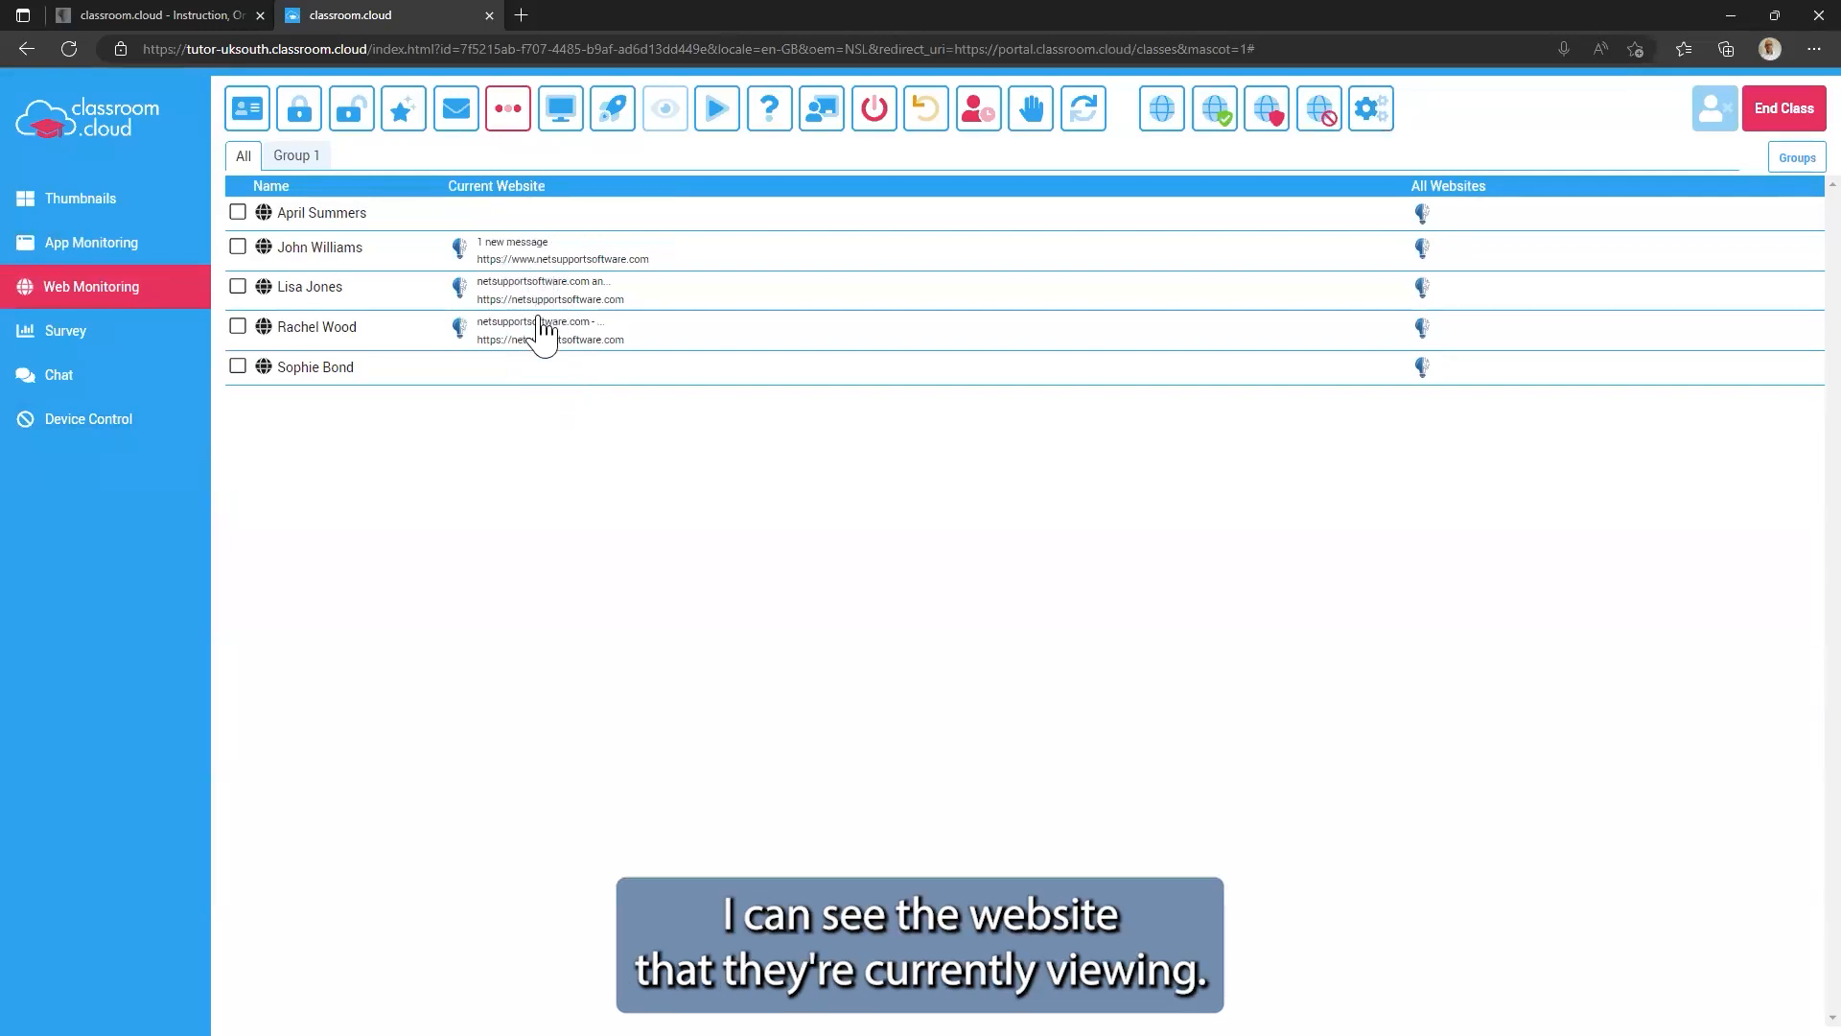
pyautogui.click(1371, 108)
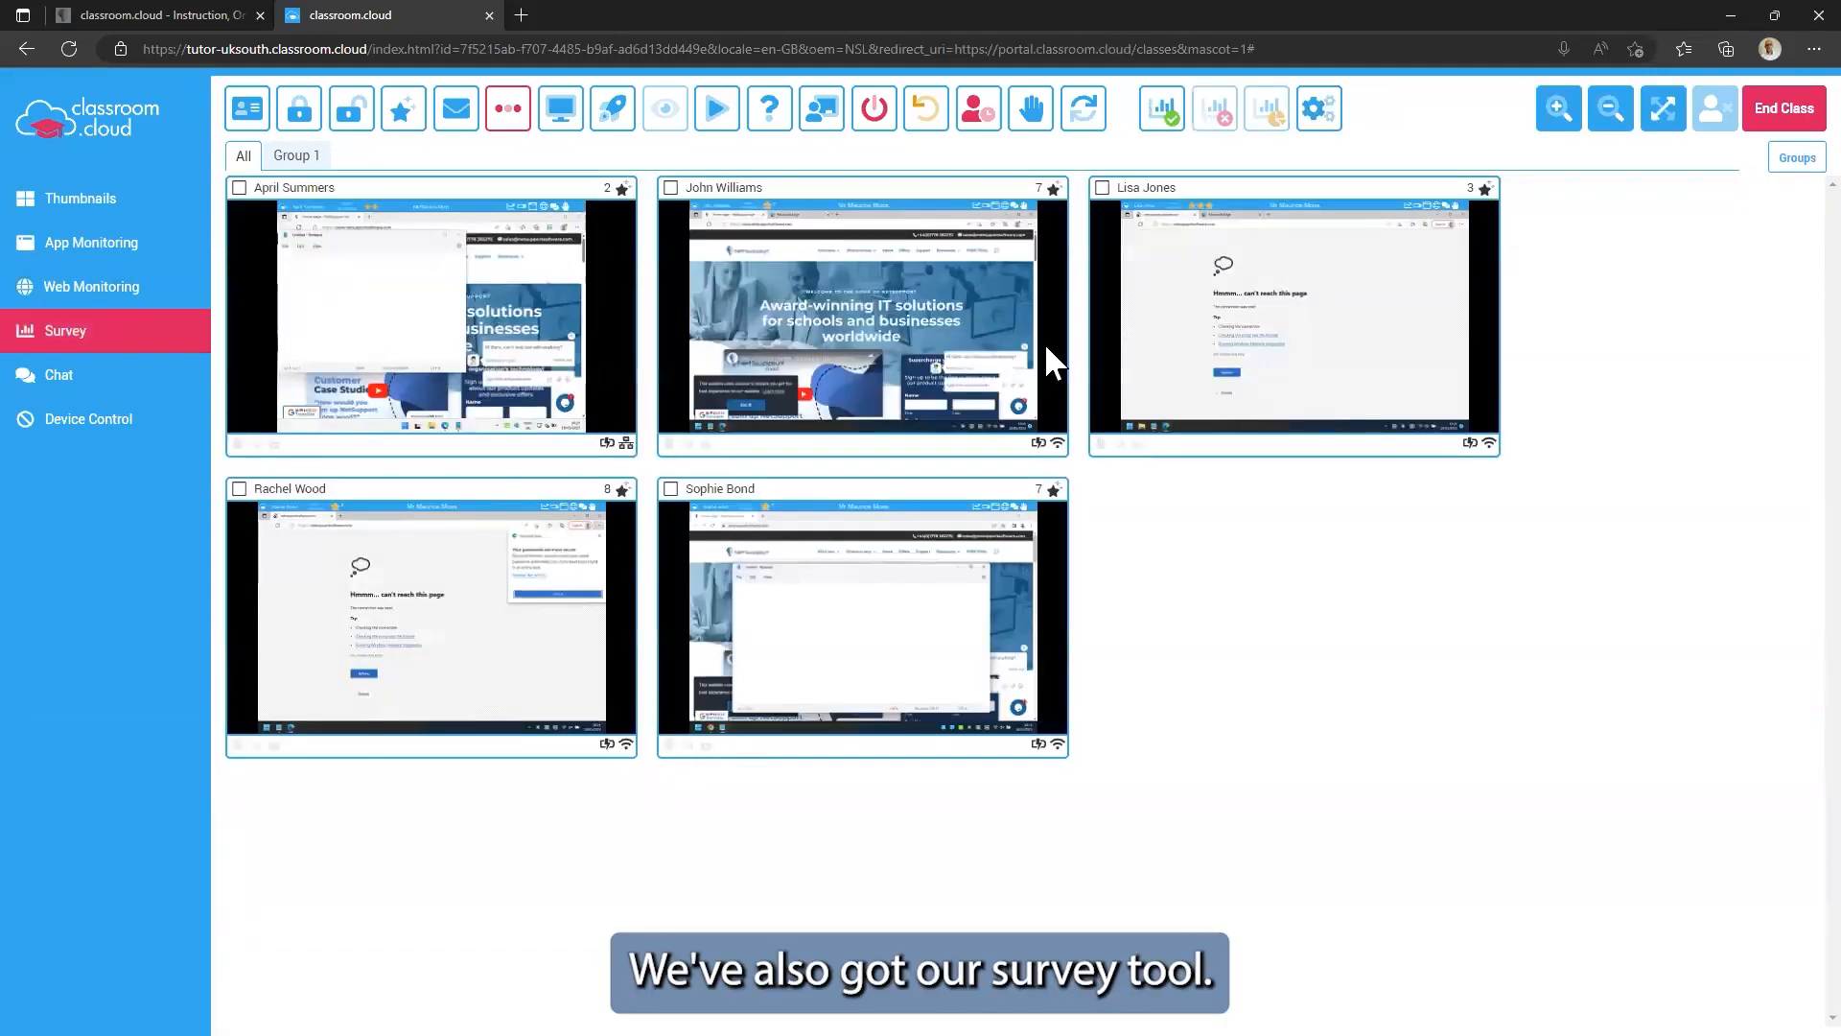
# Start the saved survey "Which of these cities is furthest north?" for the class
pyautogui.click(1318, 108)
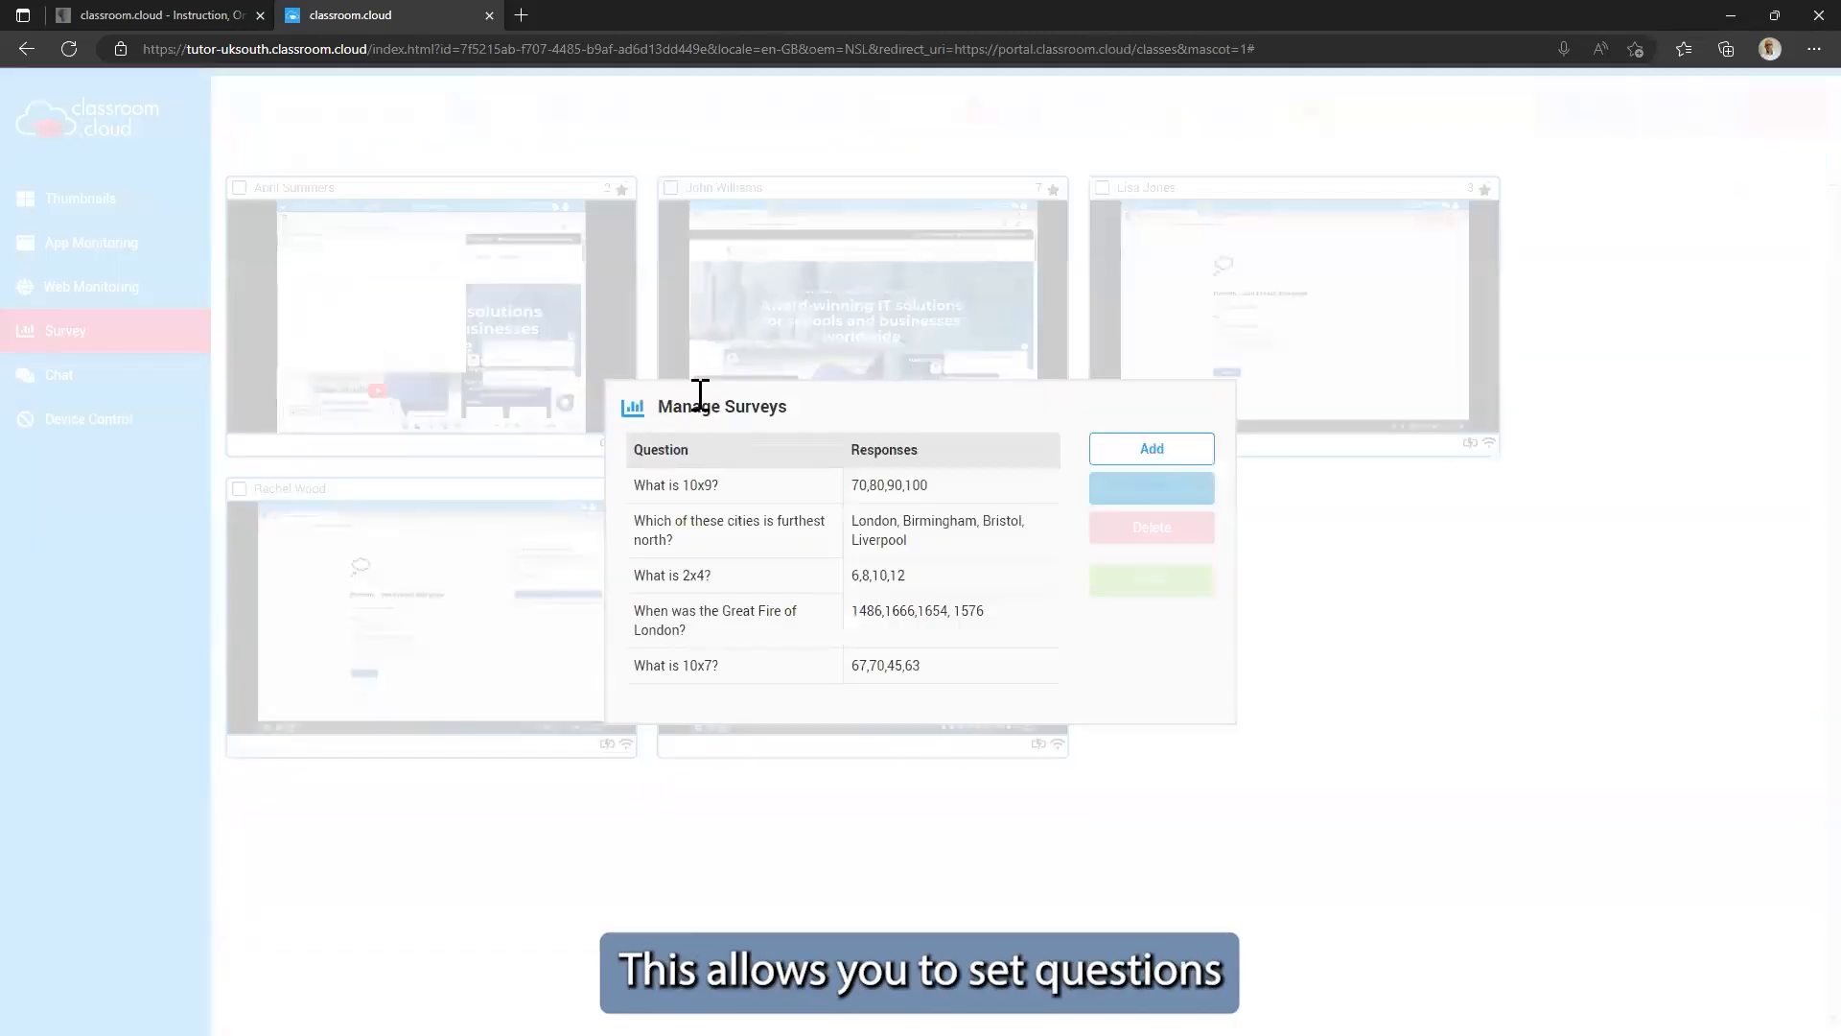
pyautogui.click(792, 542)
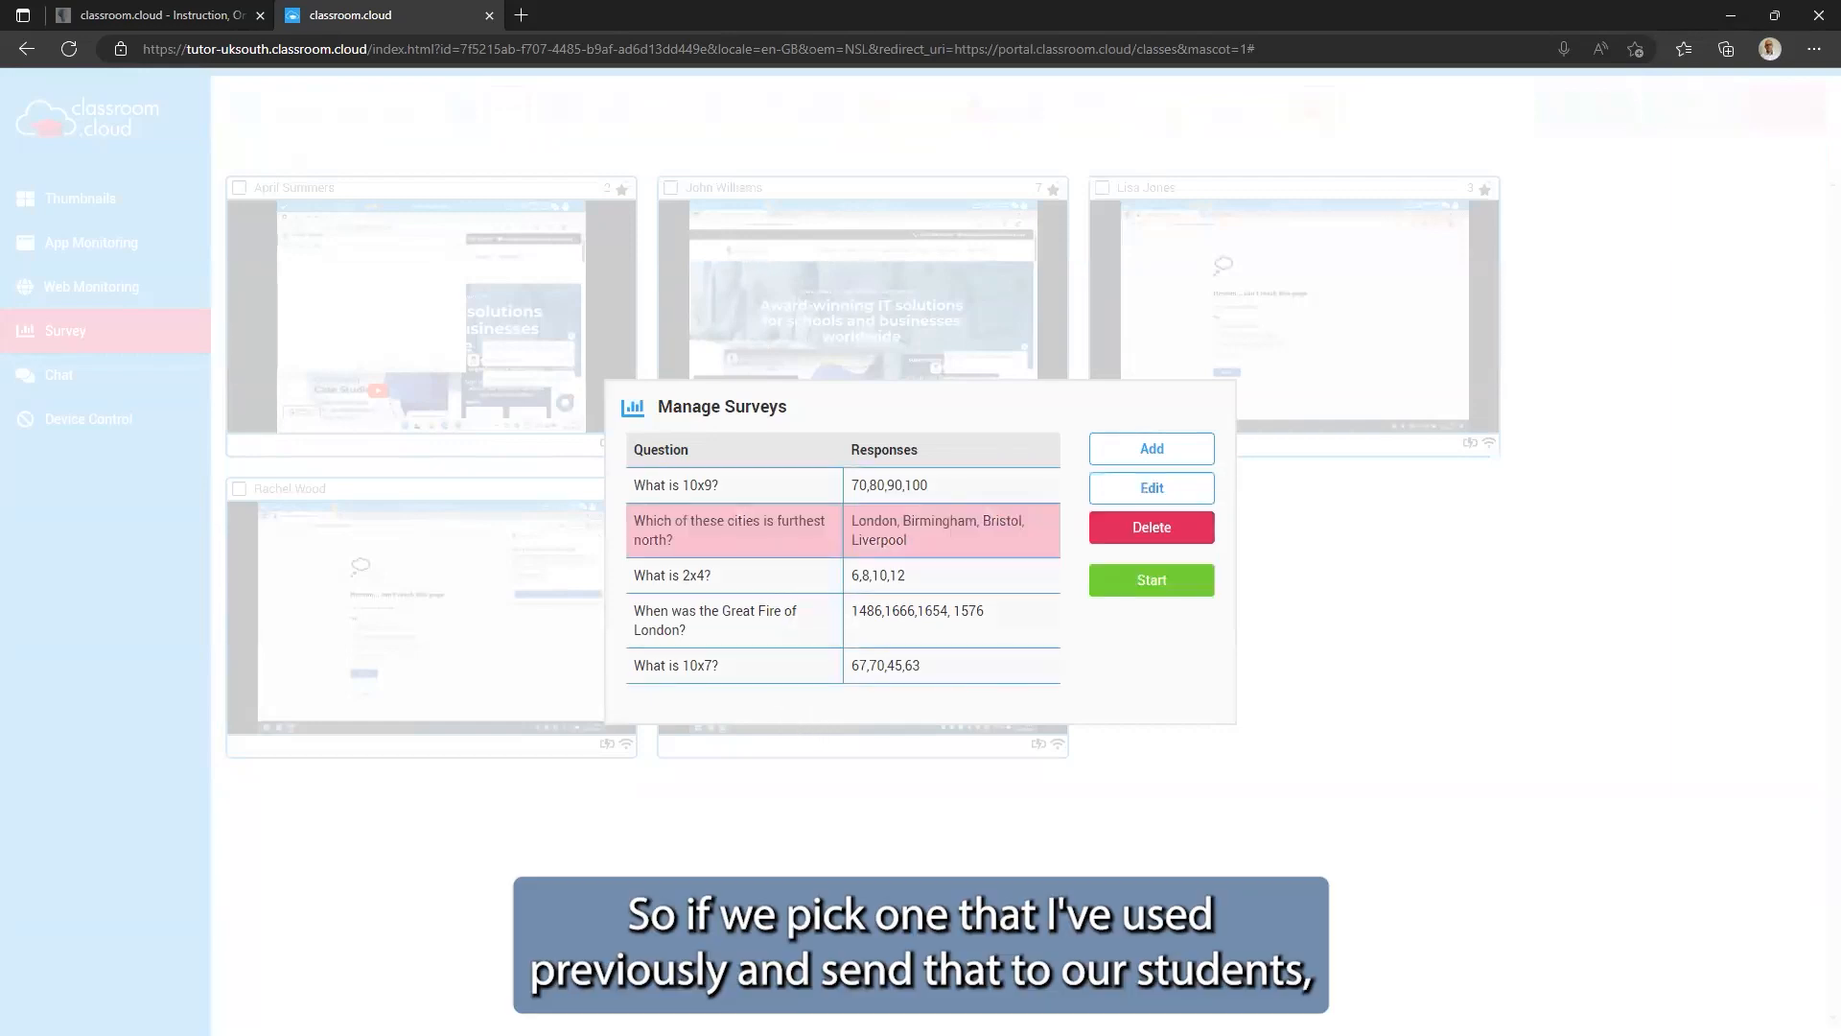
pyautogui.click(1151, 583)
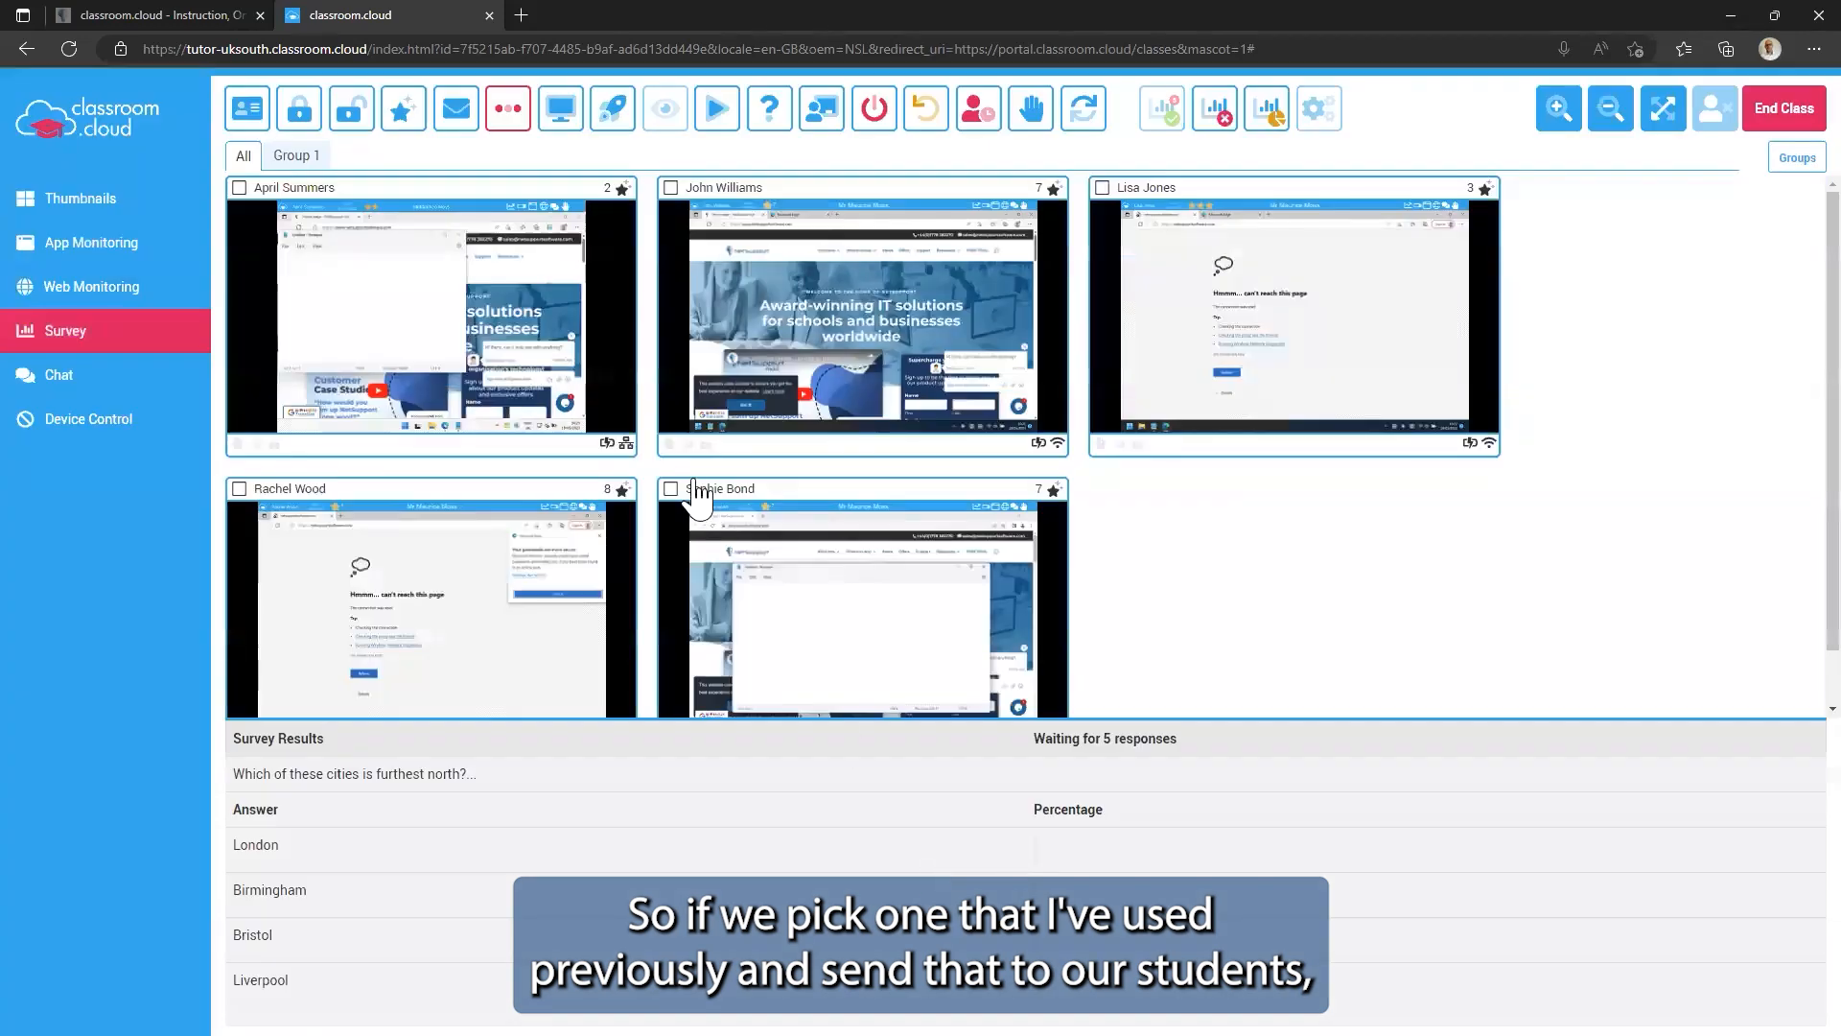
# Answer the survey with Liverpool by remote control on the first student's device, and close the viewing window
pyautogui.doubleClick(525, 300)
pyautogui.click(794, 89)
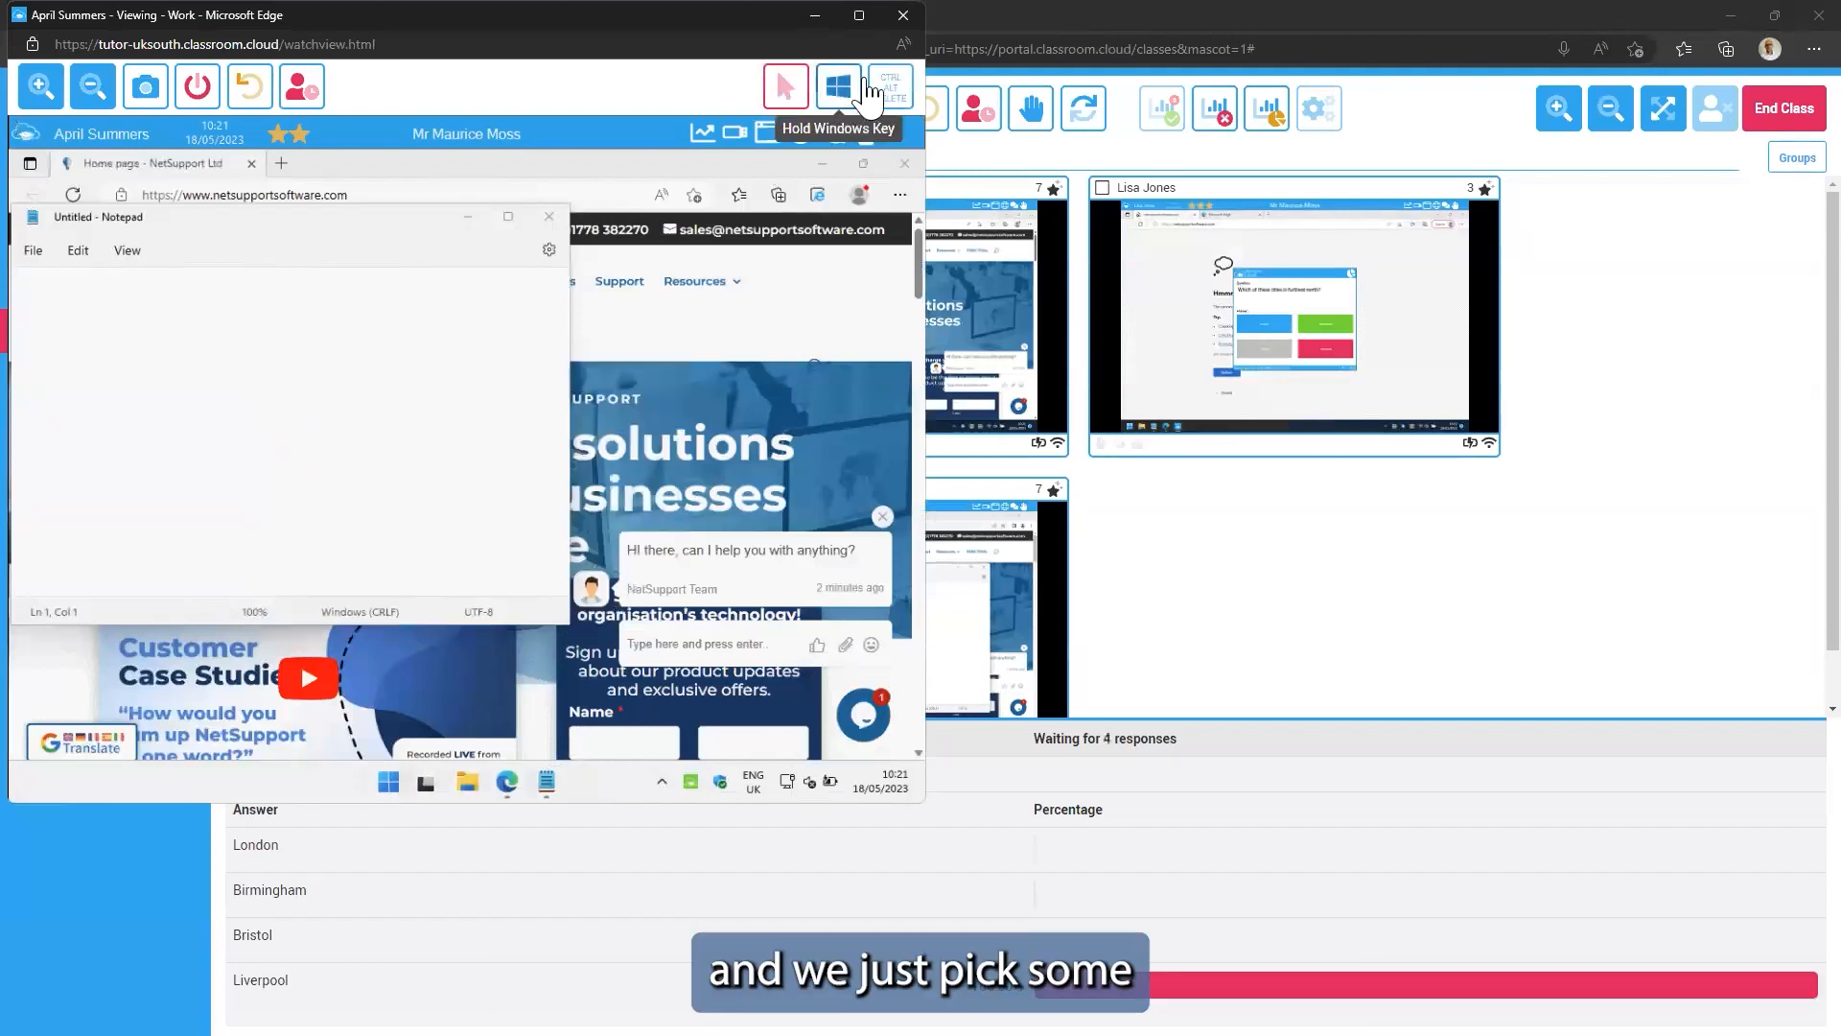
pyautogui.click(904, 14)
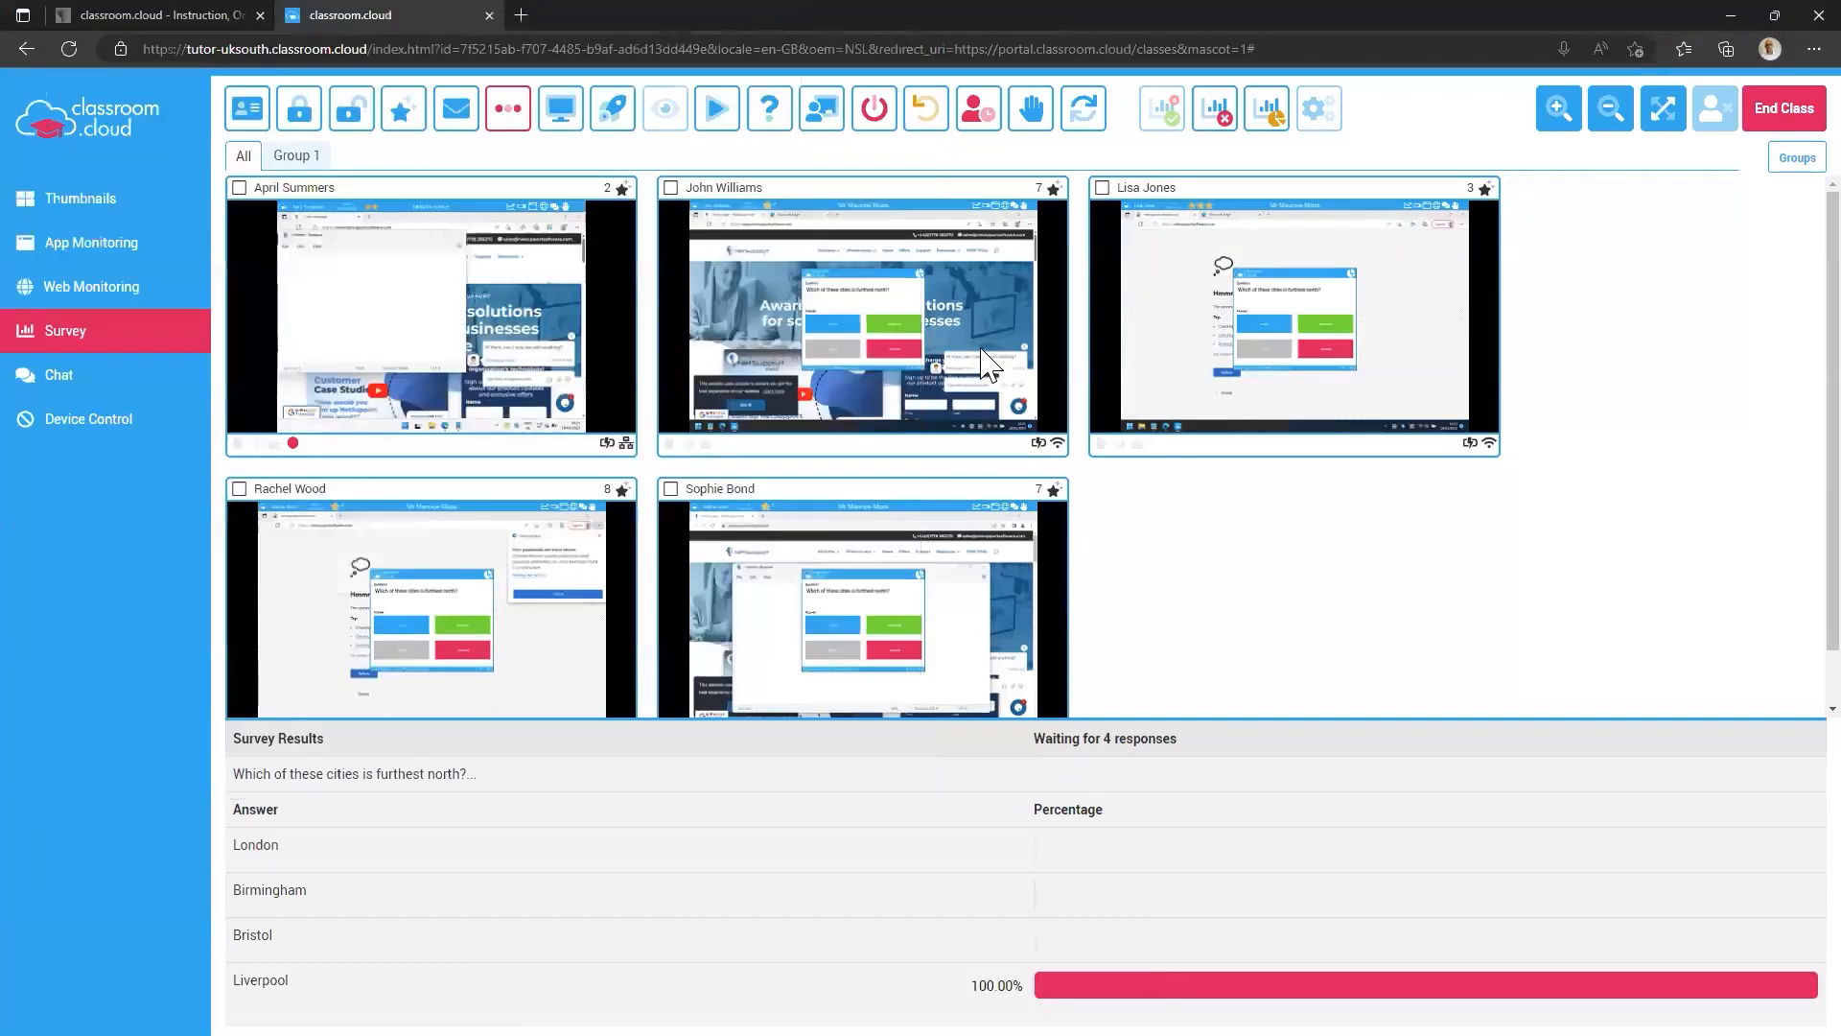
# Answer the survey with London by remote control on the second student's device, and close the viewing window
pyautogui.doubleClick(988, 364)
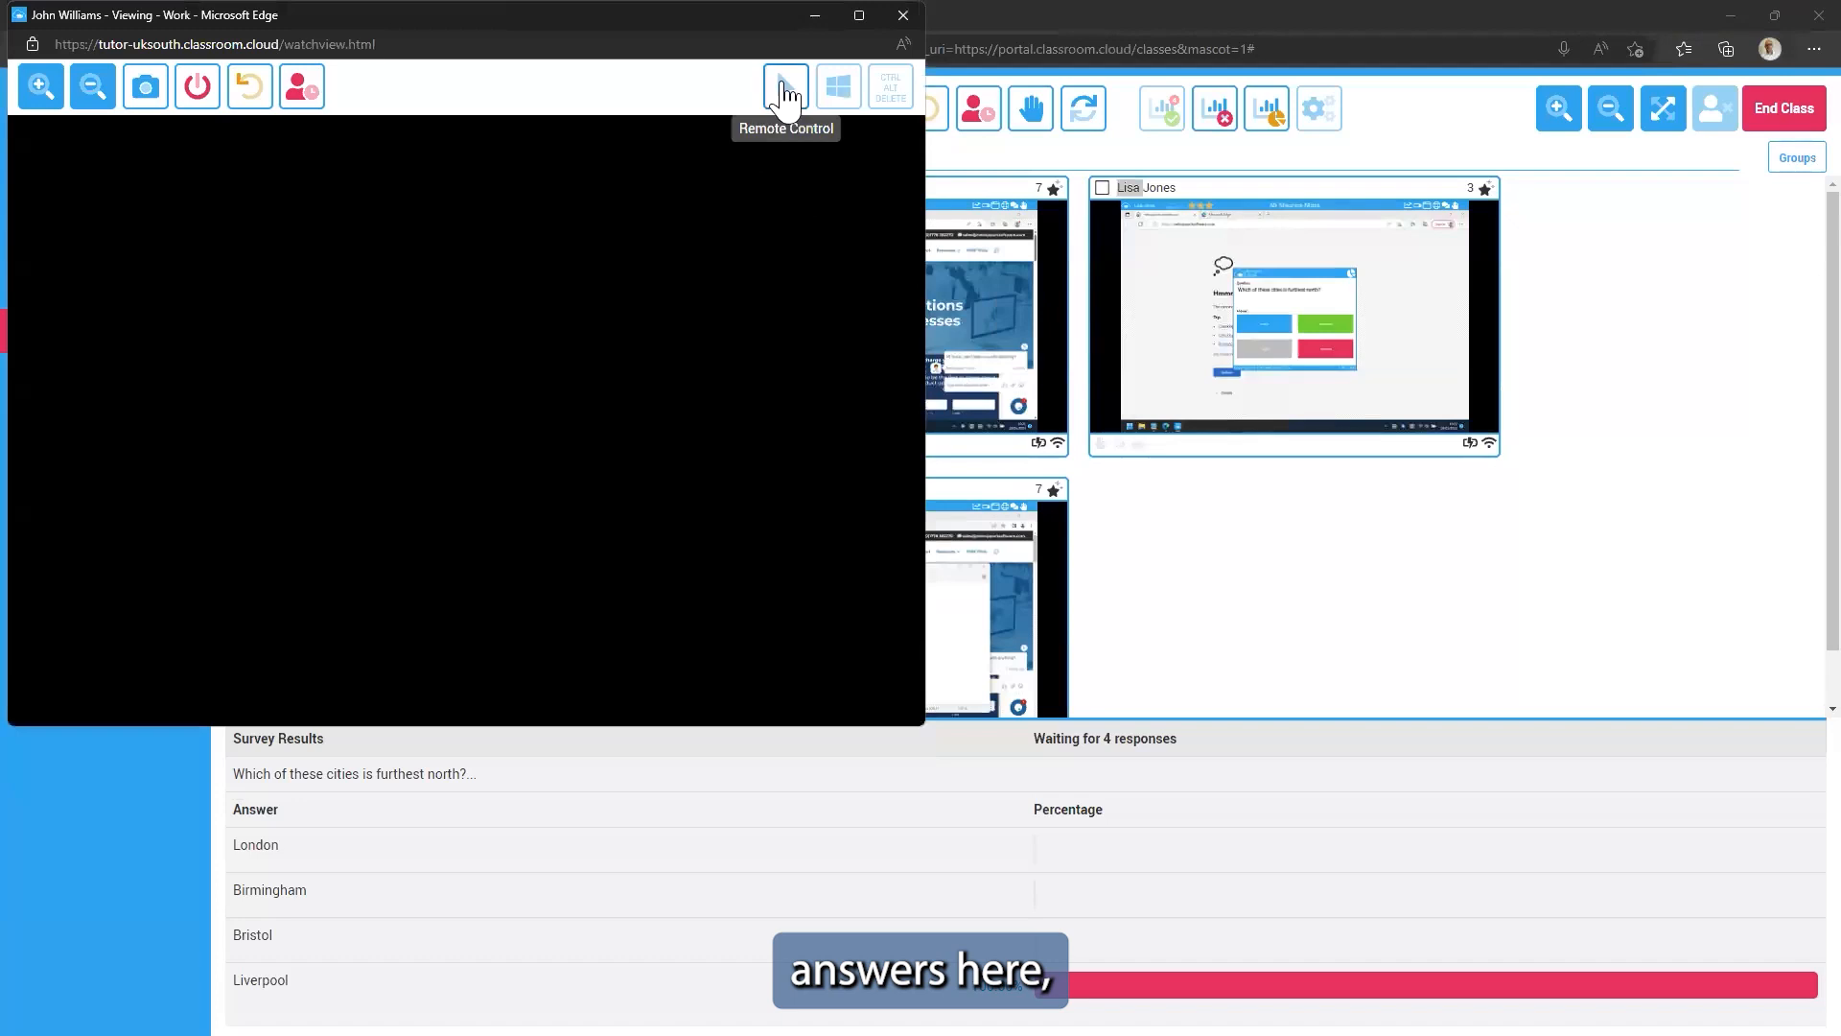
pyautogui.click(785, 91)
pyautogui.click(401, 460)
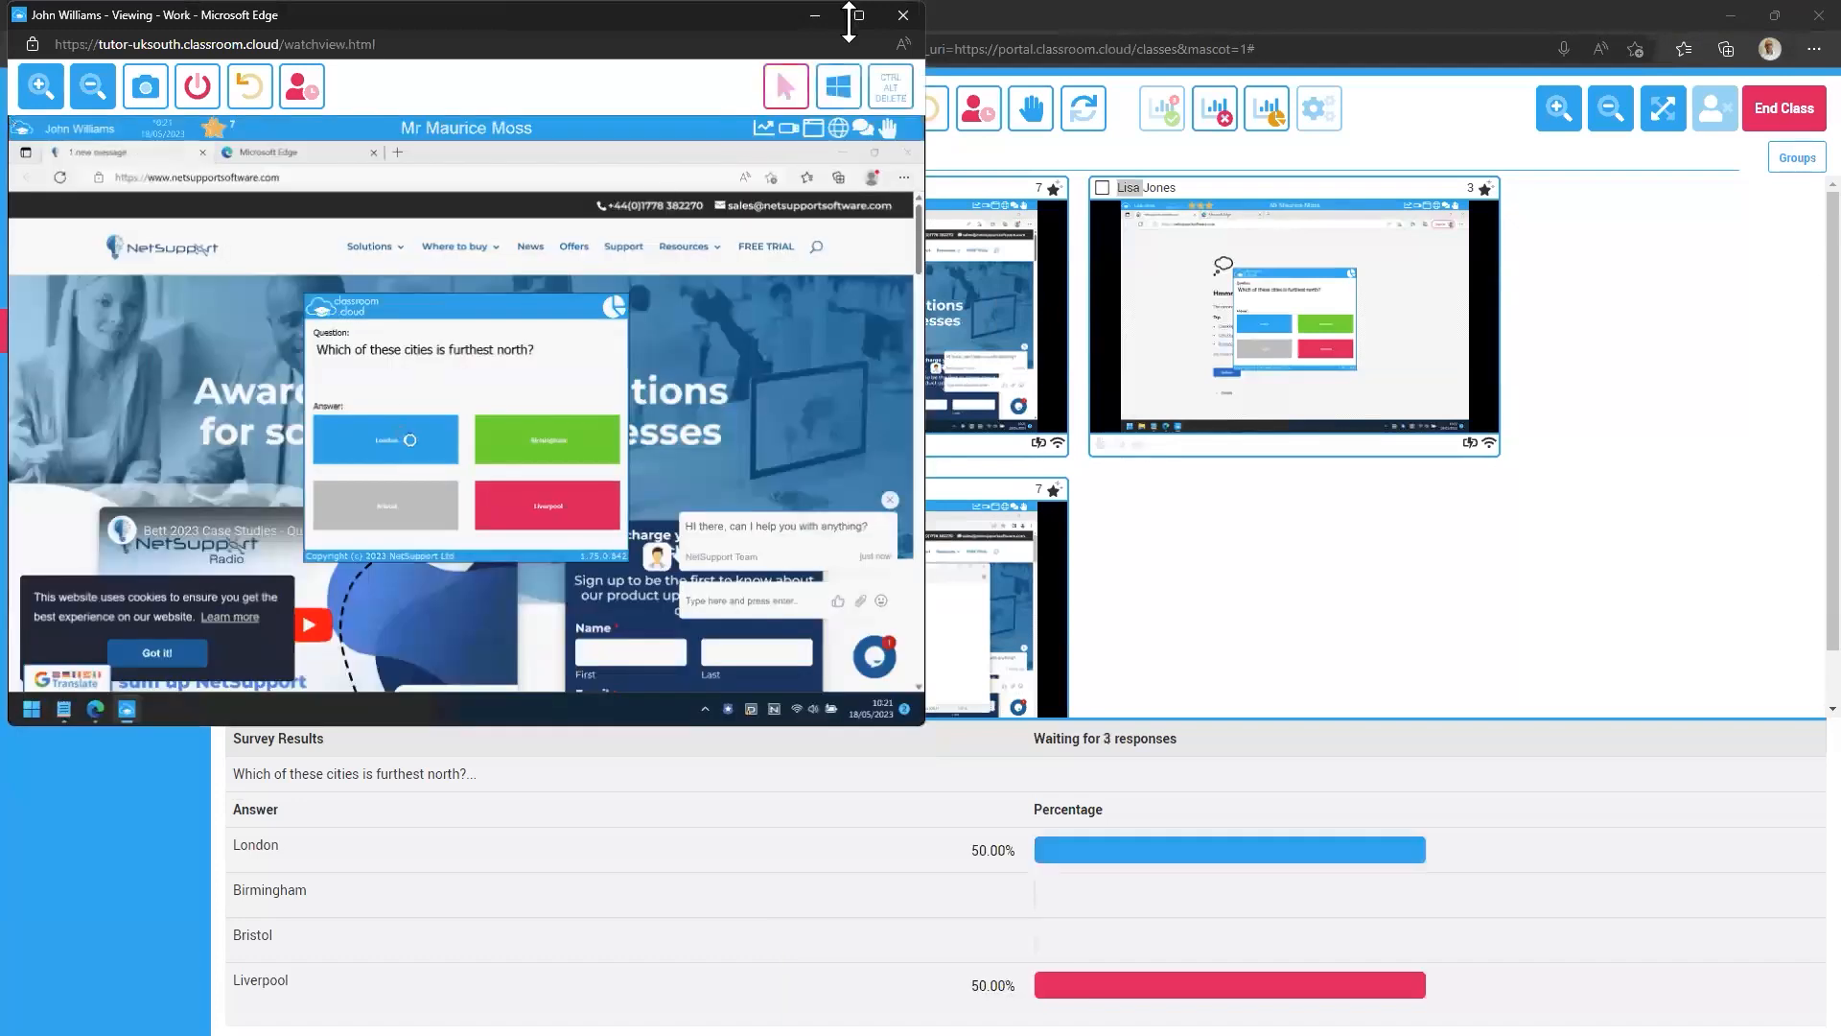
pyautogui.click(903, 15)
# Answer the survey with Bristol by remote control on the third student's device, and close the viewing window
pyautogui.doubleClick(1186, 335)
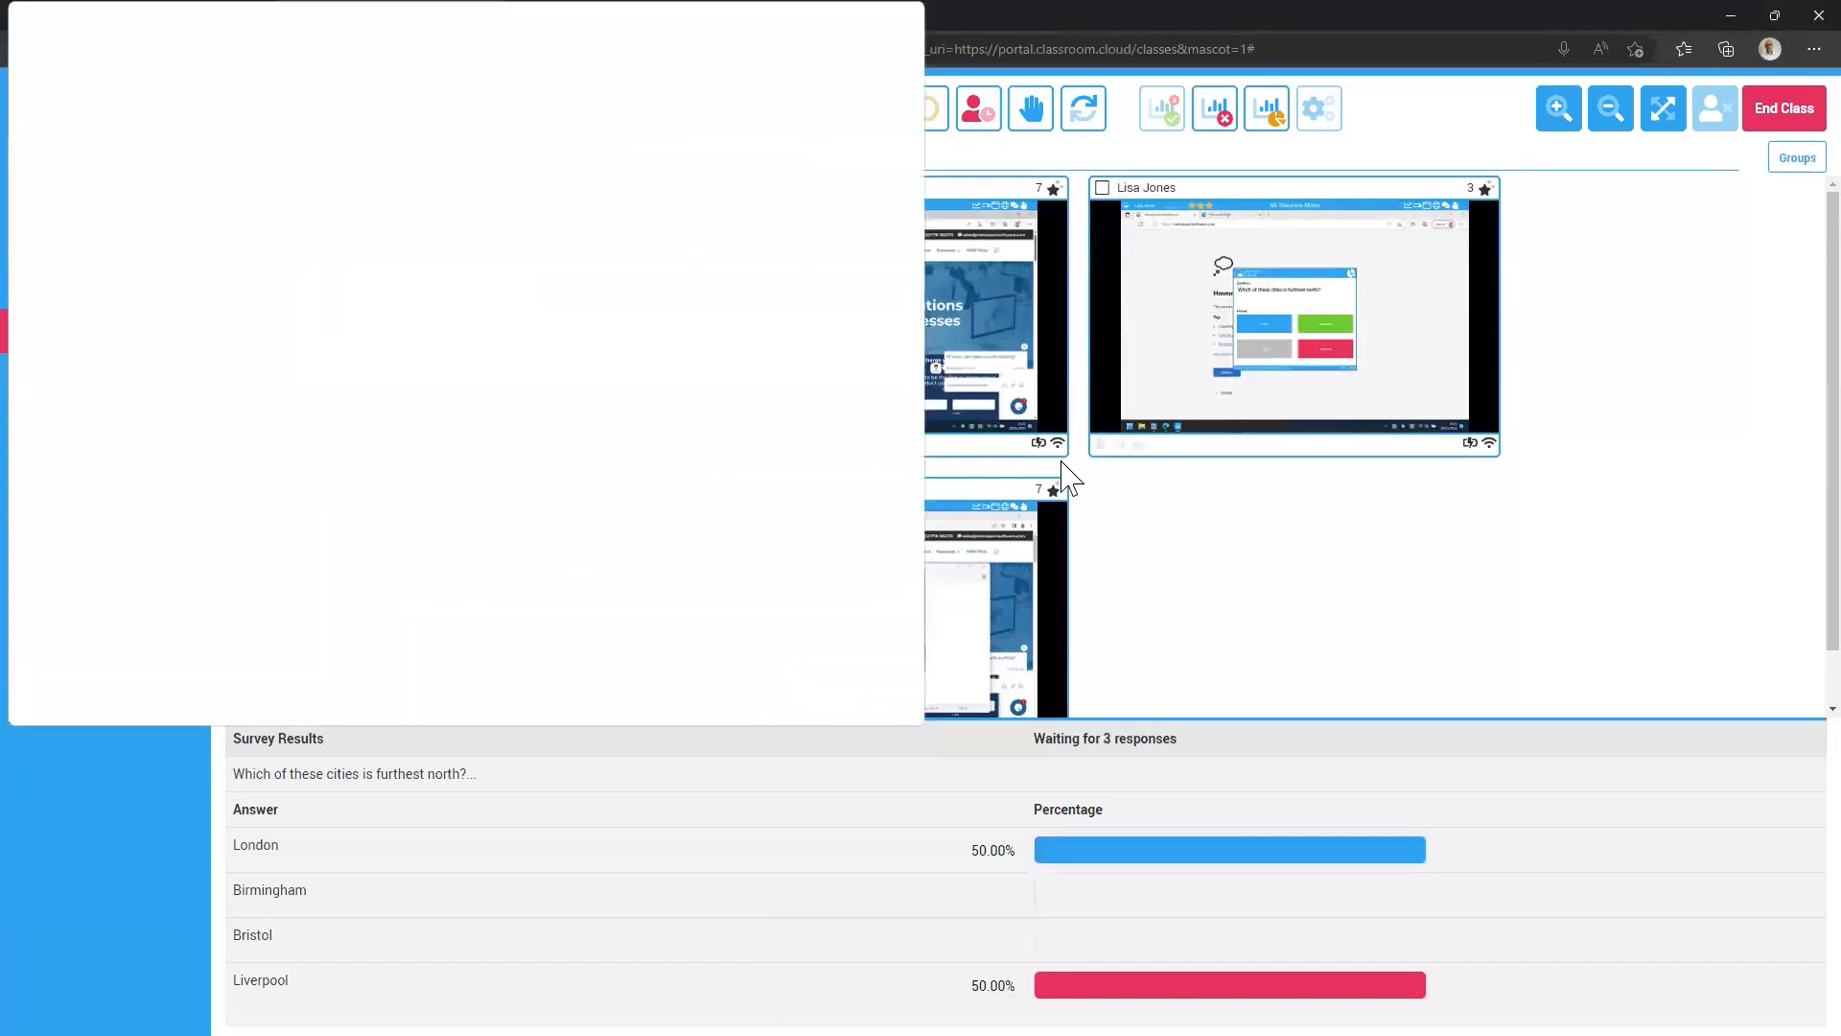
pyautogui.click(781, 96)
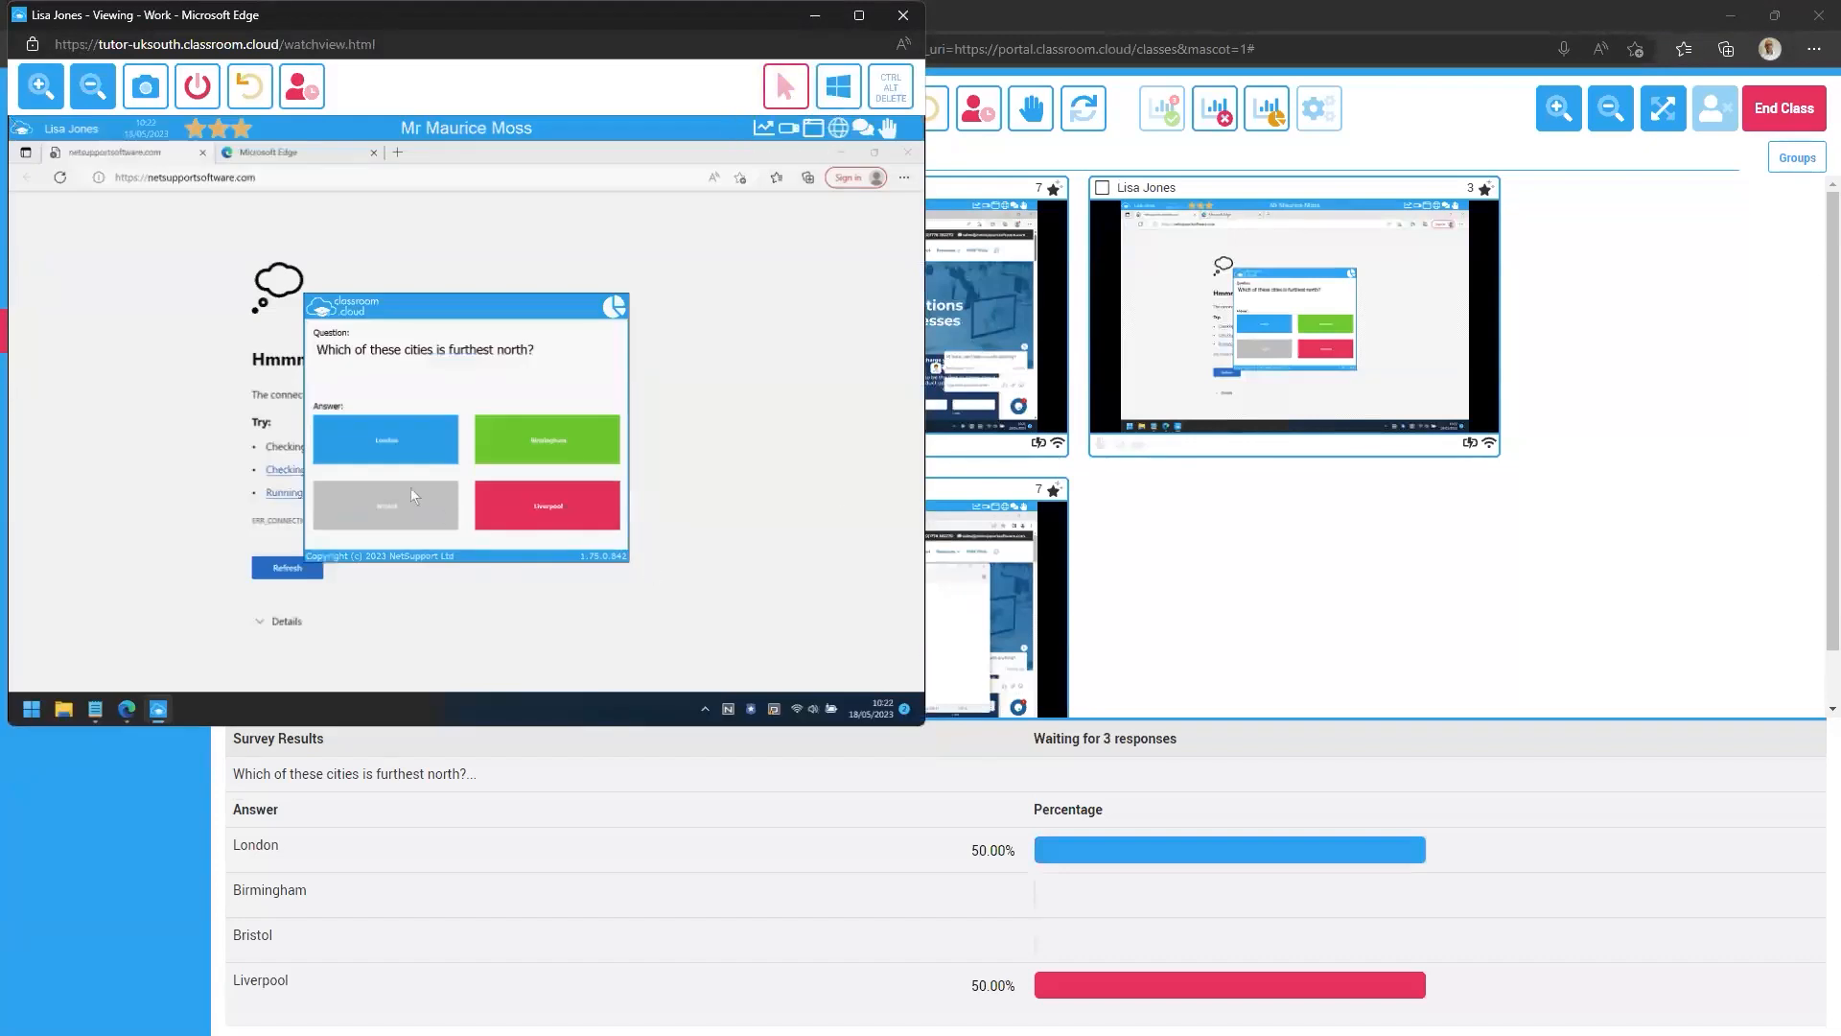
pyautogui.click(411, 495)
pyautogui.click(904, 14)
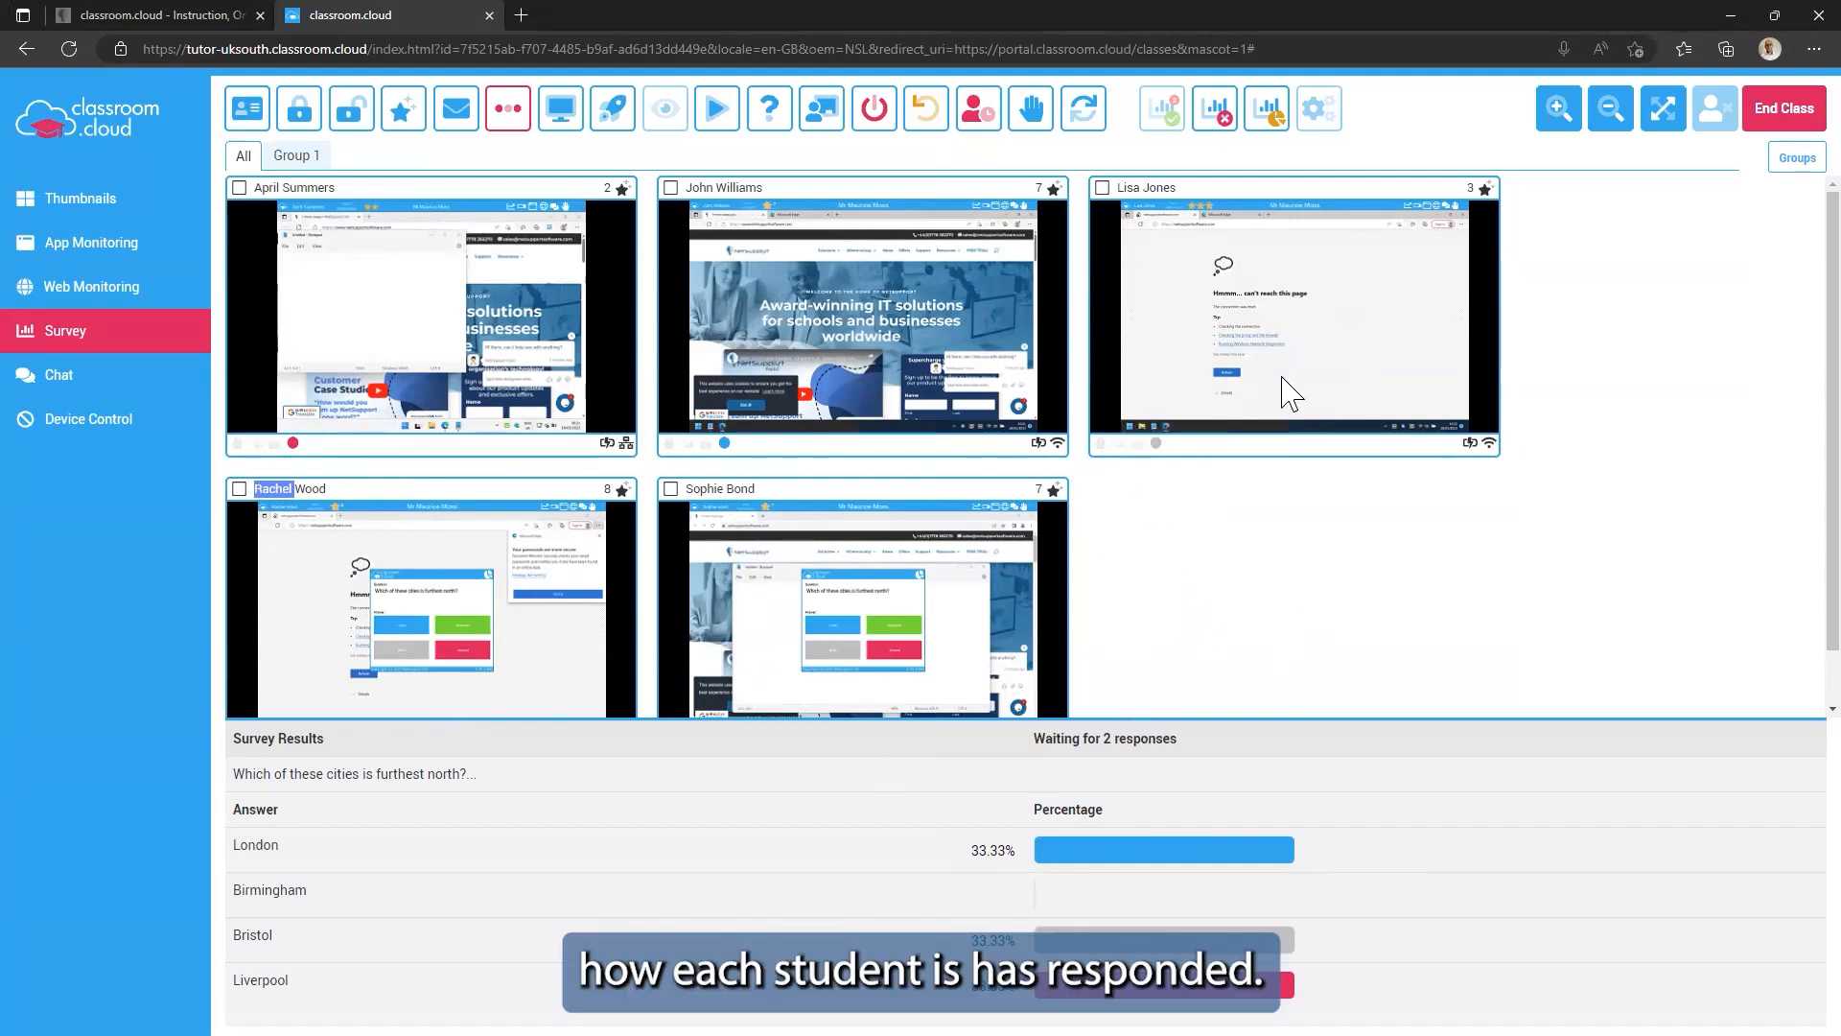
# Show the survey results to the students, check them on the first student's screen, and stop showing them
pyautogui.click(1271, 113)
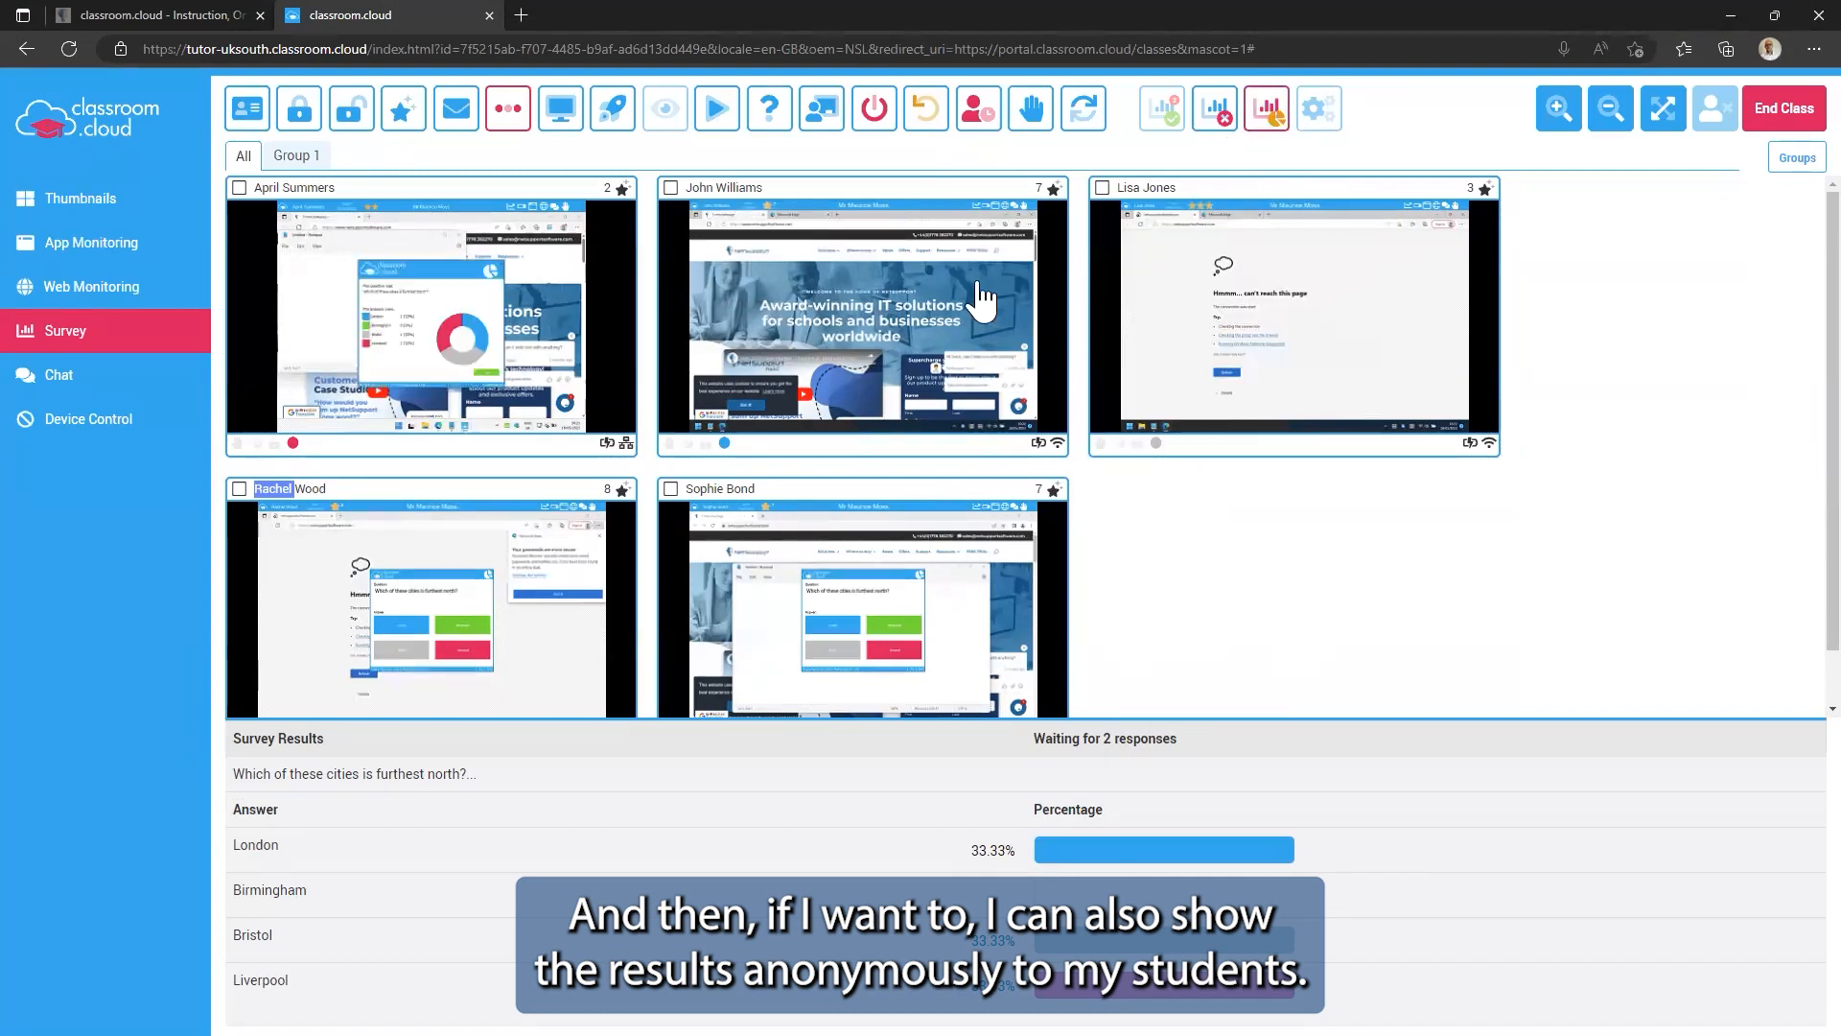
pyautogui.doubleClick(608, 388)
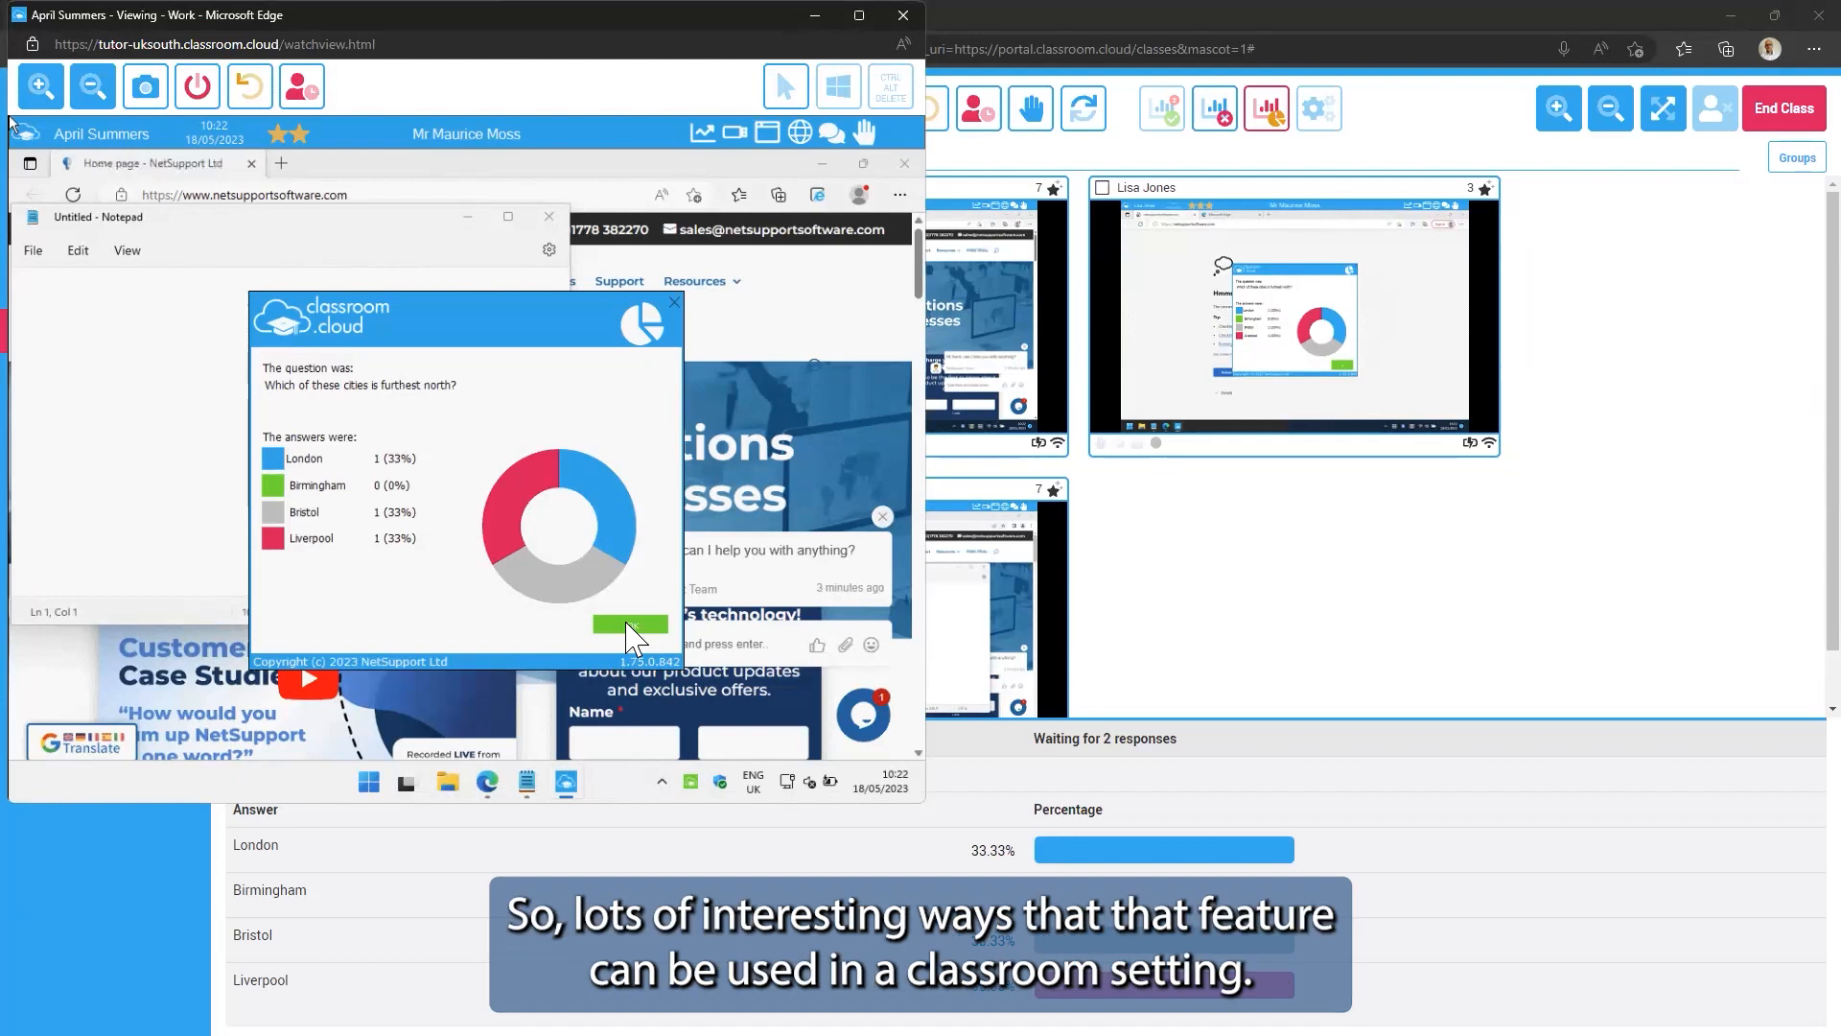
pyautogui.click(900, 14)
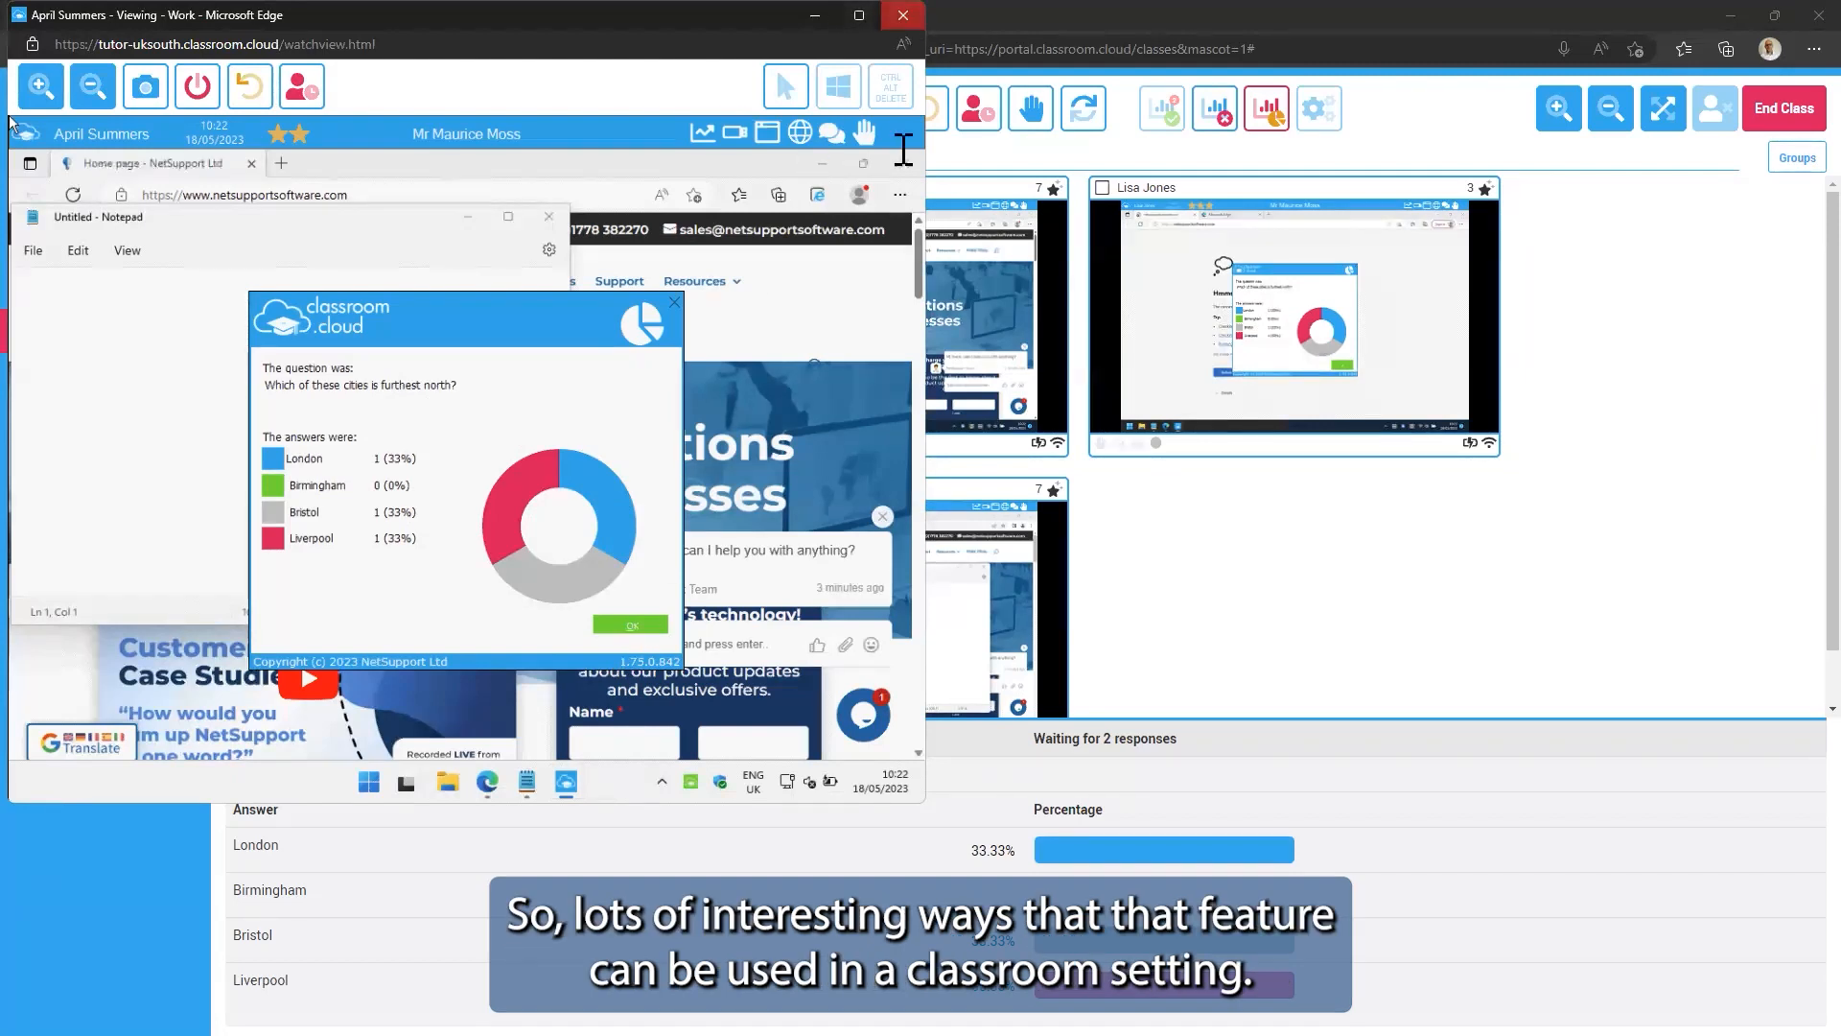
pyautogui.click(1267, 108)
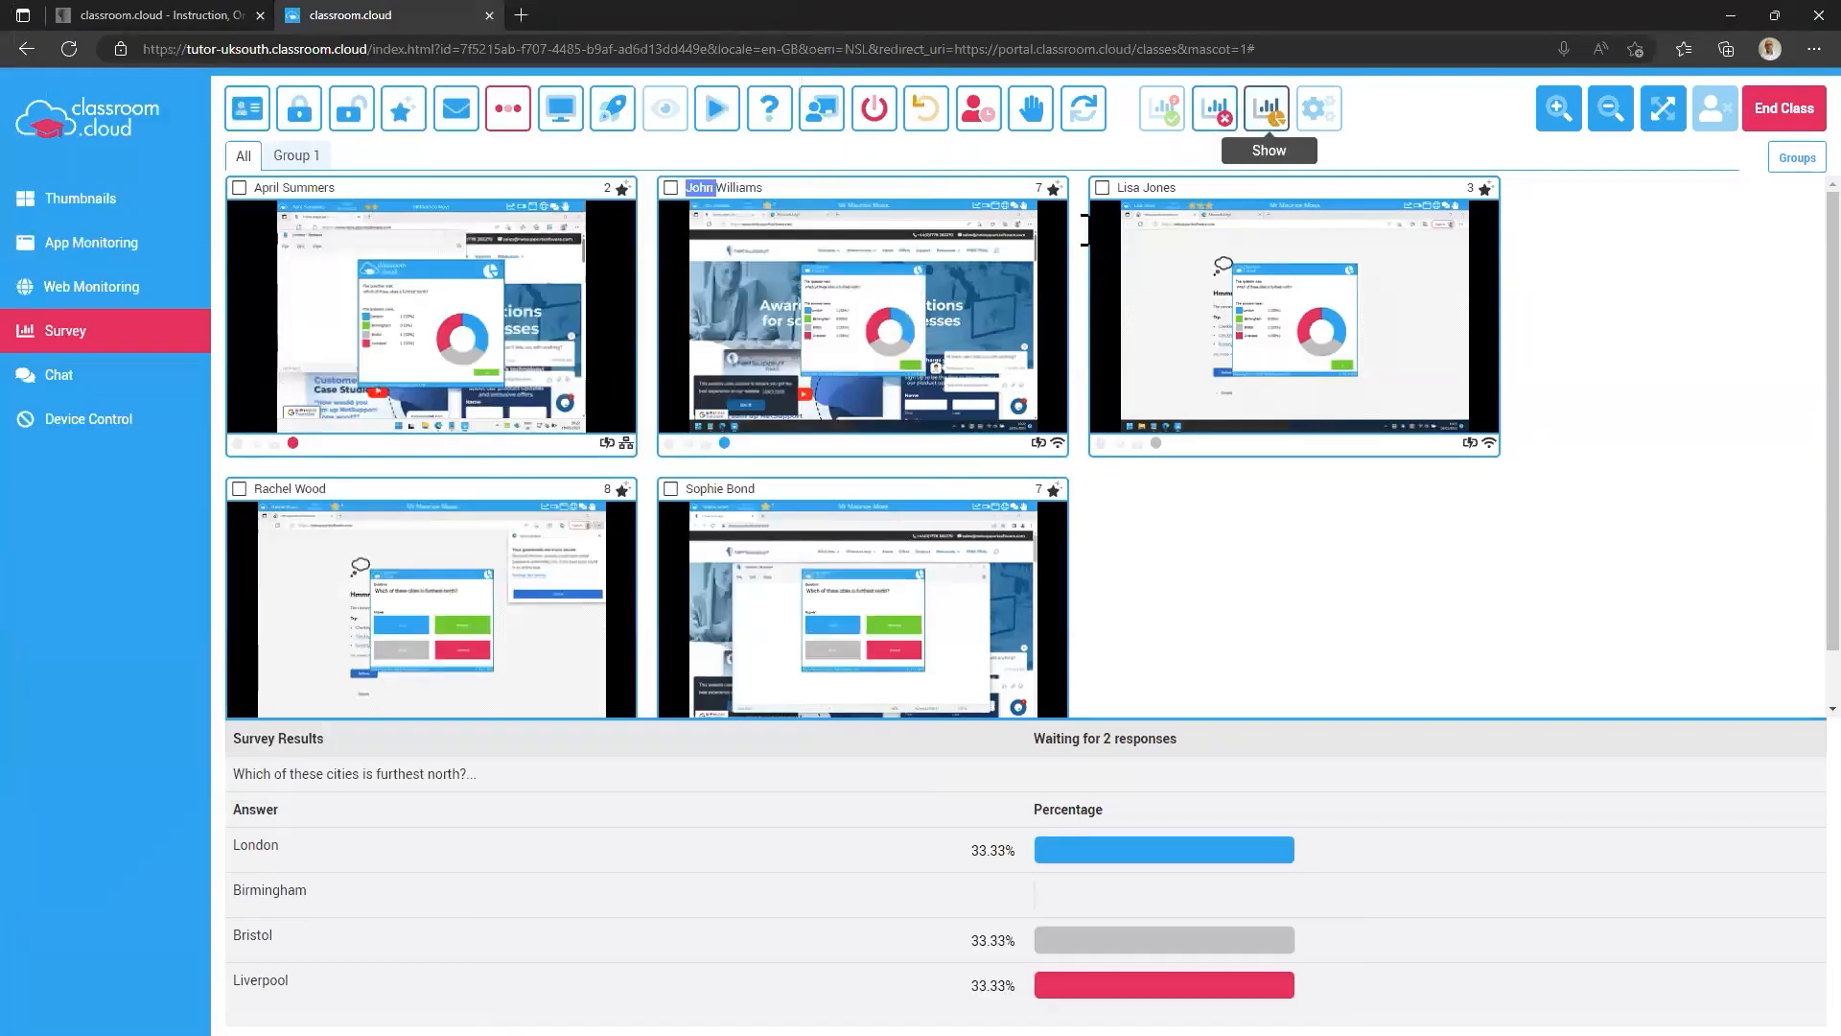
# Create a chat with the first student and send the message "hello"
pyautogui.click(94, 377)
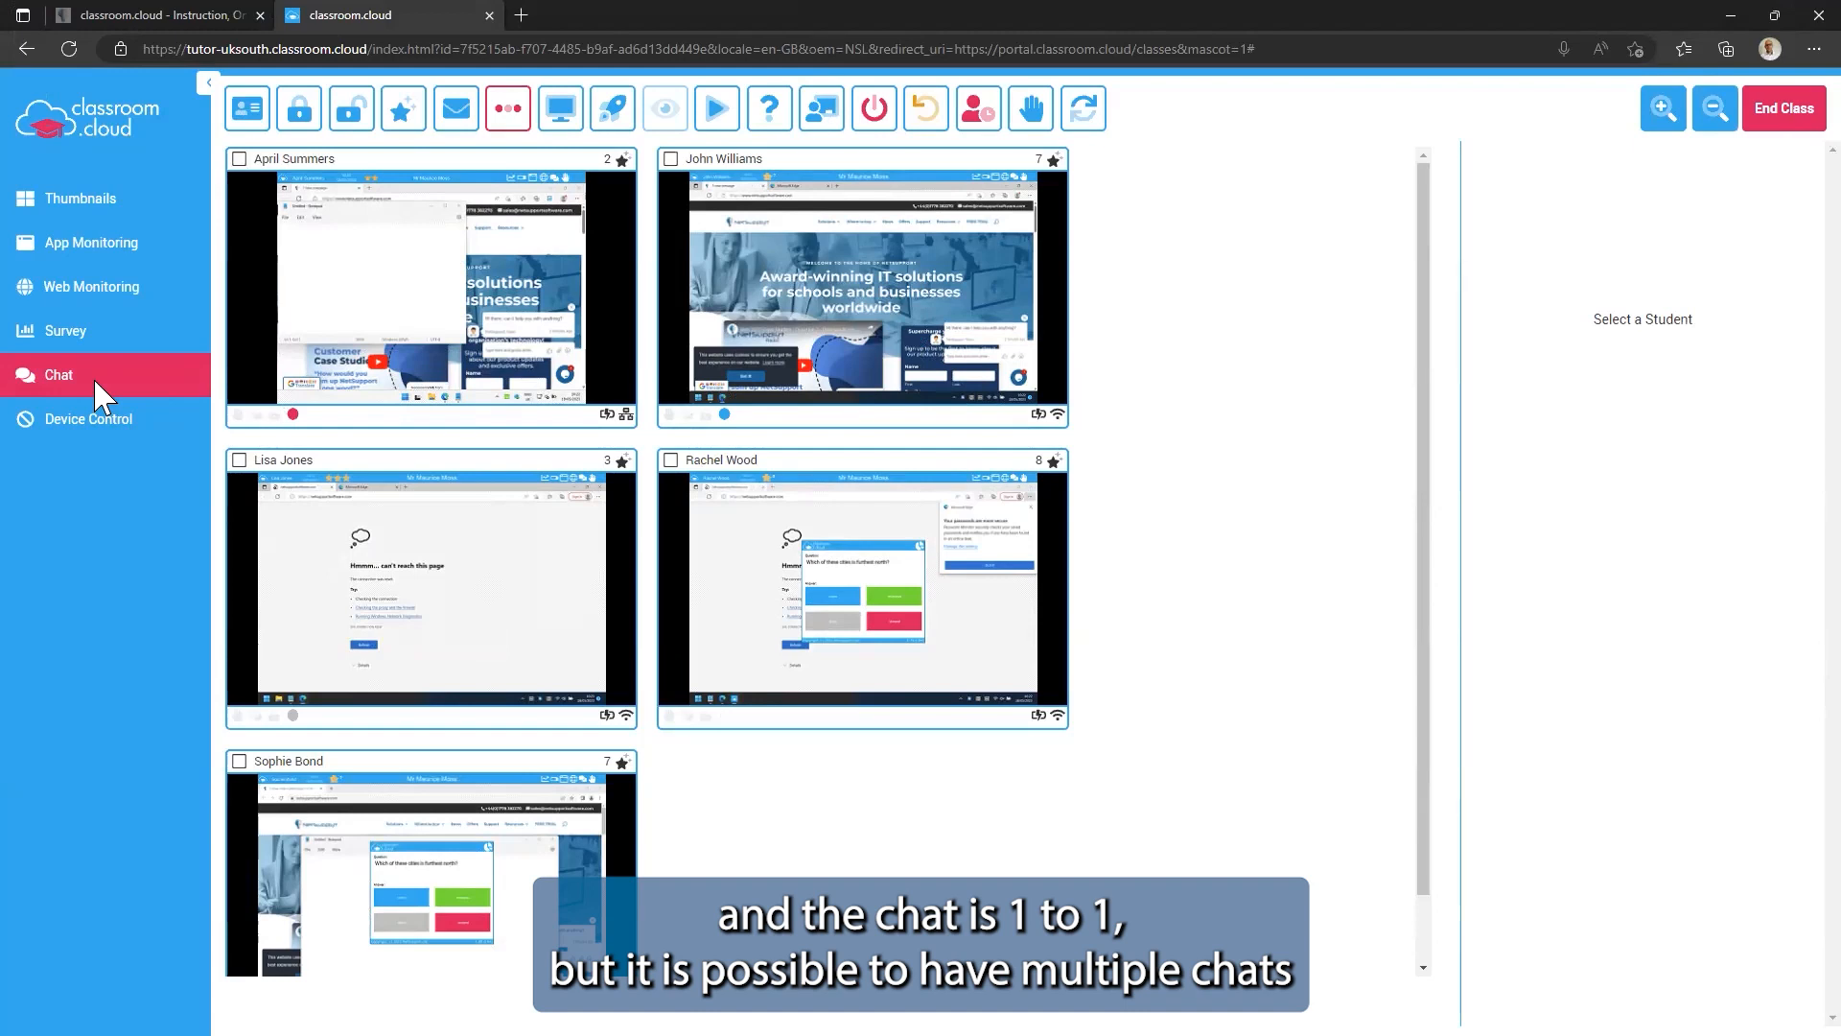
pyautogui.click(240, 159)
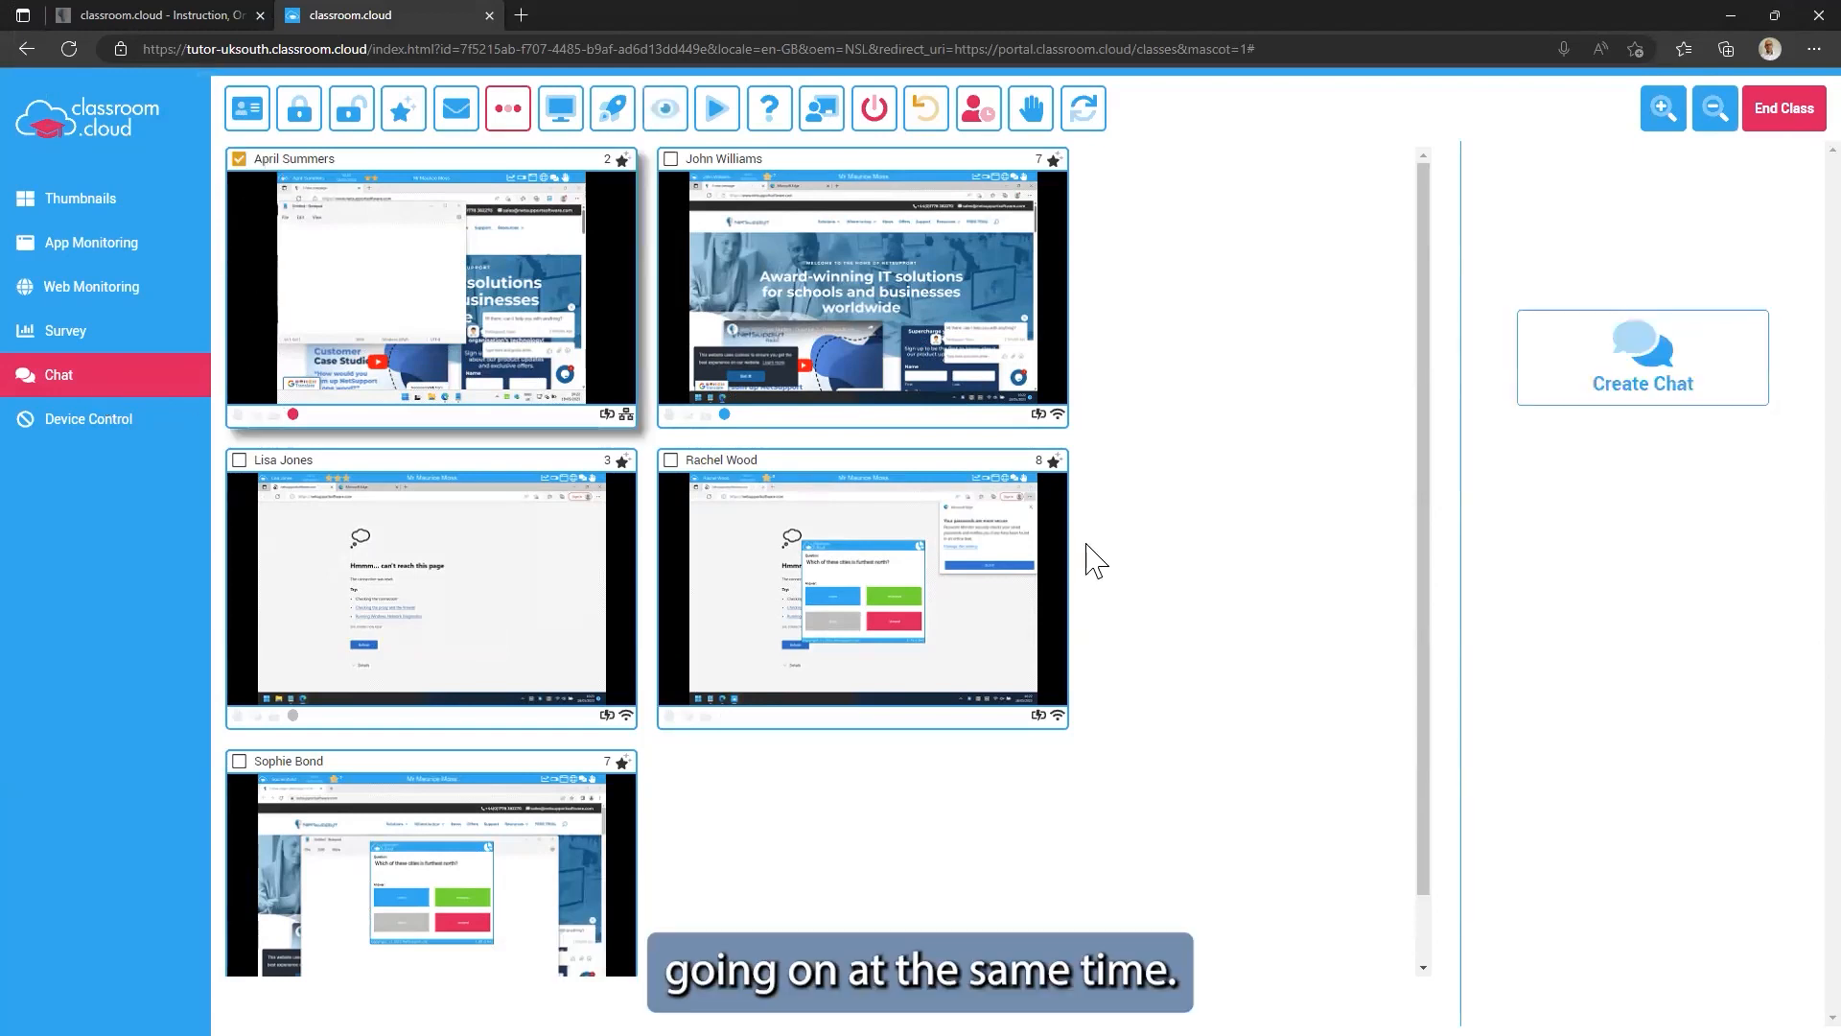
pyautogui.click(1520, 396)
pyautogui.write('herll')
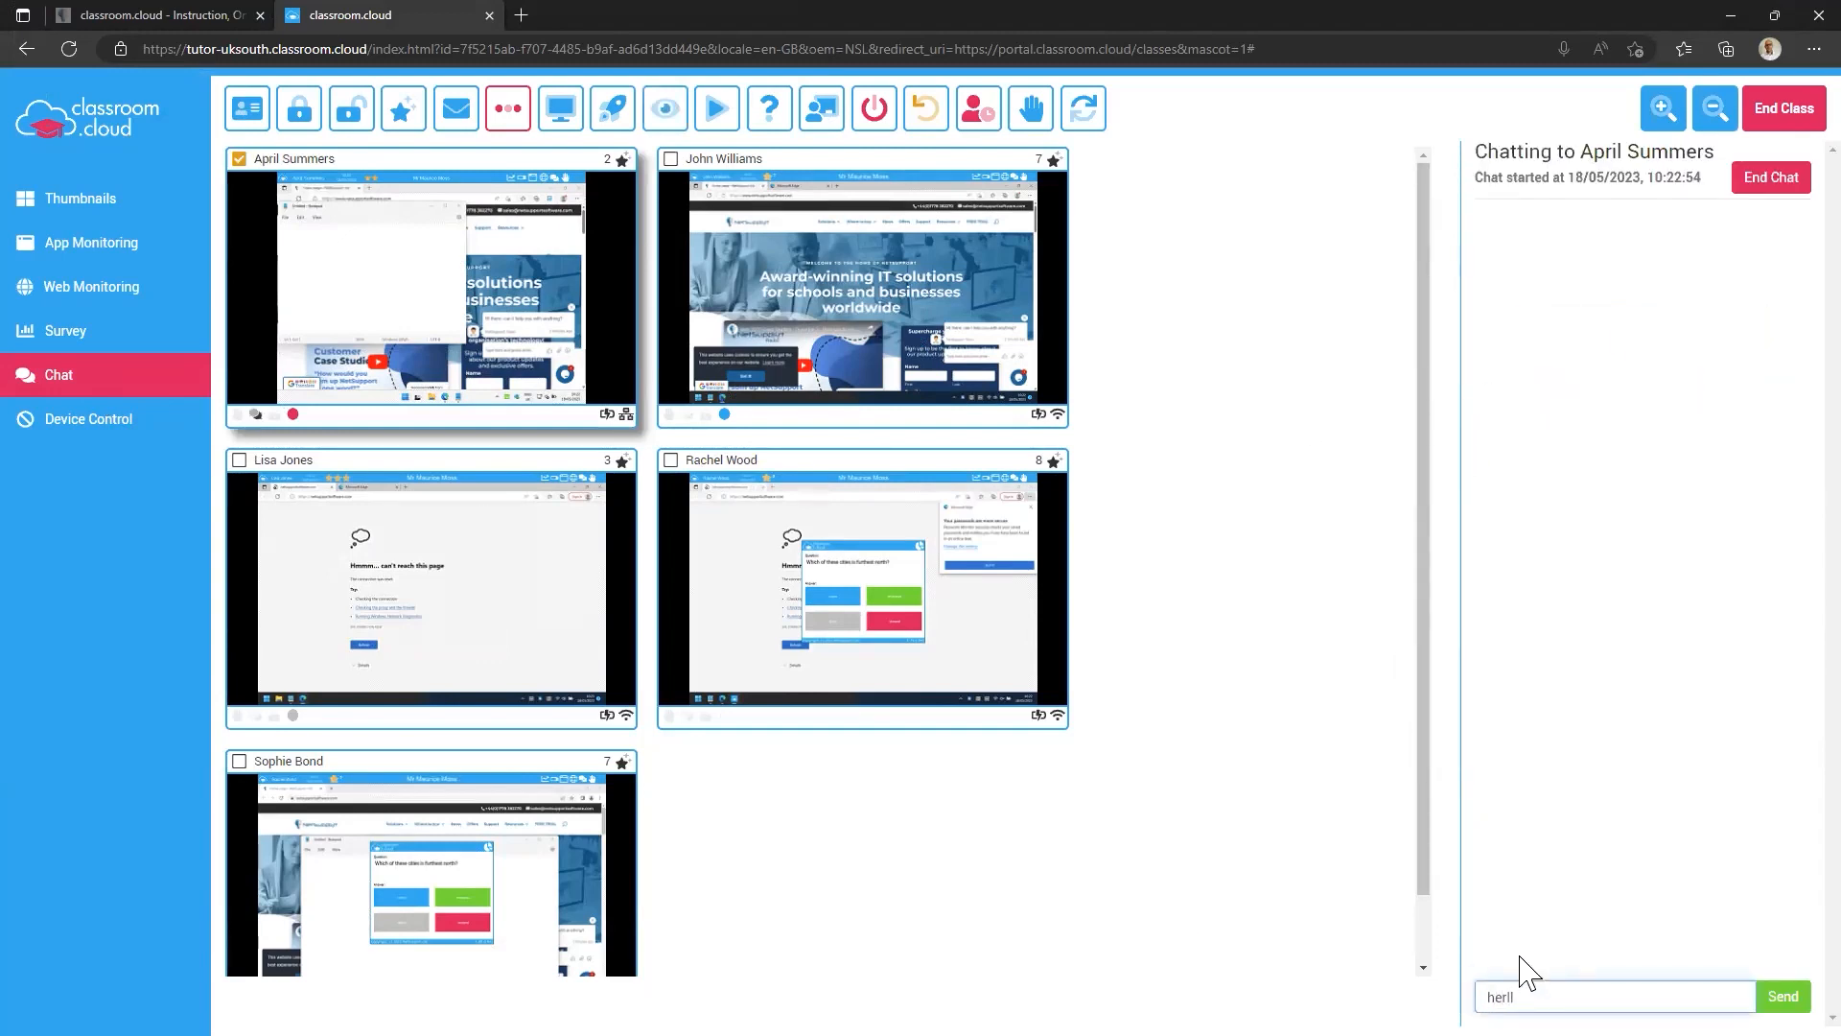
pyautogui.press('BackSpace')
pyautogui.write('llo')
pyautogui.press('Return')
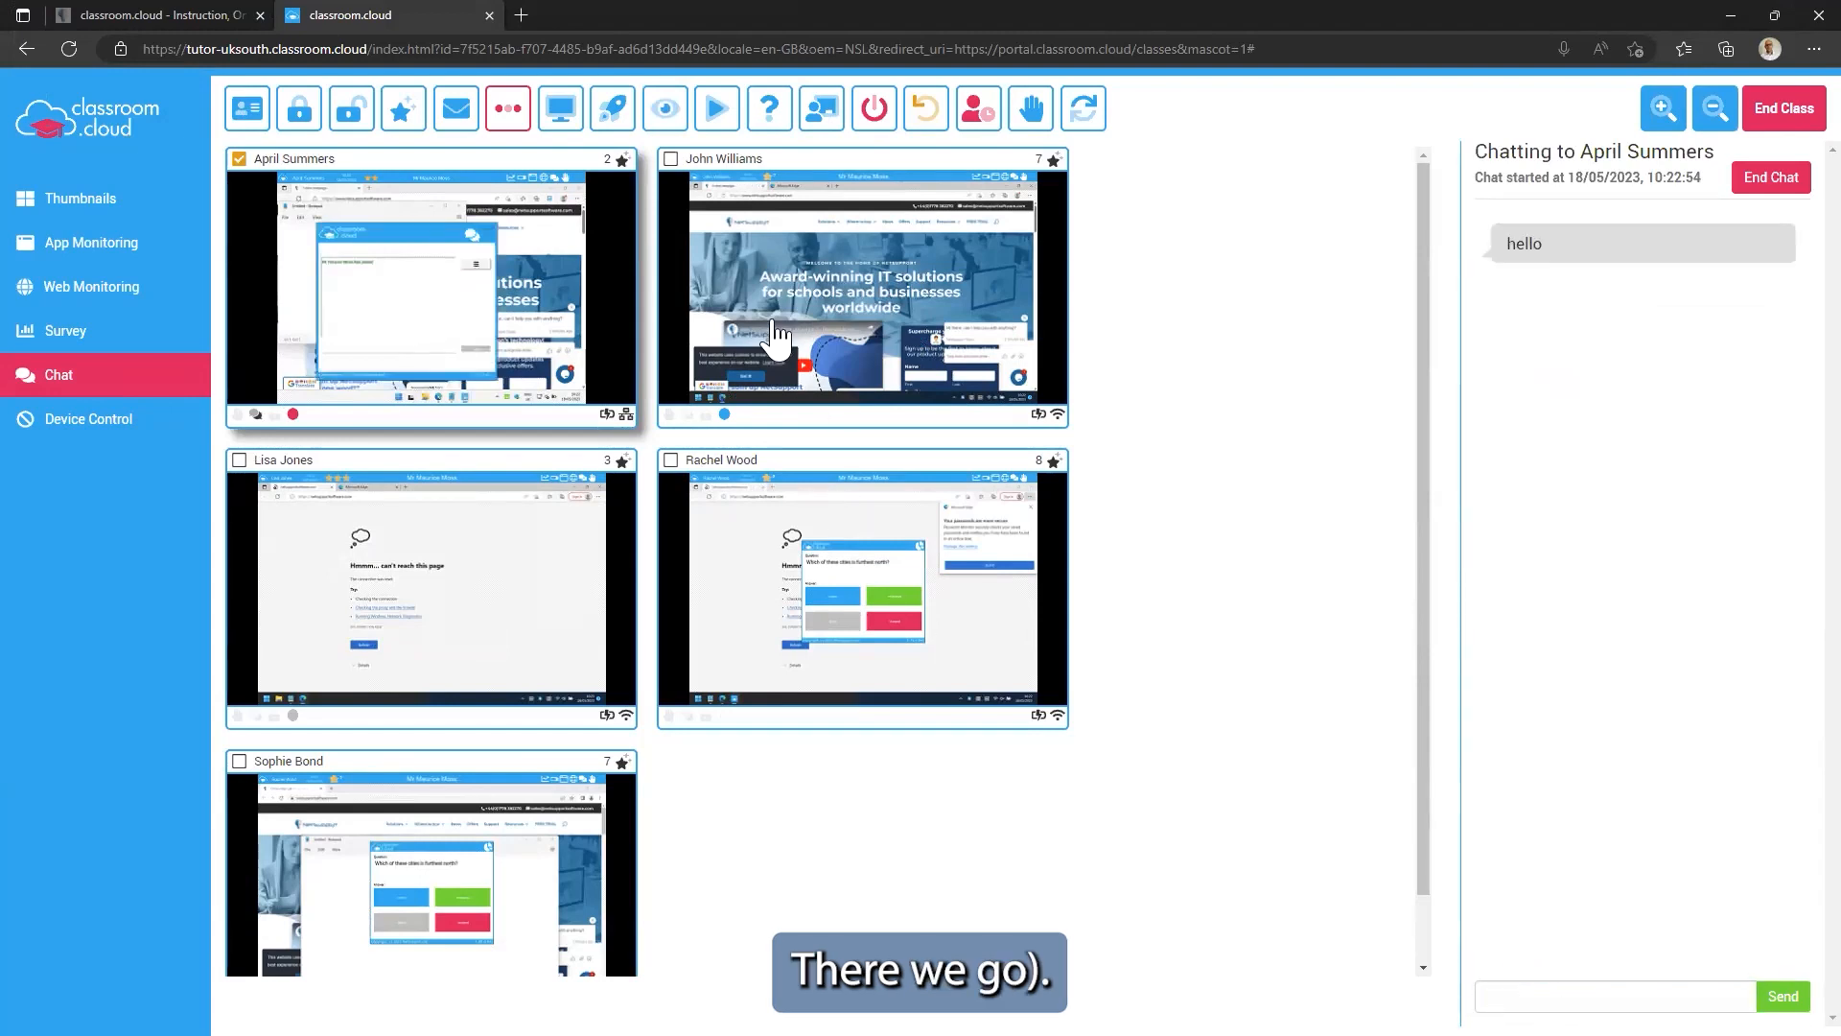
# Create a second chat with the second student and send the message "hi"
pyautogui.click(772, 329)
pyautogui.click(1592, 388)
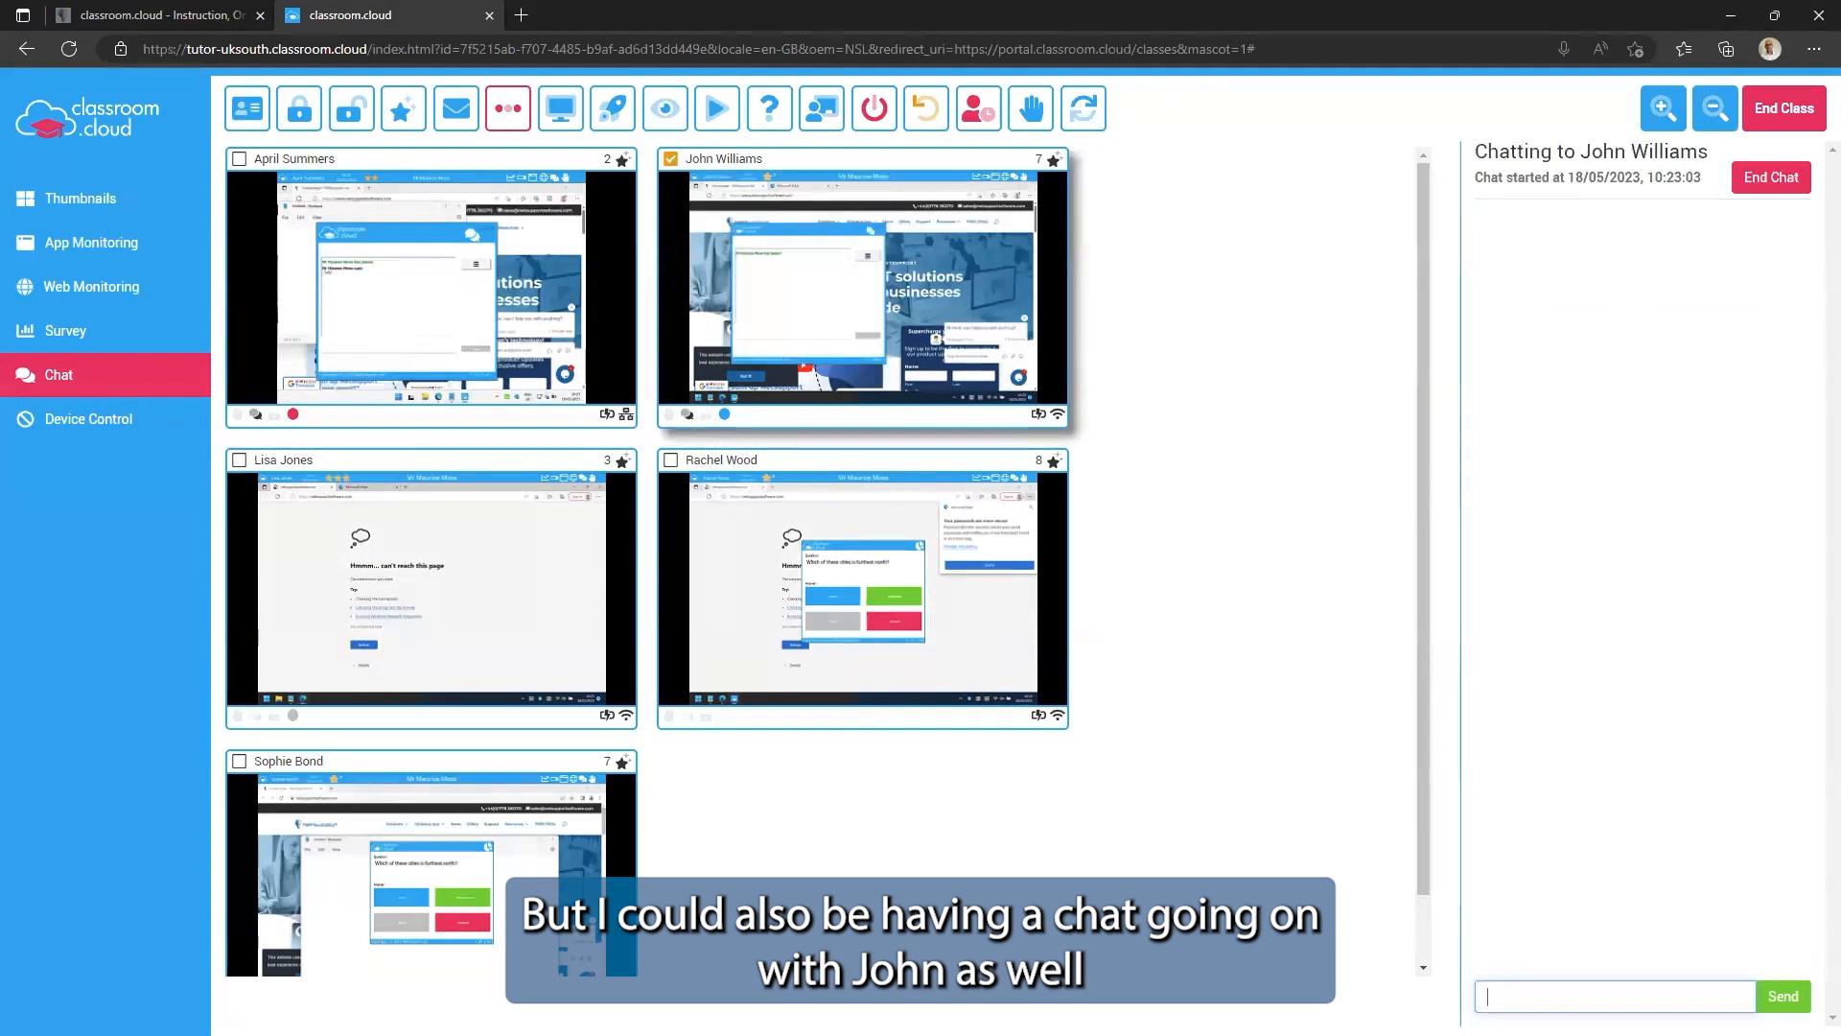
pyautogui.write('hi')
pyautogui.press('Return')
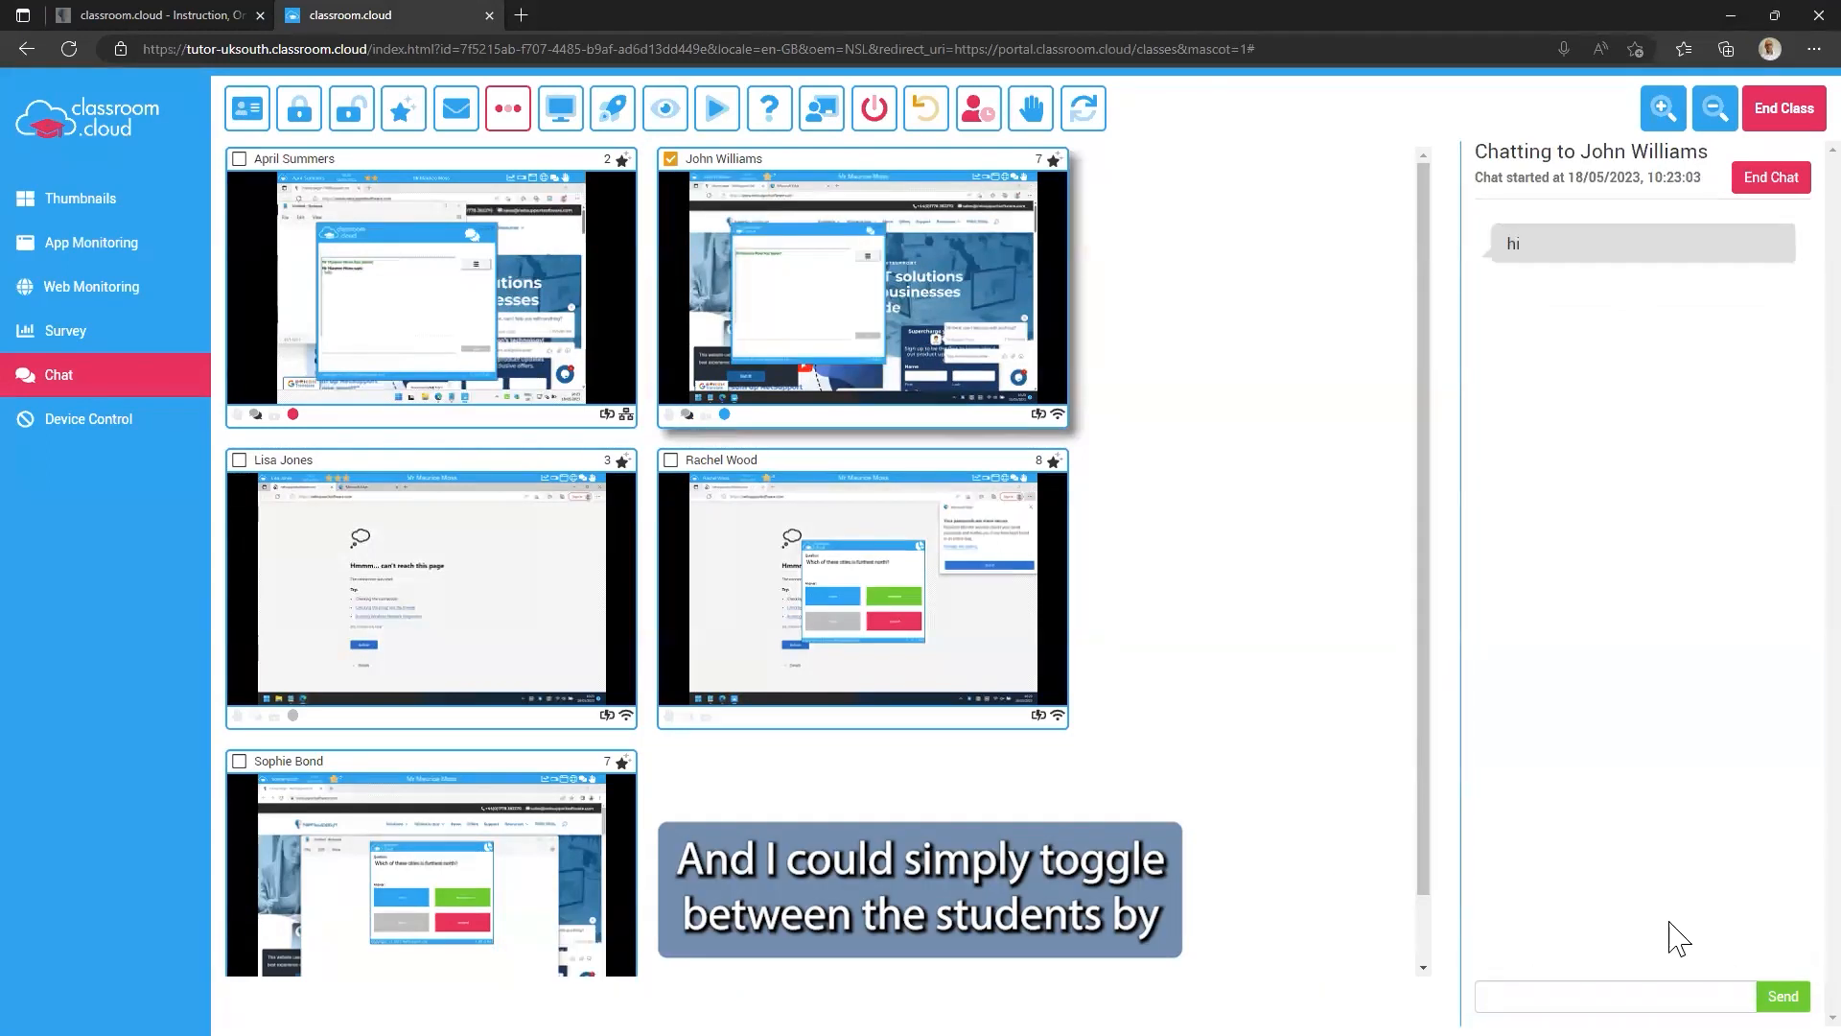
# Switch between the chats with the first and second students by selecting their thumbnails, ending on the second student's chat
pyautogui.click(561, 292)
pyautogui.click(722, 302)
pyautogui.click(587, 398)
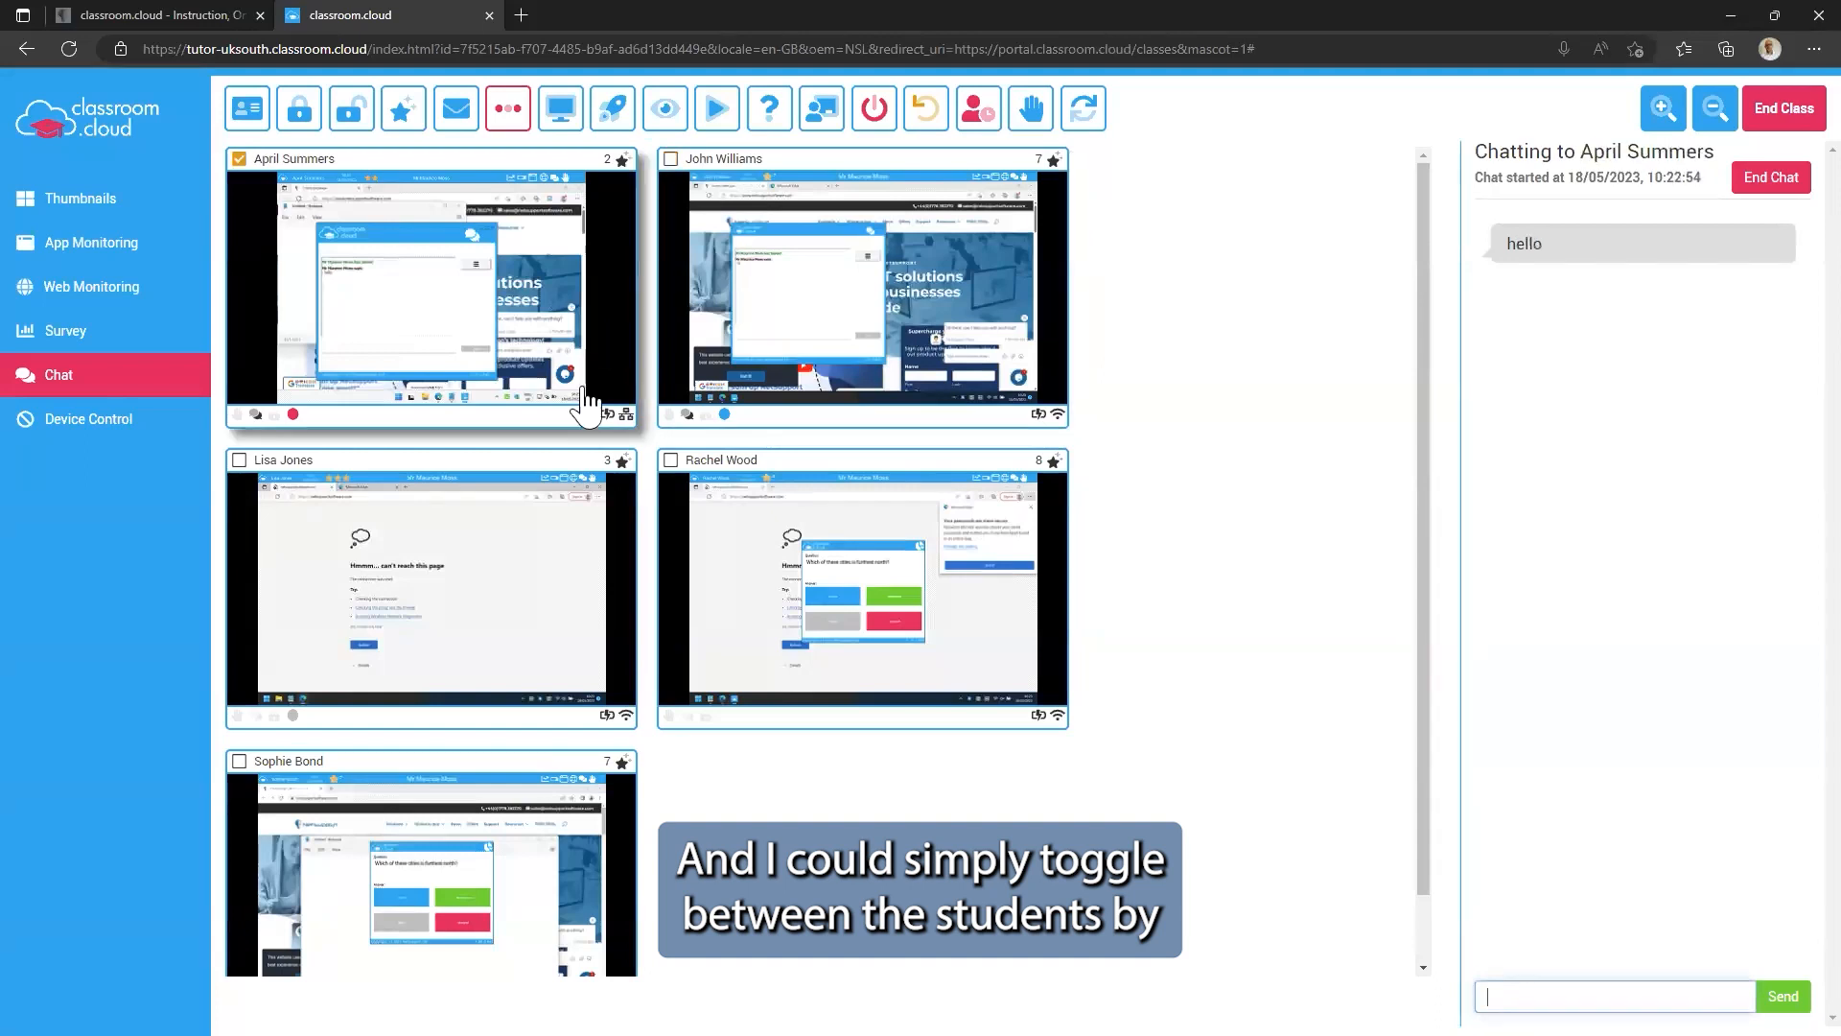
pyautogui.click(719, 350)
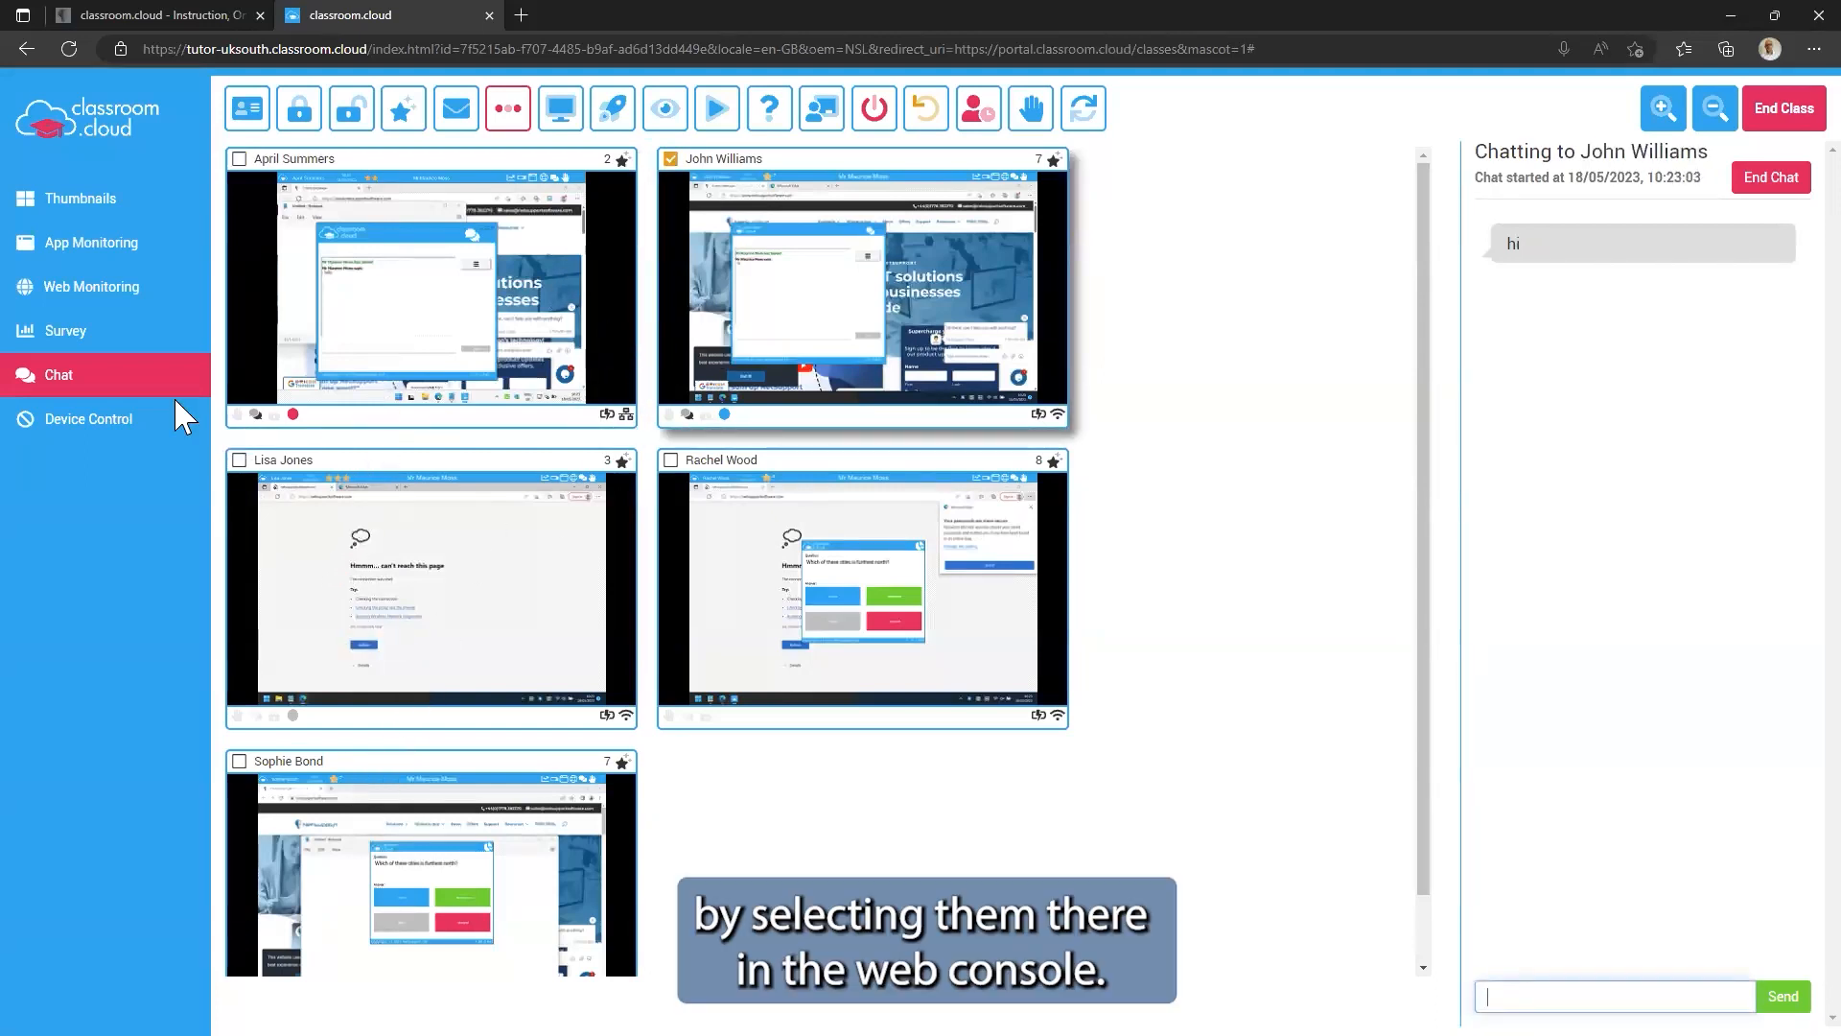
# Show the device control overview of the students, and end the class with confirmation
pyautogui.click(136, 416)
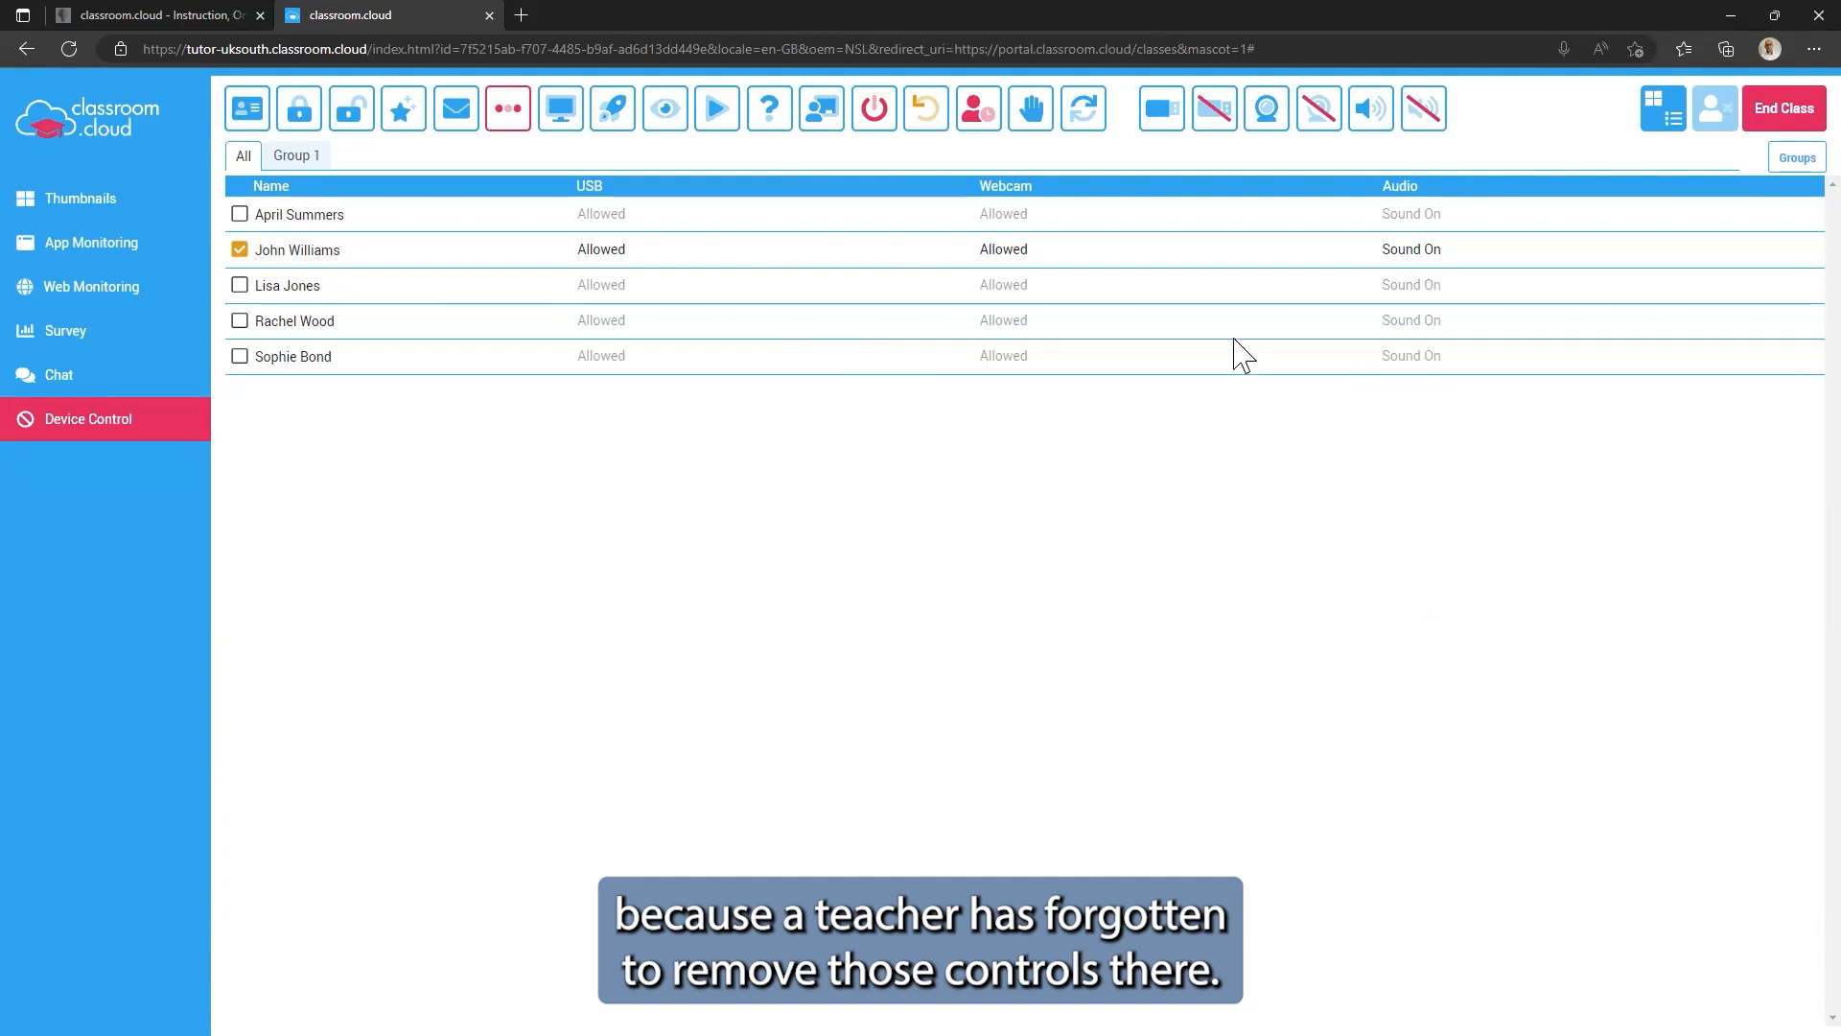
pyautogui.click(1777, 120)
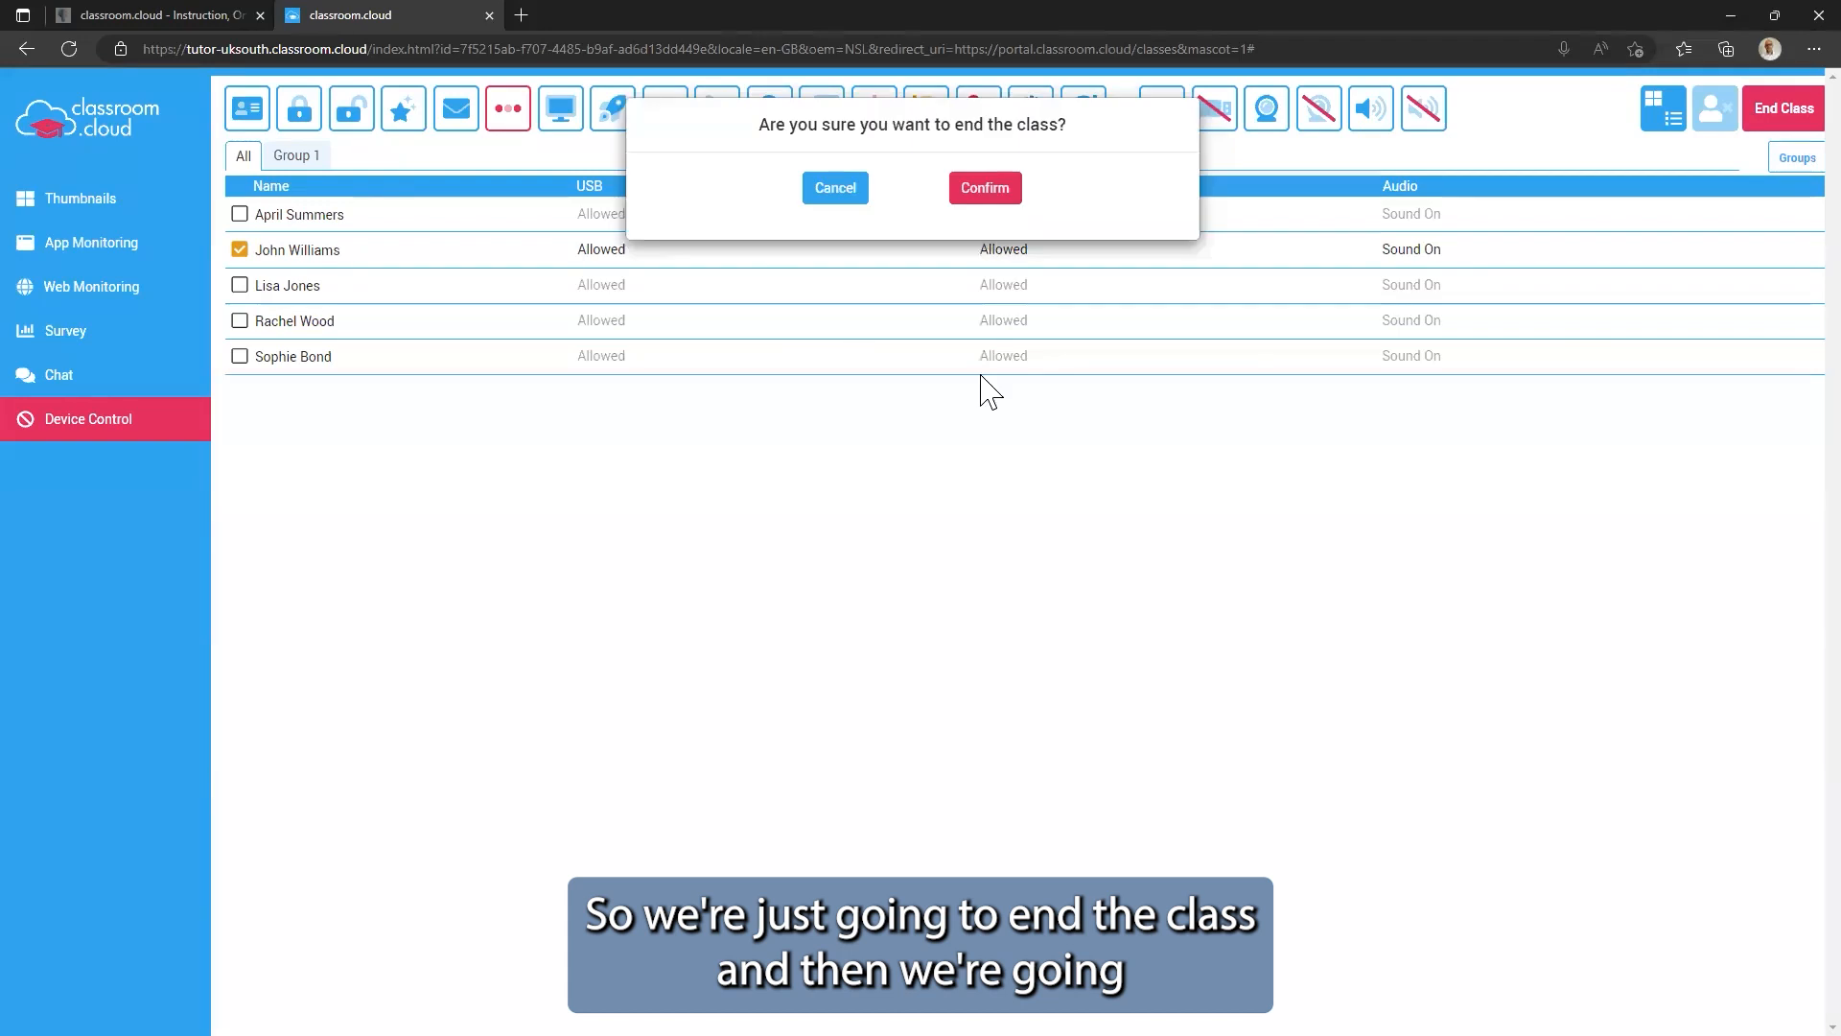
pyautogui.click(987, 190)
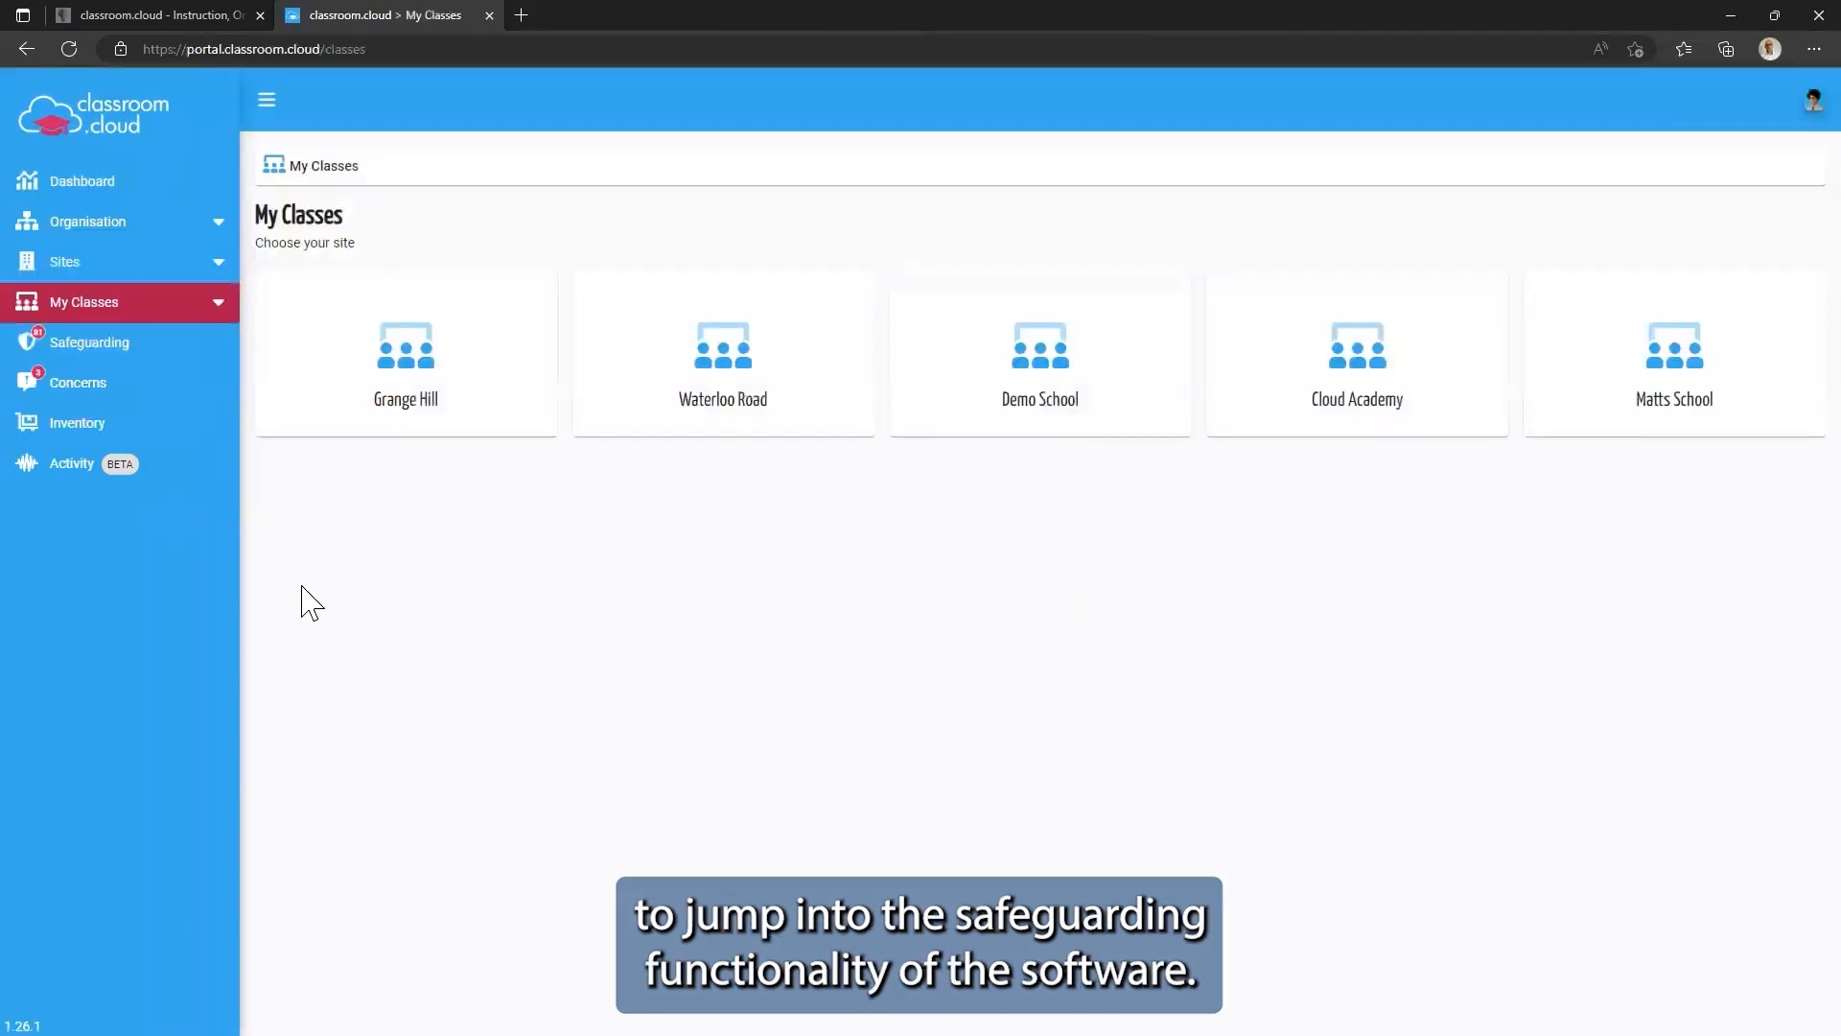
# Open the Phrase and Keyword List in the safeguarding settings of the Grange Hill site
pyautogui.click(70, 265)
pyautogui.click(98, 303)
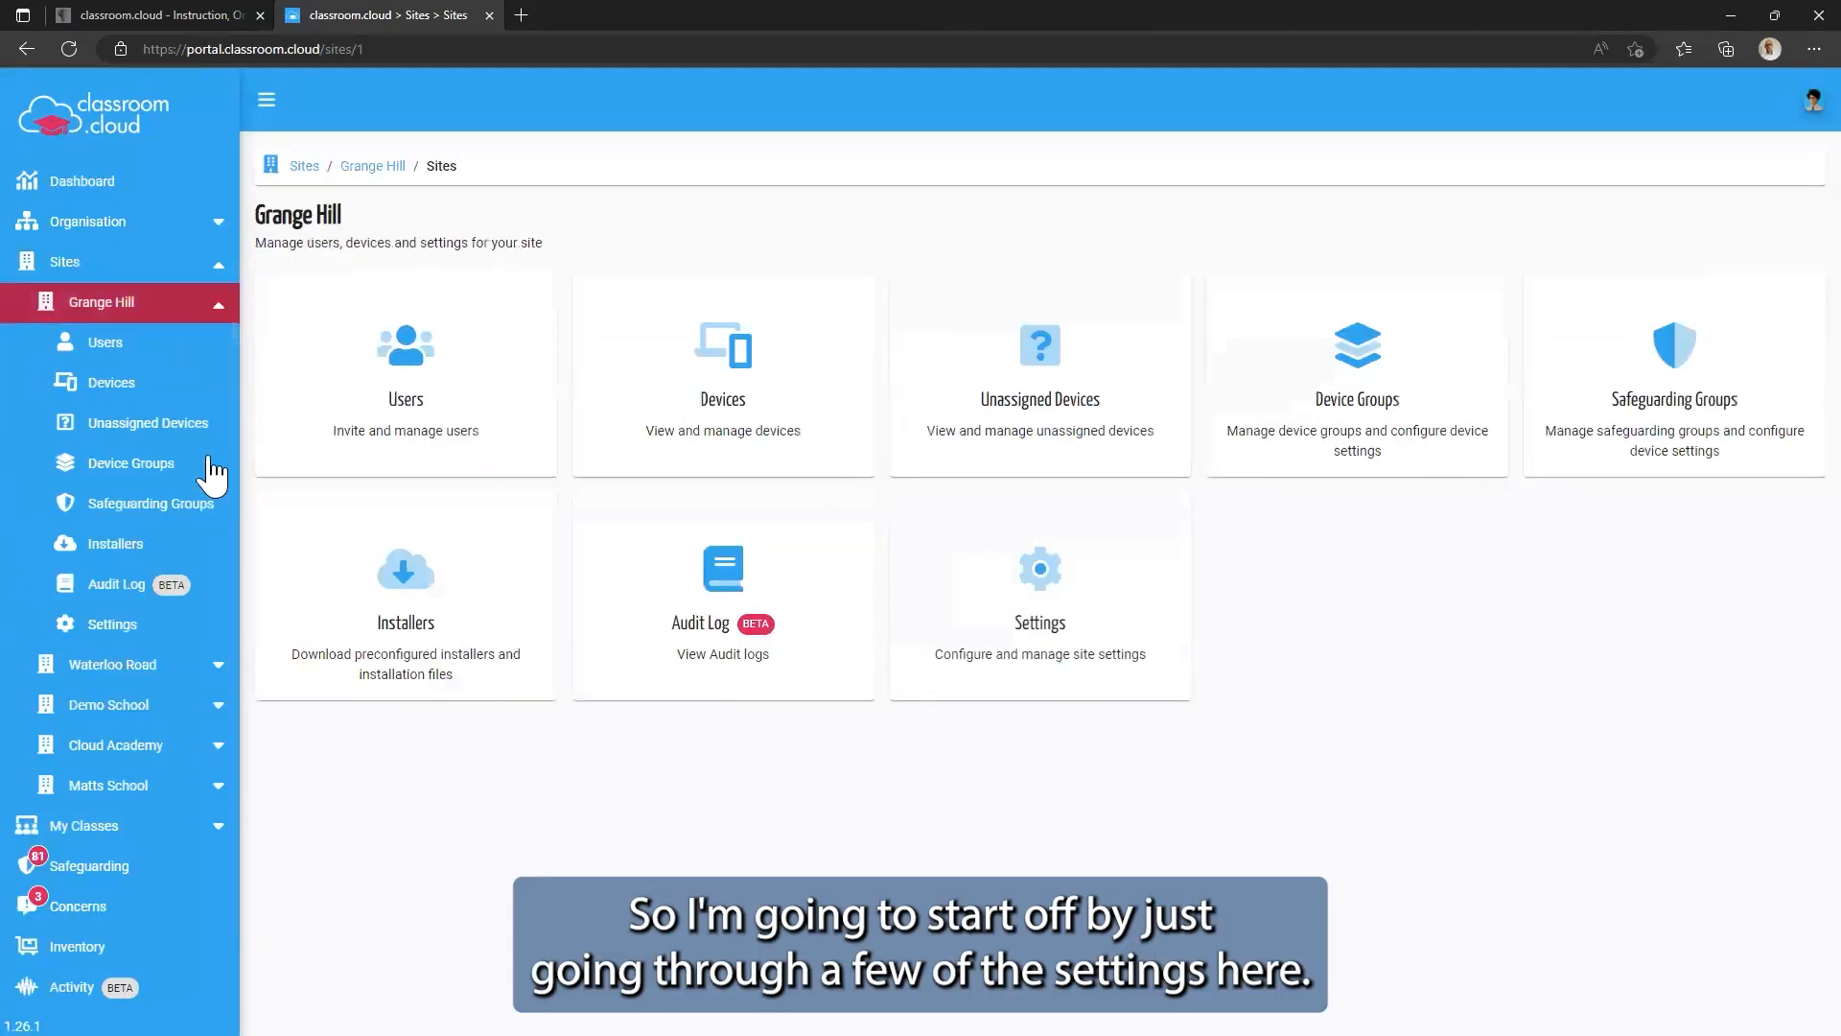
pyautogui.click(993, 602)
pyautogui.click(465, 602)
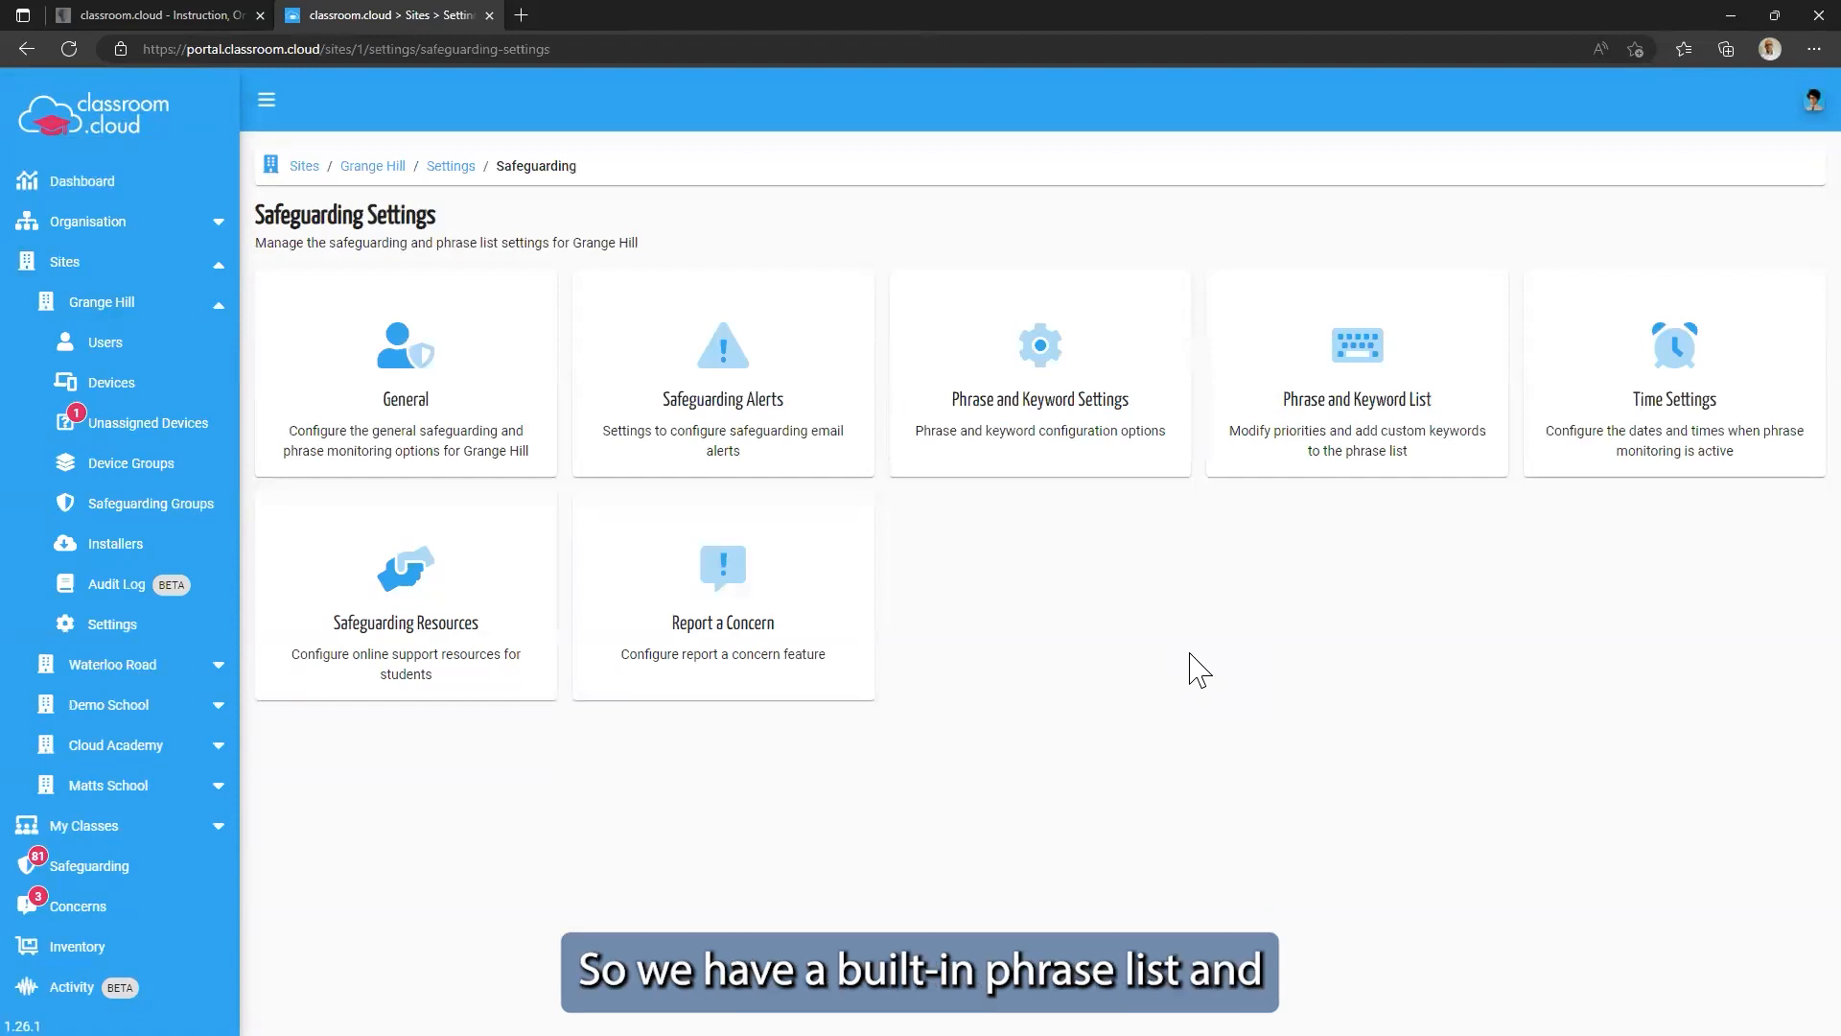
pyautogui.click(1307, 408)
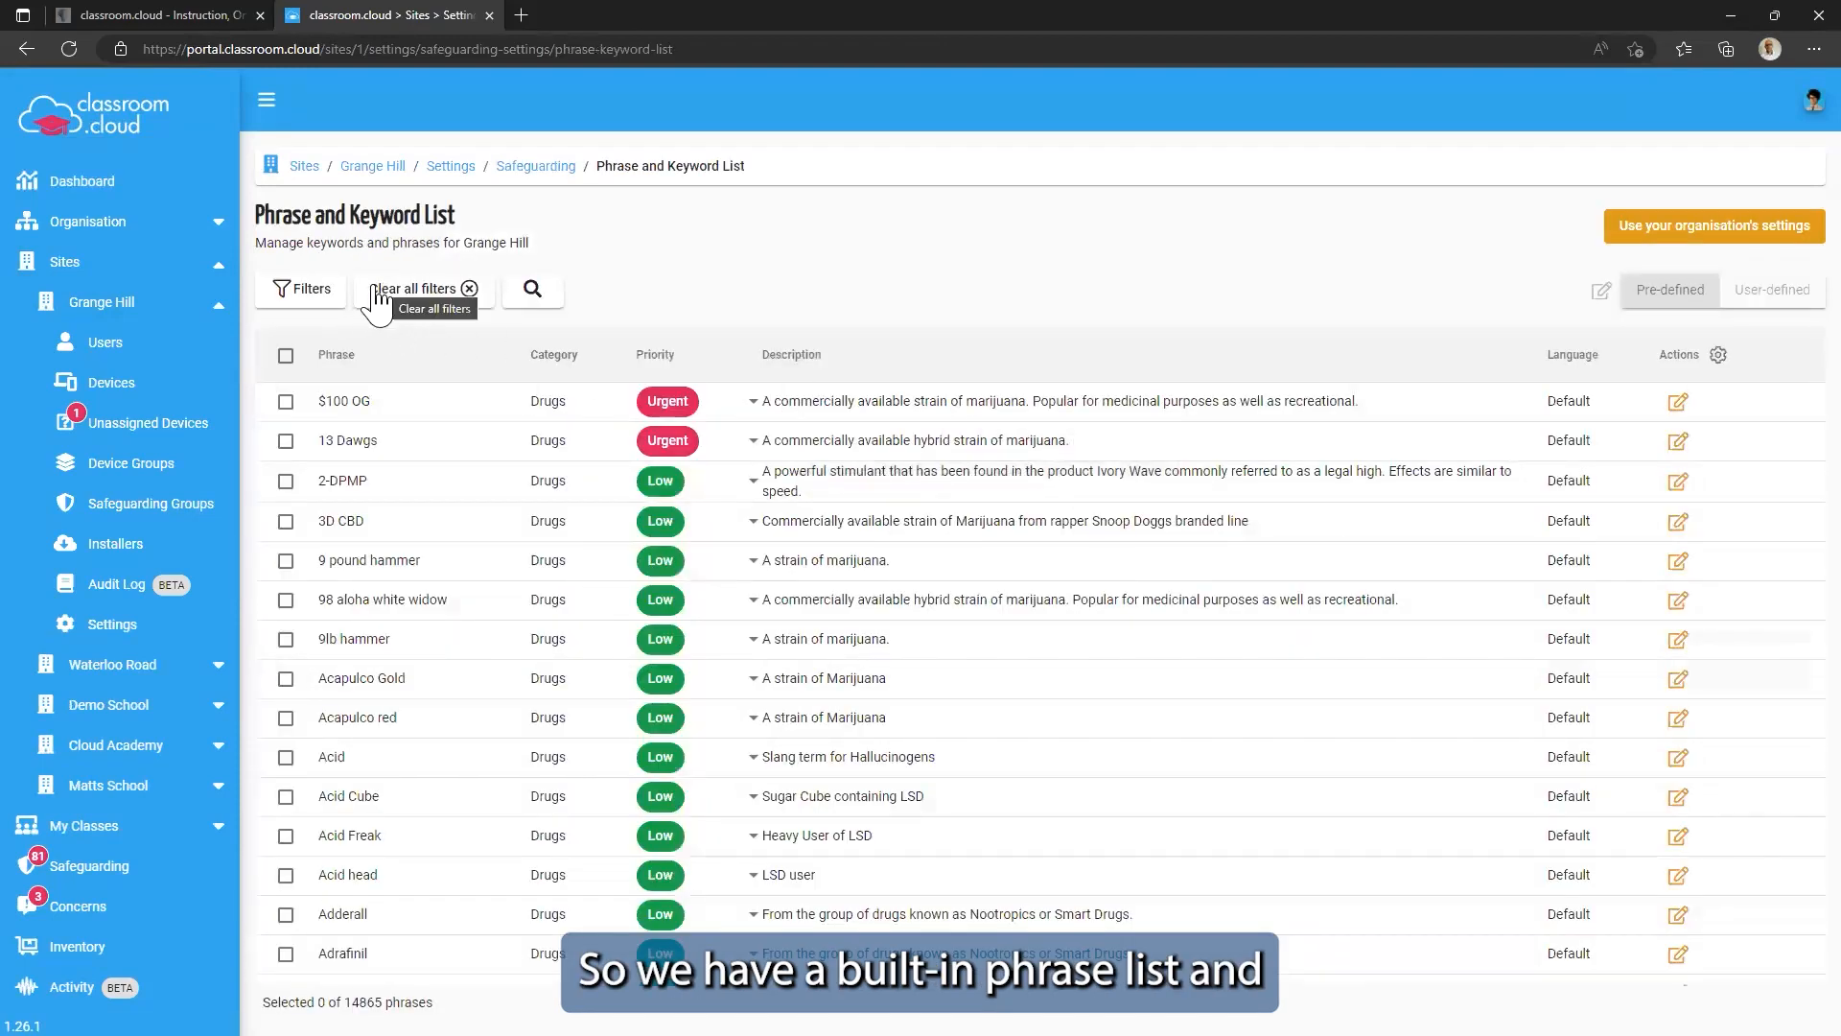
# Examine the phrase categories offered for filtering without changing them, and show the user-defined phrases
pyautogui.click(305, 289)
pyautogui.click(792, 374)
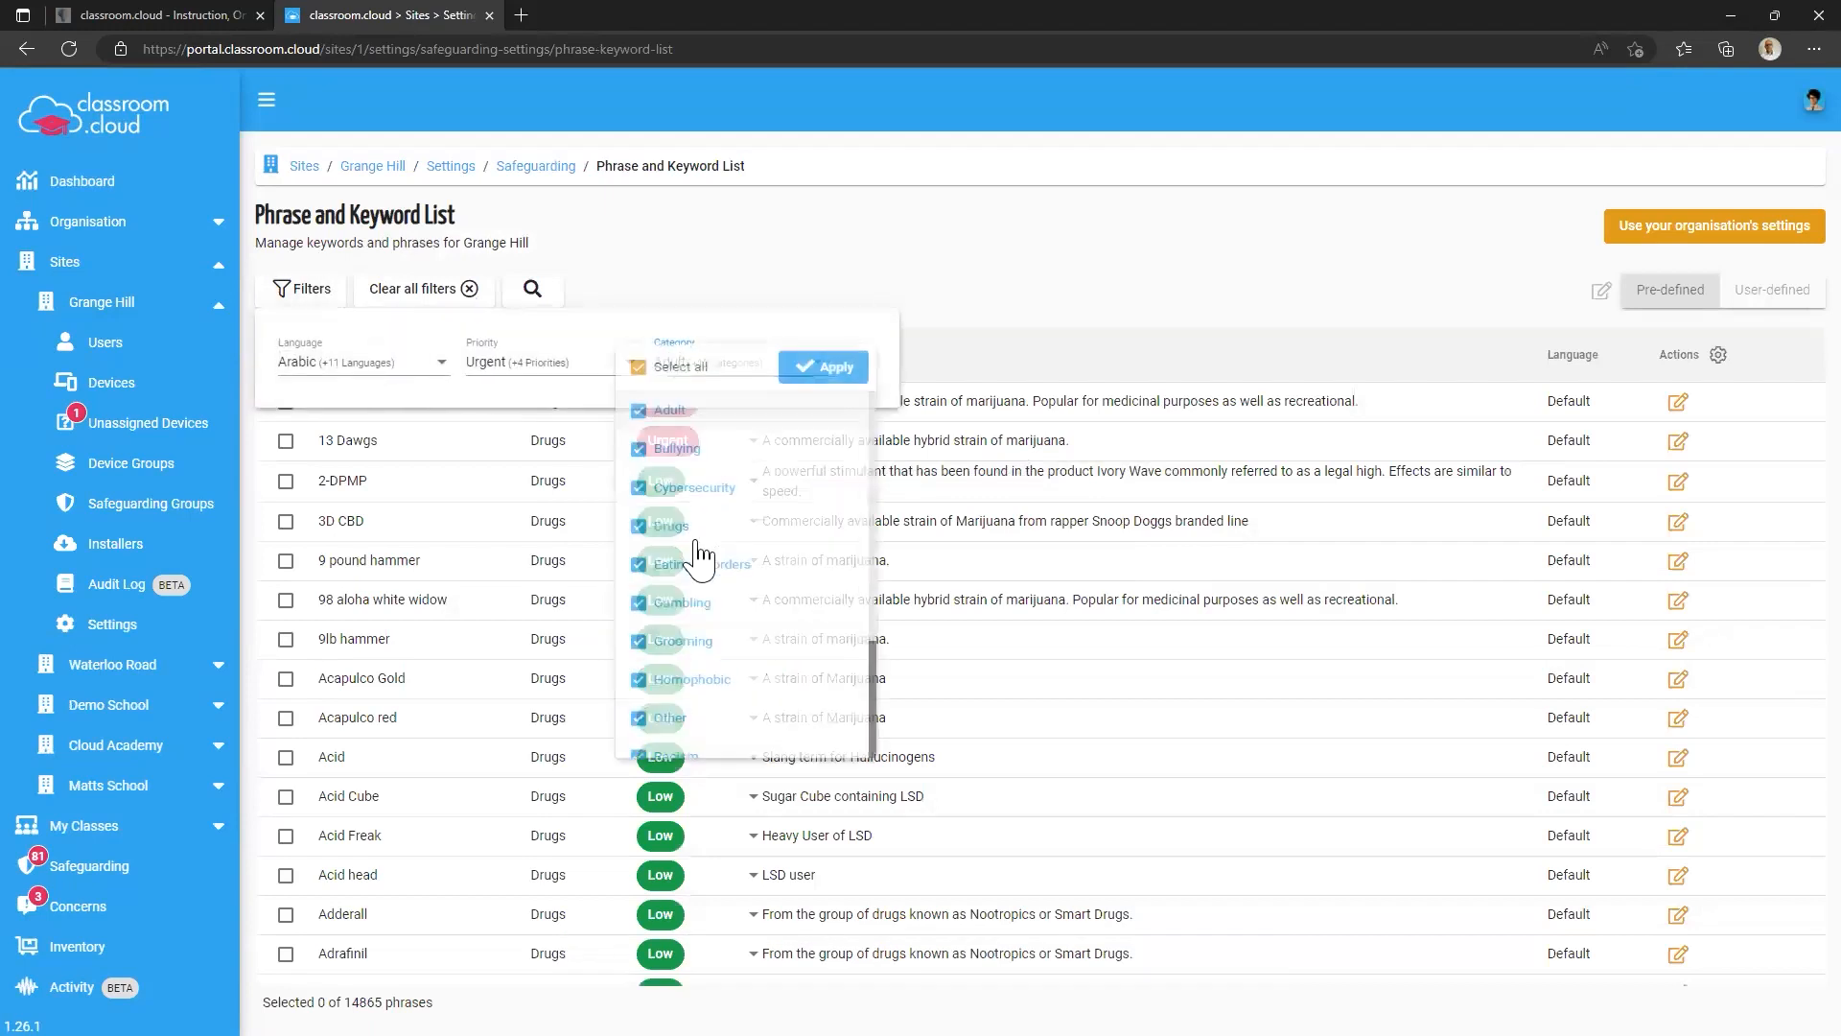
pyautogui.scroll(-3, 783, 455)
pyautogui.scroll(3, 822, 682)
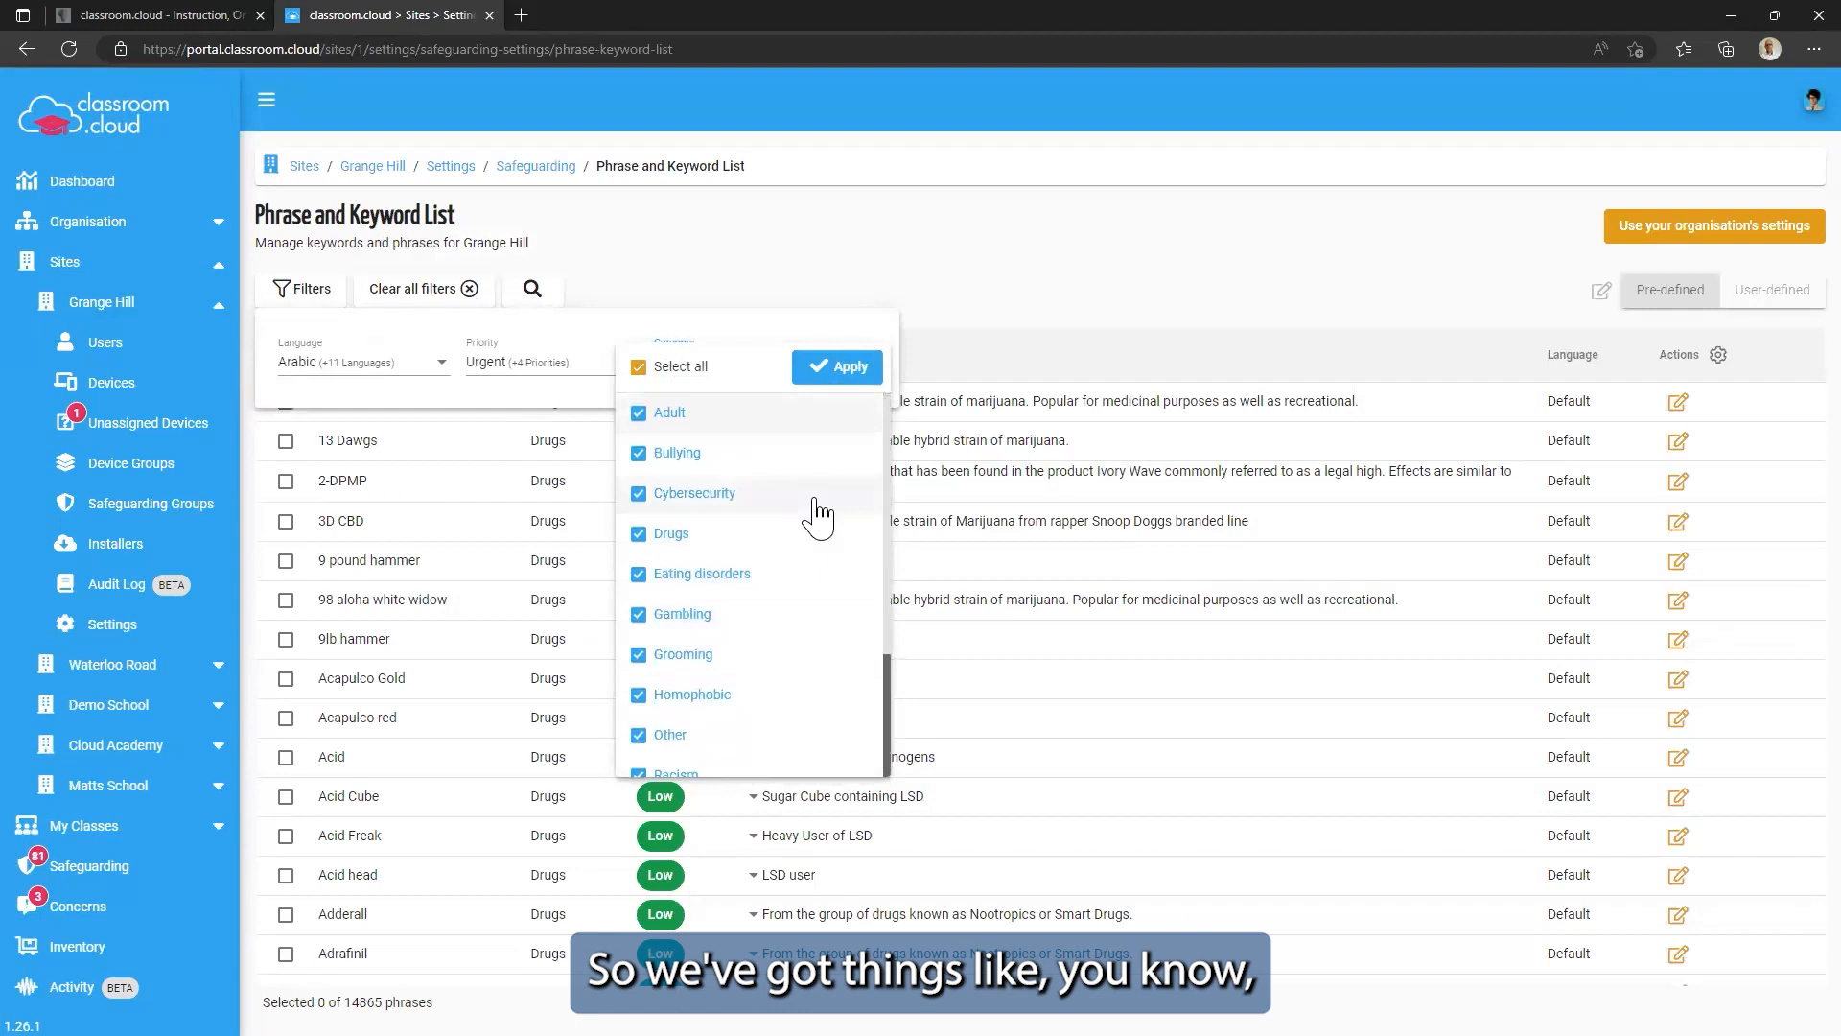
pyautogui.scroll(-2, 820, 513)
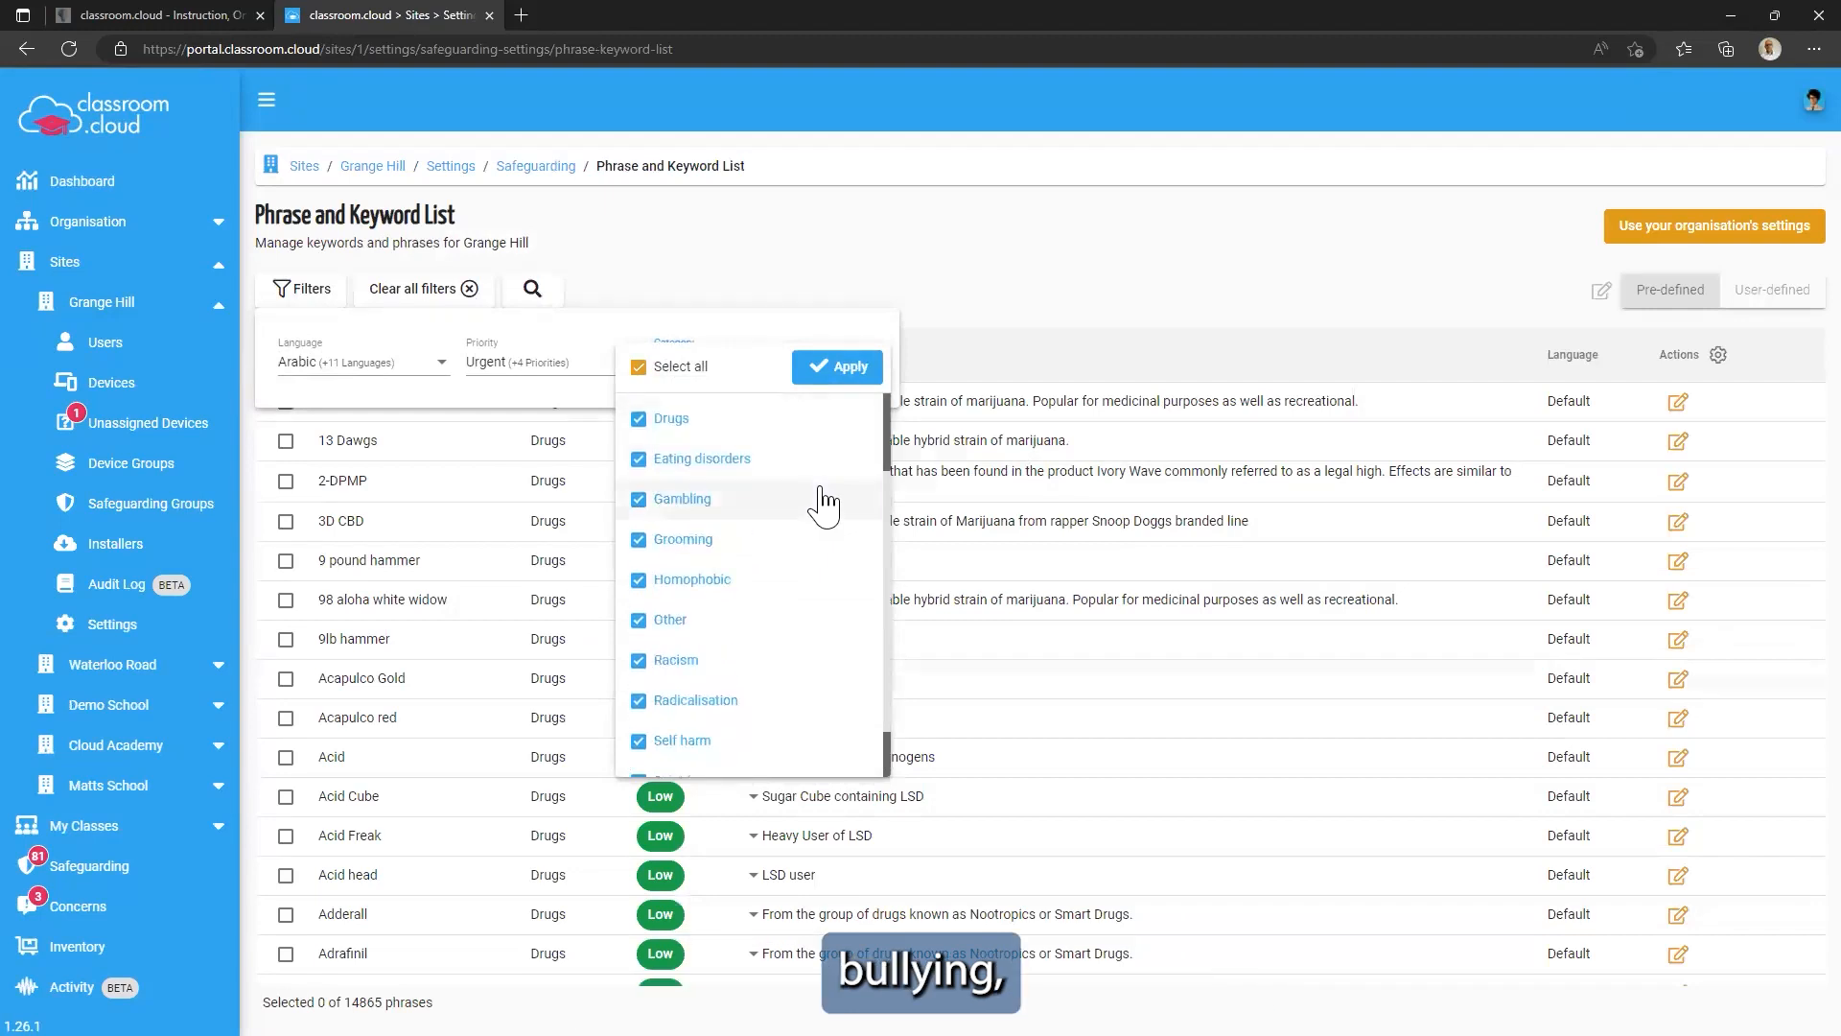
pyautogui.scroll(3, 716, 508)
pyautogui.scroll(-3, 719, 511)
pyautogui.scroll(-1, 720, 513)
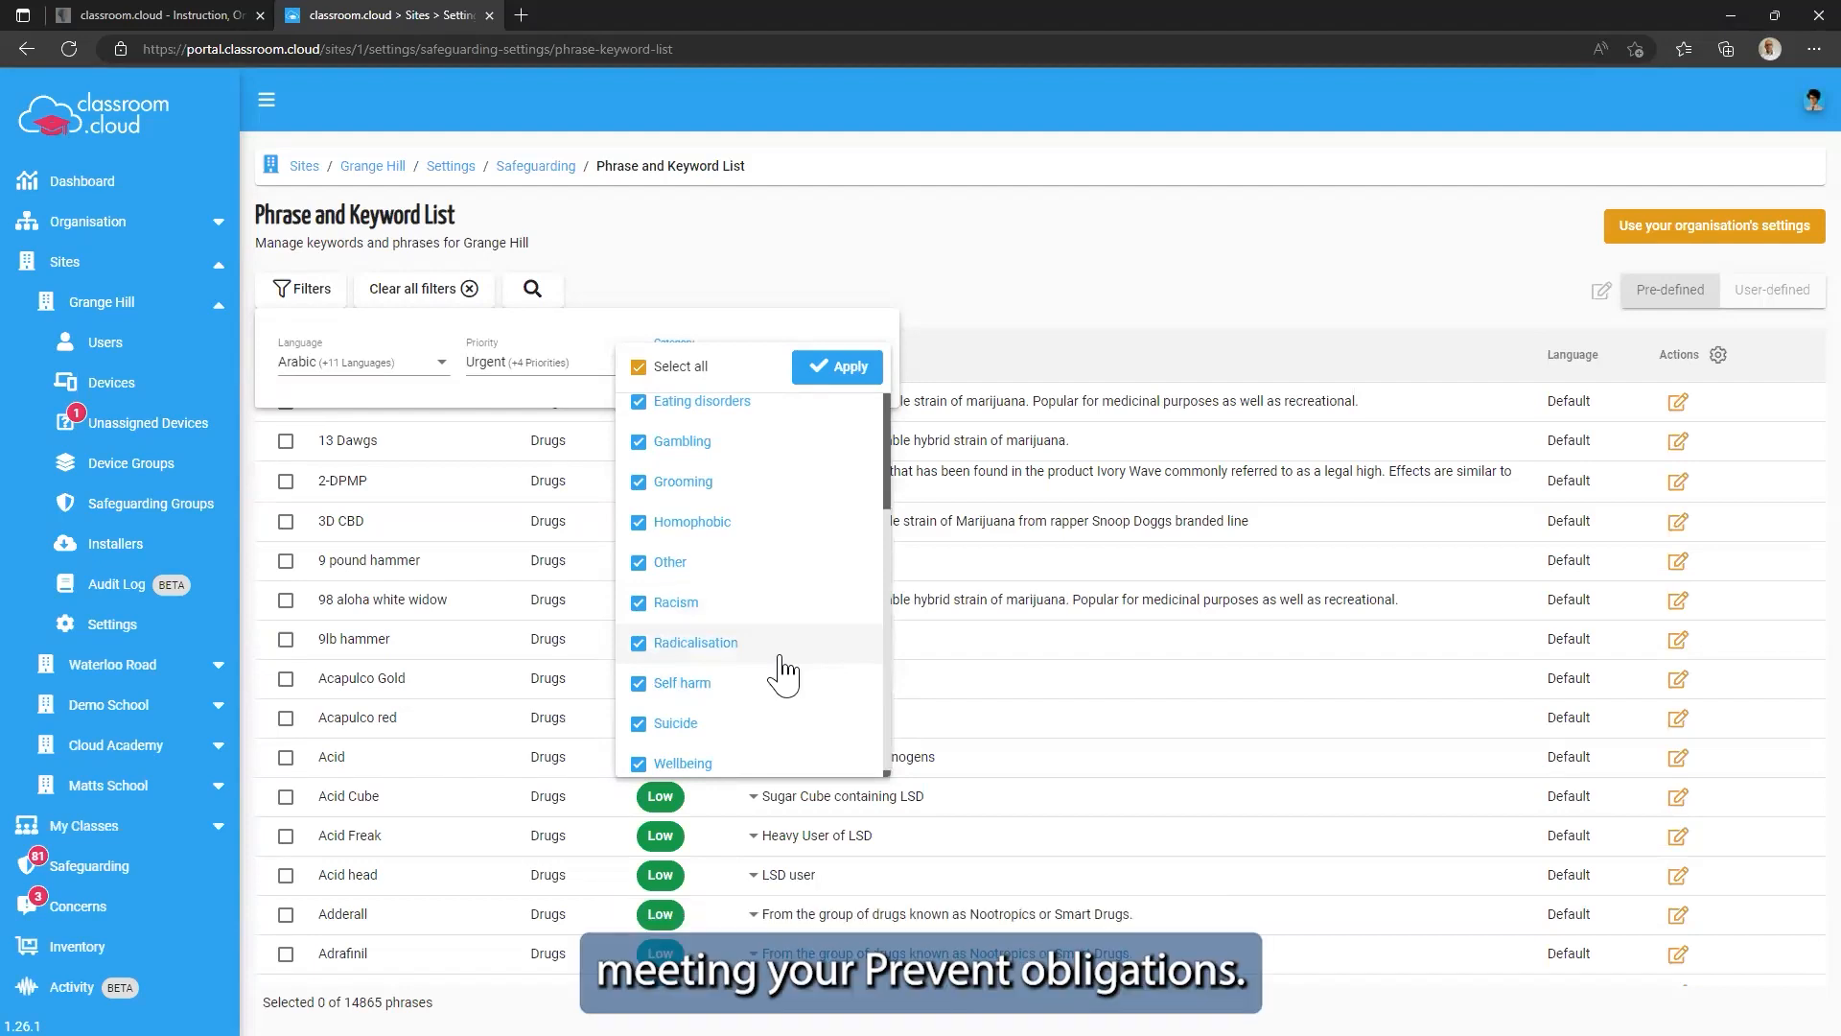
pyautogui.click(1137, 303)
pyautogui.click(1088, 347)
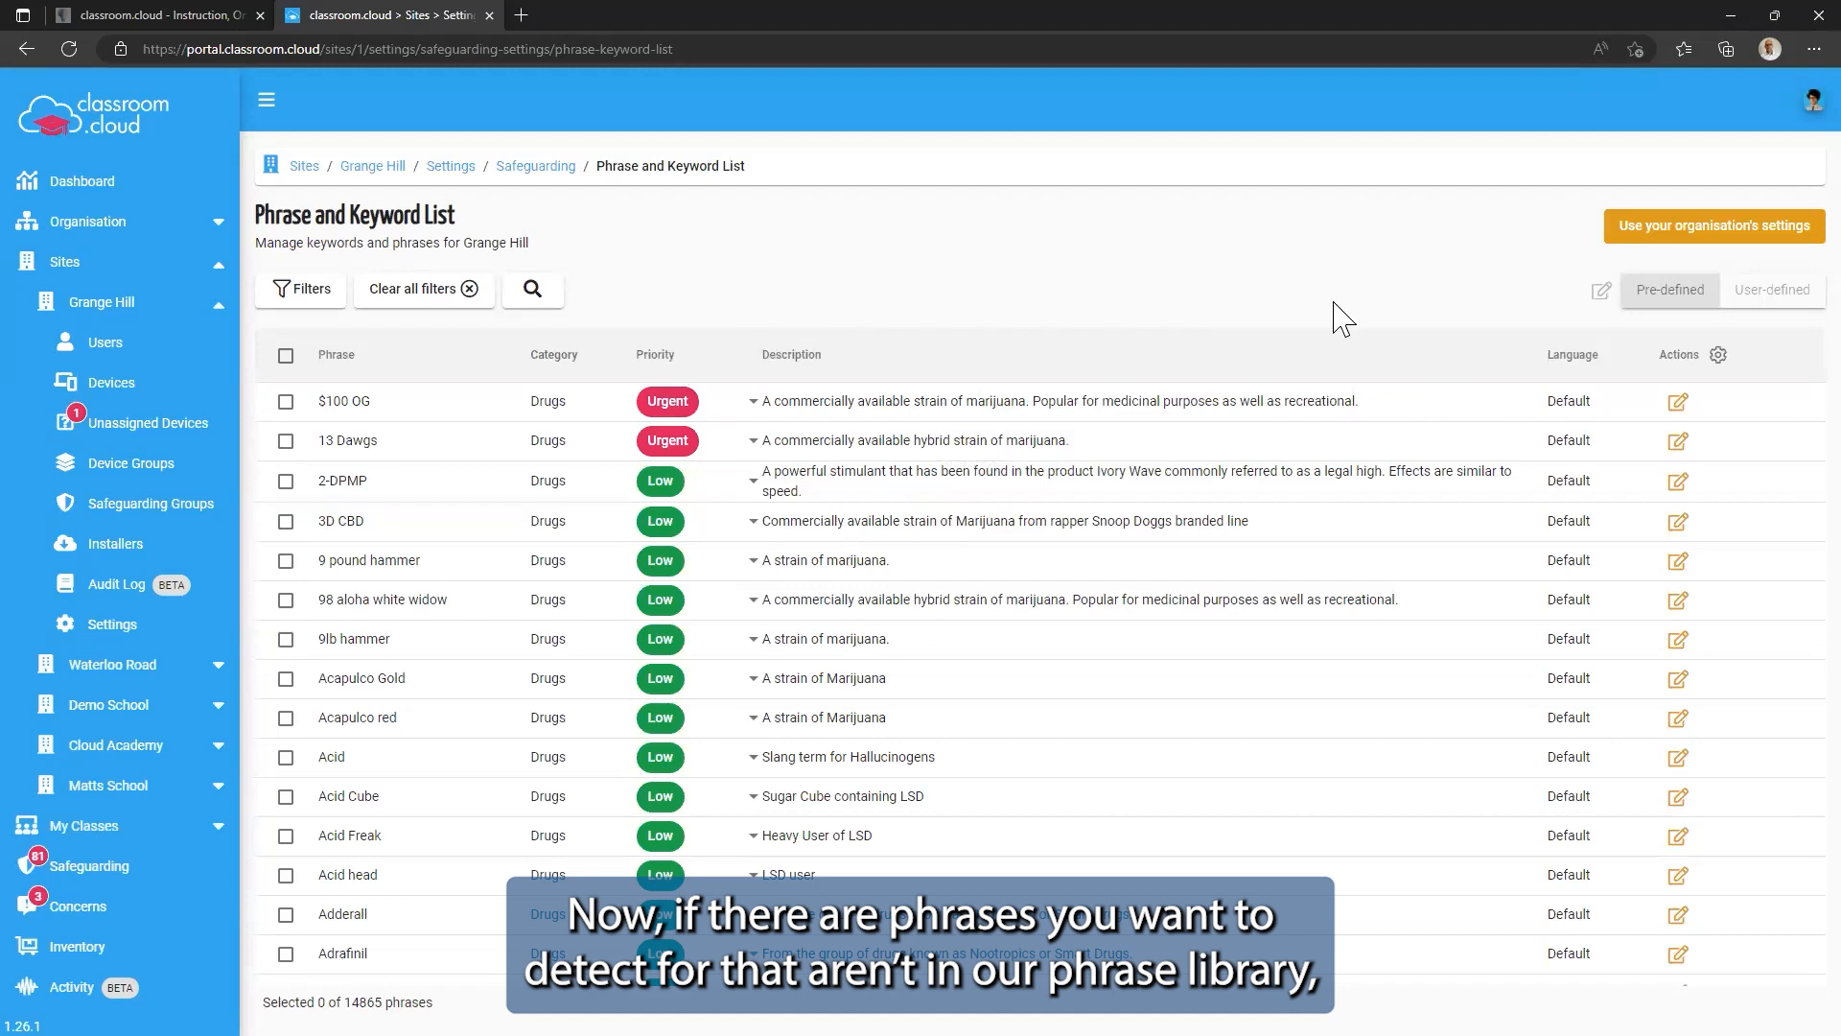
pyautogui.click(1750, 297)
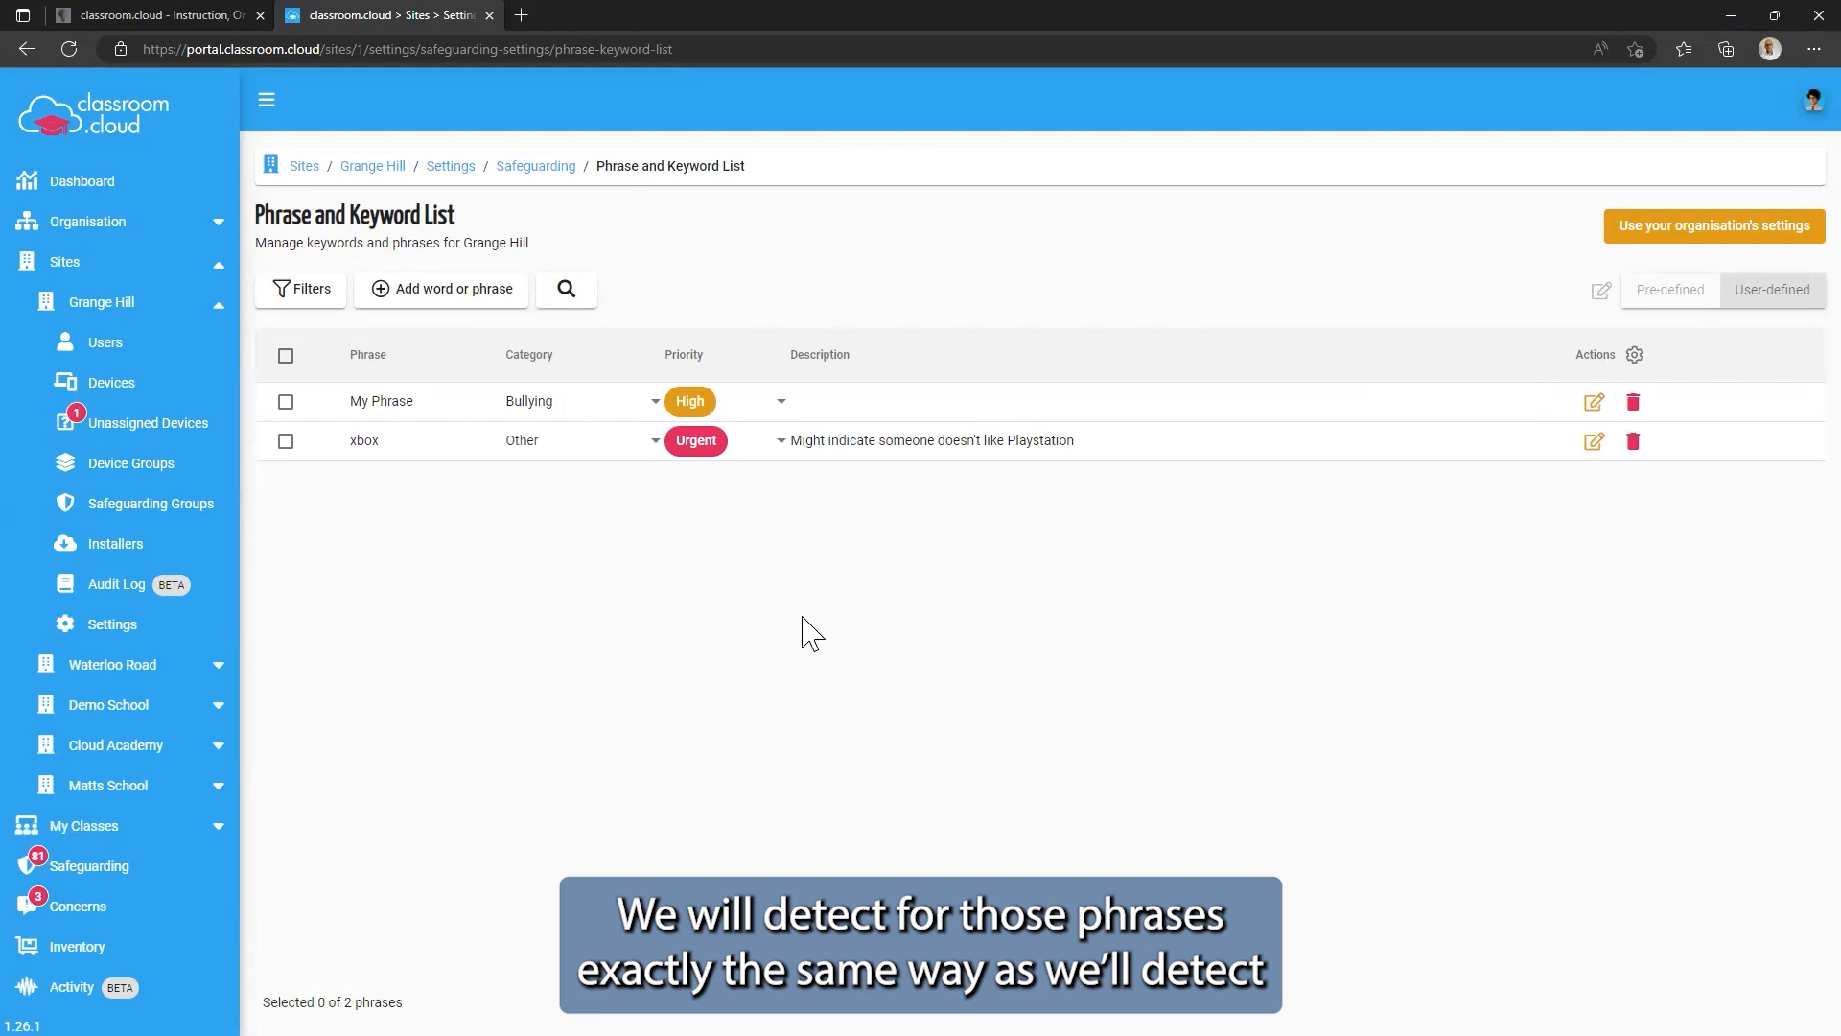
# Open the Phrase and Keyword Settings in the safeguarding settings and look through the additional language packs without changing the selection
pyautogui.click(534, 167)
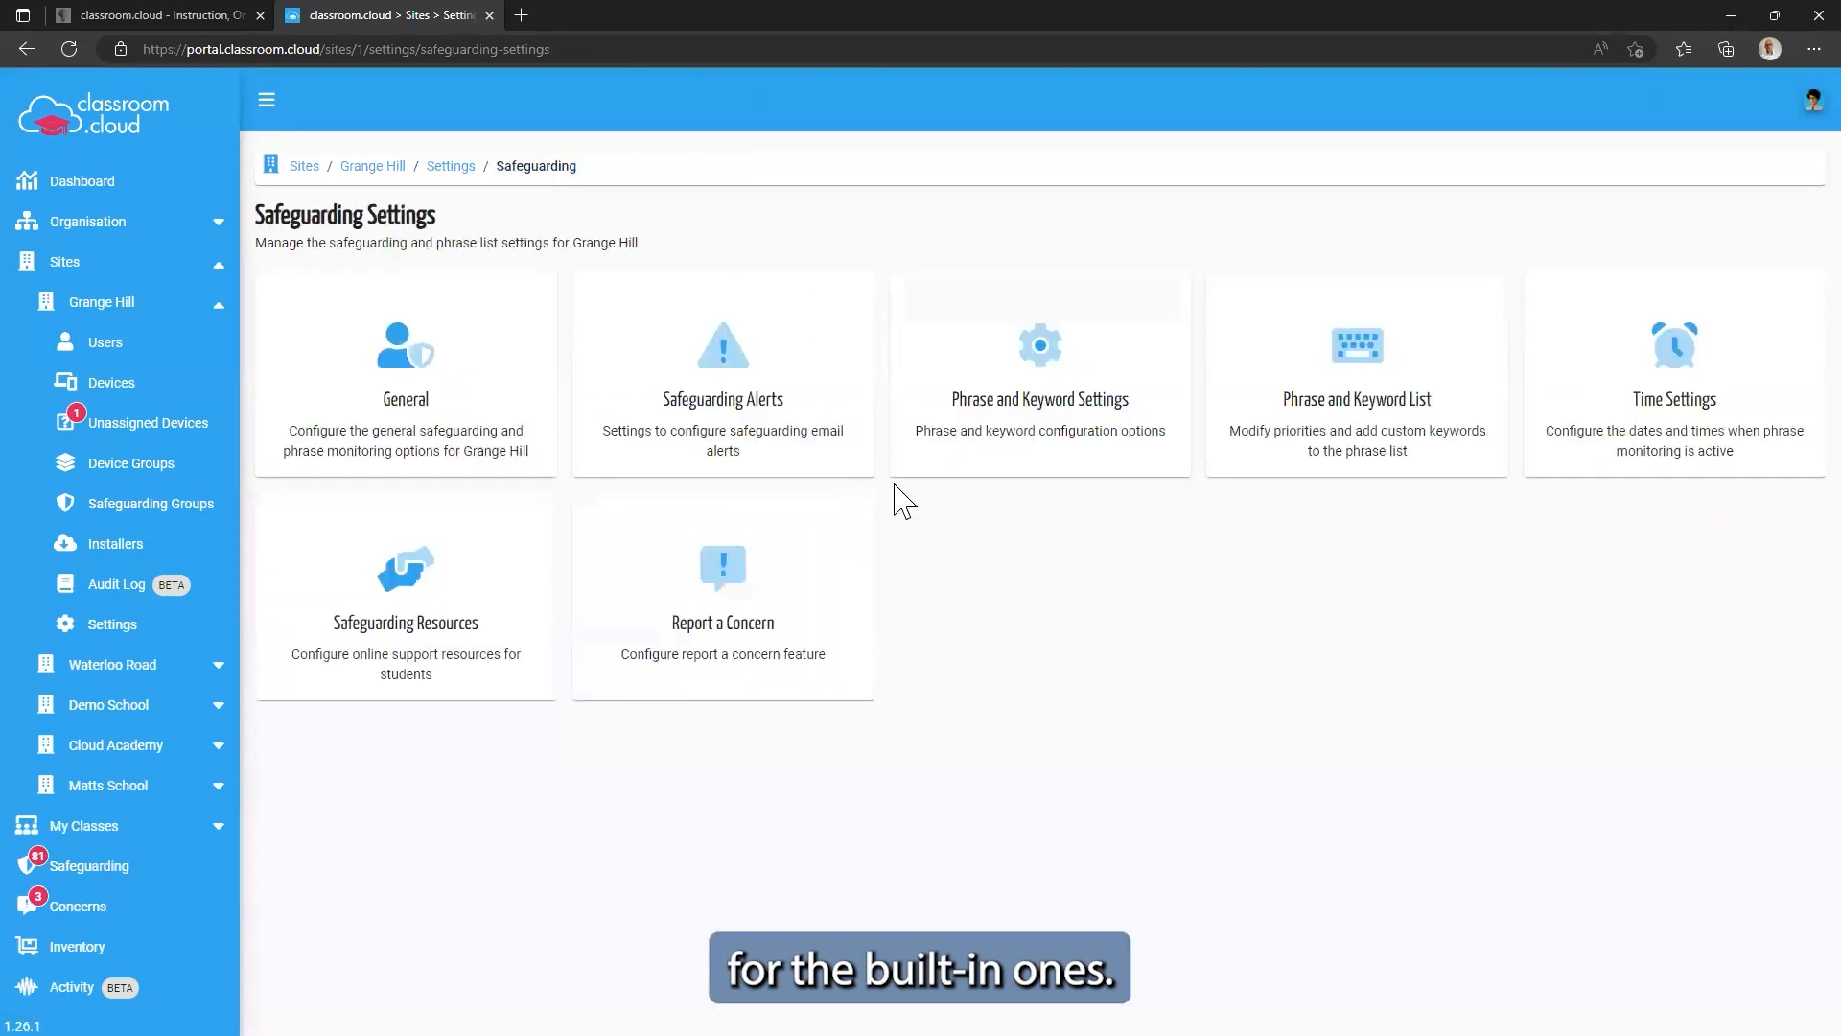
pyautogui.click(954, 444)
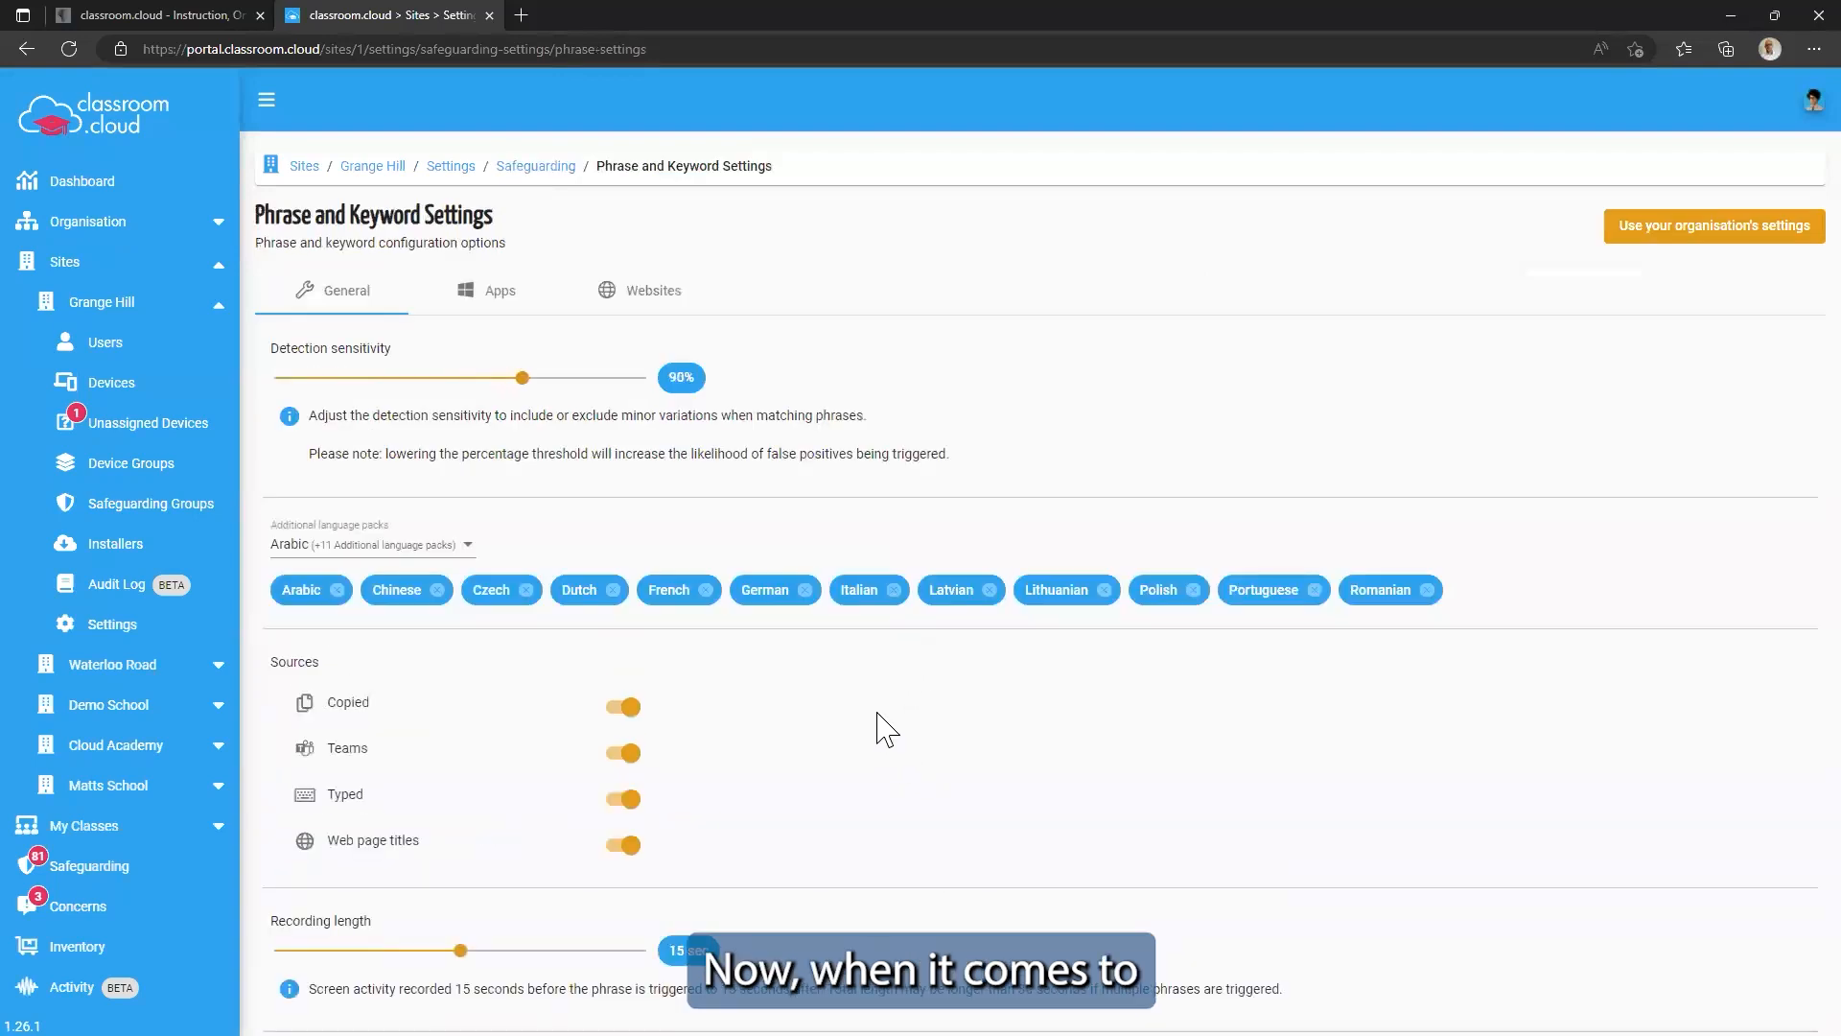
pyautogui.scroll(-1, 878, 724)
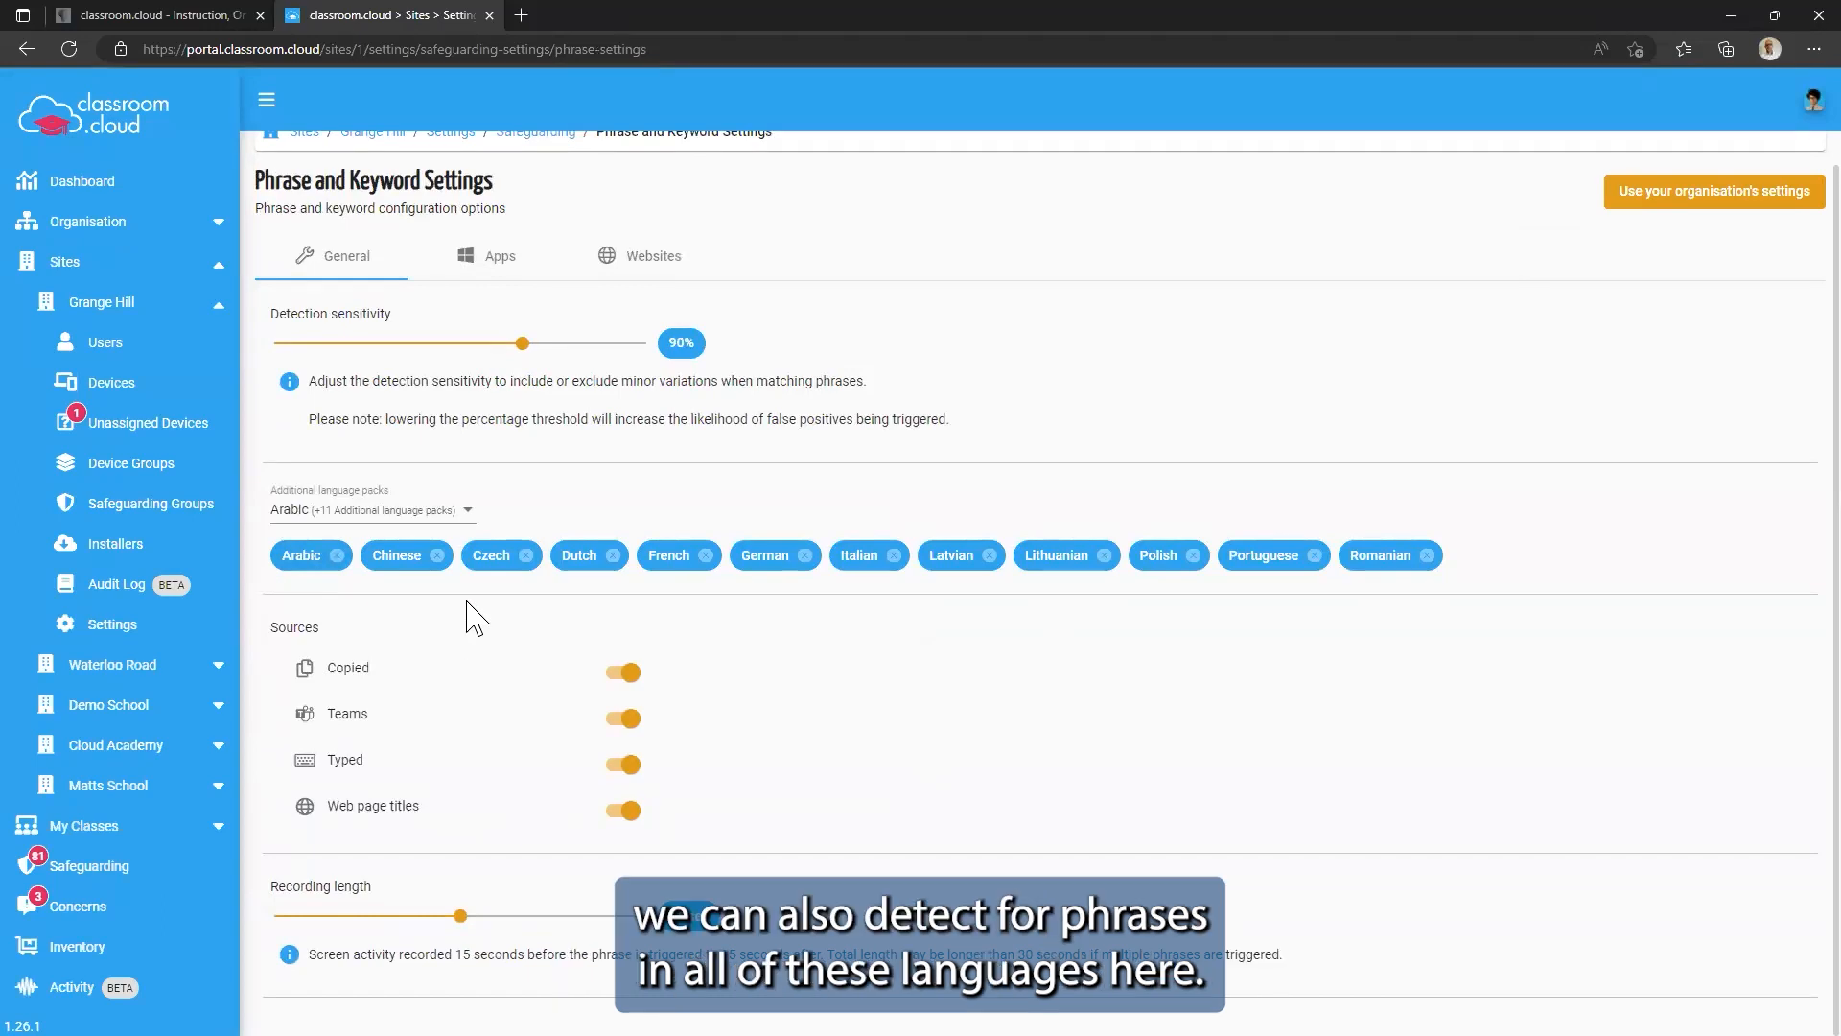
pyautogui.click(470, 516)
pyautogui.scroll(-3, 439, 638)
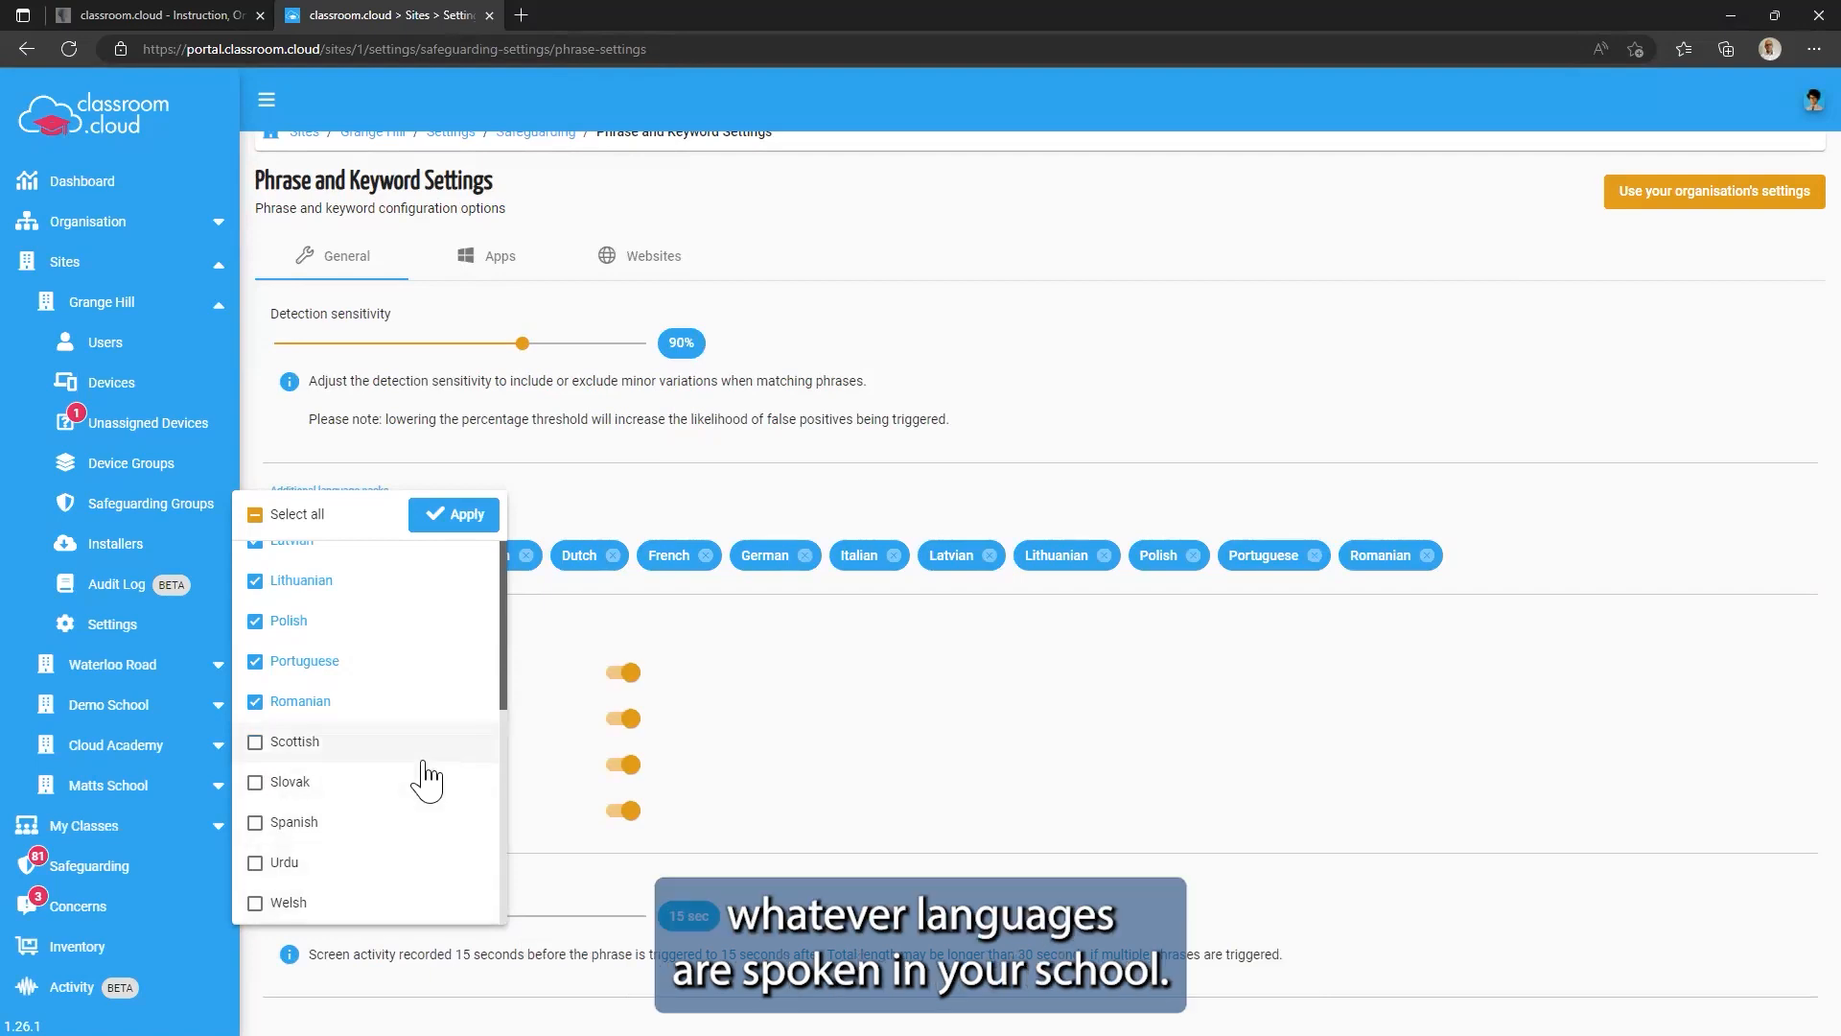
pyautogui.scroll(3, 424, 778)
pyautogui.scroll(3, 424, 778)
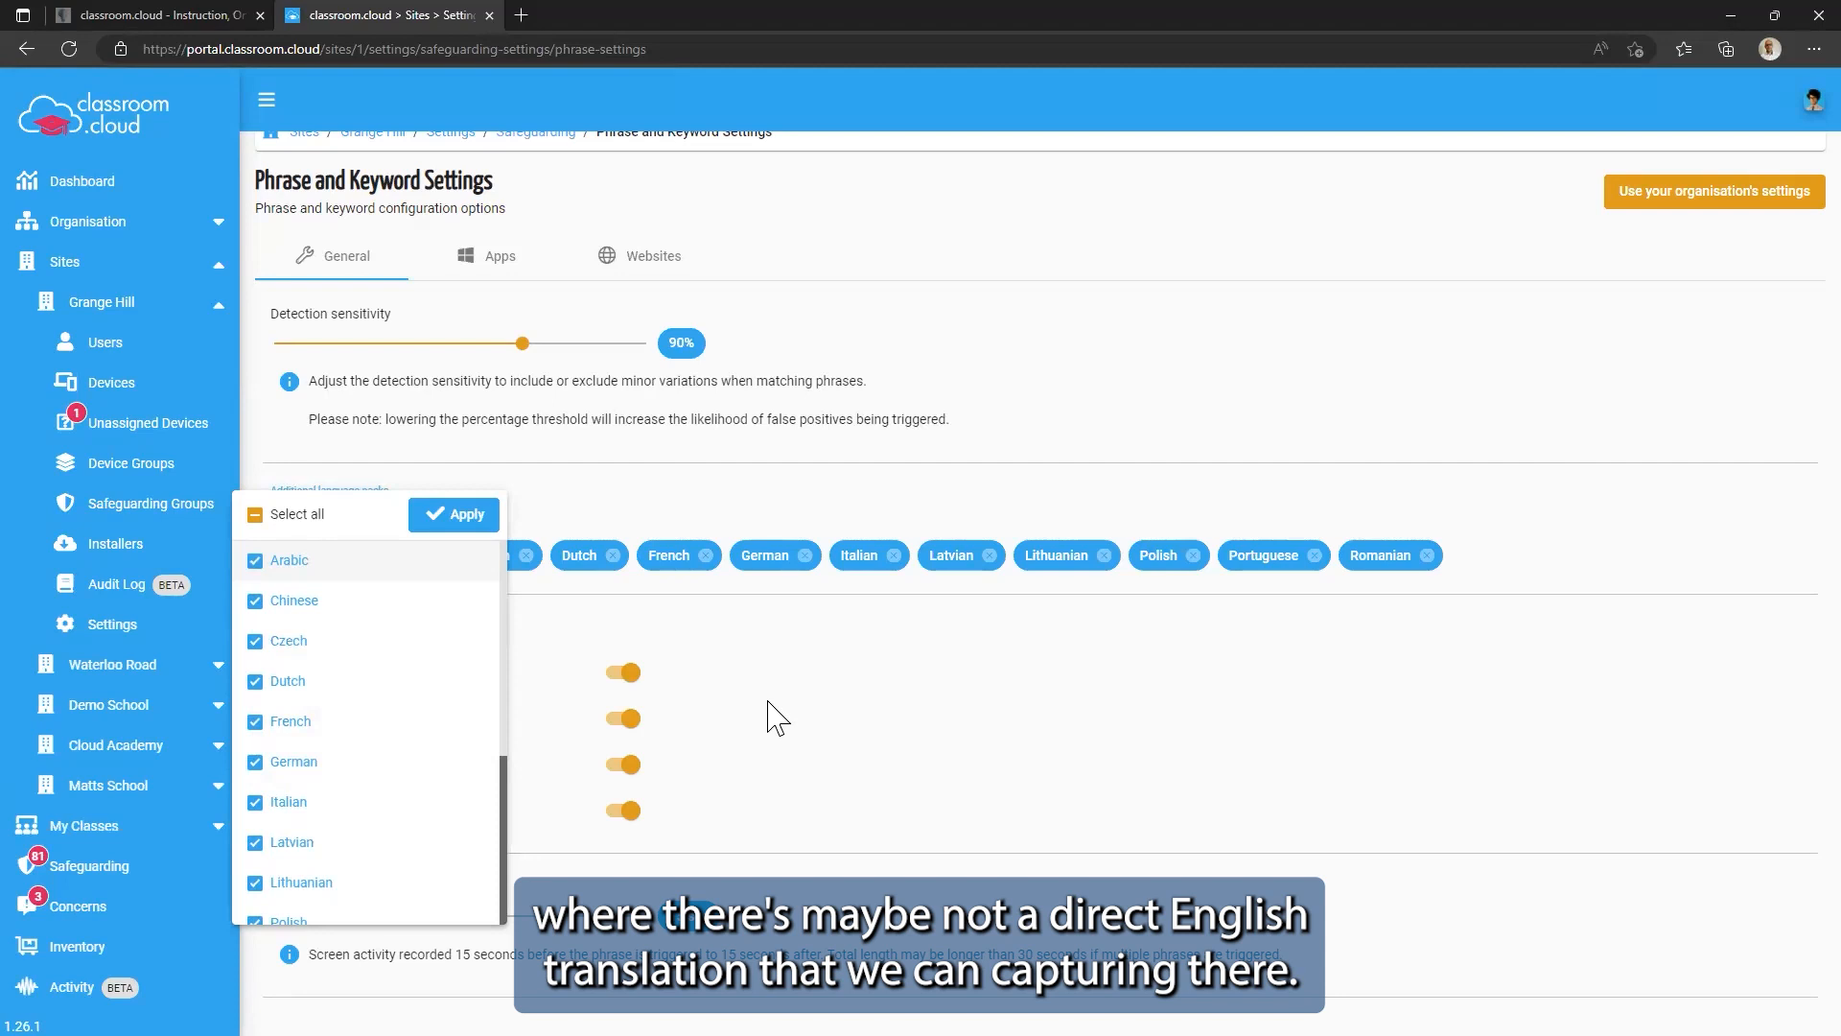
pyautogui.click(777, 718)
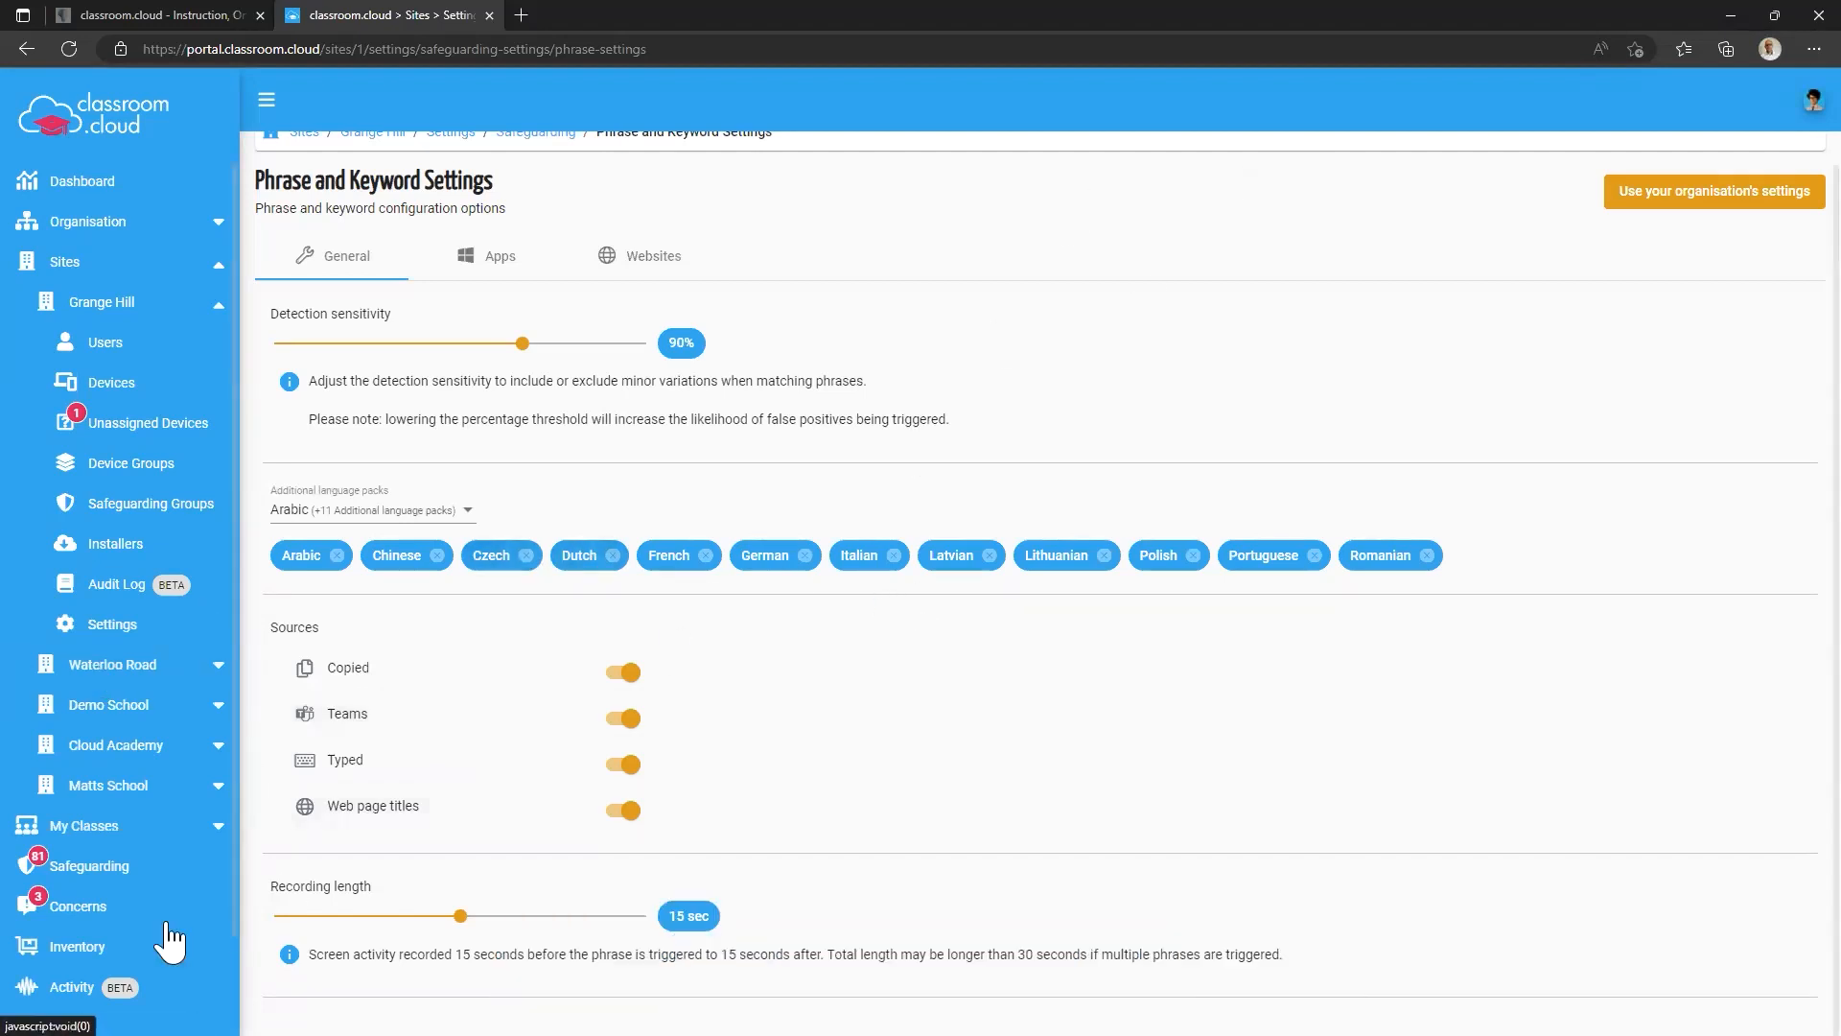
# Show the organisation's safeguarding phrase matches as a list and filter them by date to Yesterday
pyautogui.click(108, 868)
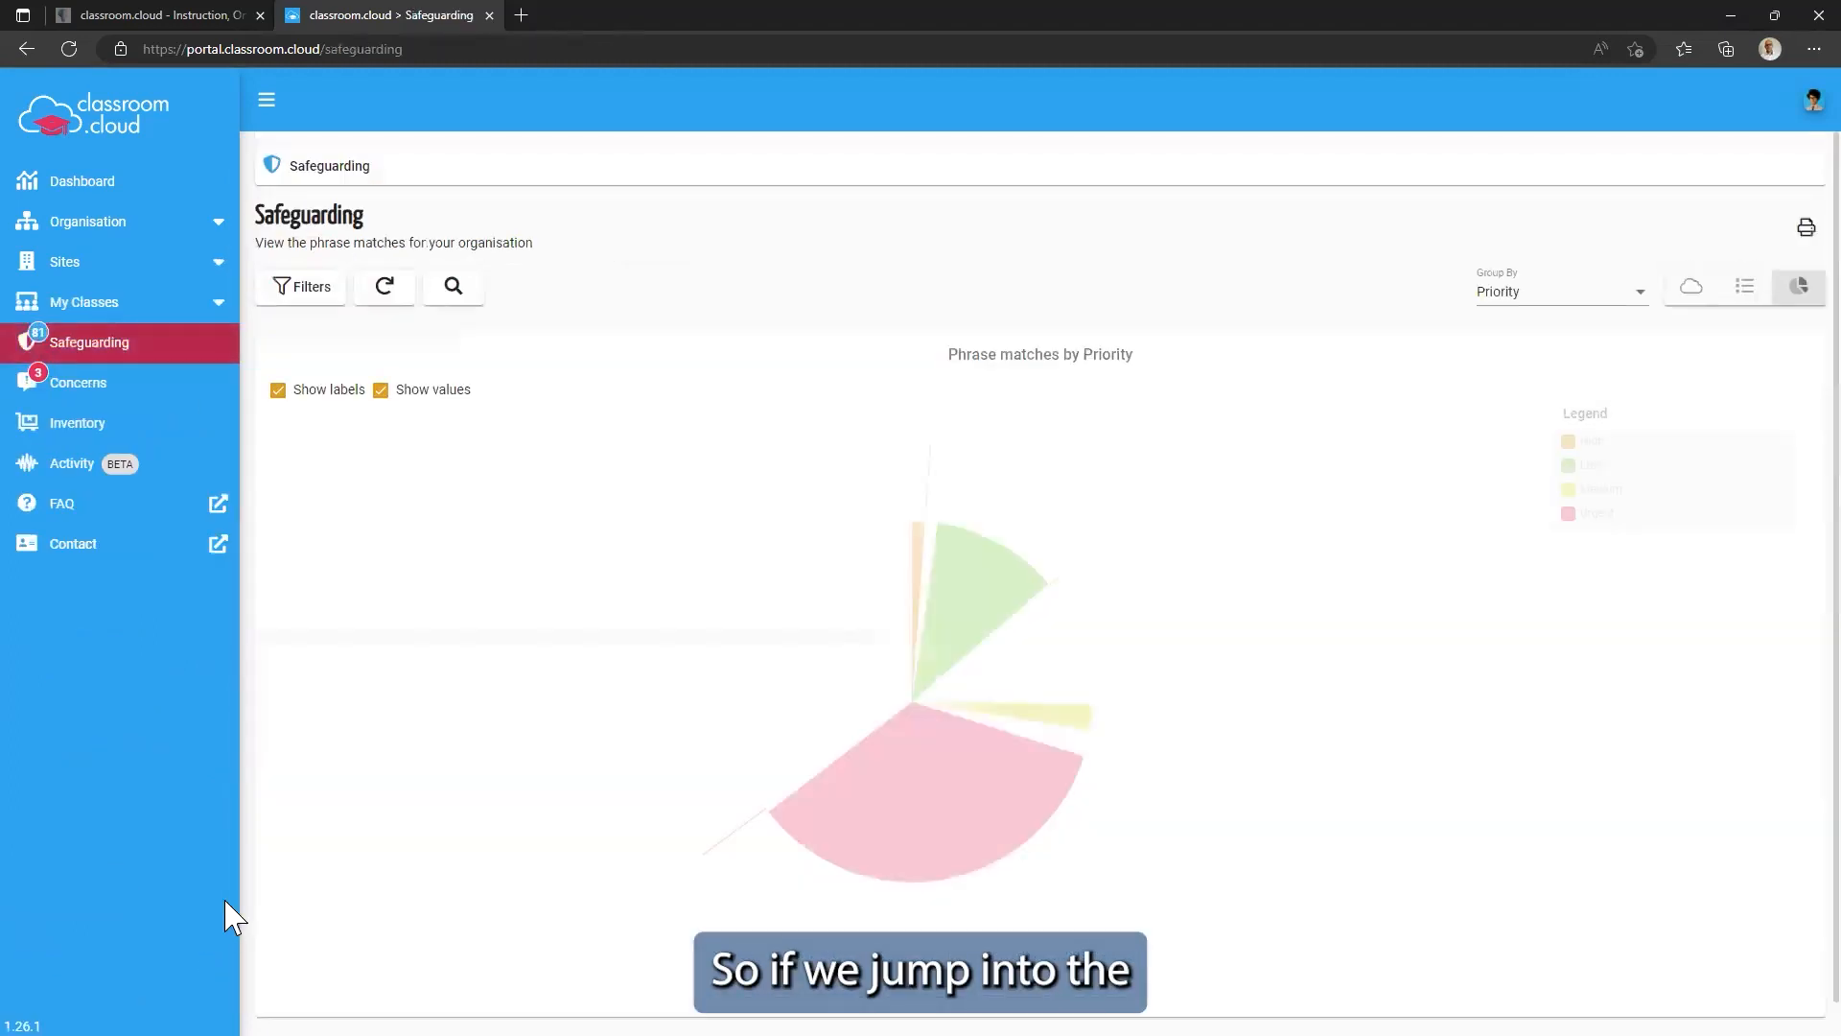
pyautogui.click(1743, 303)
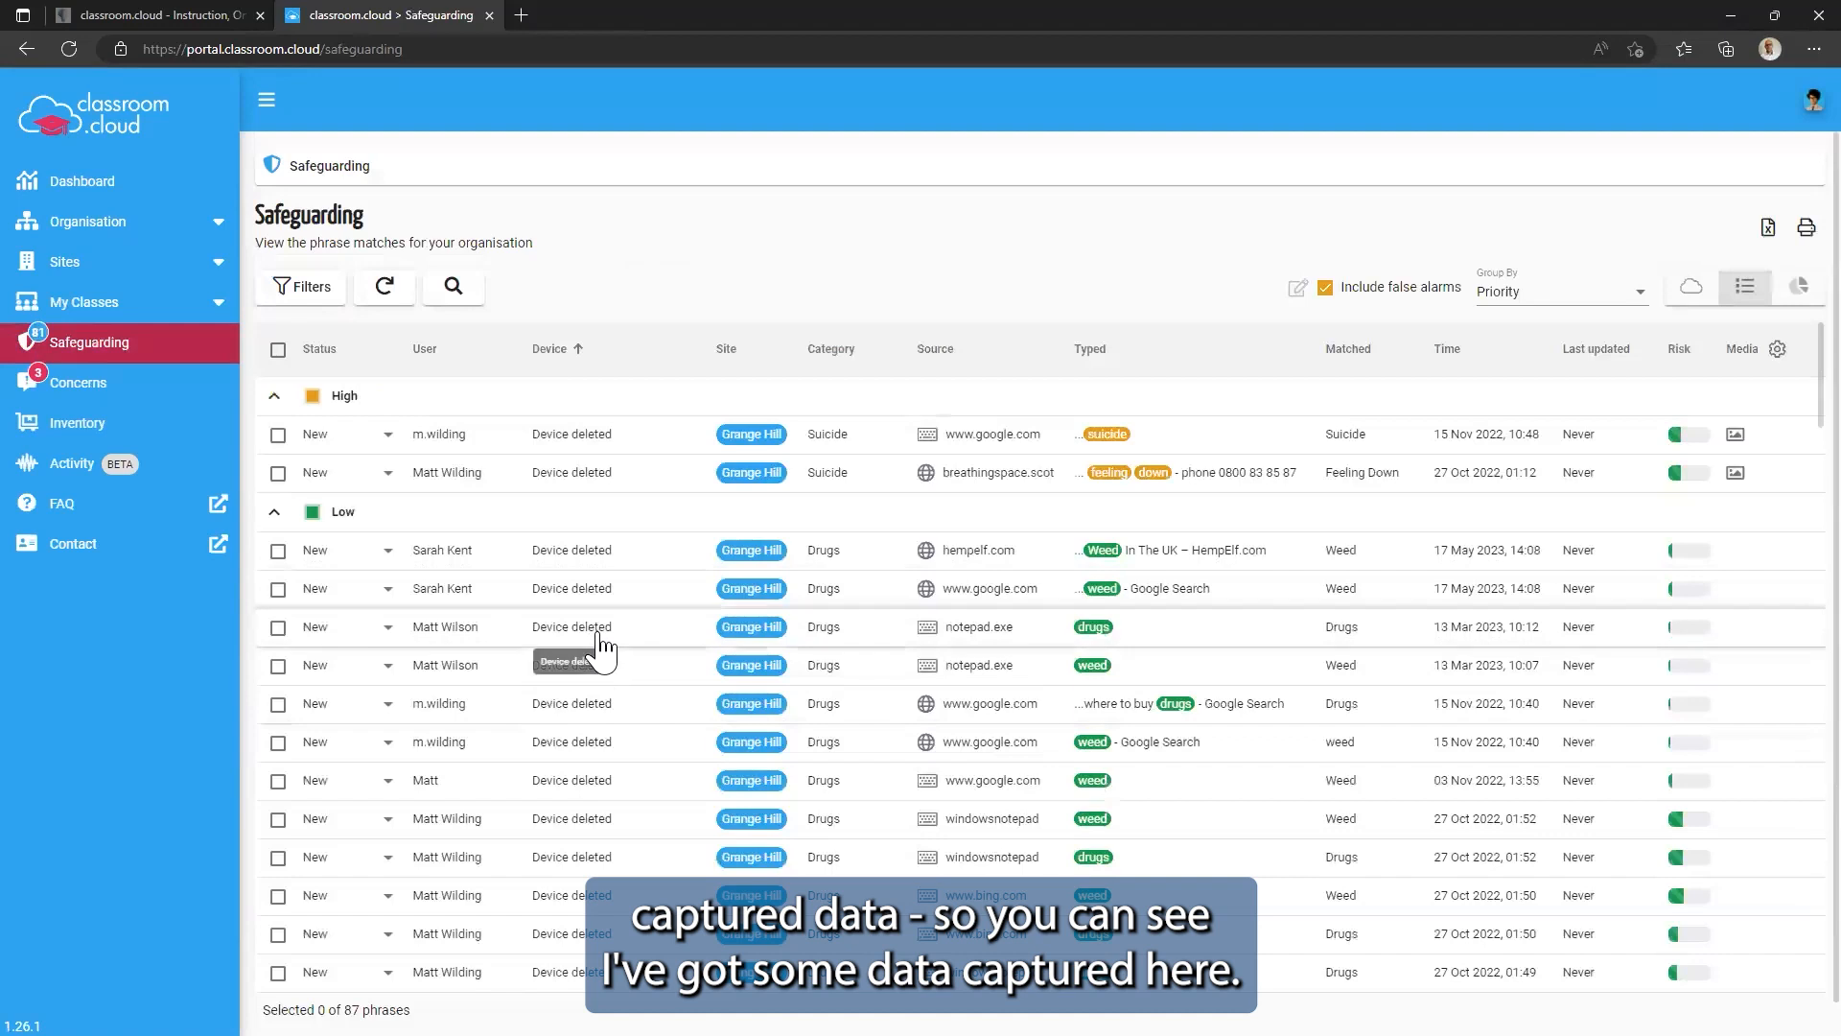
pyautogui.scroll(-15, 605, 644)
pyautogui.scroll(-10, 604, 644)
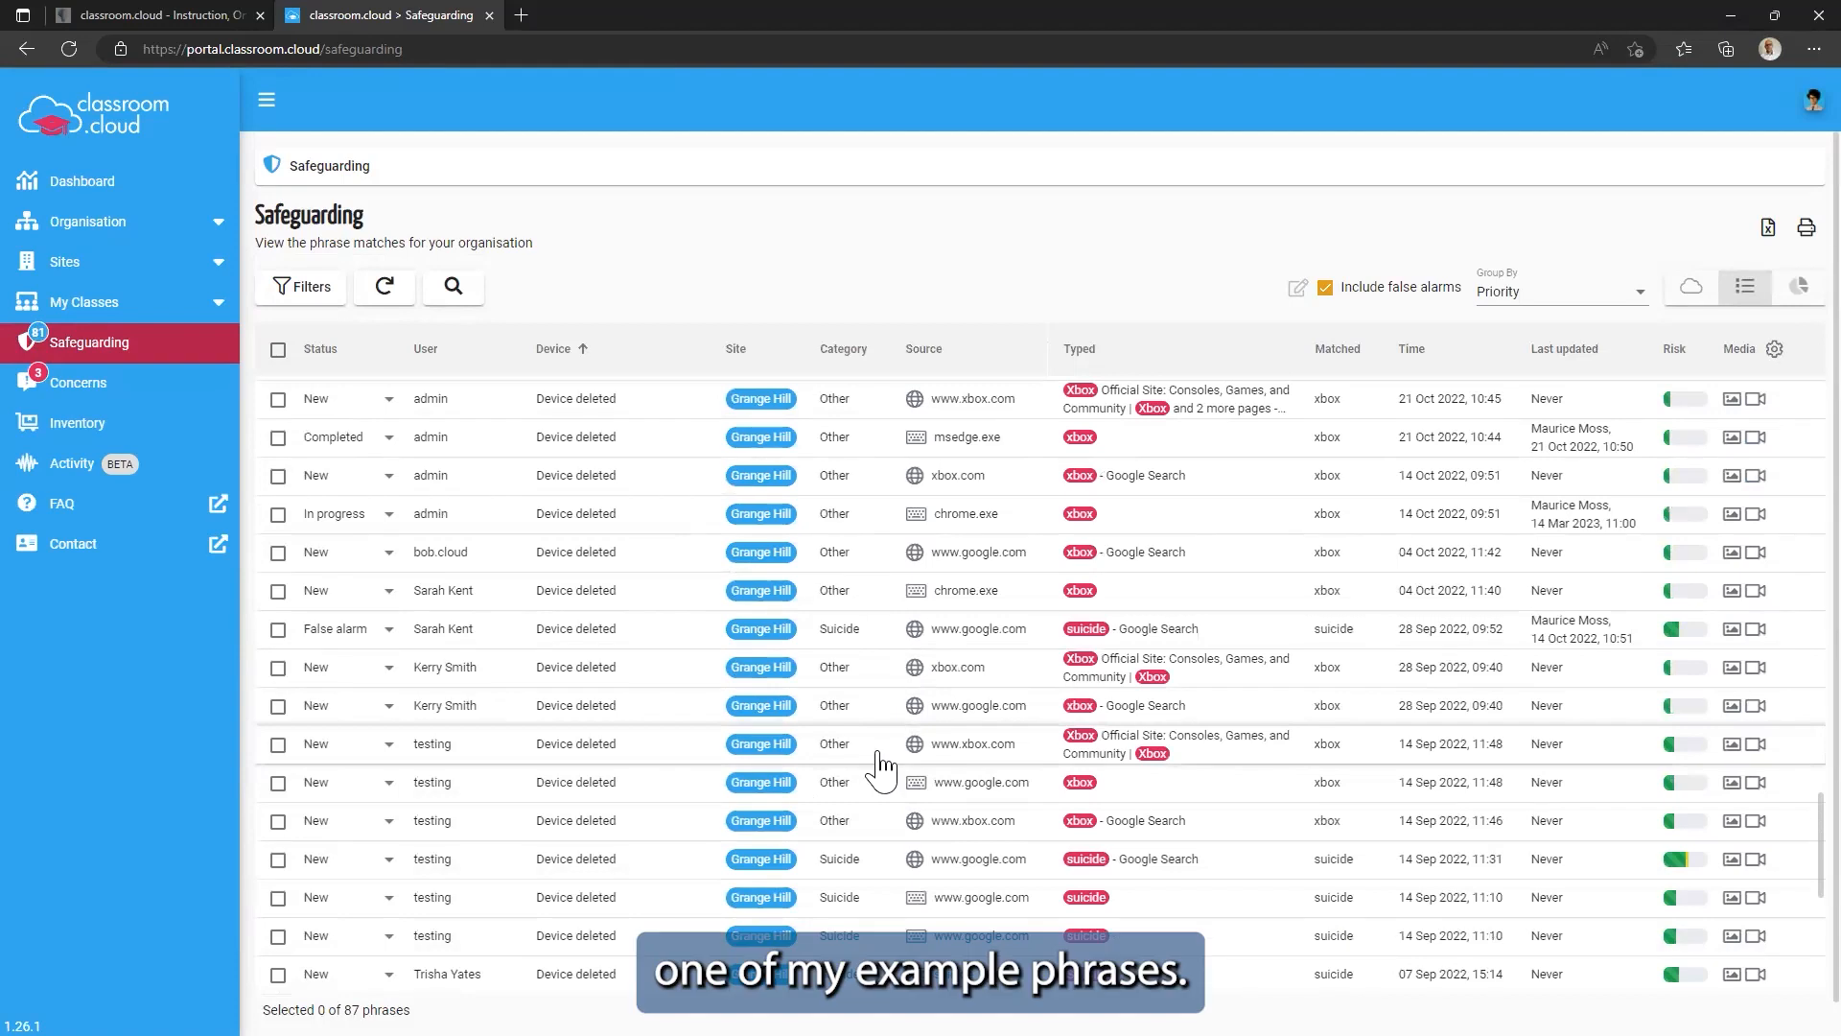
pyautogui.scroll(8, 881, 765)
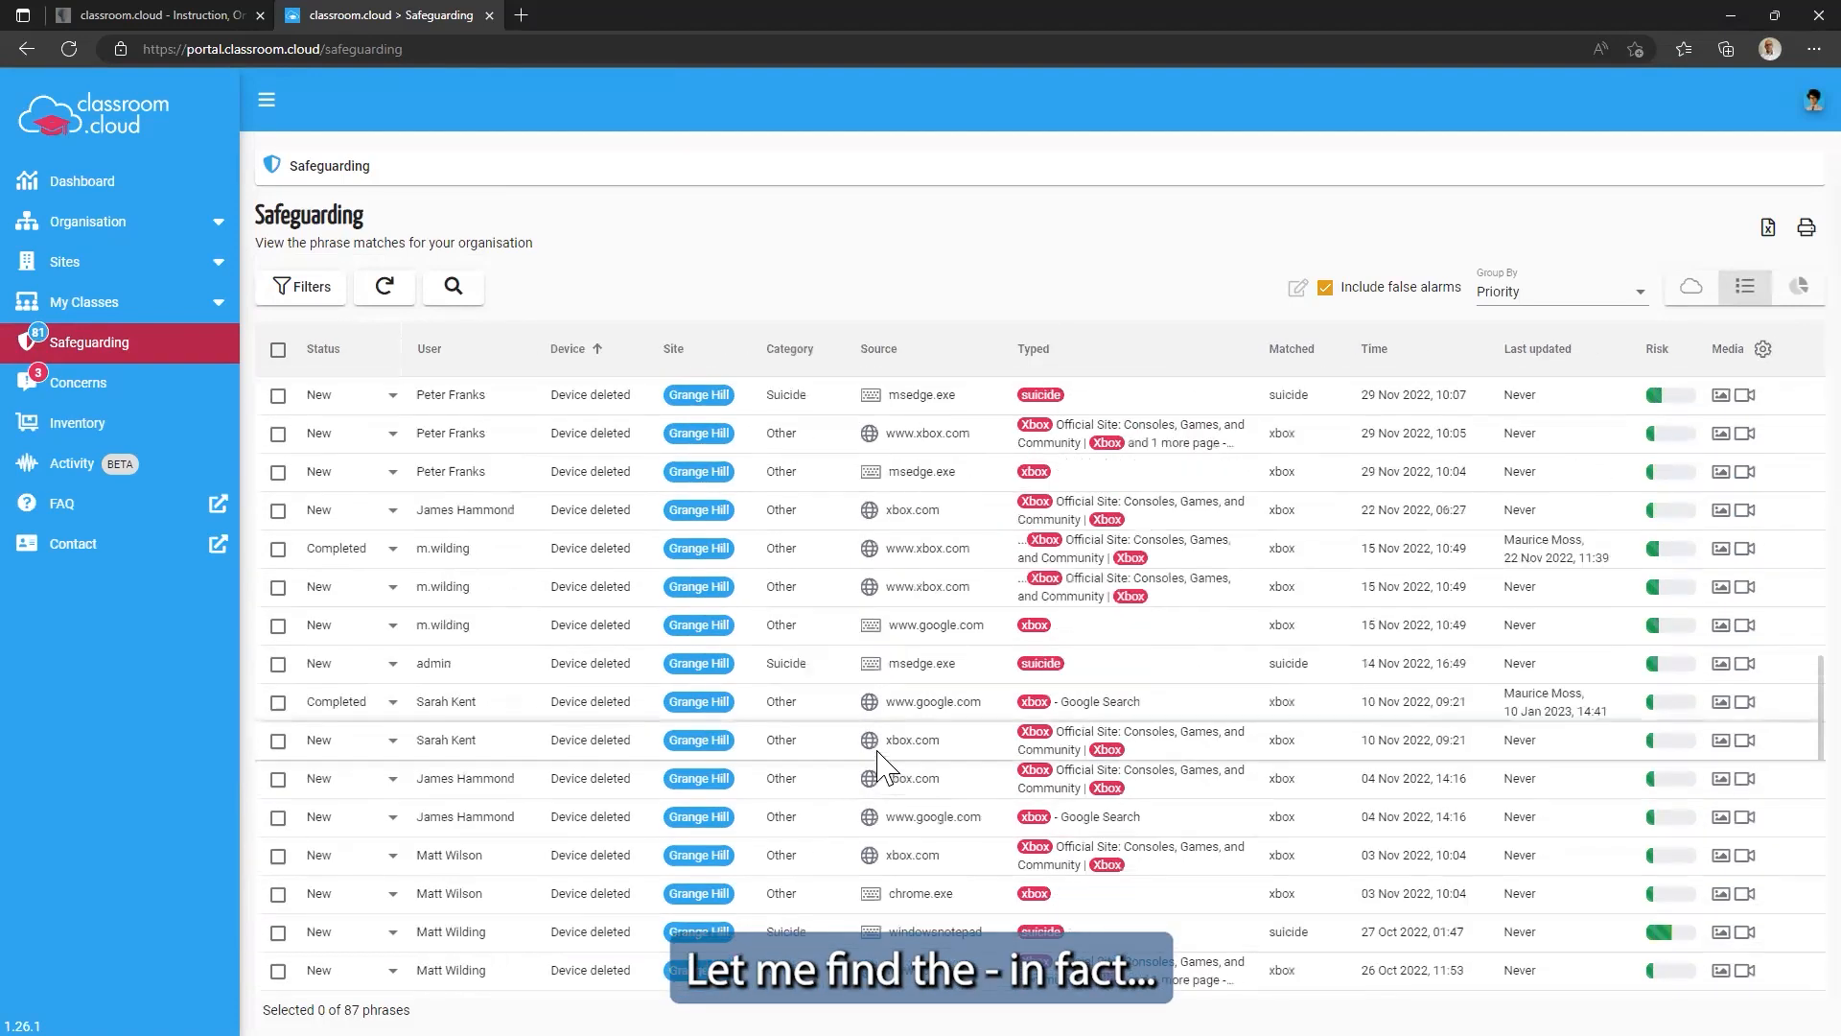
pyautogui.scroll(5, 880, 764)
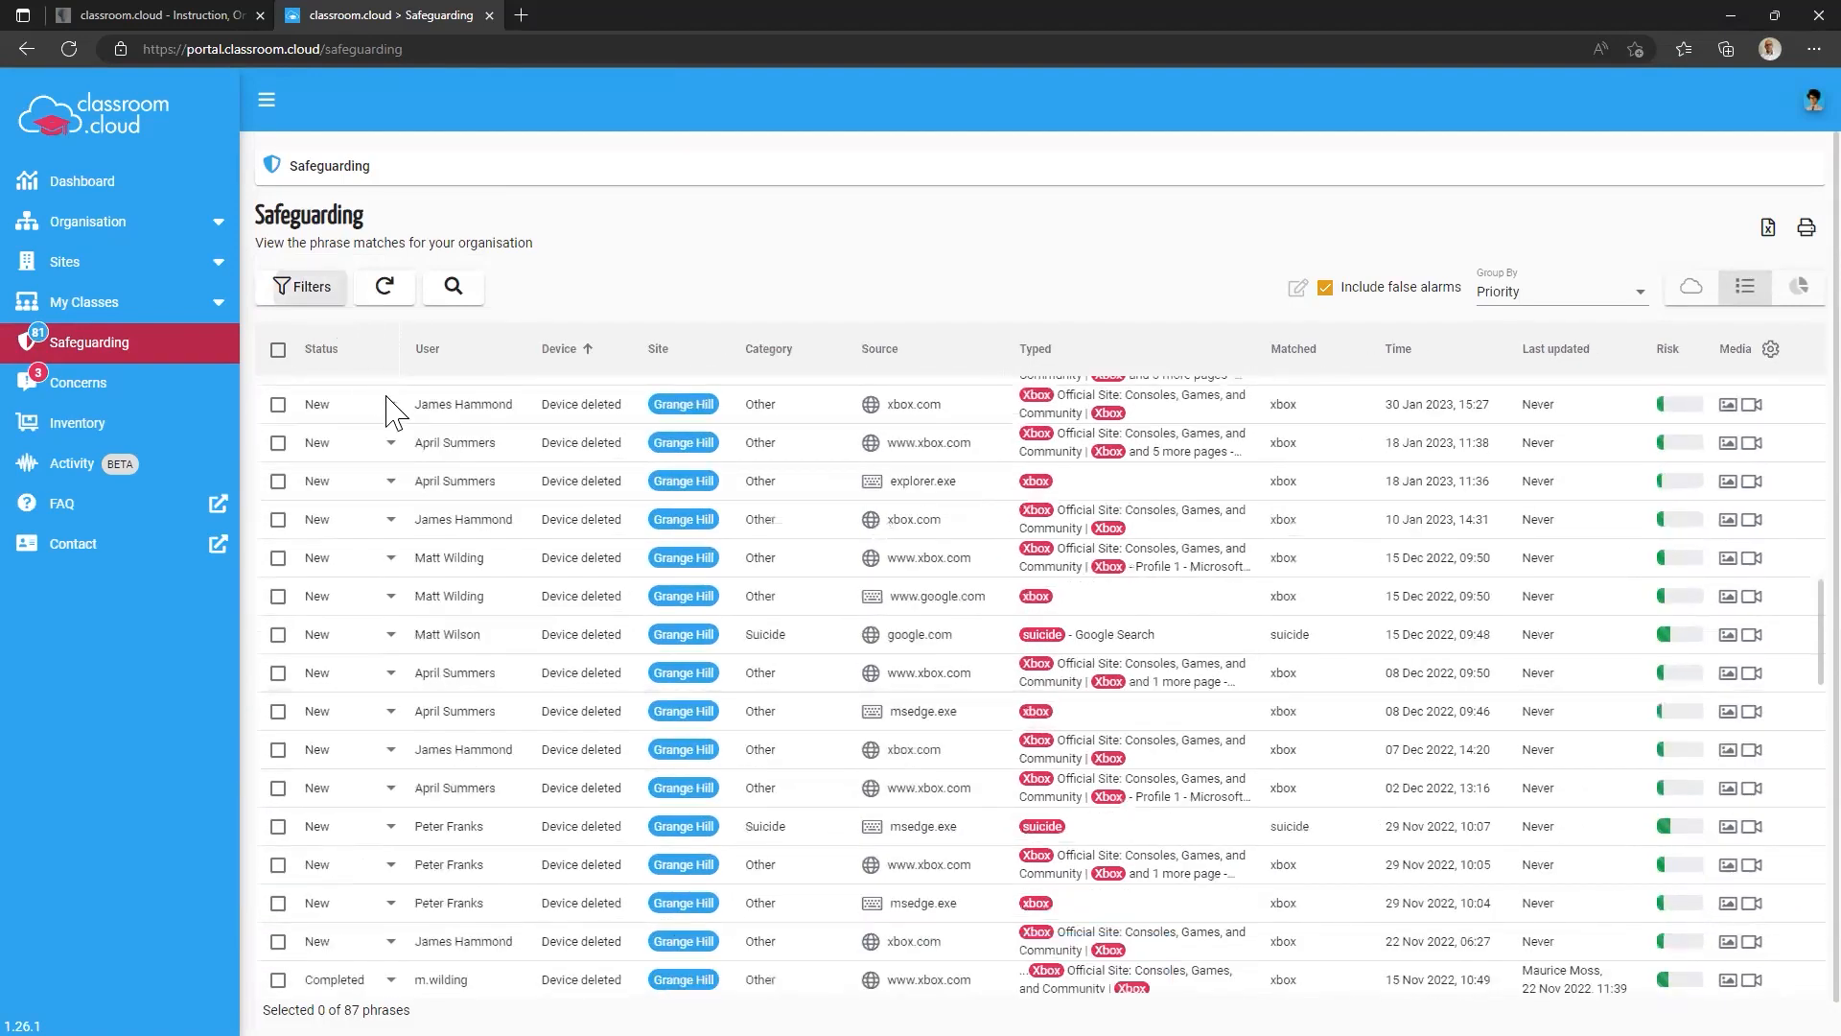
pyautogui.click(388, 475)
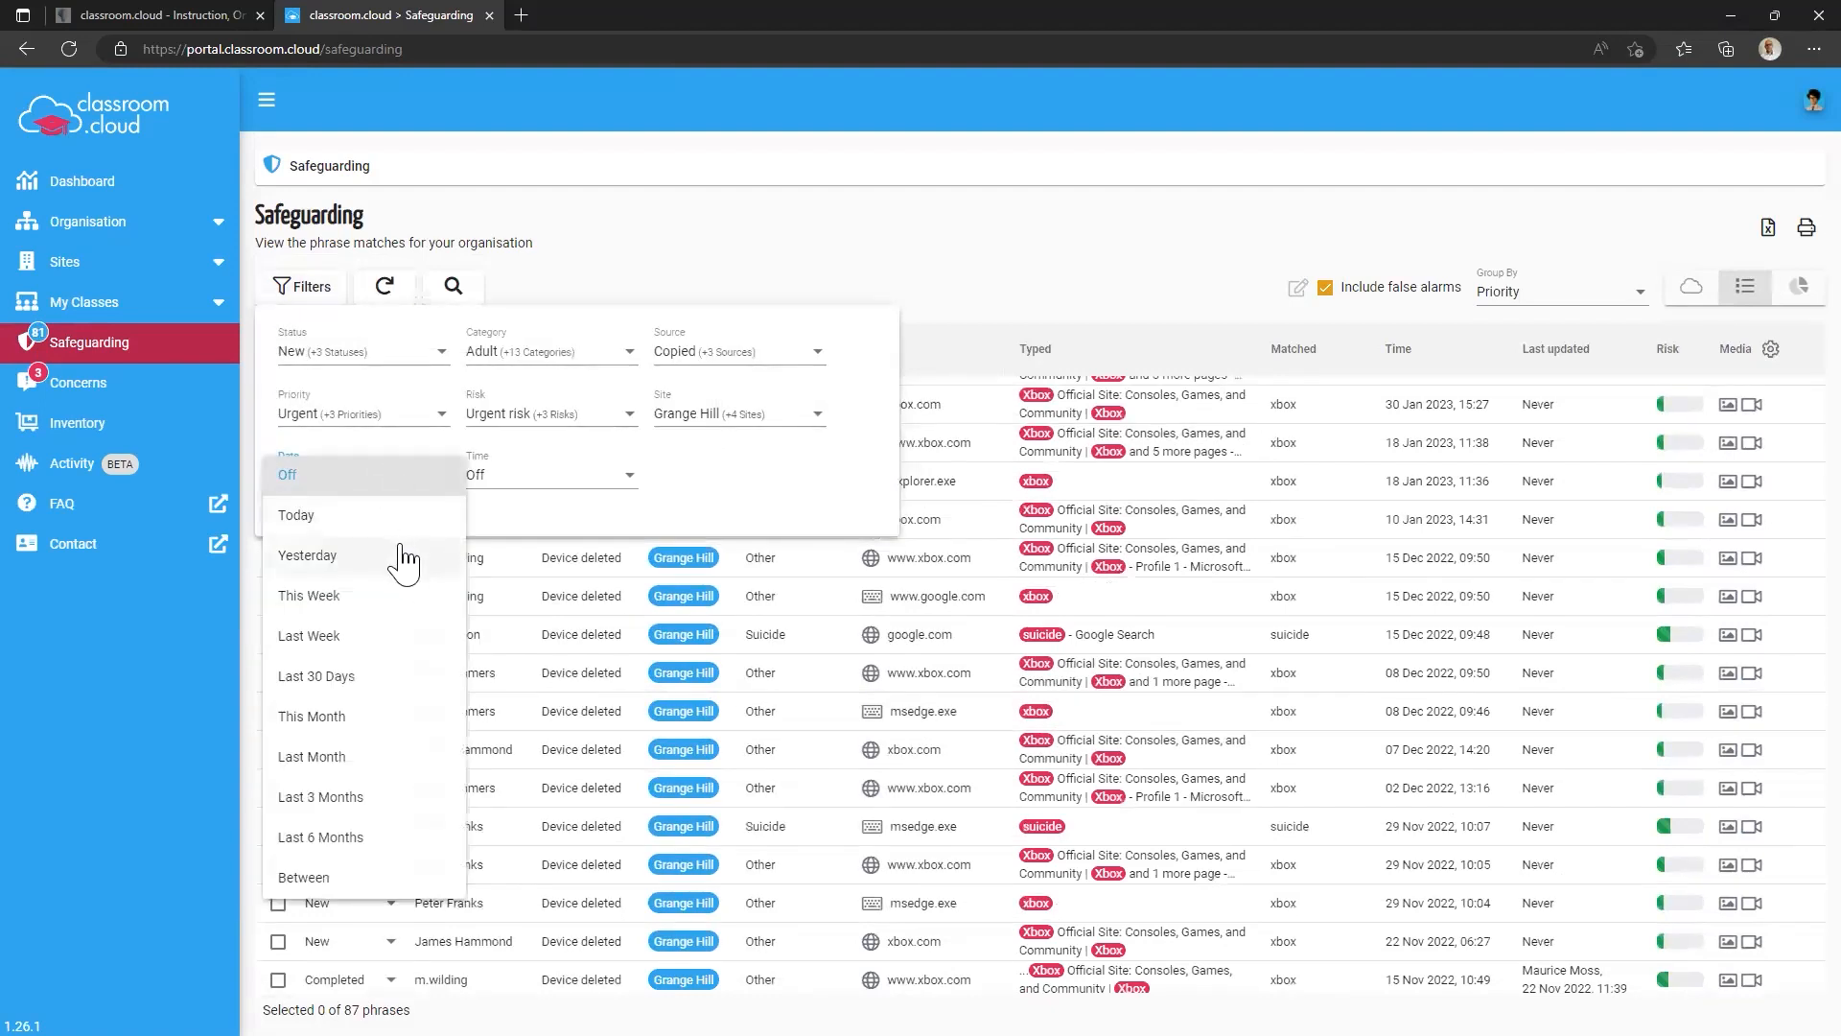
pyautogui.click(403, 557)
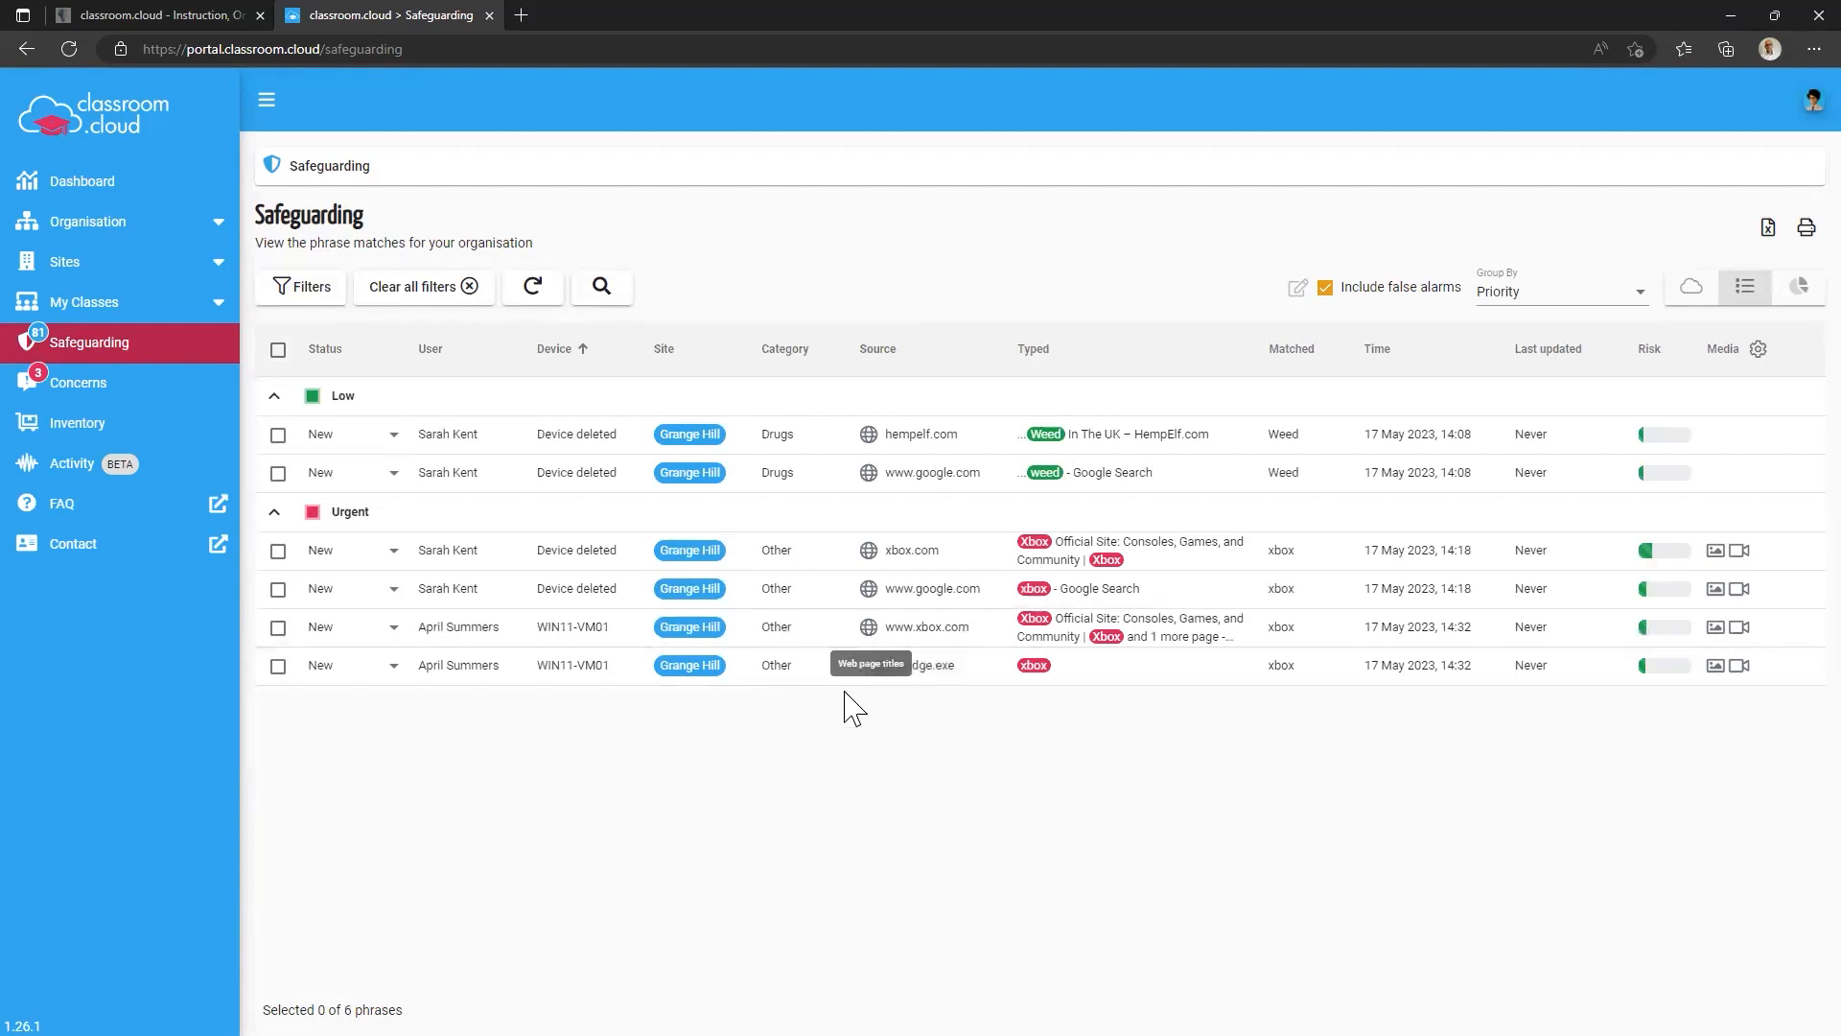
# Open the urgent xbox match from msedge.exe, enlarge its captured screenshot, and close the enlarged image
pyautogui.click(808, 667)
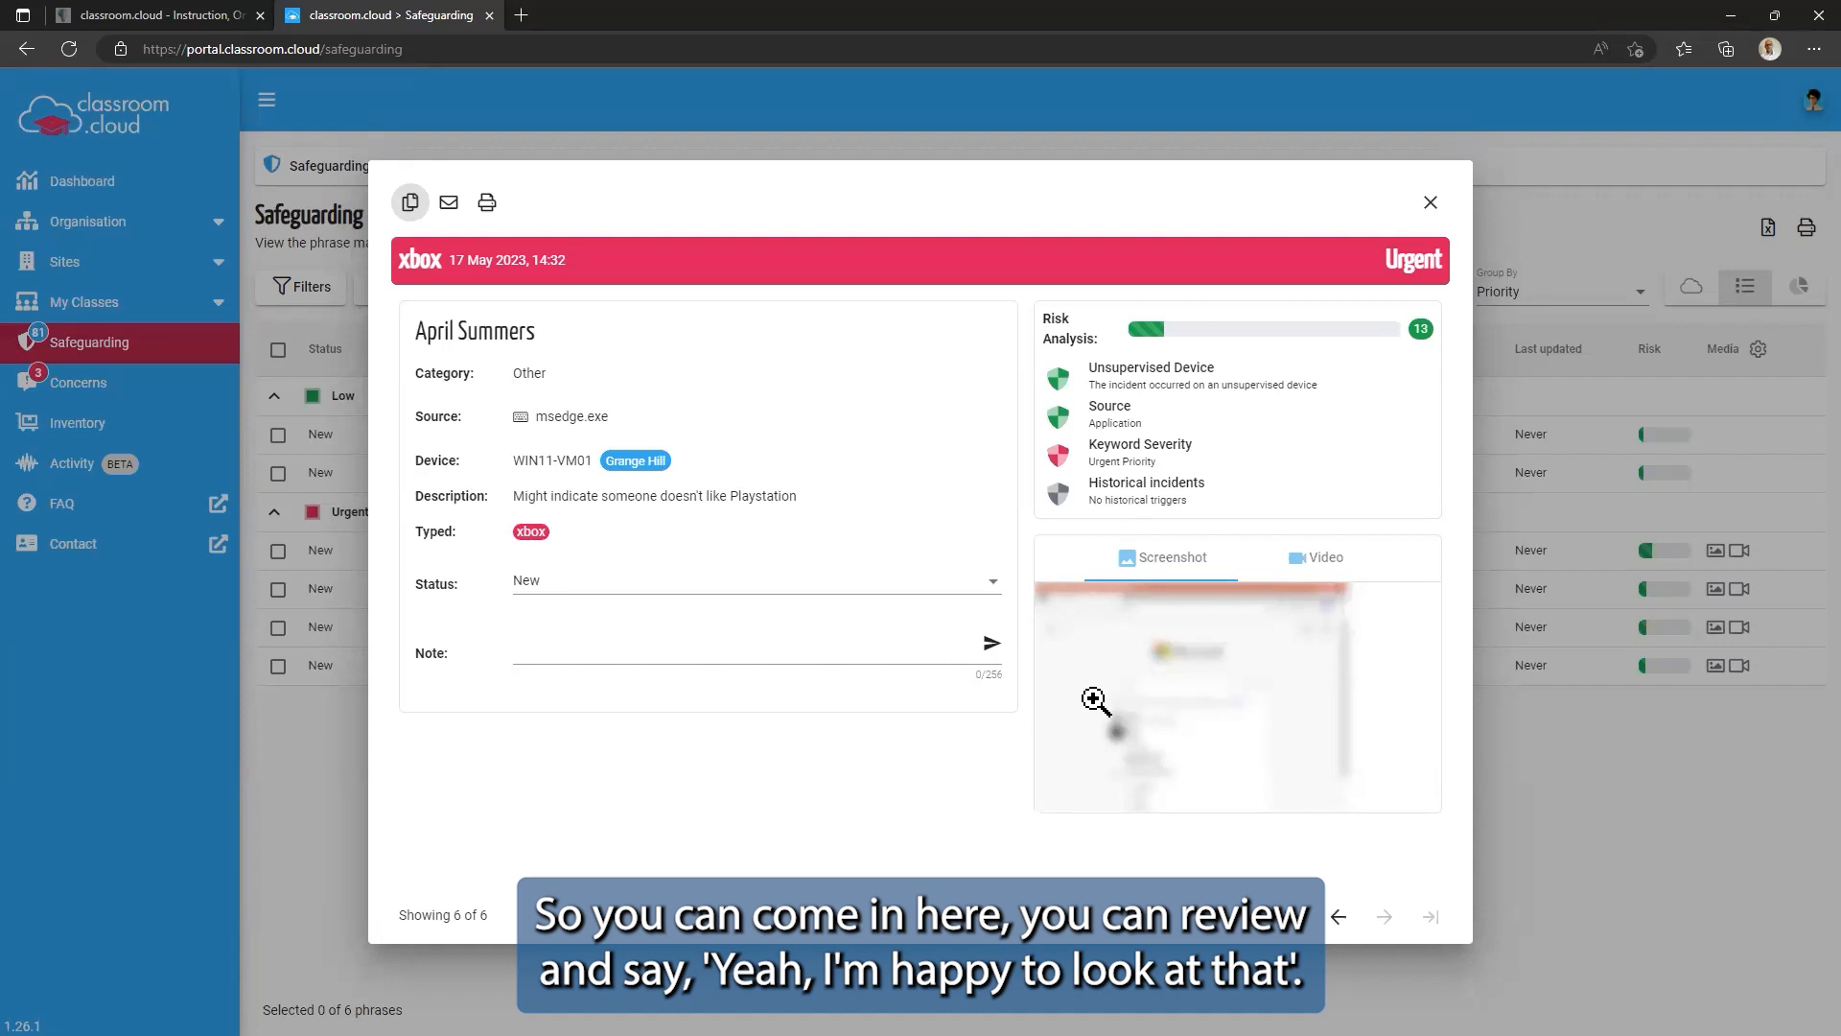
pyautogui.click(1104, 688)
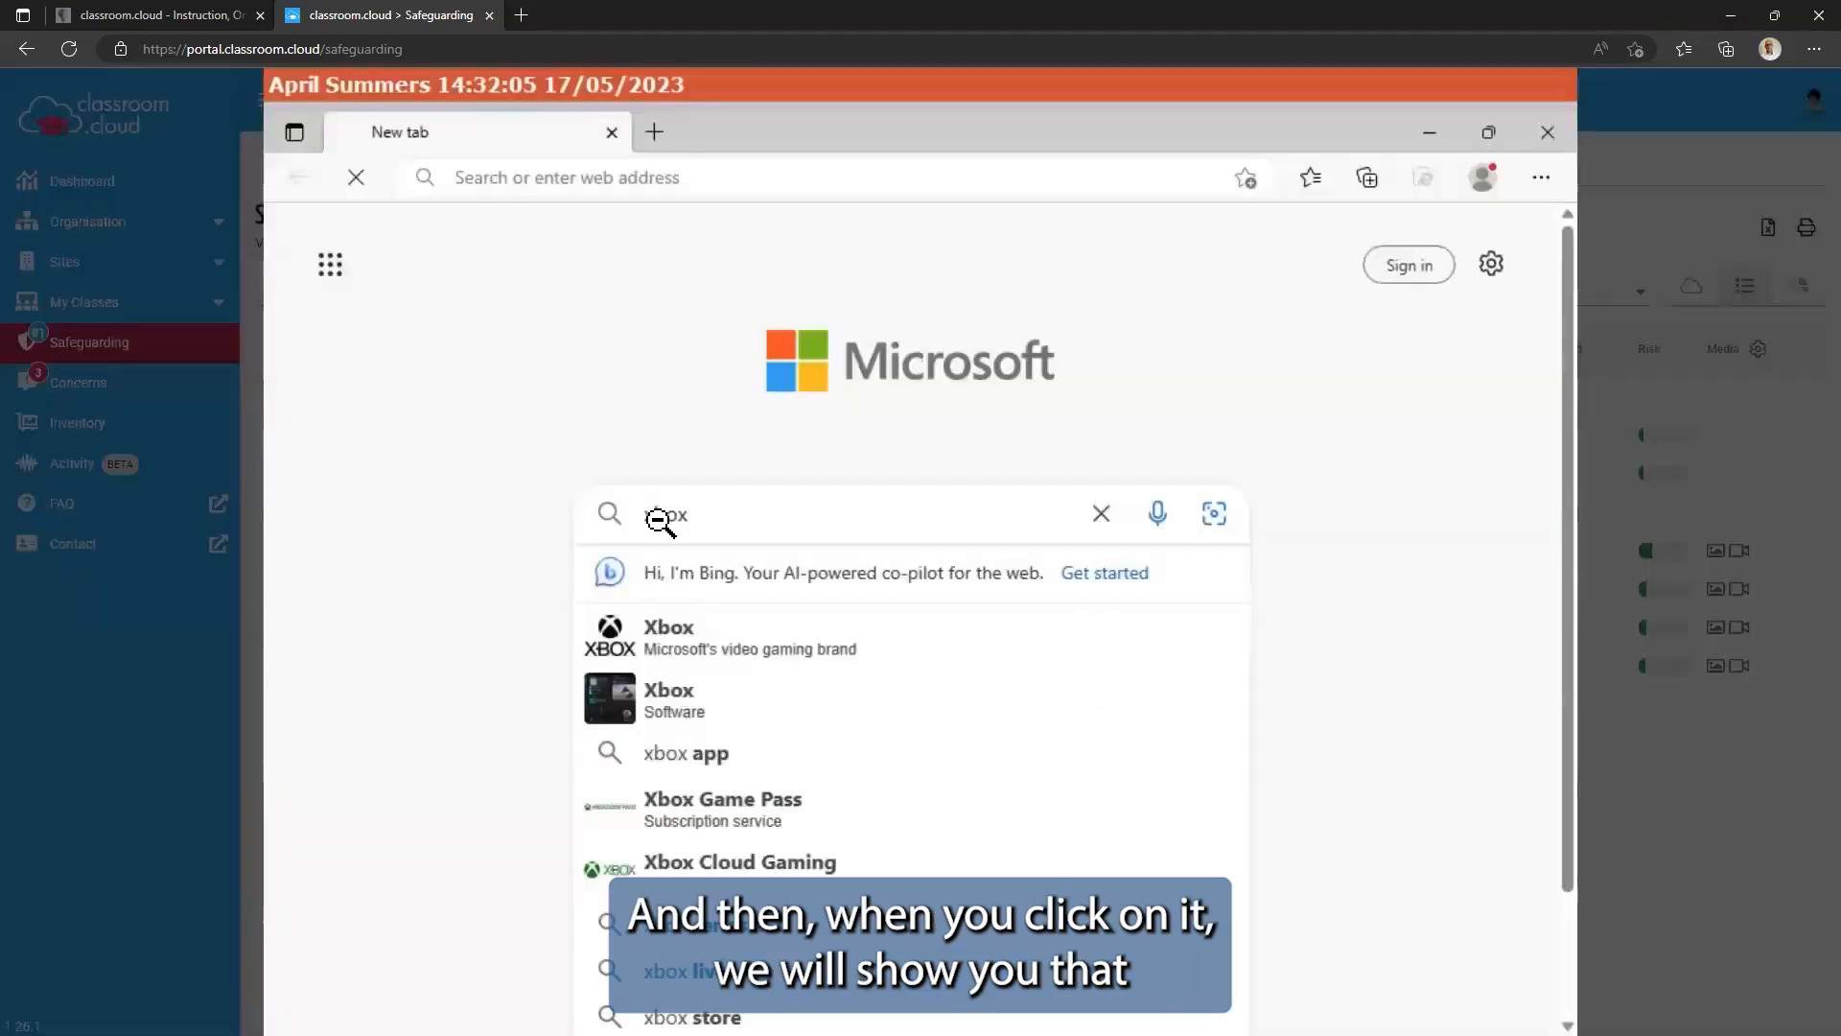
pyautogui.click(1634, 788)
# Play the match's screen recording in full screen and leave full screen
pyautogui.click(1338, 563)
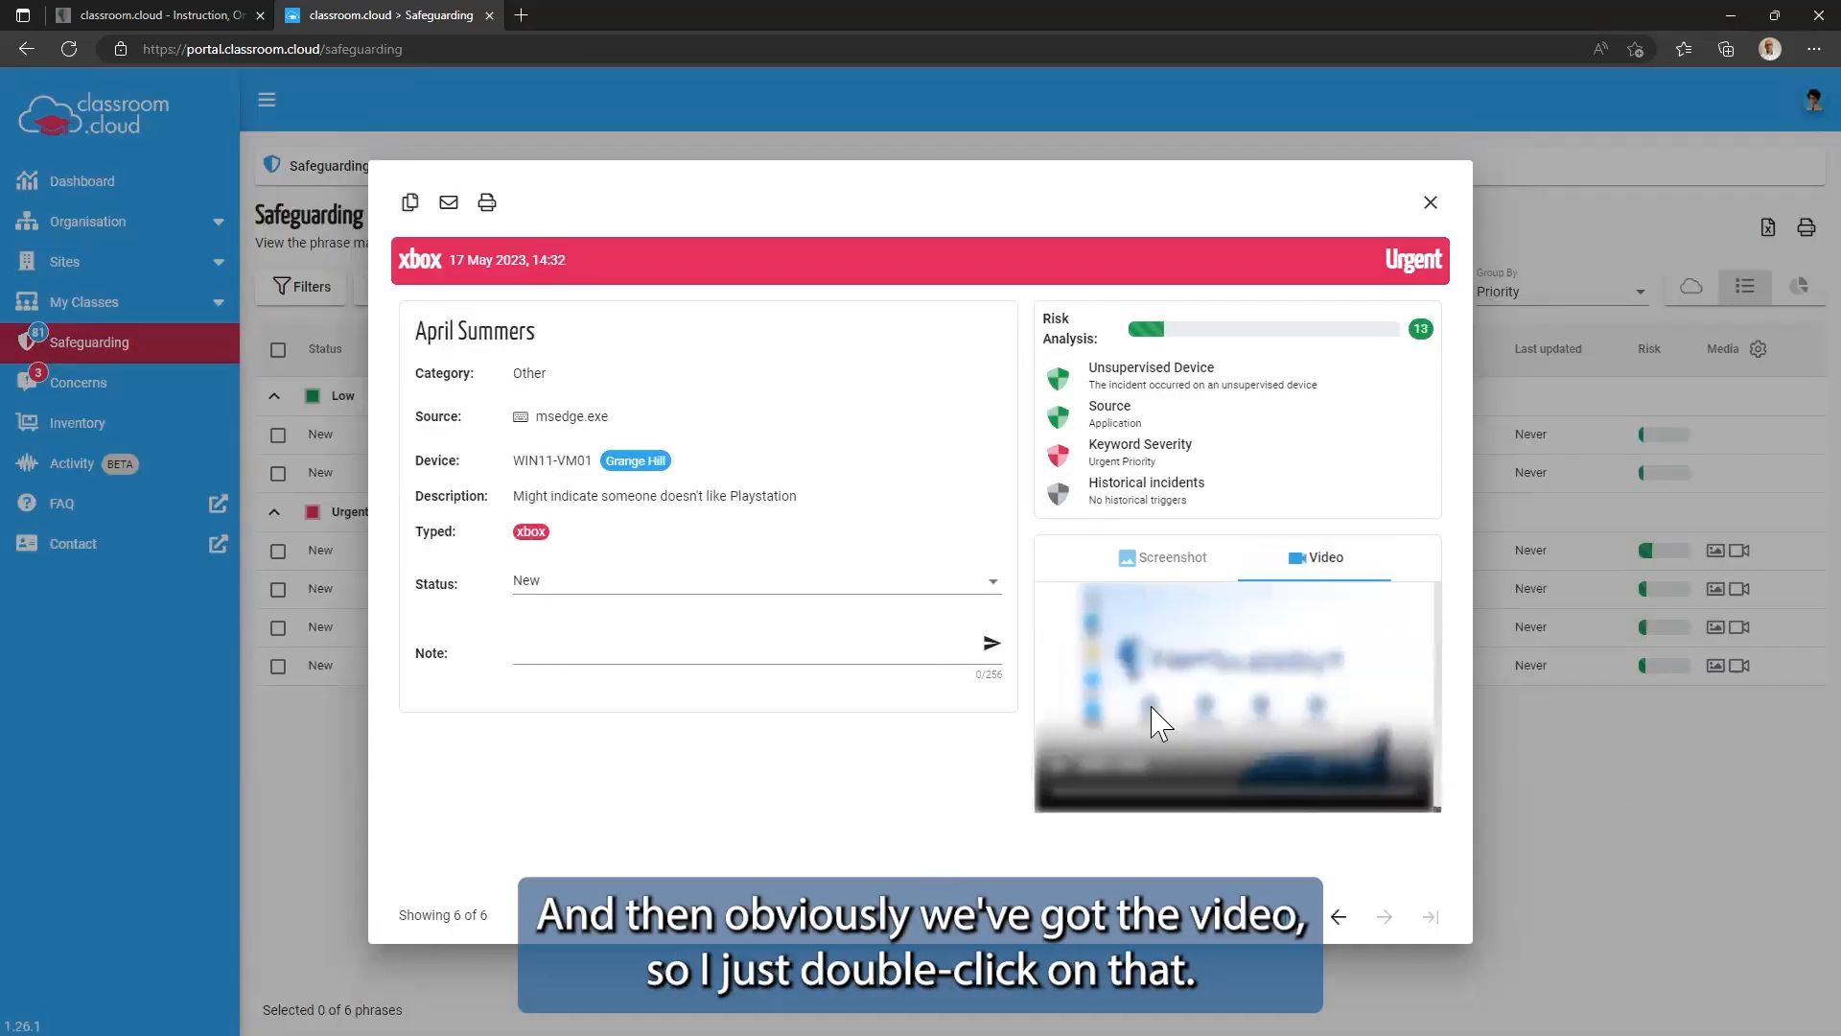
pyautogui.doubleClick(1156, 715)
pyautogui.click(44, 978)
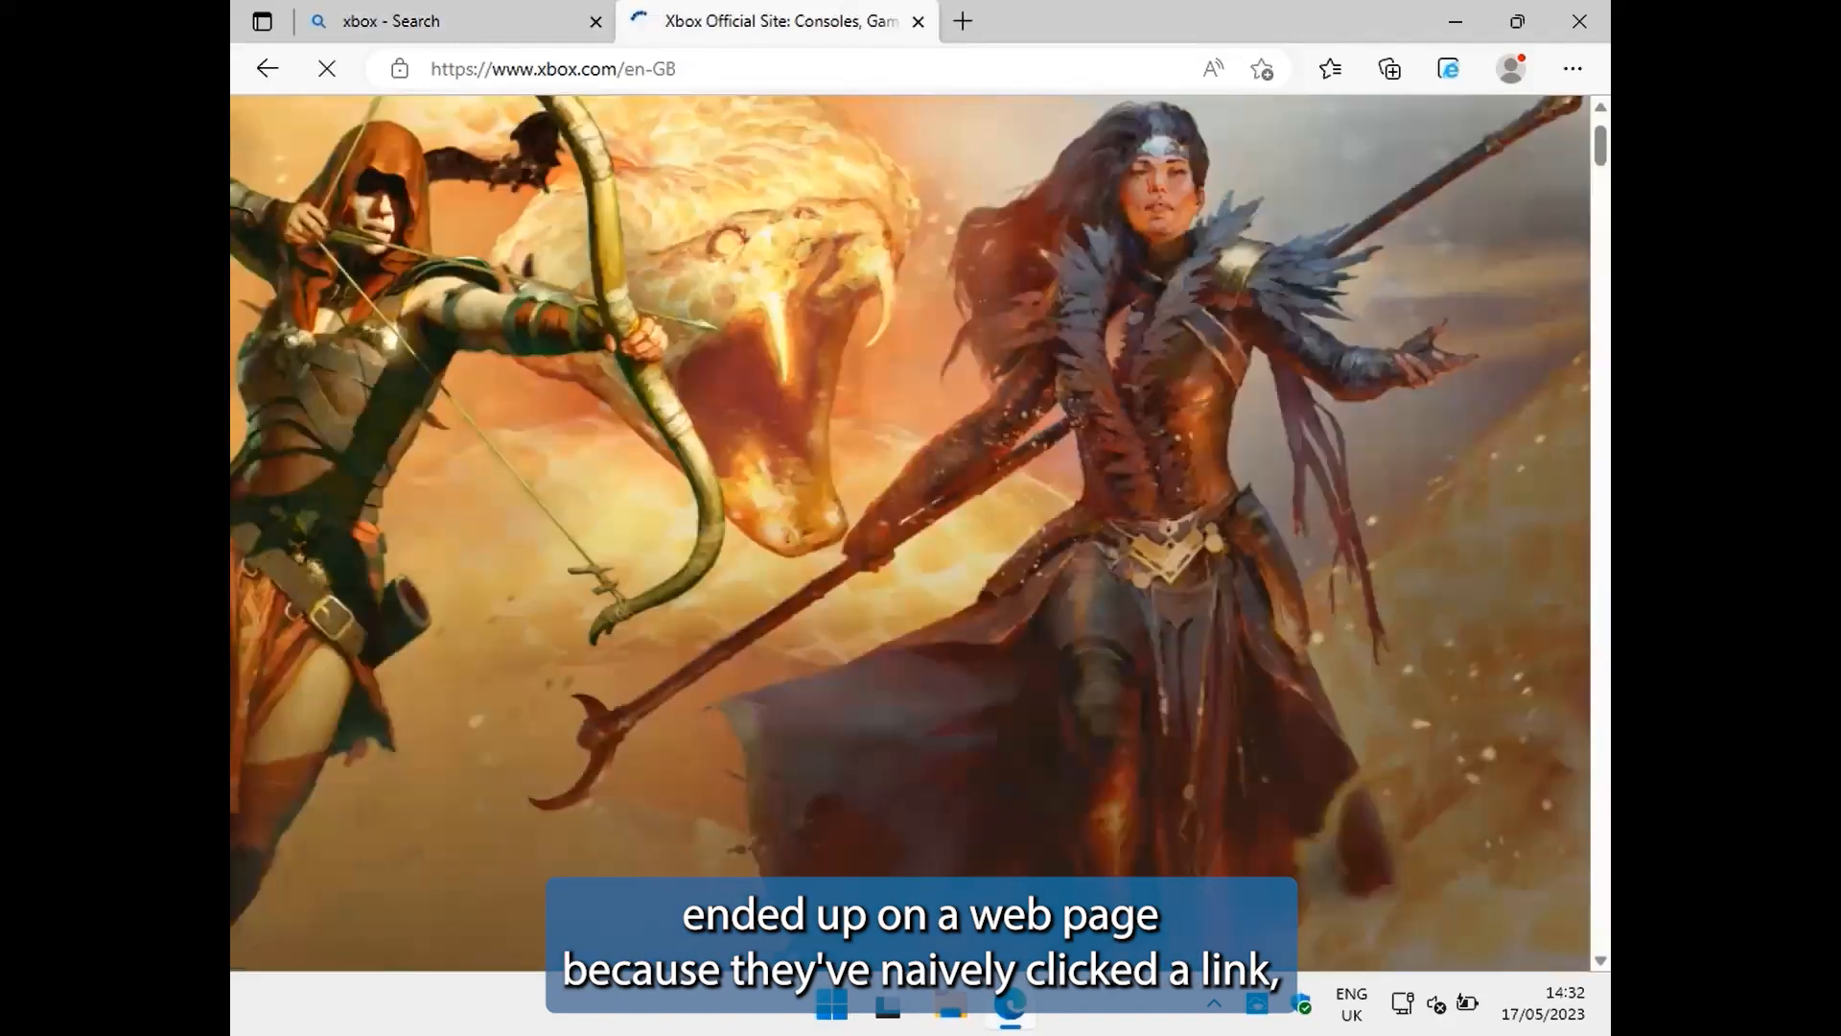
pyautogui.scroll(-5, 911, 532)
pyautogui.scroll(-5, 911, 532)
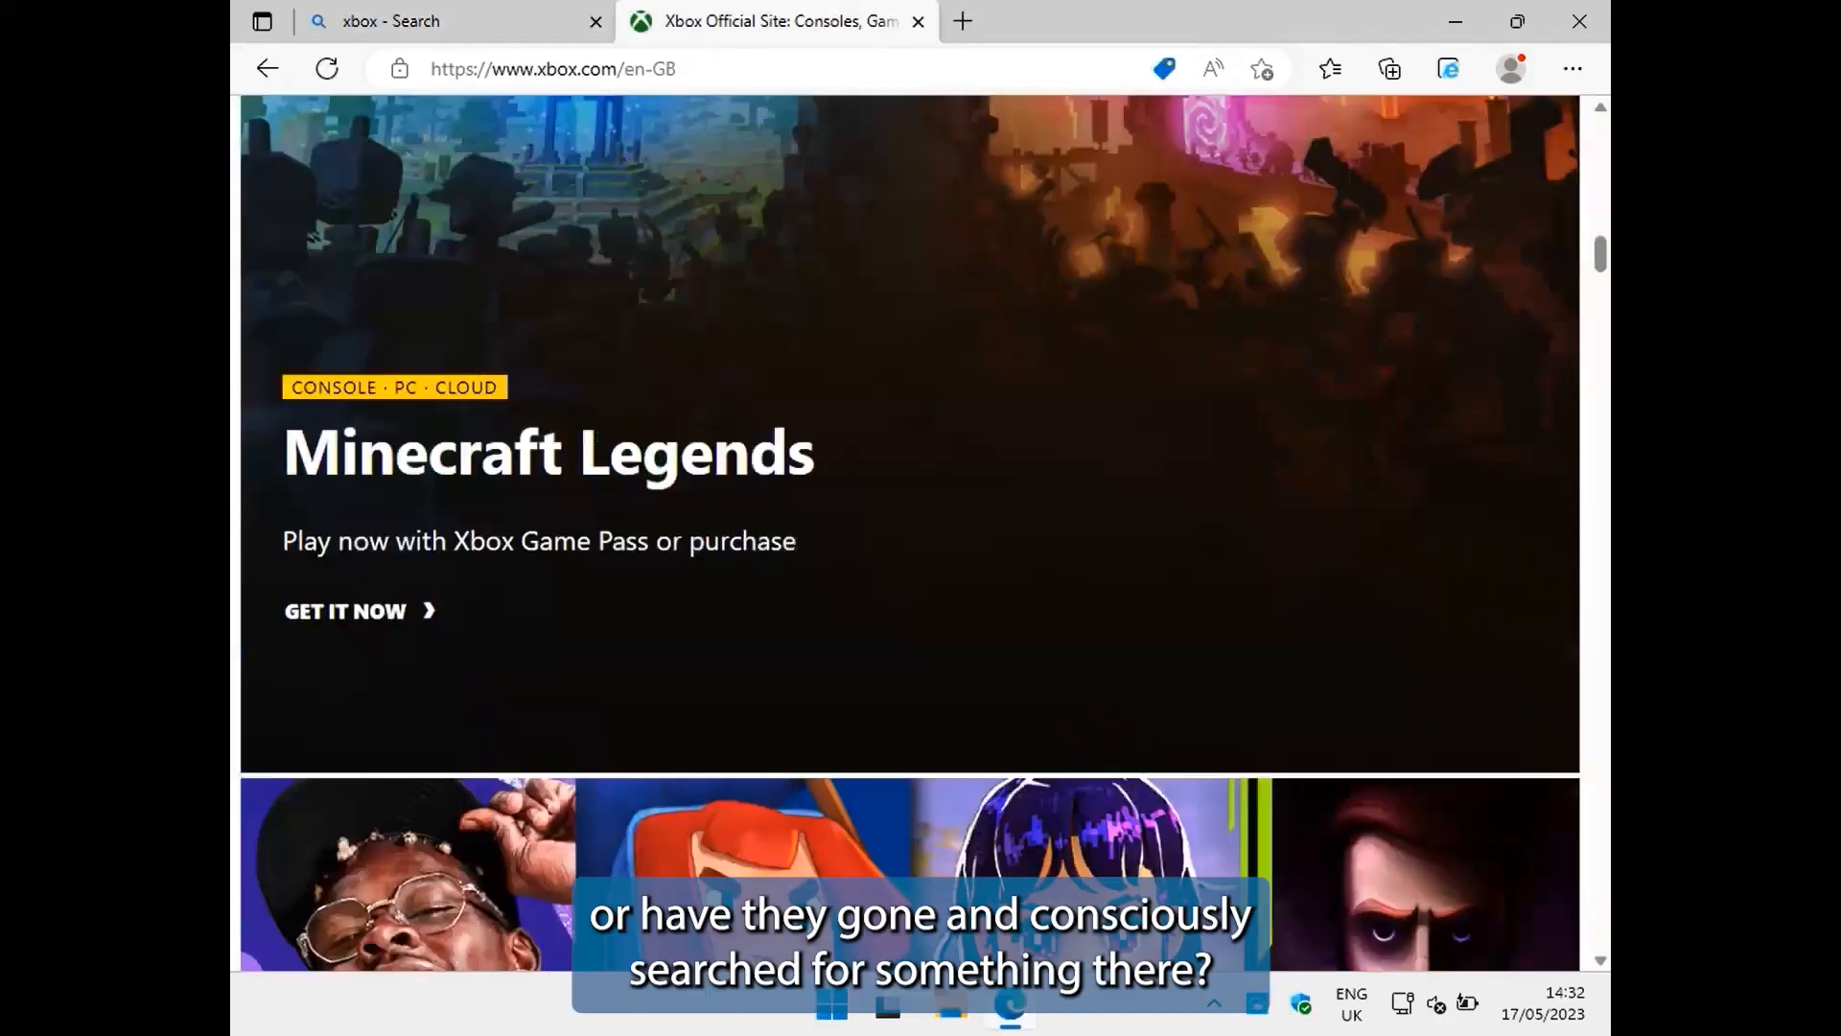
pyautogui.scroll(-10, 911, 532)
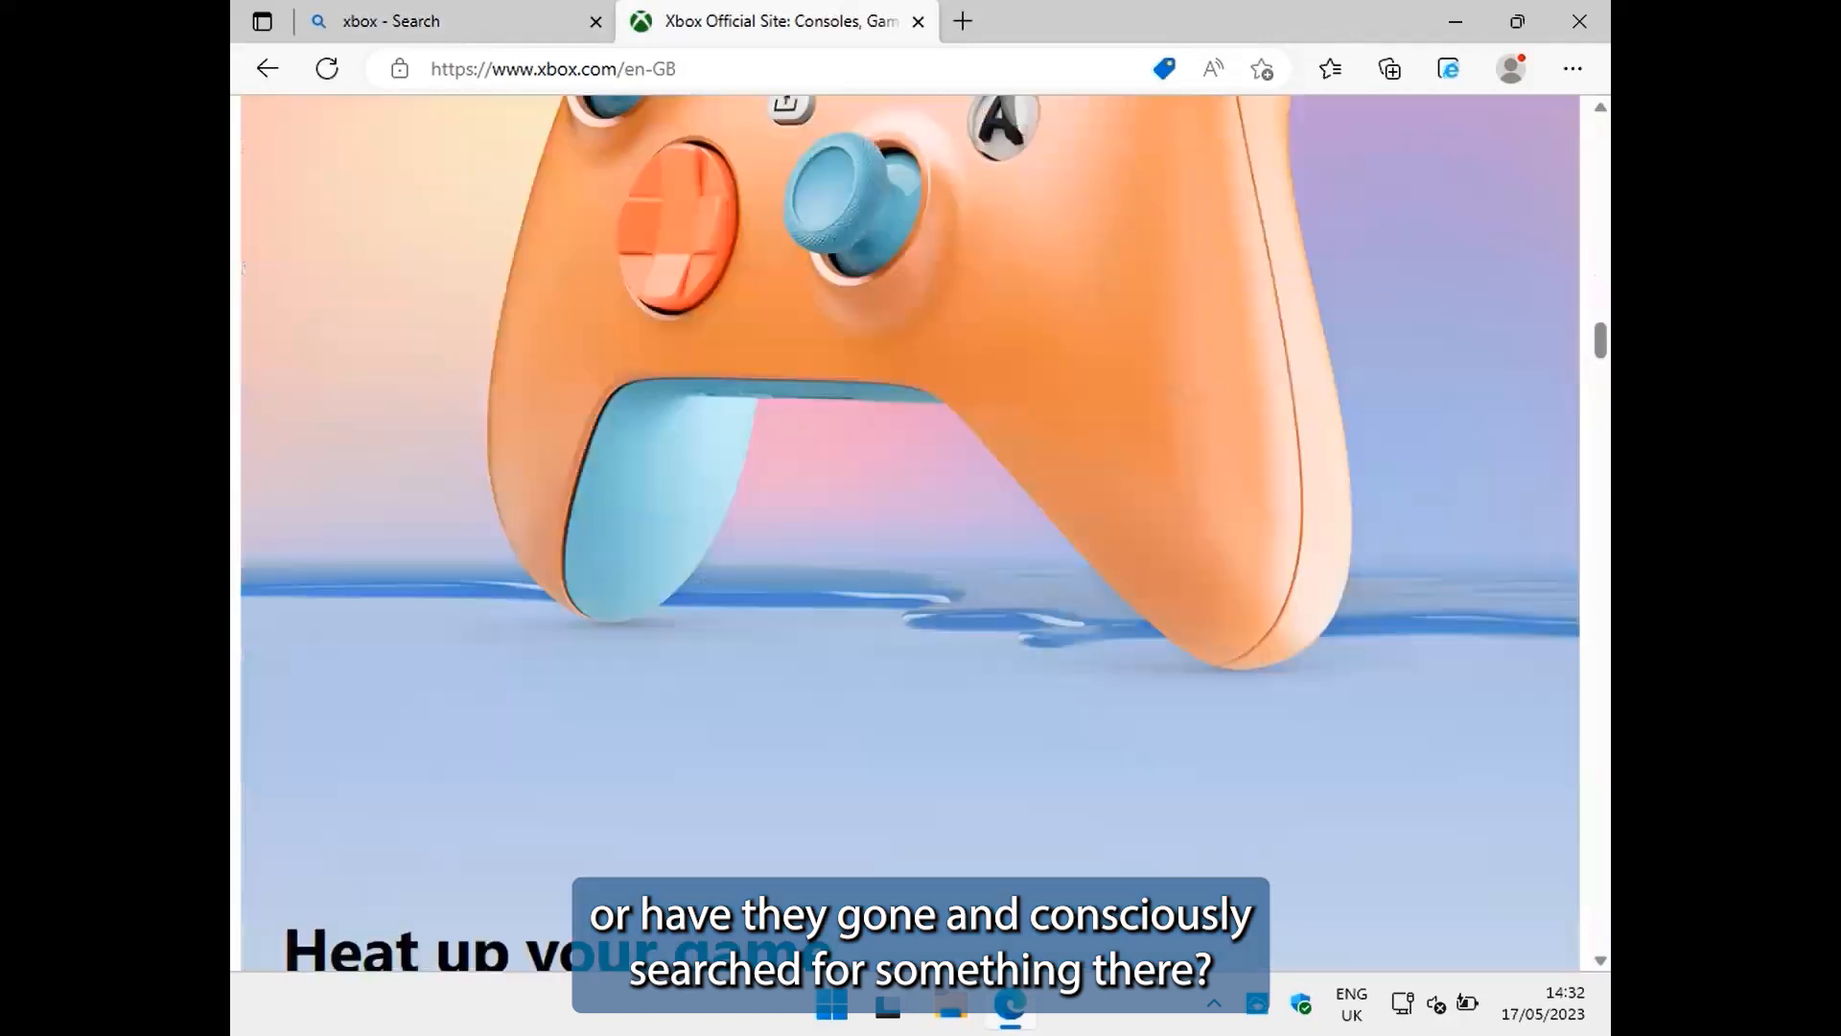
pyautogui.scroll(-5, 911, 532)
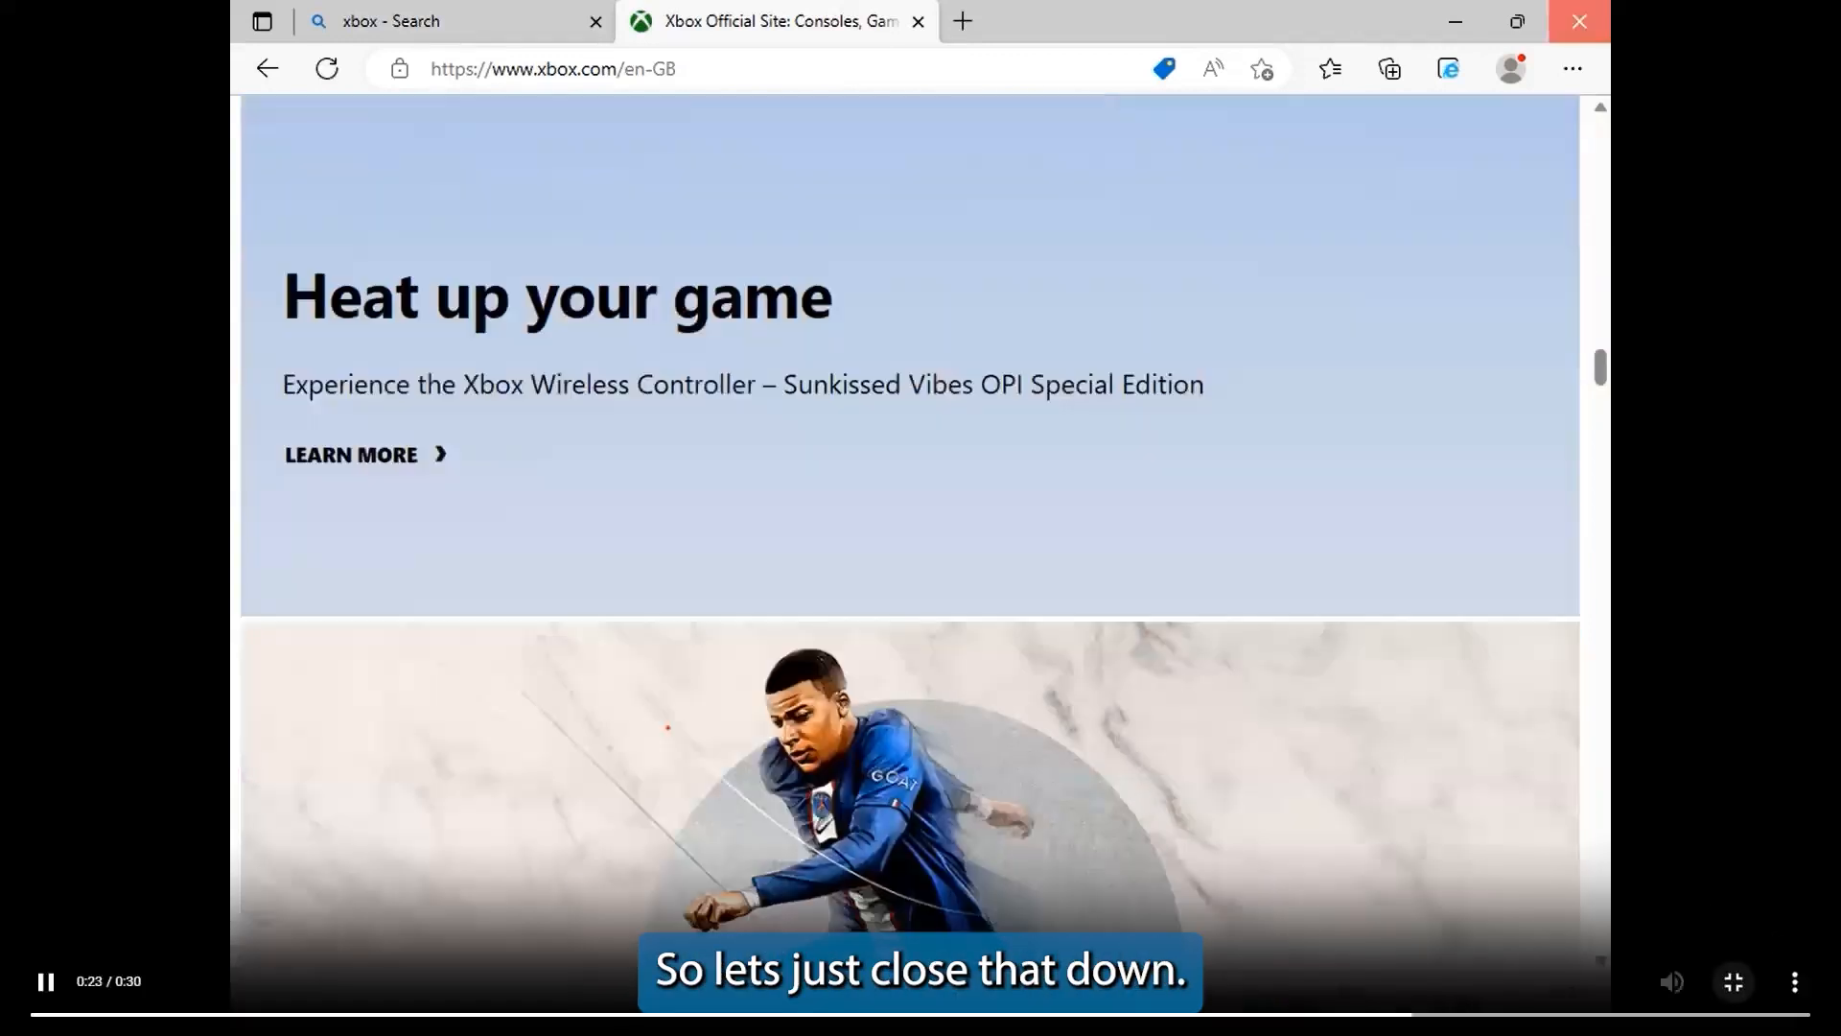
pyautogui.press('Escape')
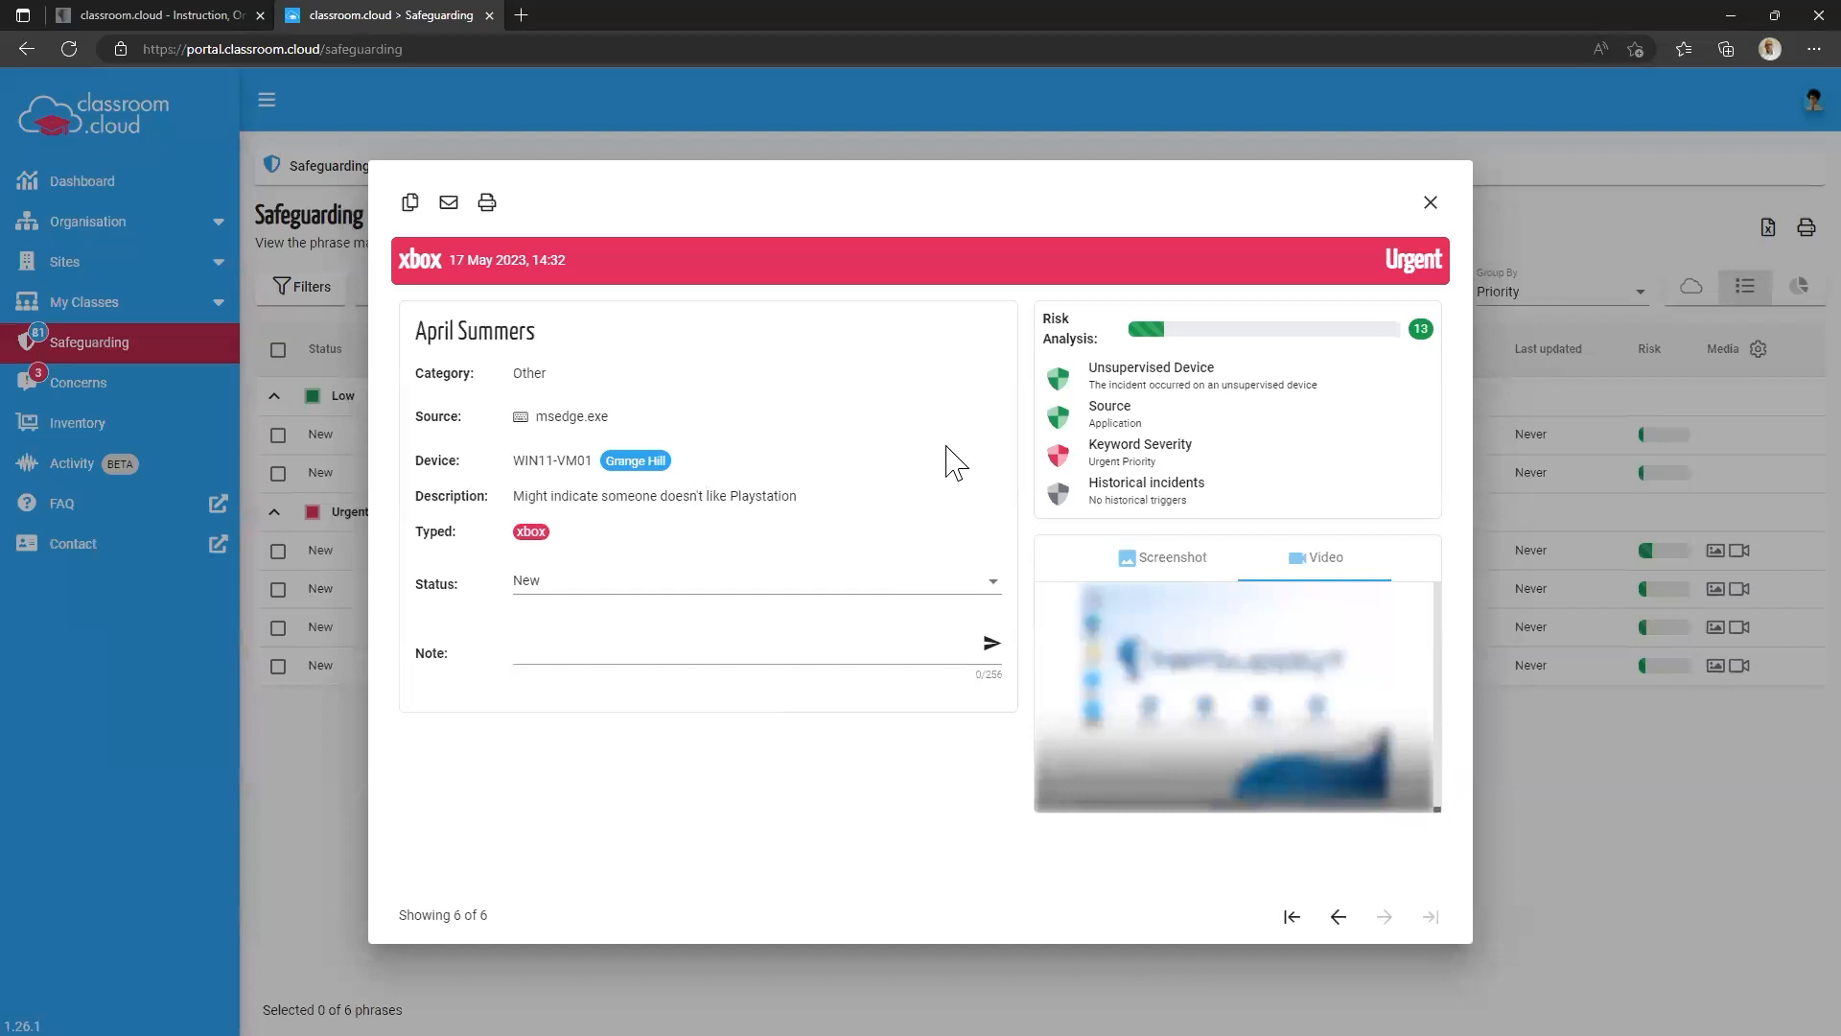
# Look through the xbox match's status options without changing its status, and close the match details
pyautogui.click(592, 590)
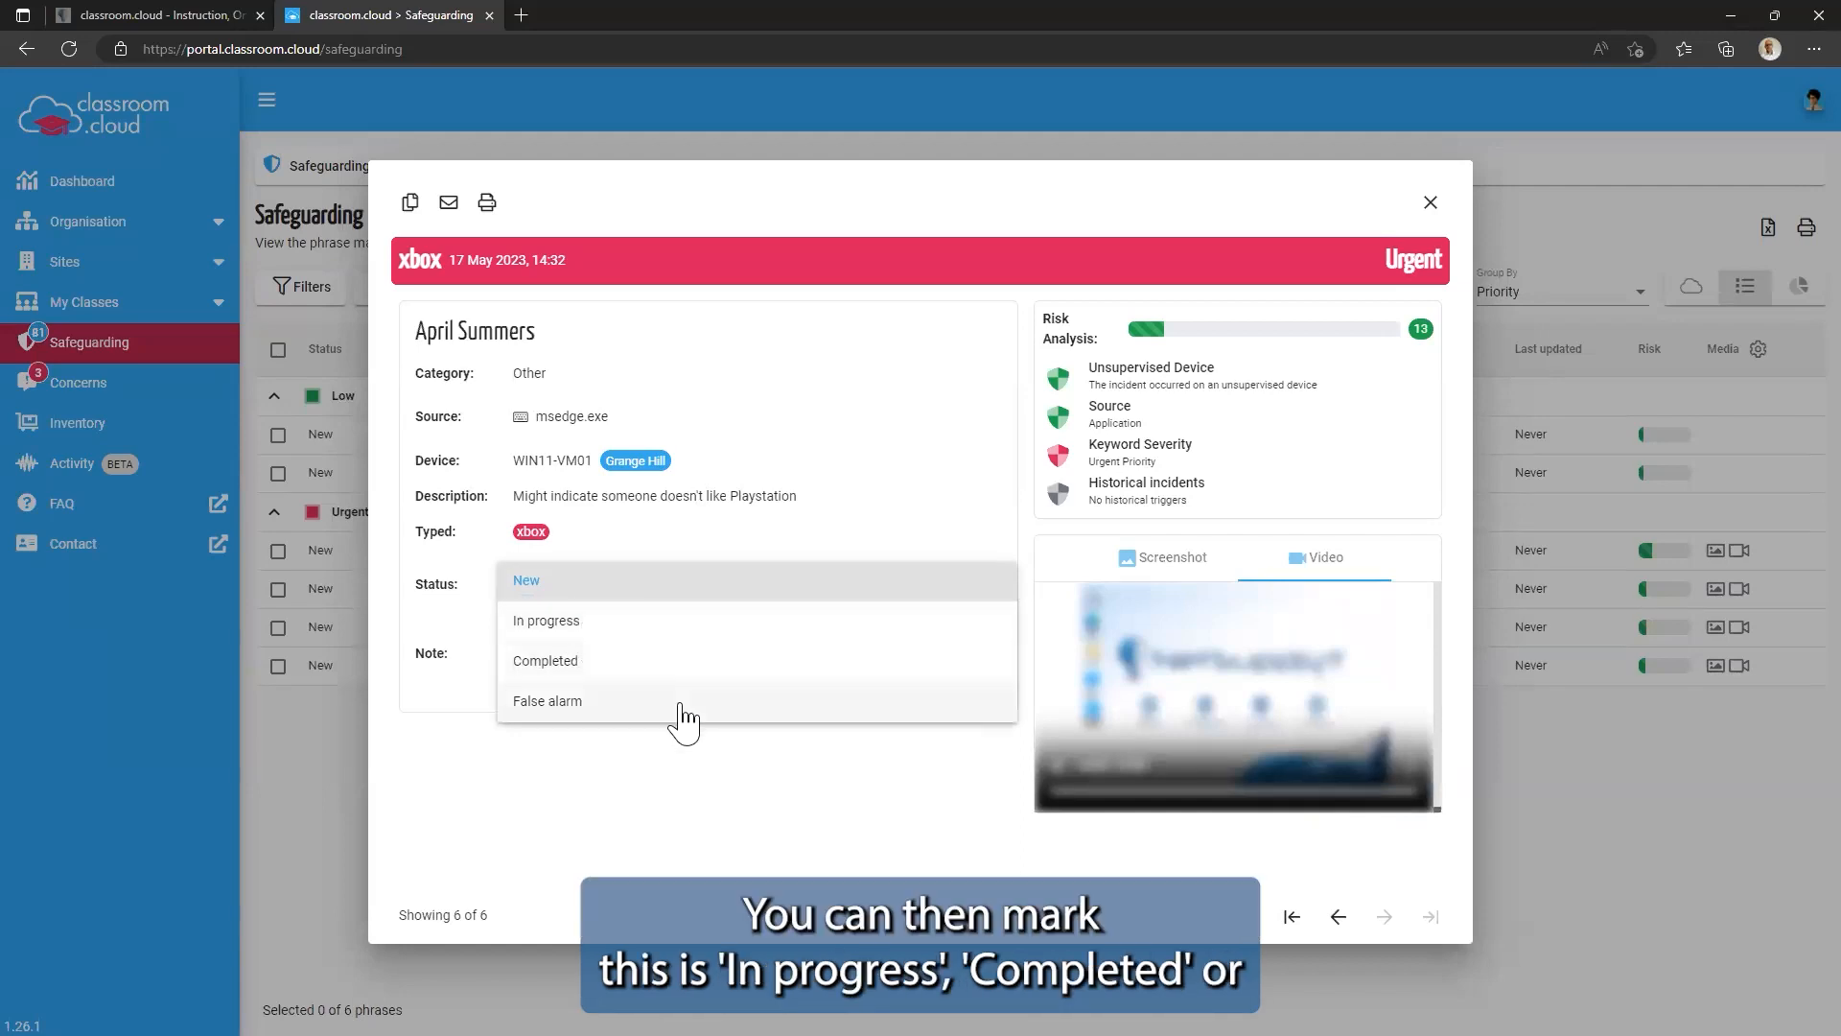
pyautogui.click(614, 753)
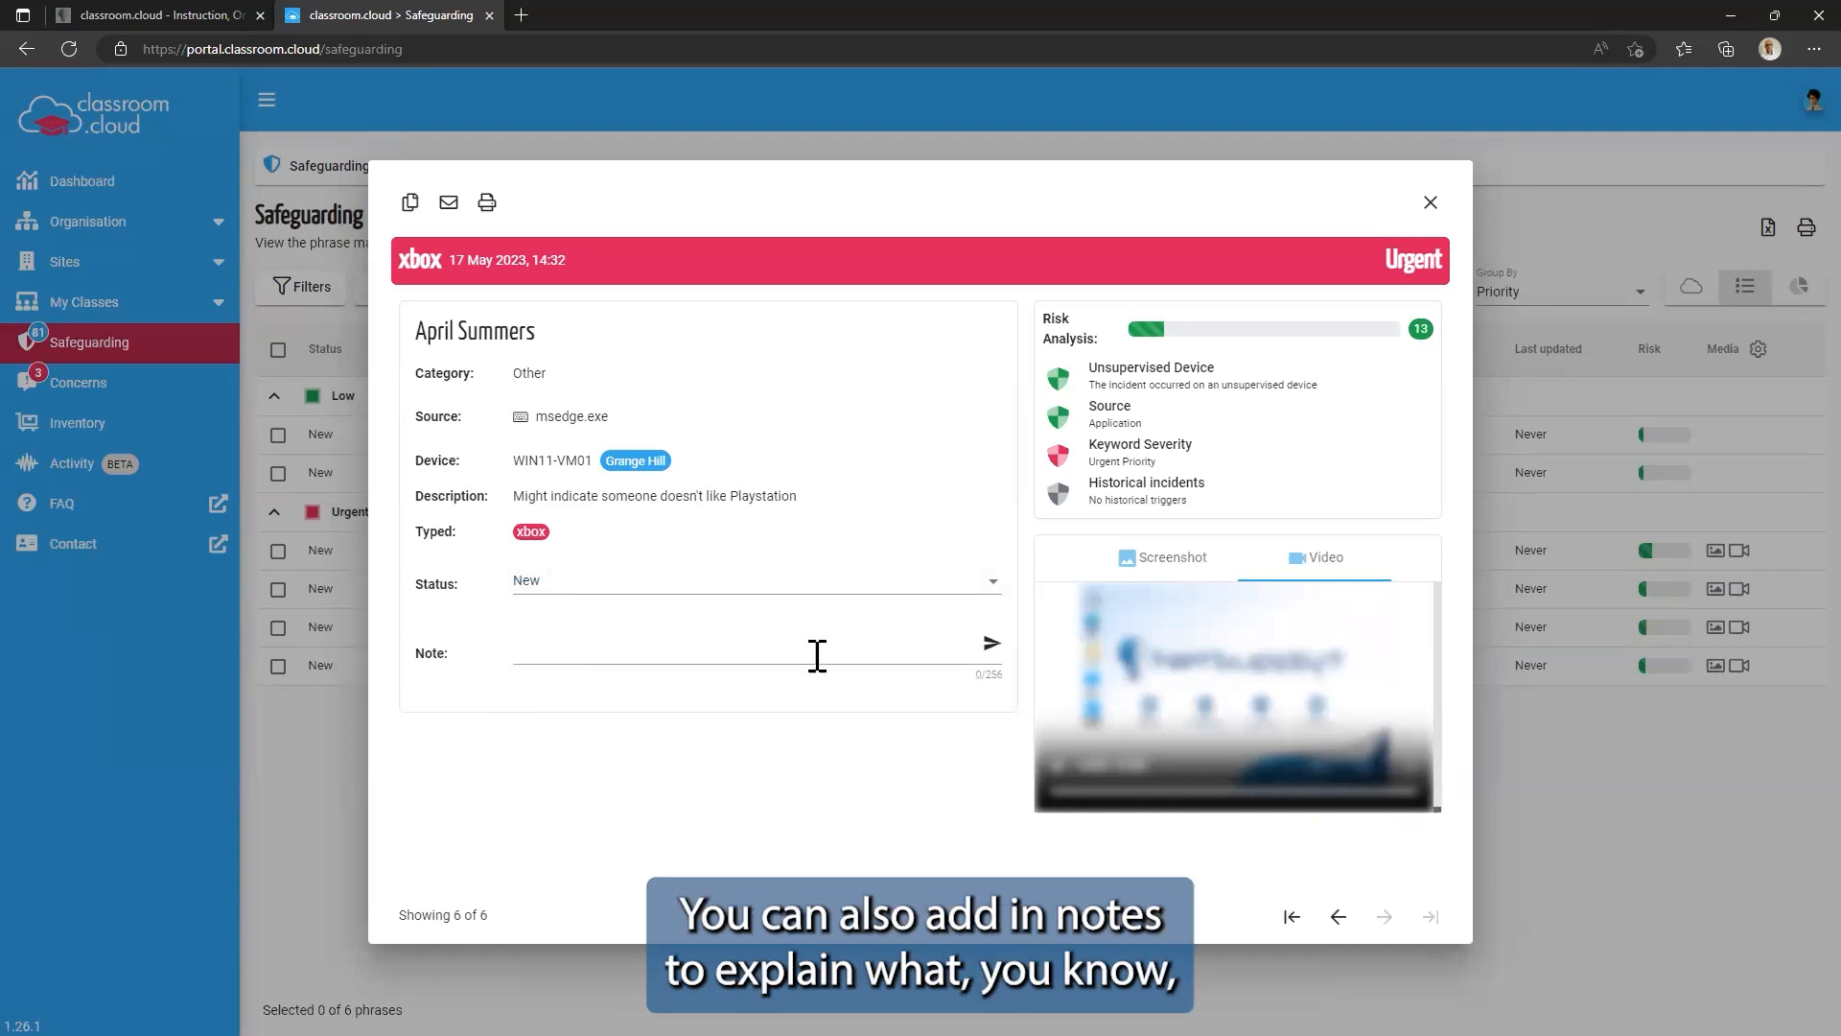
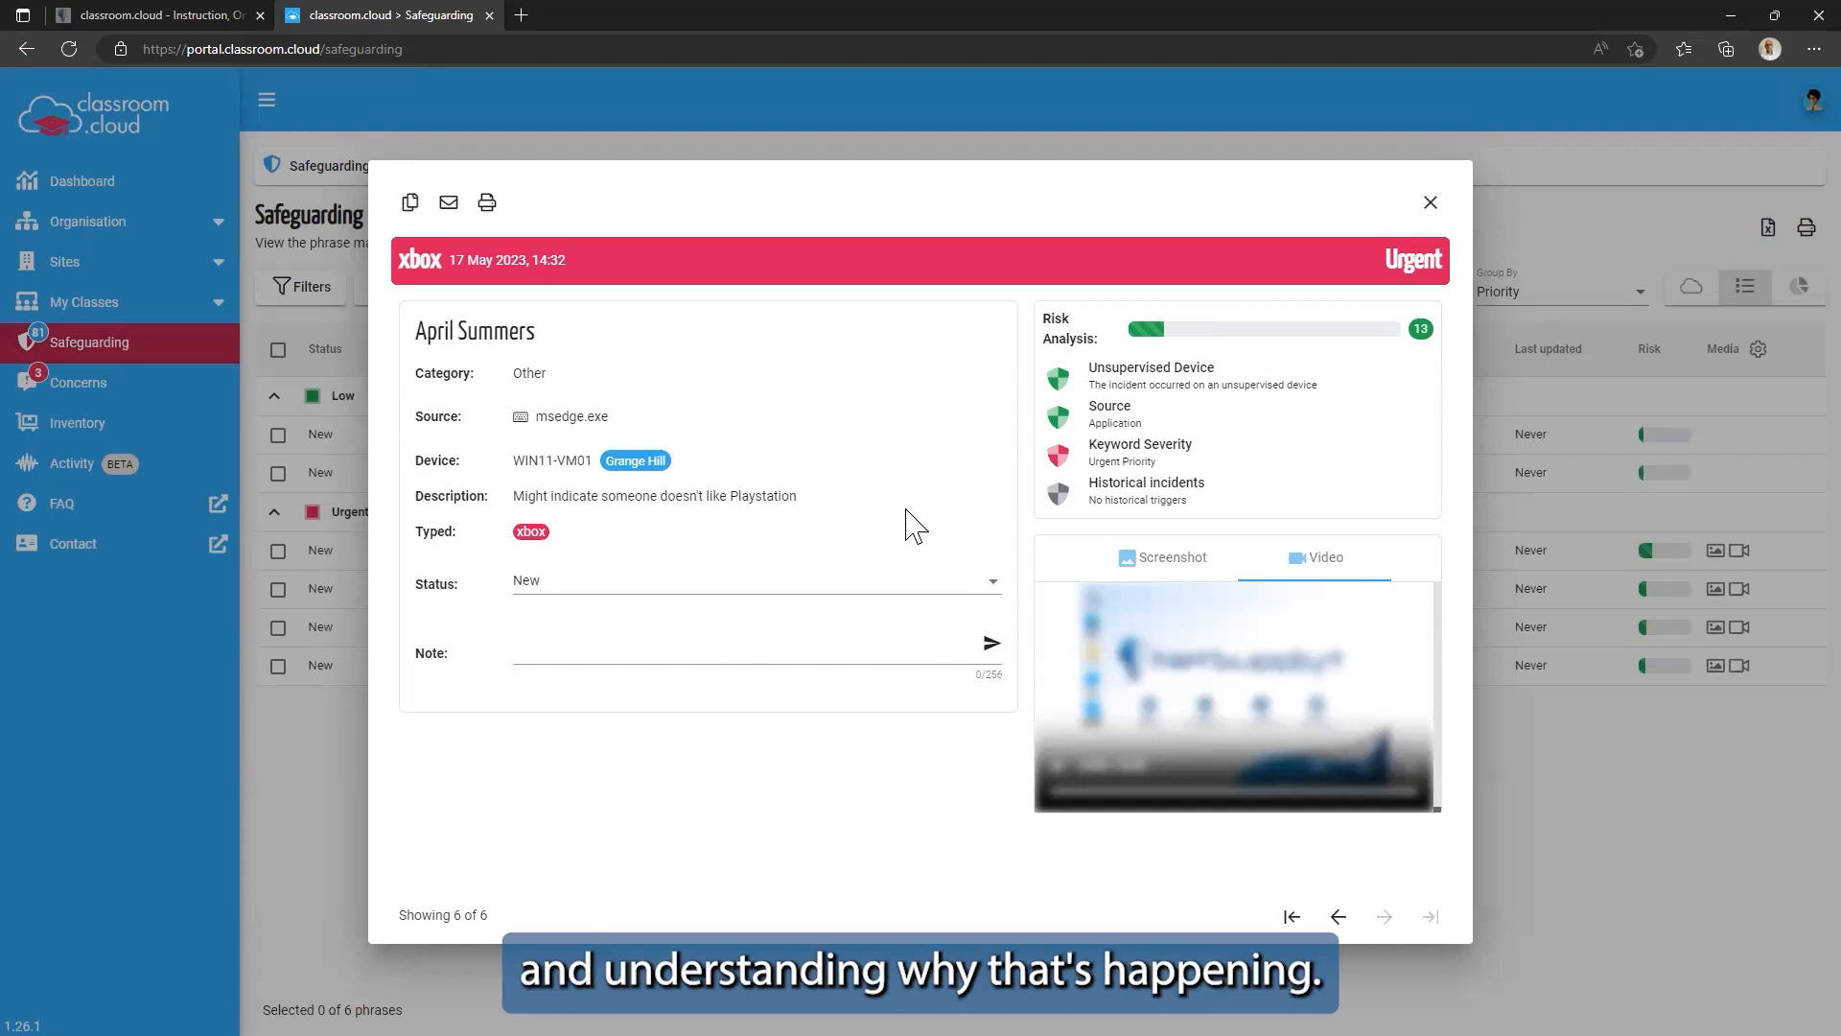
pyautogui.click(1430, 202)
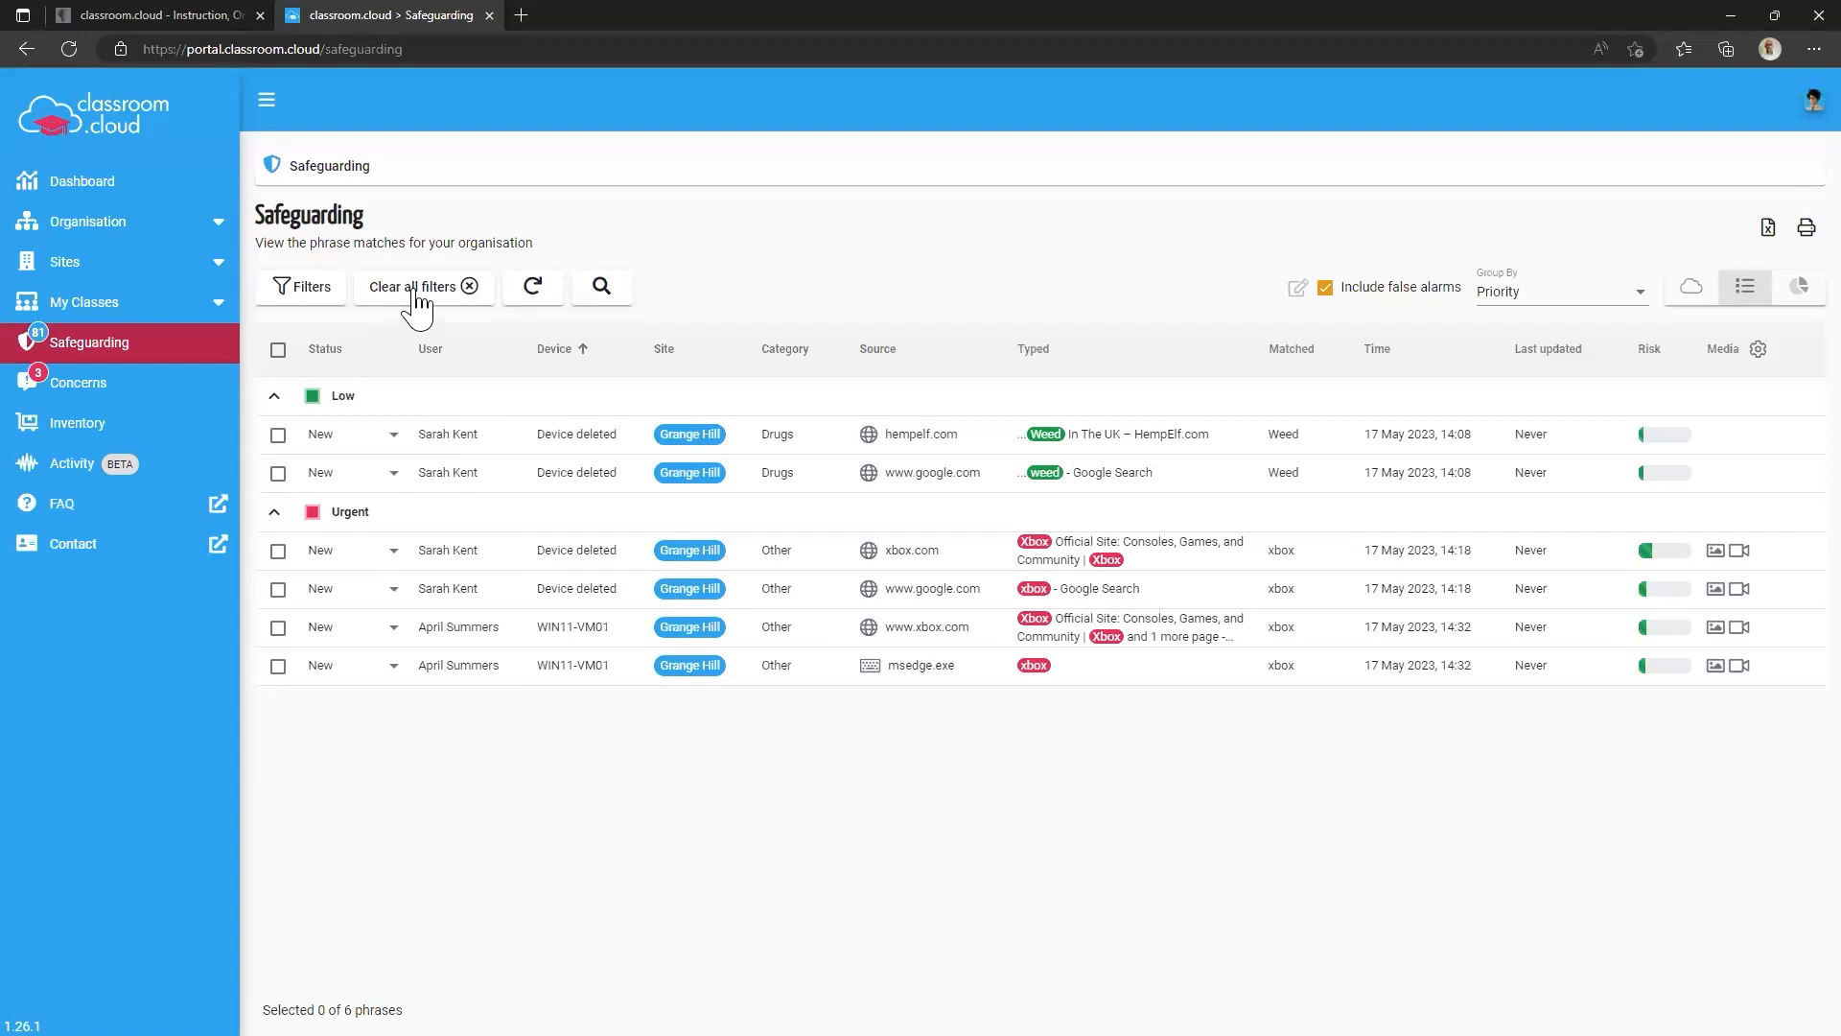
# Clear all filters from the safeguarding phrase matches and look at the available filter options without applying any
pyautogui.click(415, 286)
pyautogui.click(303, 286)
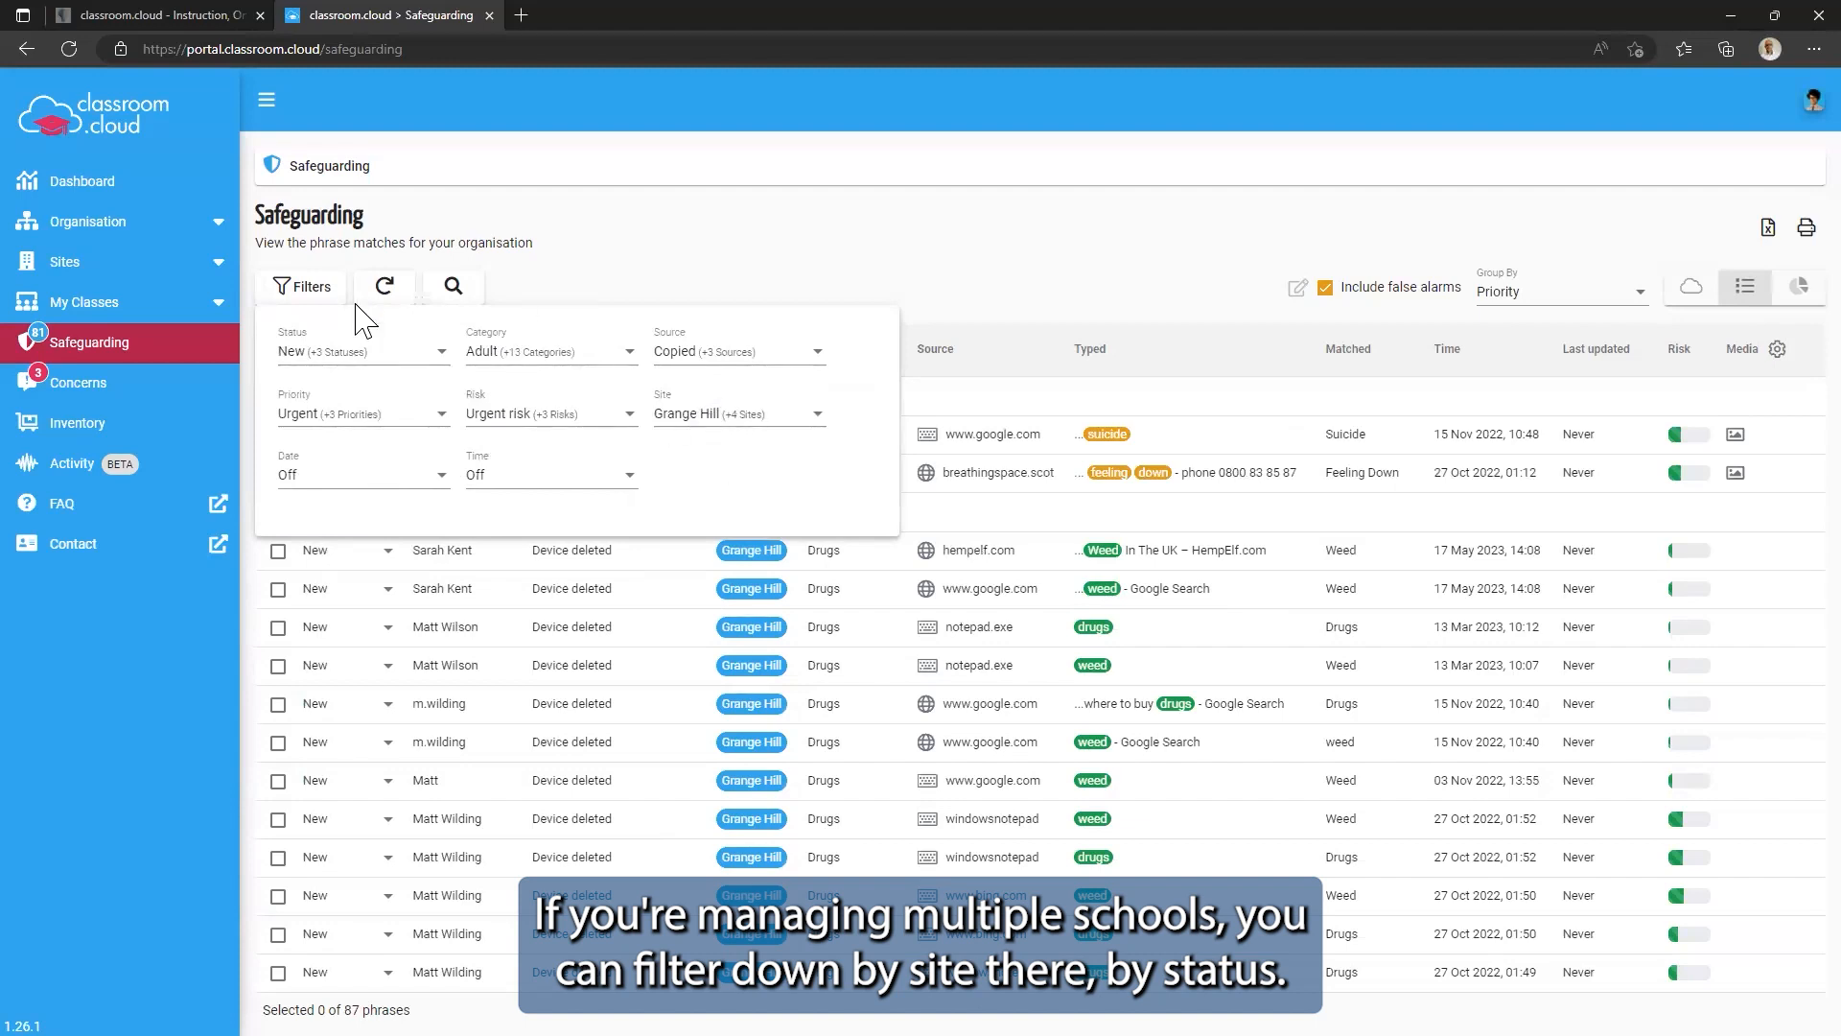
pyautogui.click(846, 231)
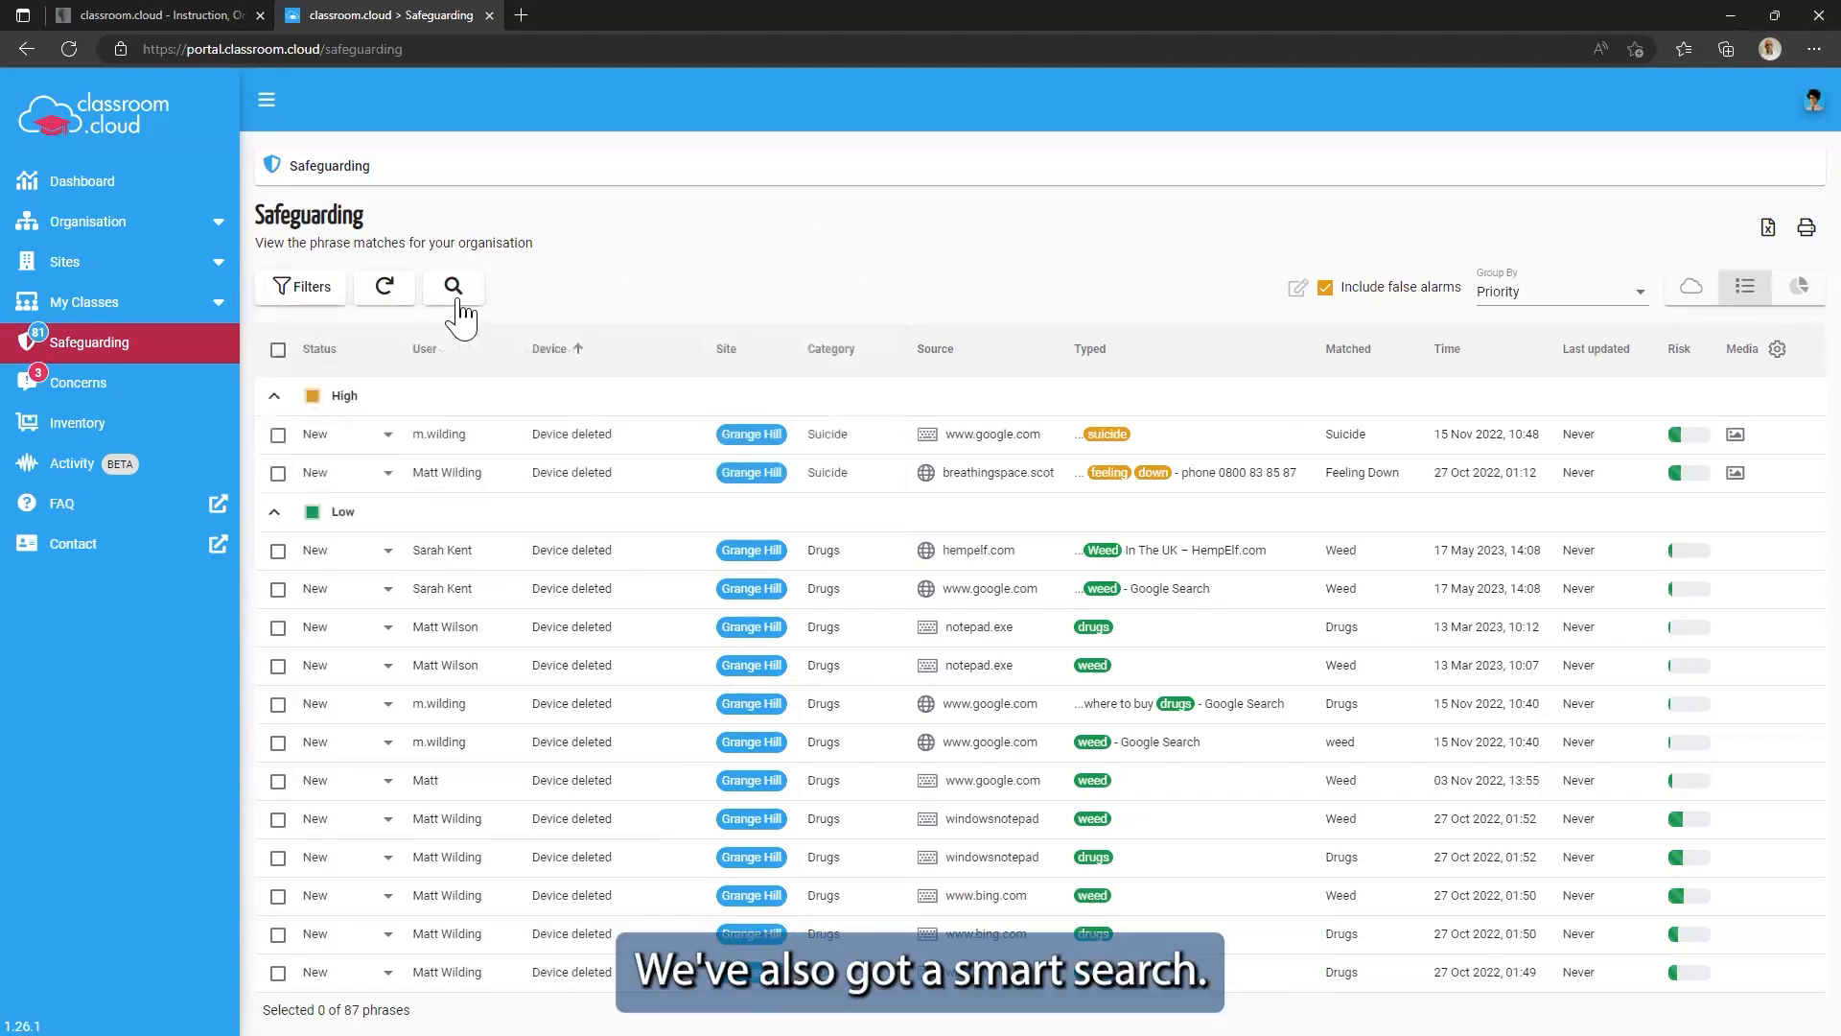
# Search the phrase matches by a student's first name, dismiss the saved-data suggestions, and clear the search
pyautogui.click(455, 288)
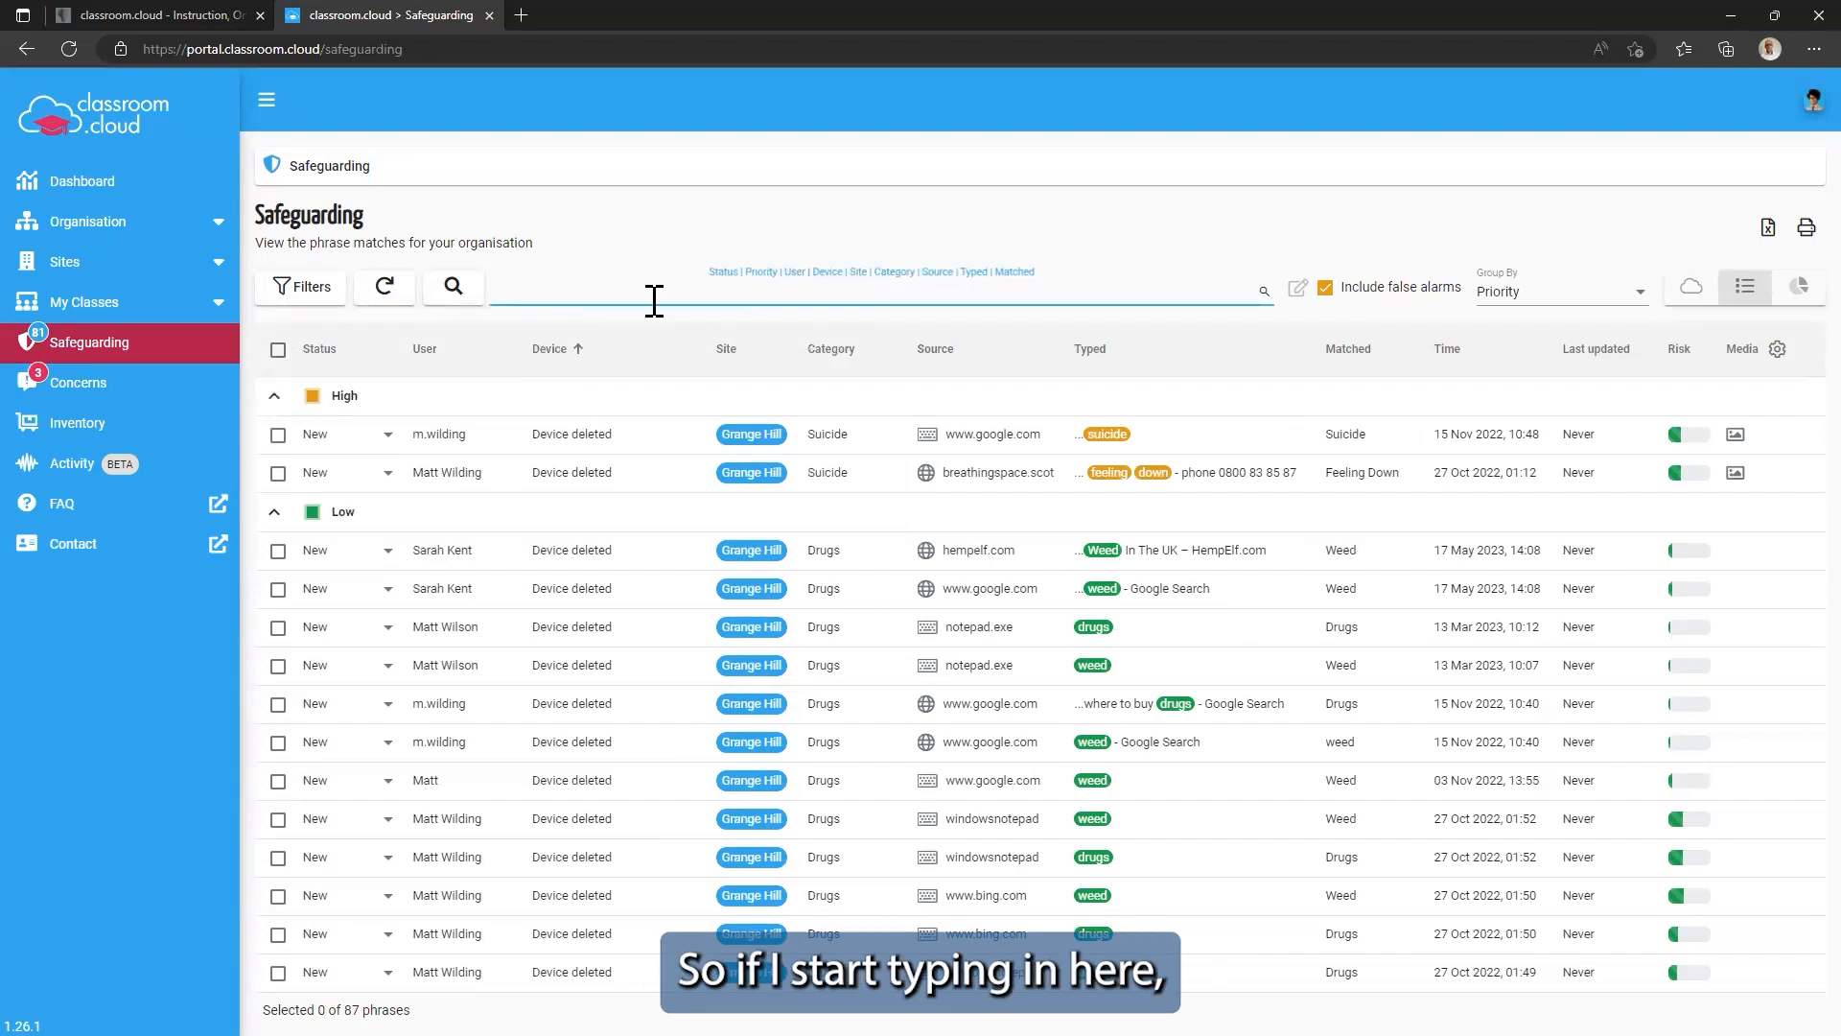
pyautogui.write('peter')
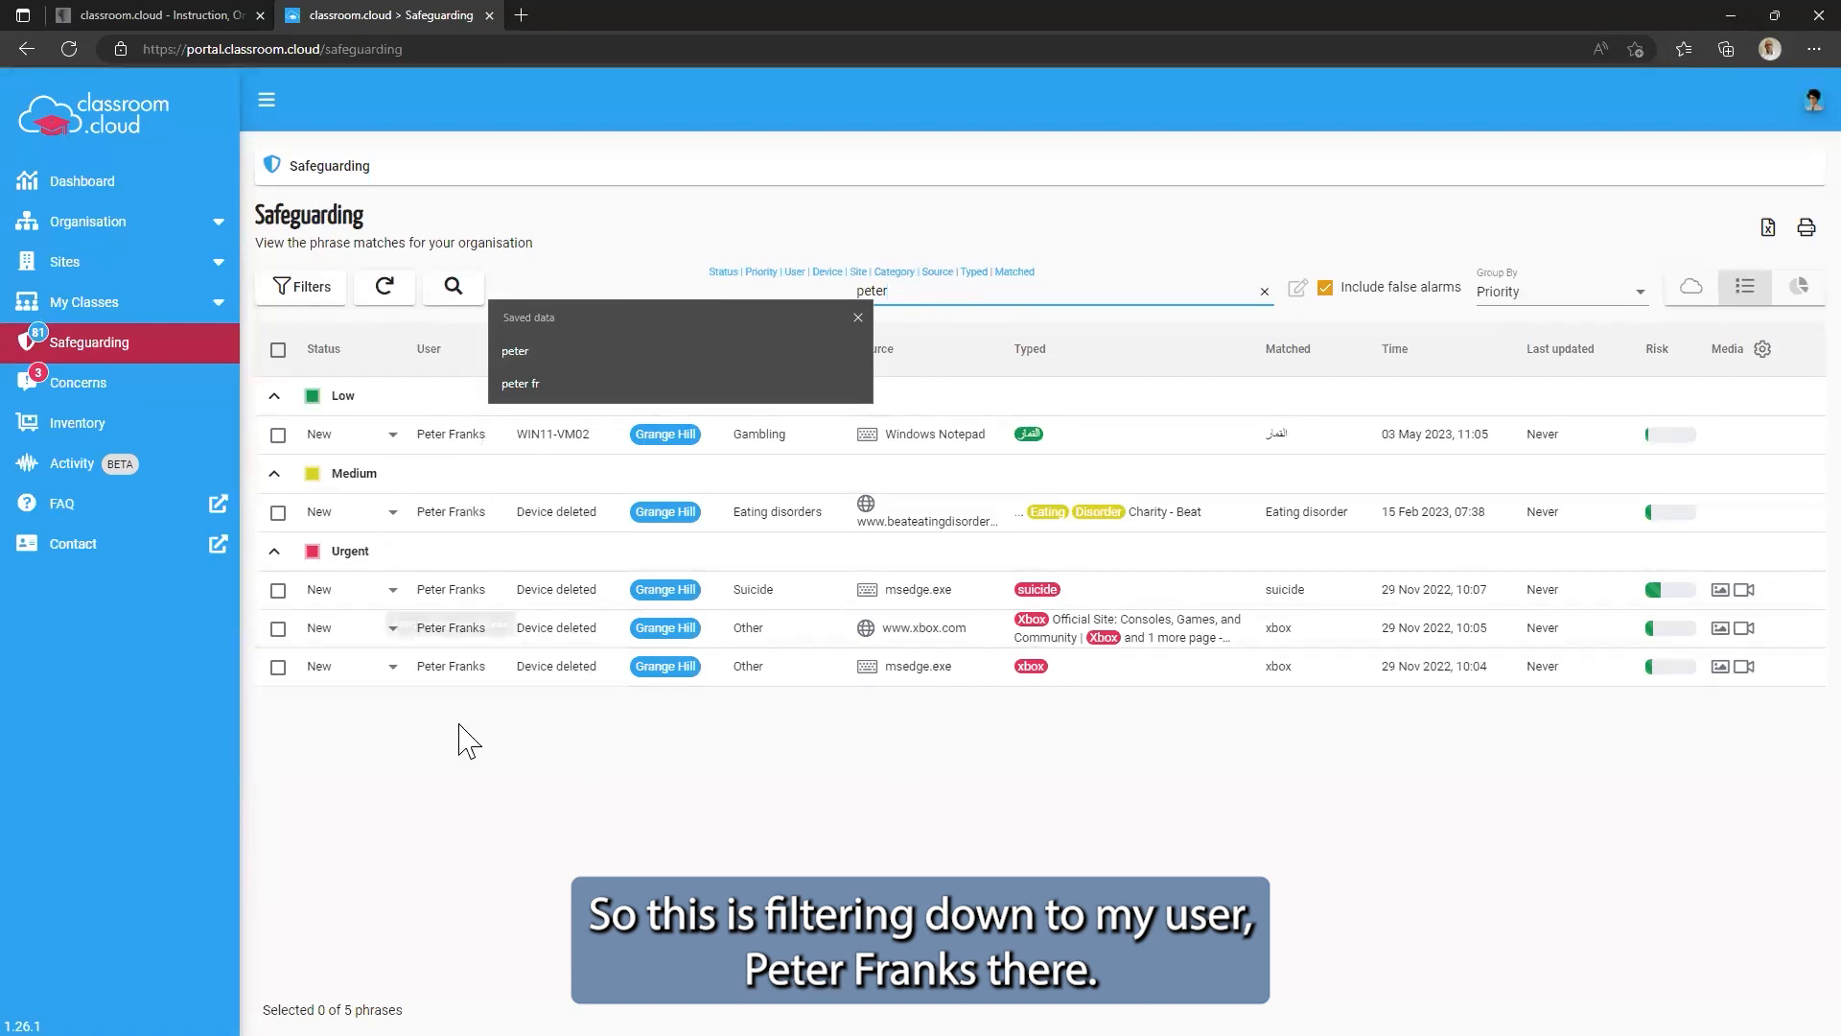
pyautogui.click(858, 319)
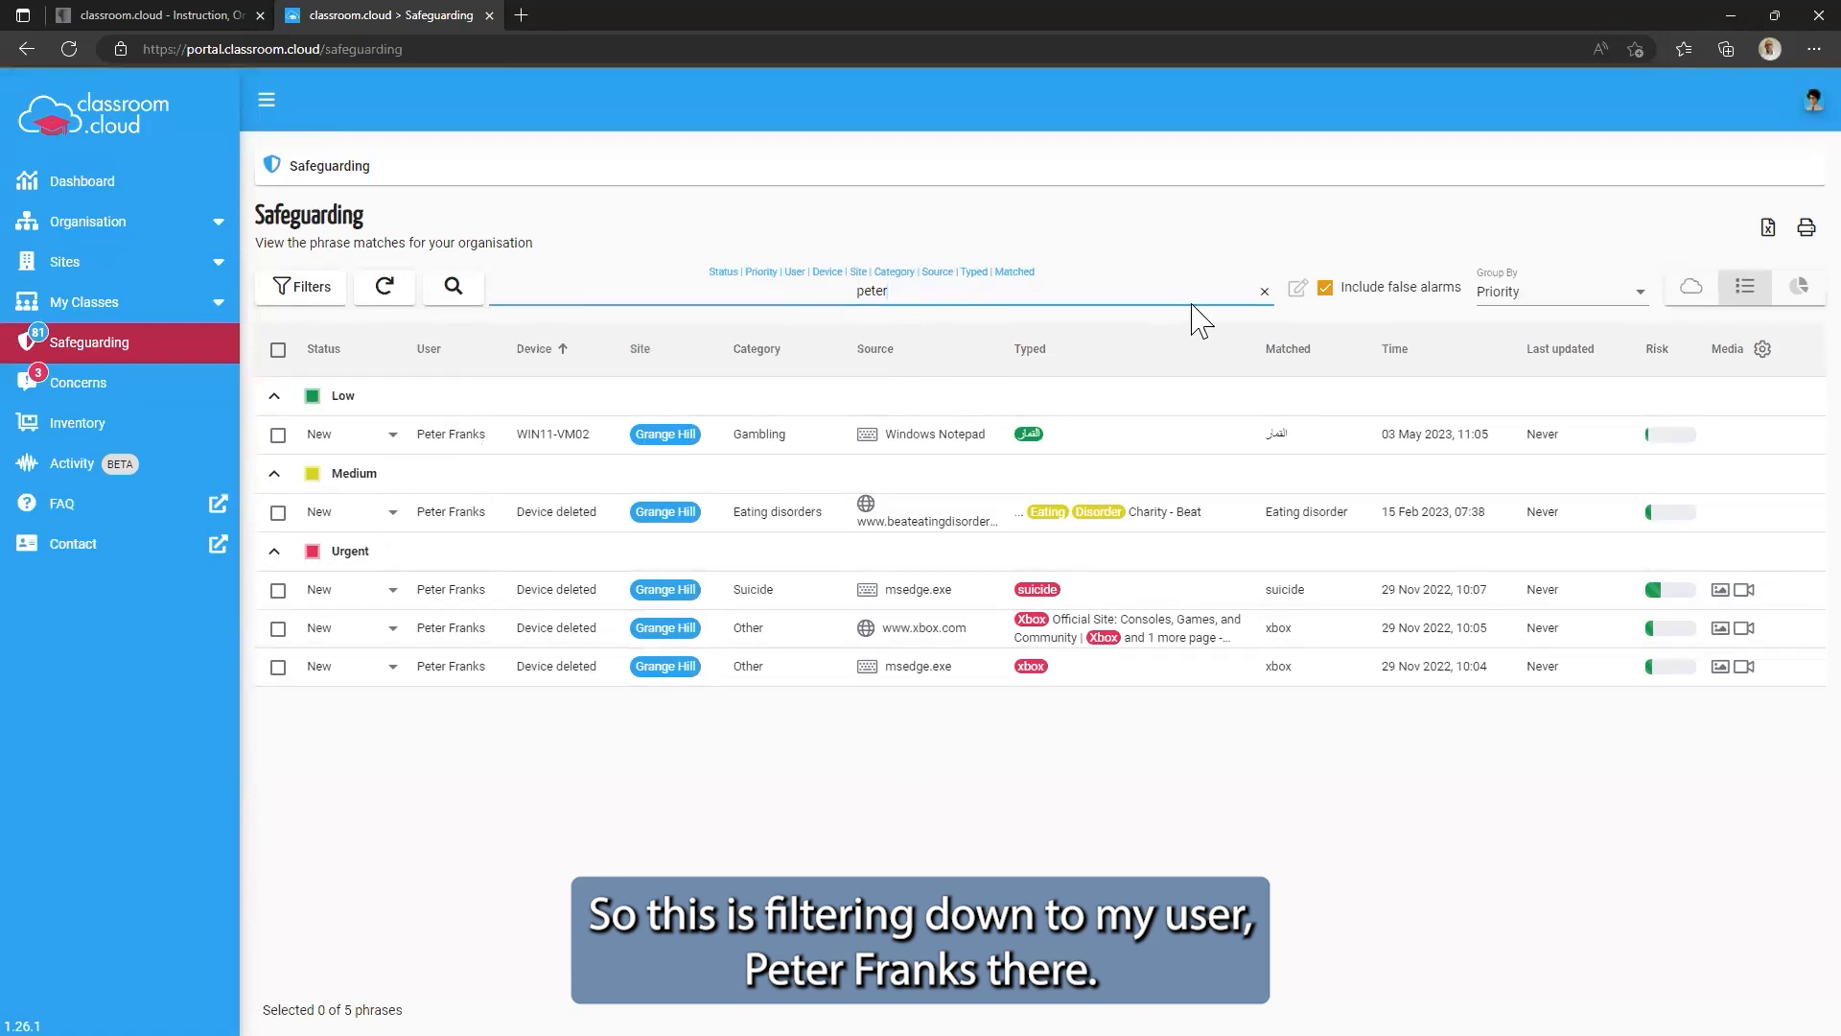
pyautogui.click(1263, 292)
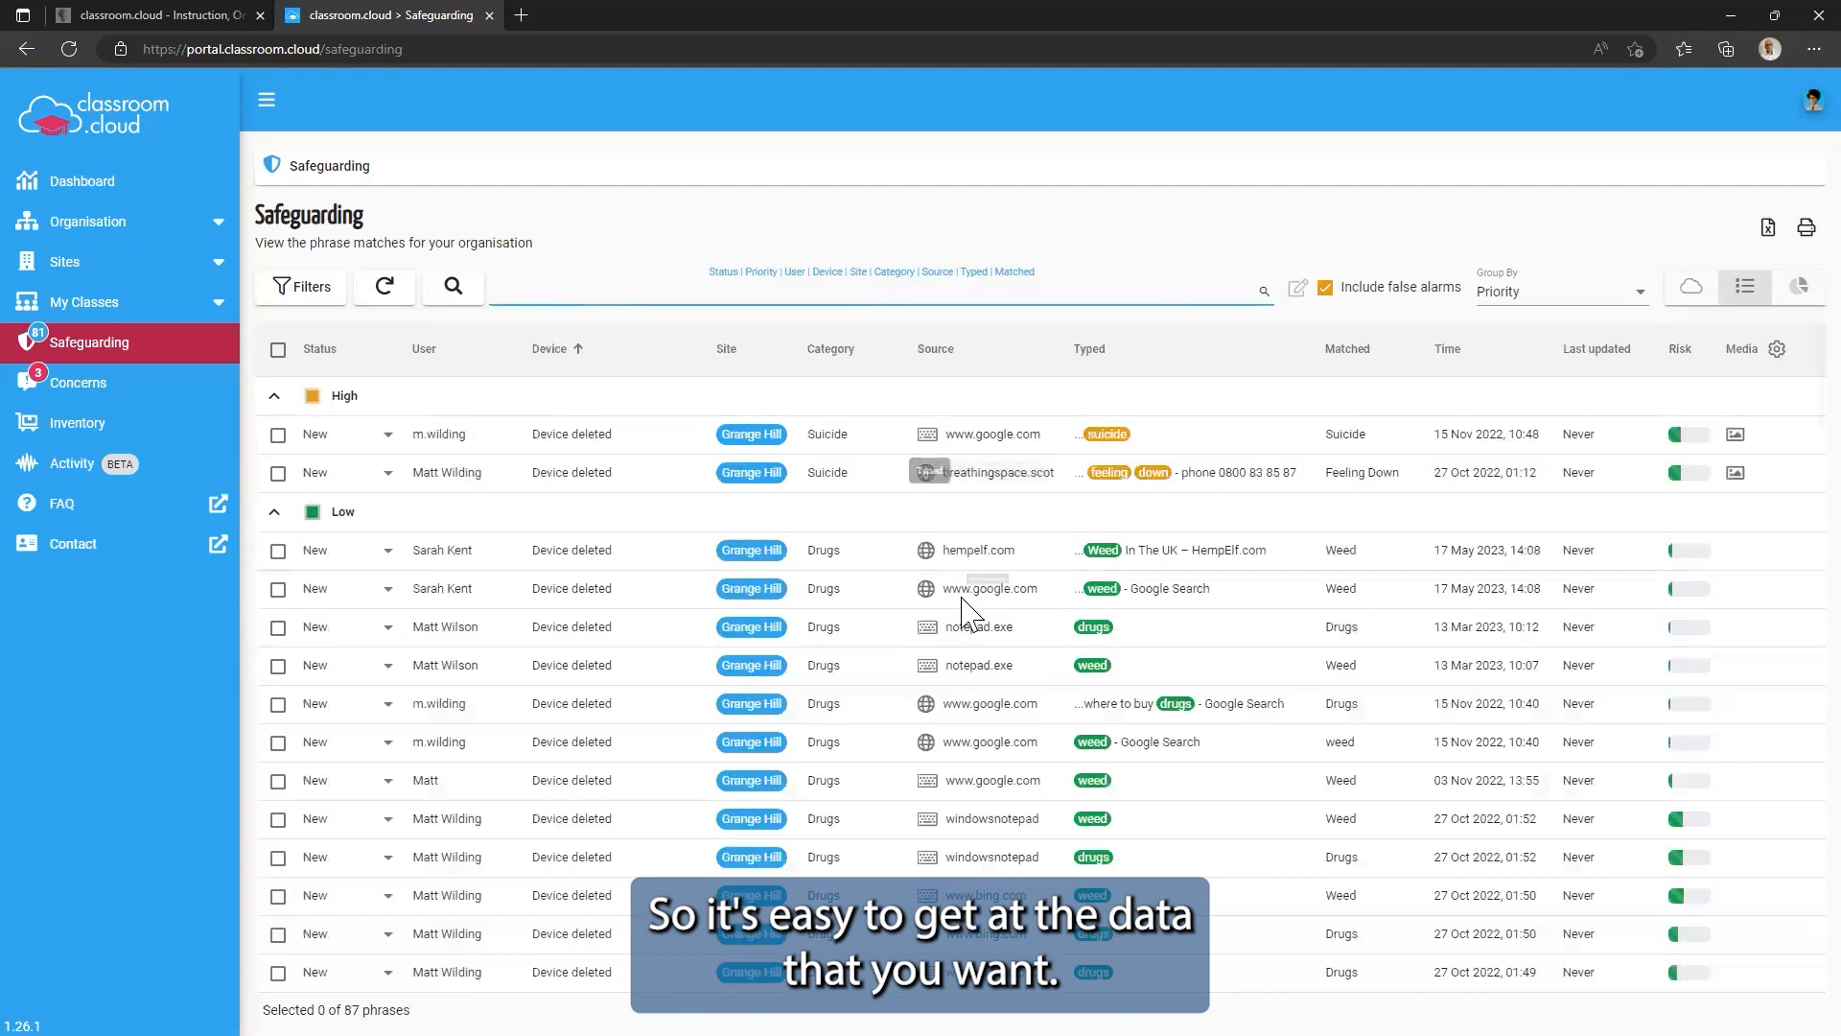
# View the details of the medium-priority "hate u" and "going to get you" matches from the Science Department private channel, closing each
pyautogui.scroll(-5, 1482, 652)
pyautogui.scroll(-2, 1482, 652)
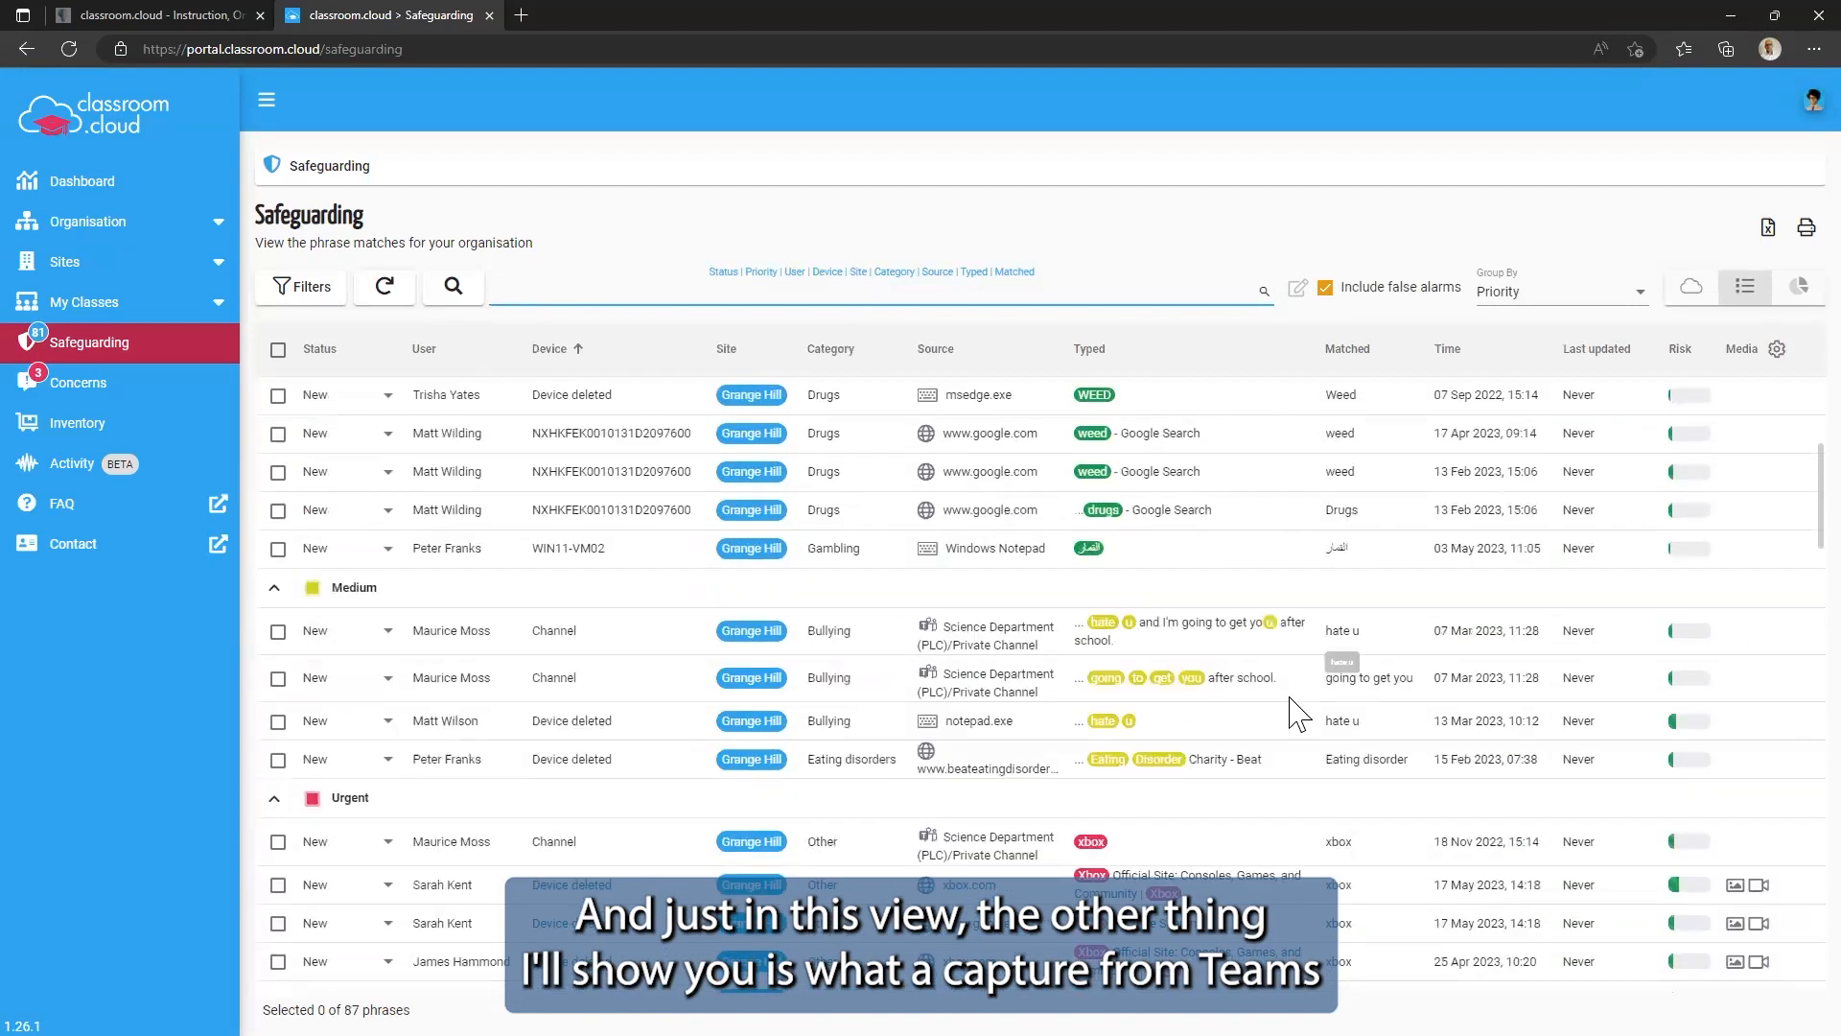
pyautogui.click(895, 650)
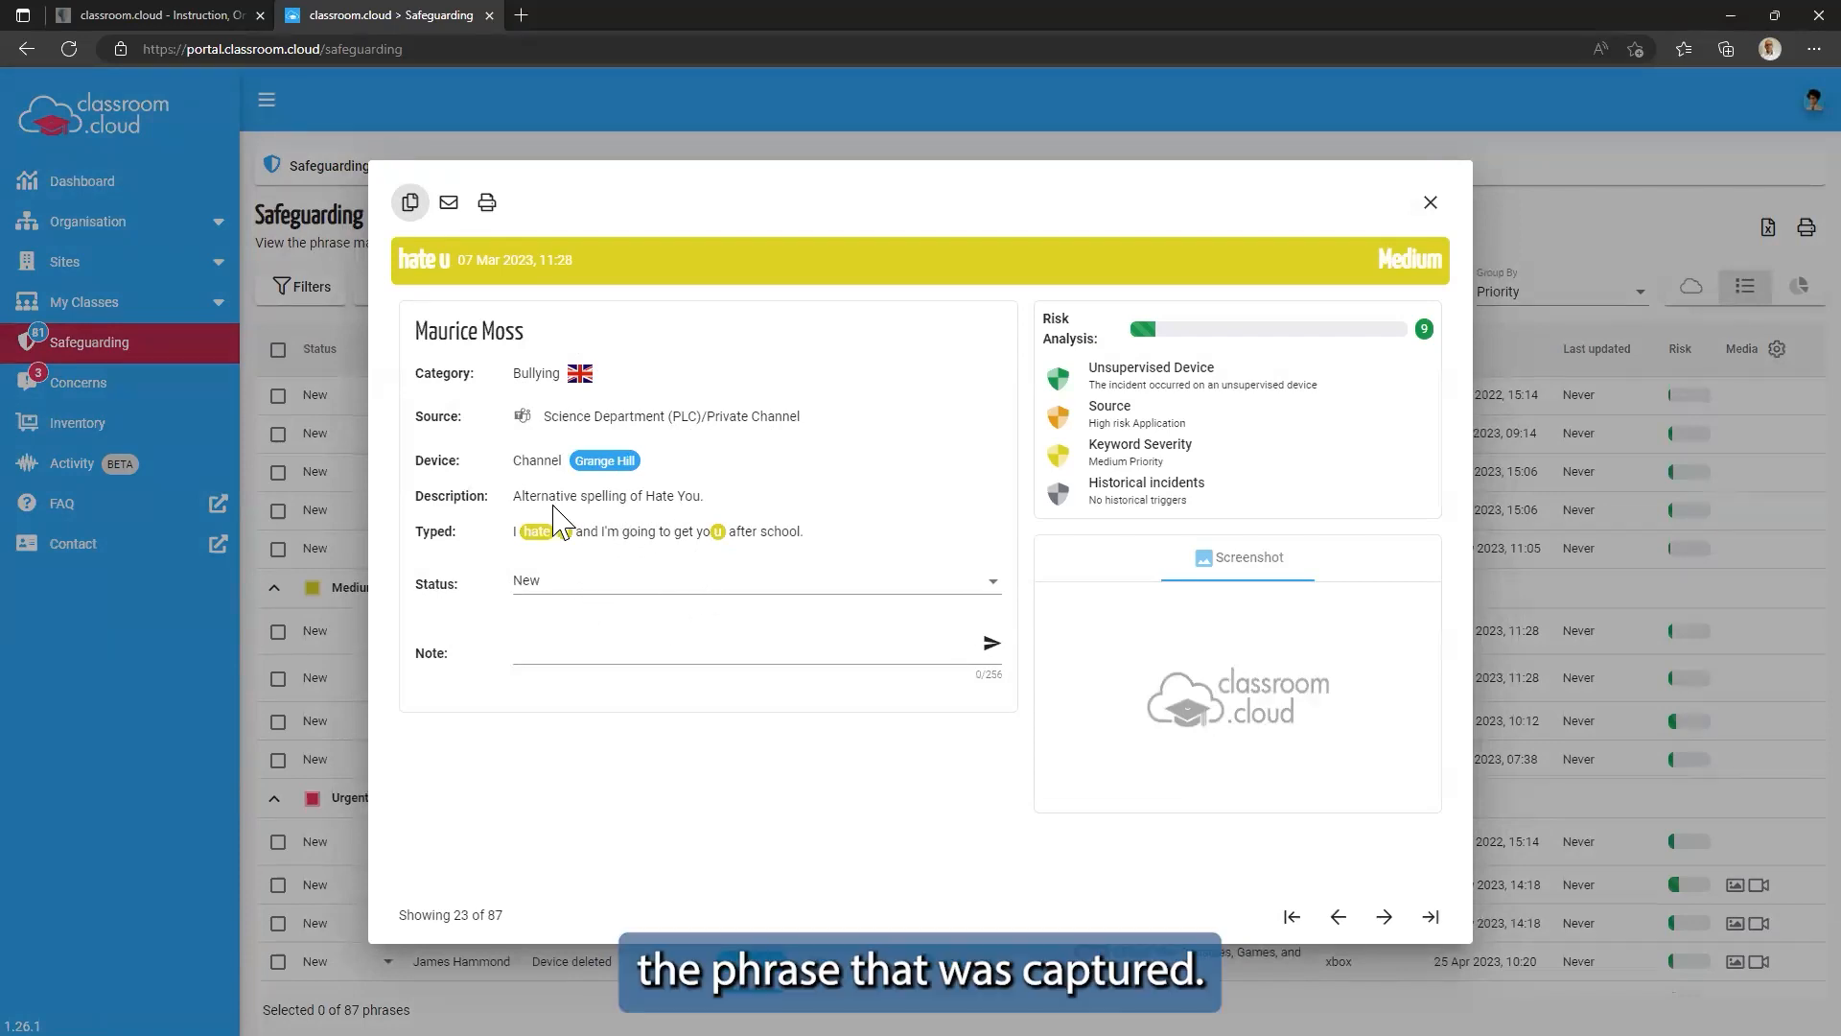
pyautogui.click(1431, 203)
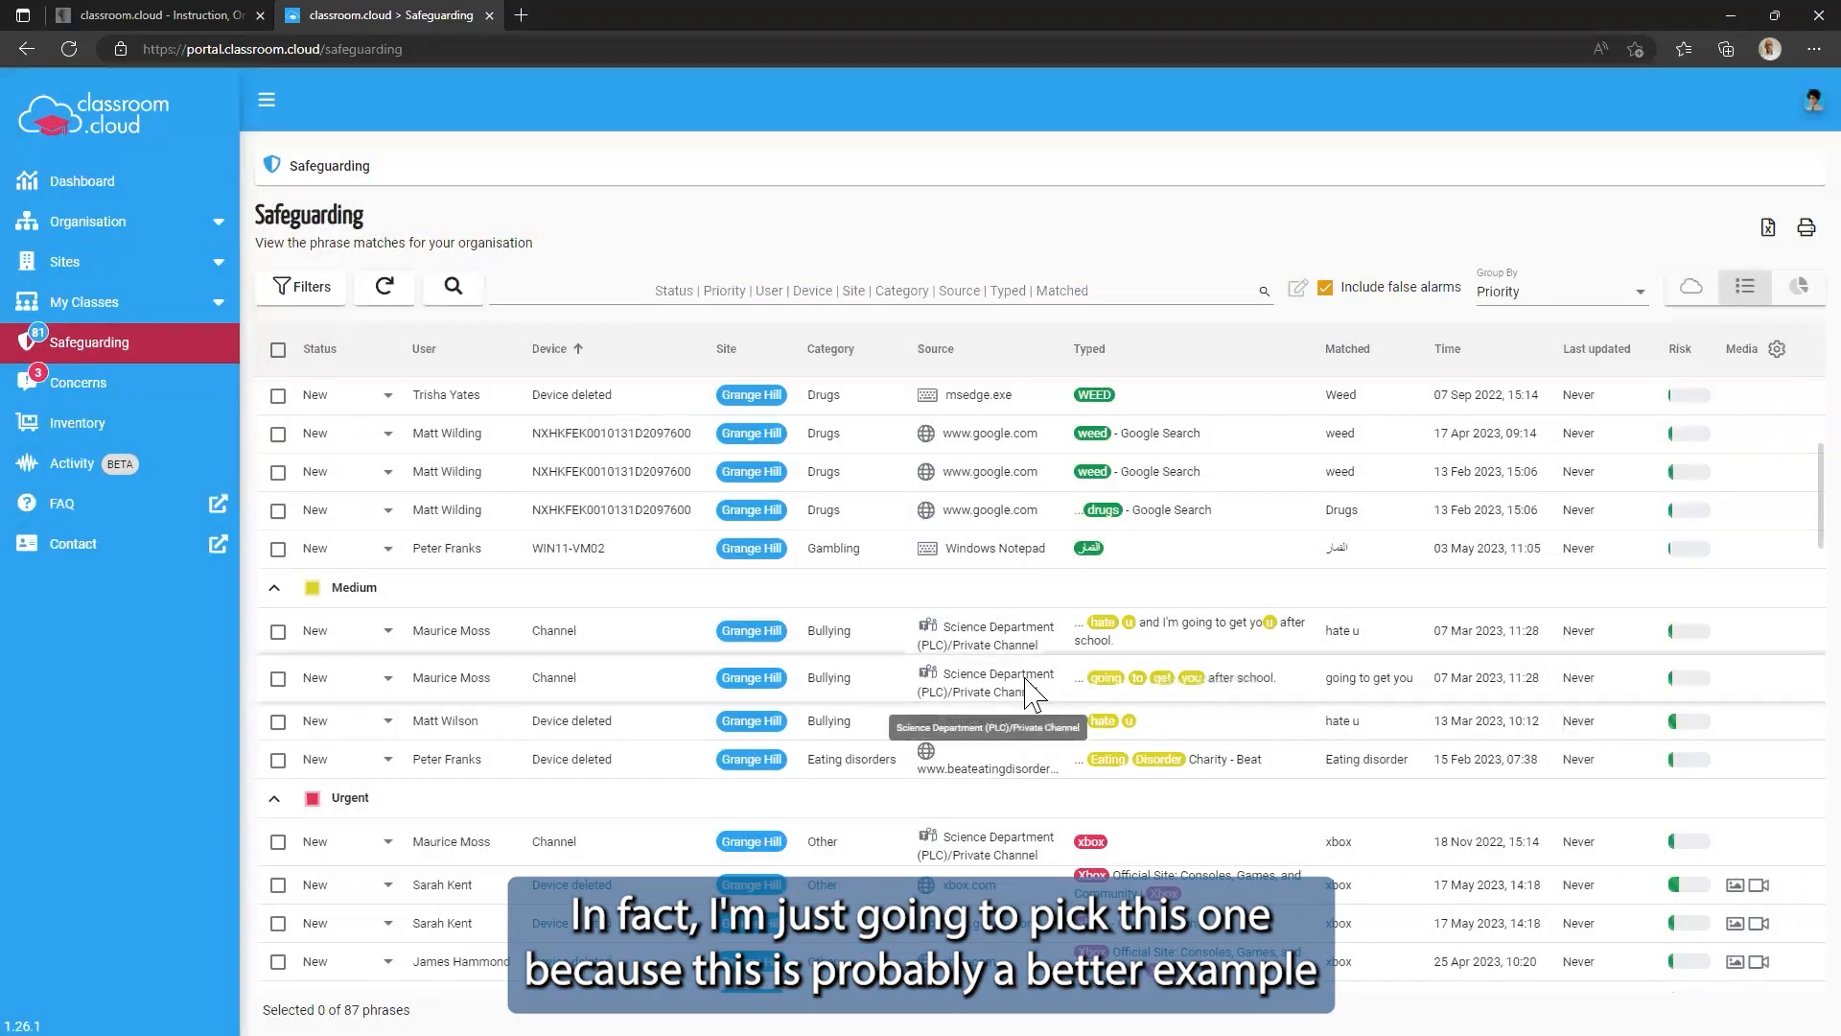
pyautogui.click(542, 682)
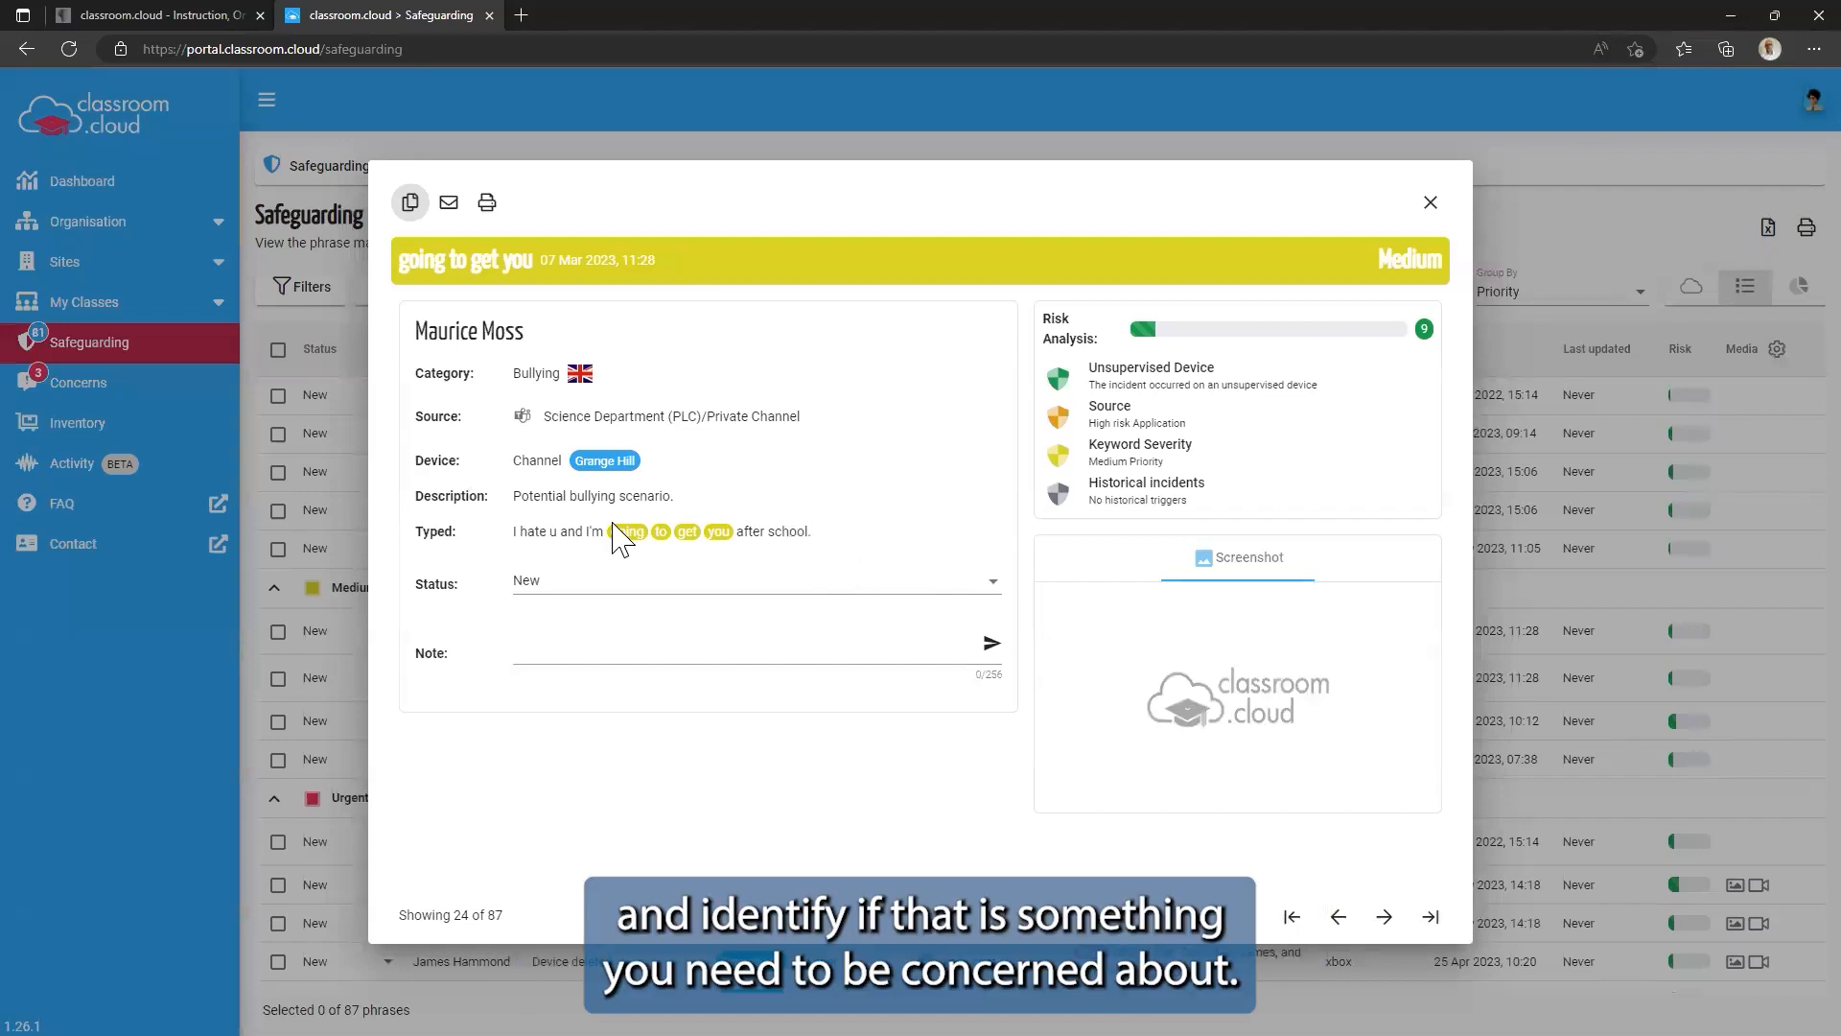
pyautogui.click(1430, 202)
# Show the phrase matches as a word cloud, browse the individual xbox matches, and close their list
pyautogui.click(1687, 287)
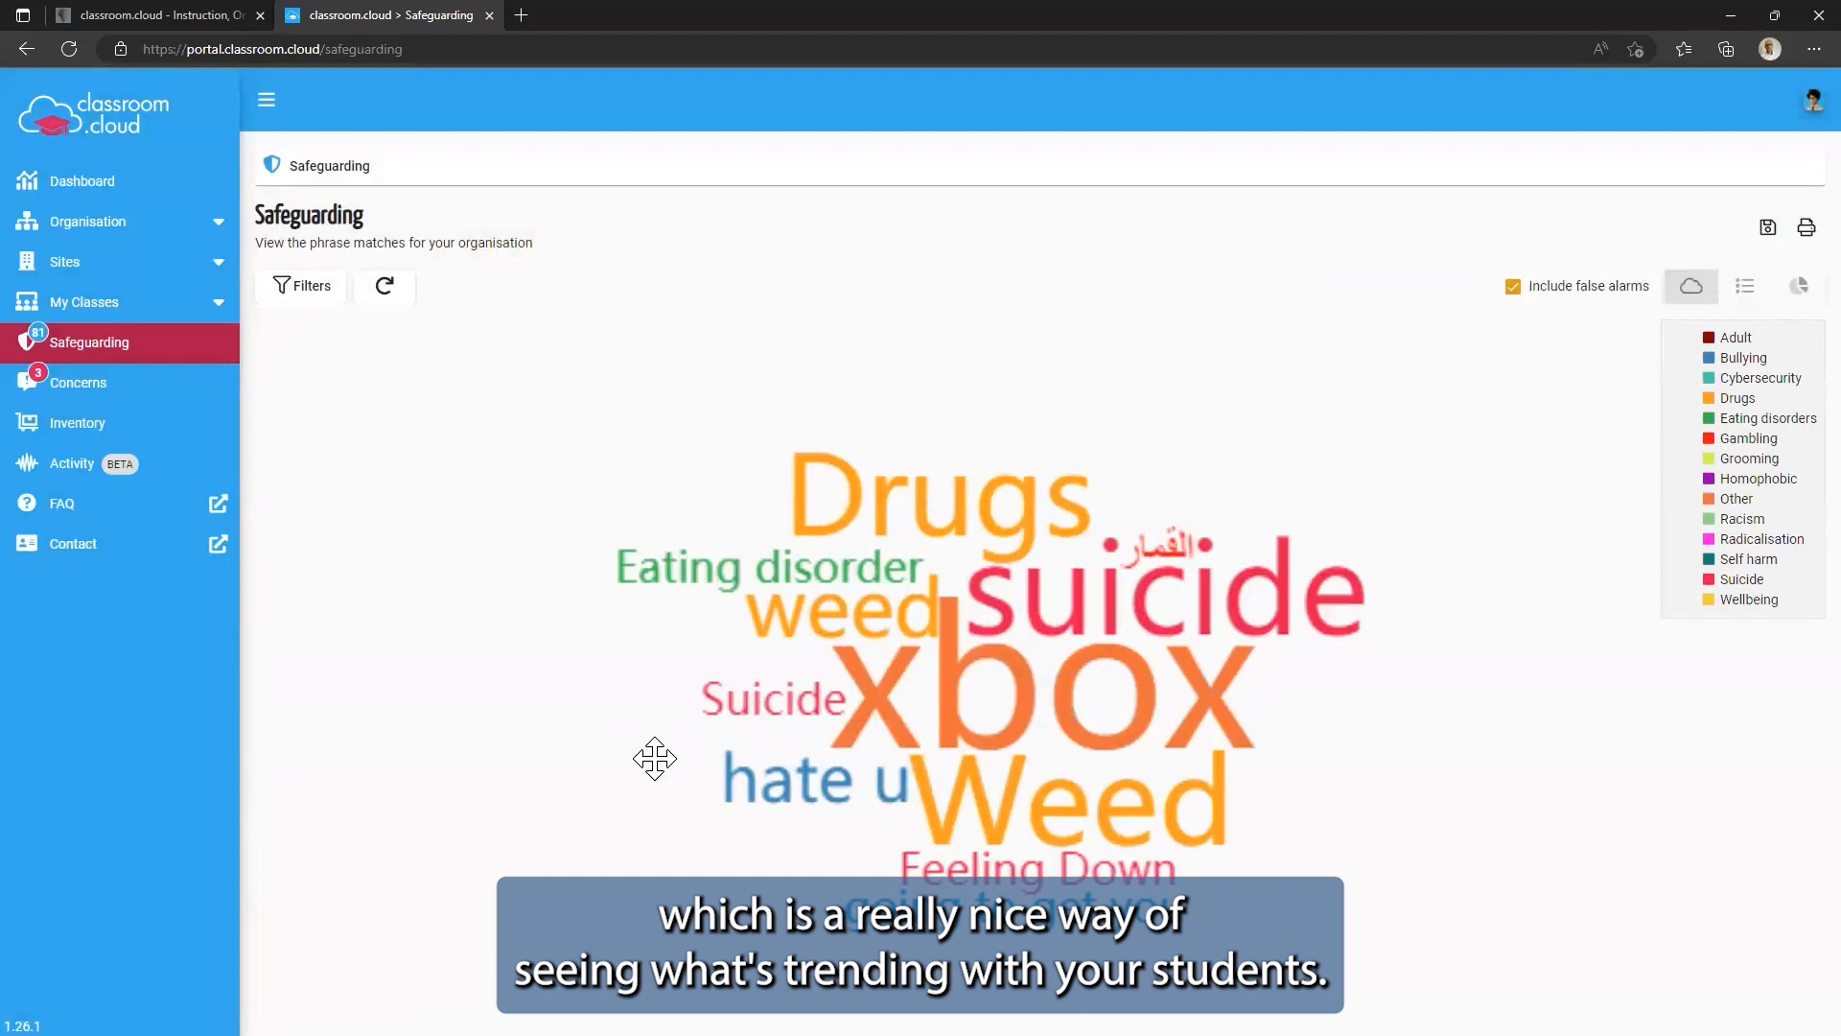
pyautogui.click(889, 721)
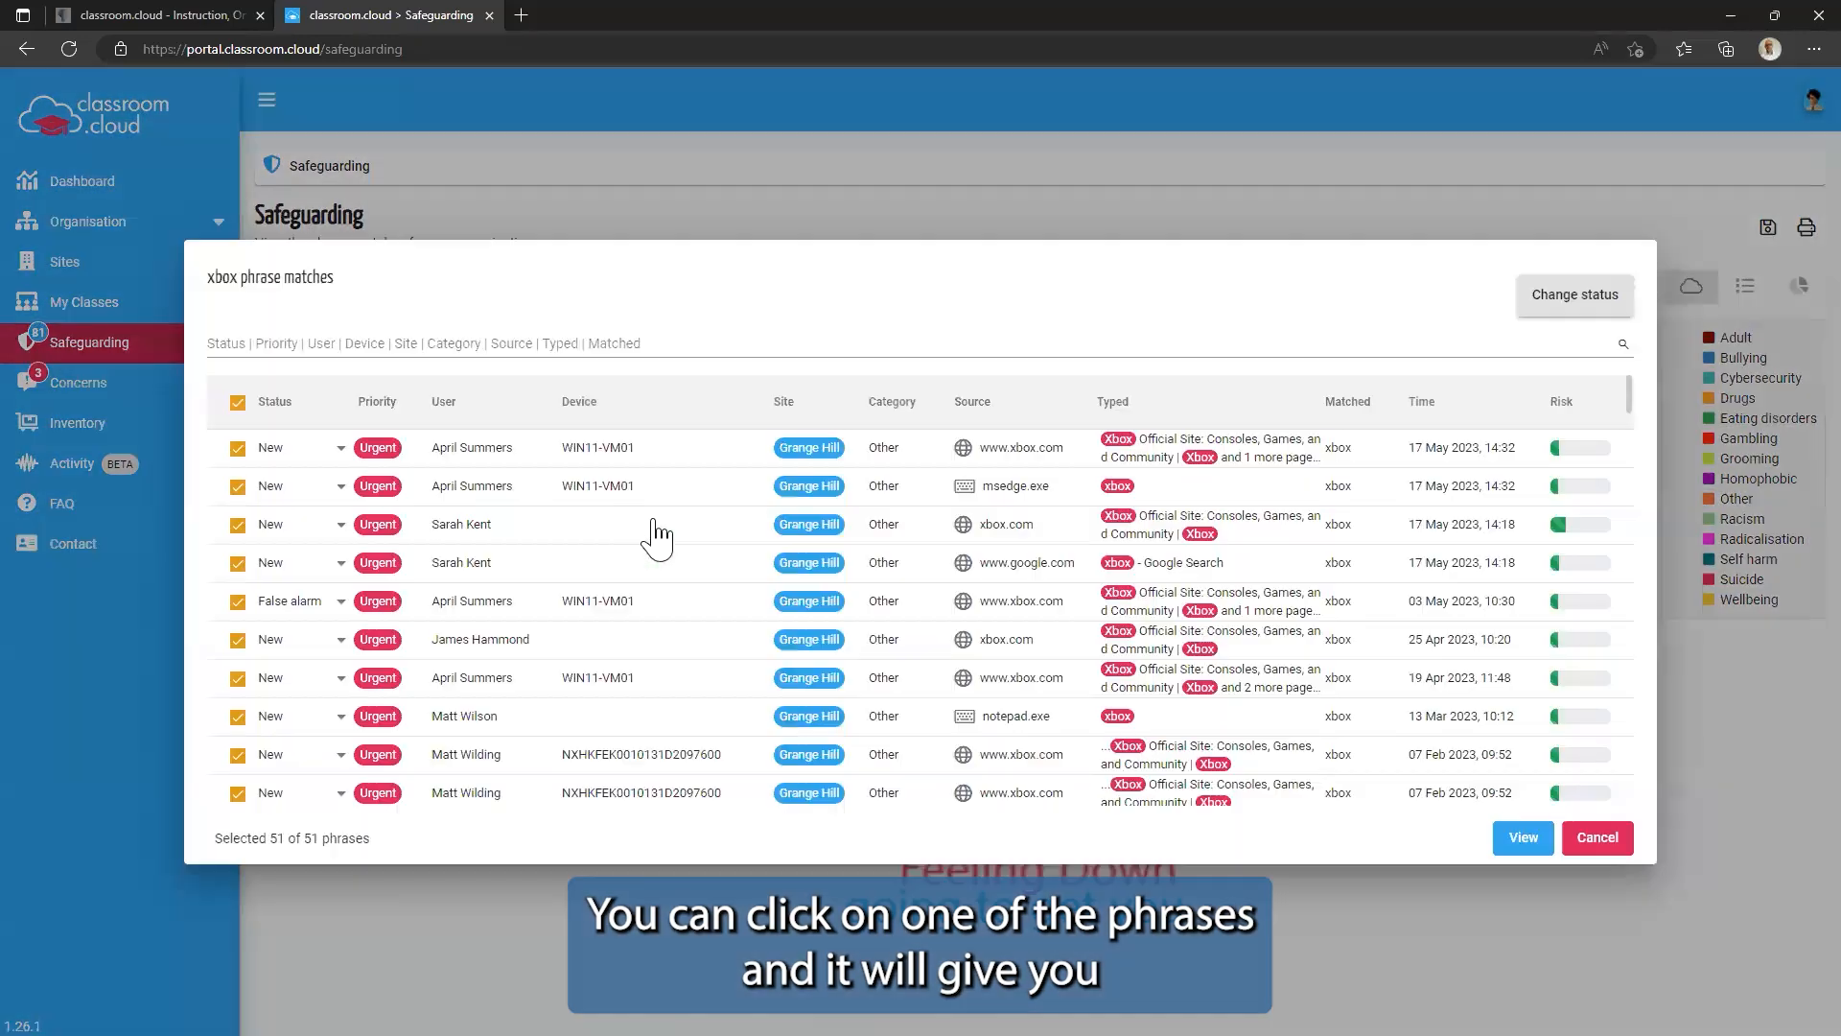
pyautogui.scroll(5, 657, 537)
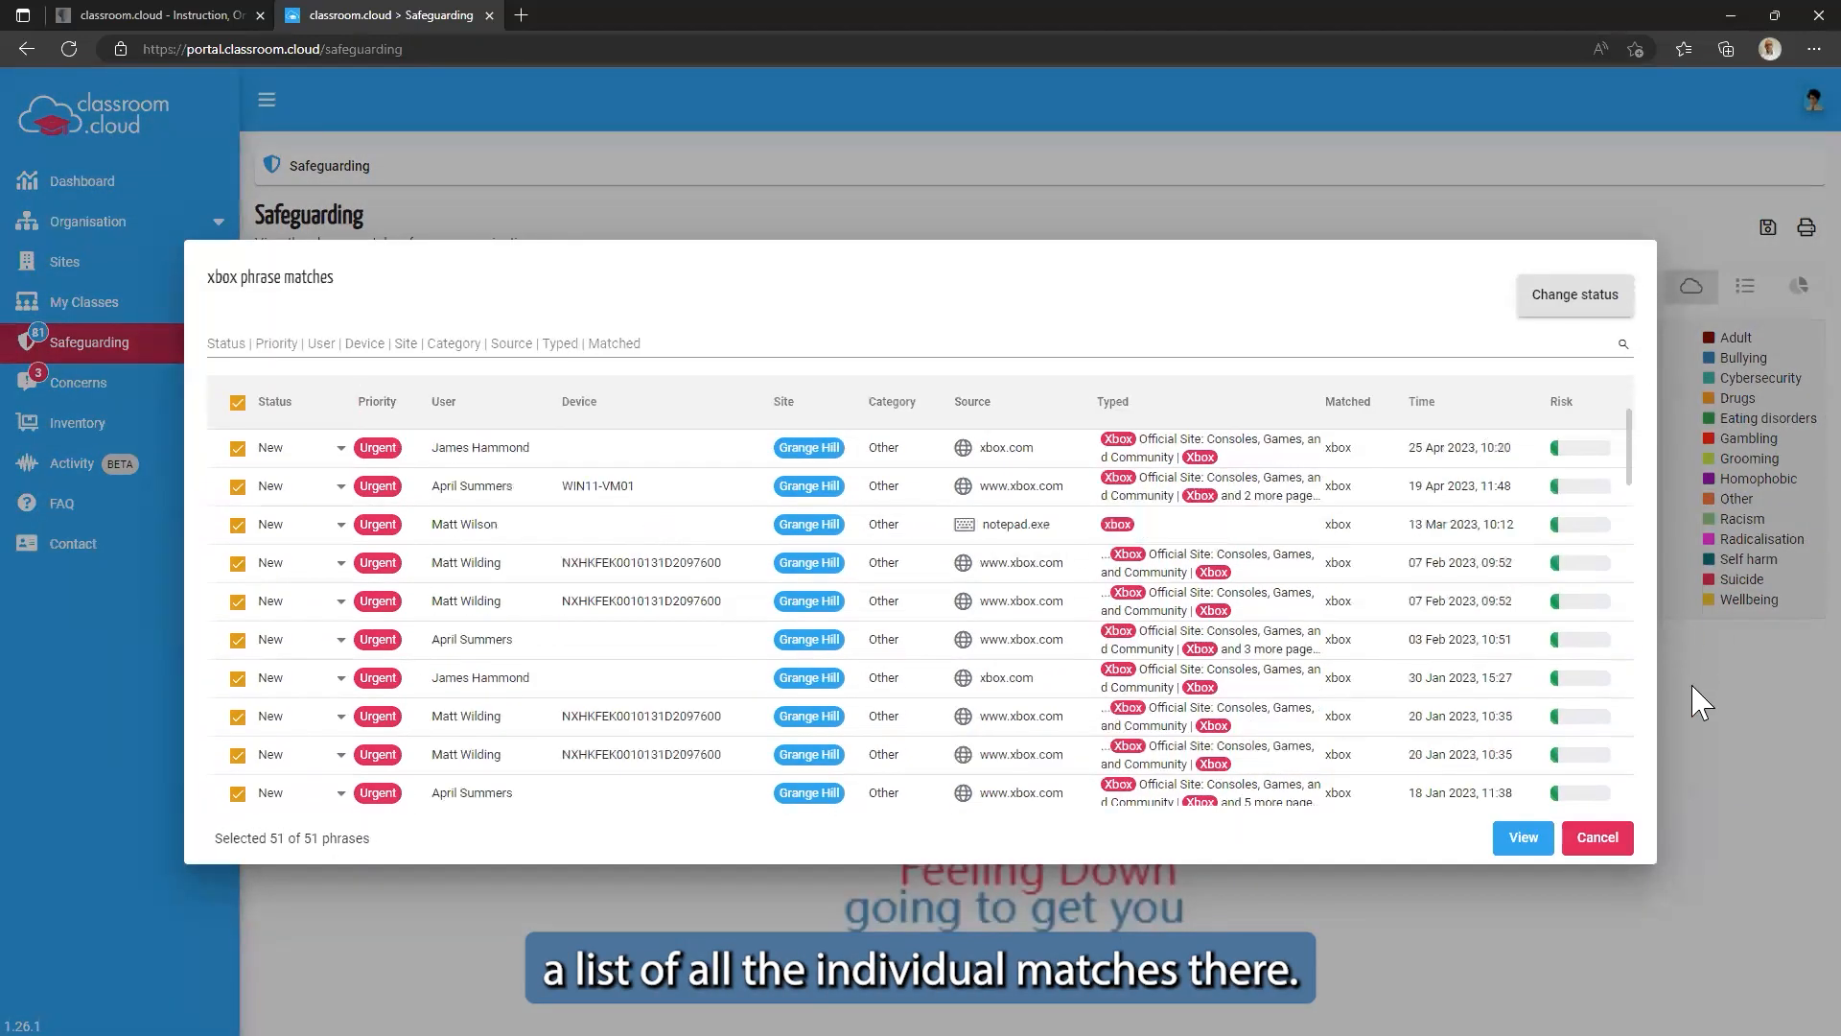
pyautogui.click(1797, 288)
# Show the phrase matches by priority as a graph and change its style to a horizontal bar chart
pyautogui.click(1799, 286)
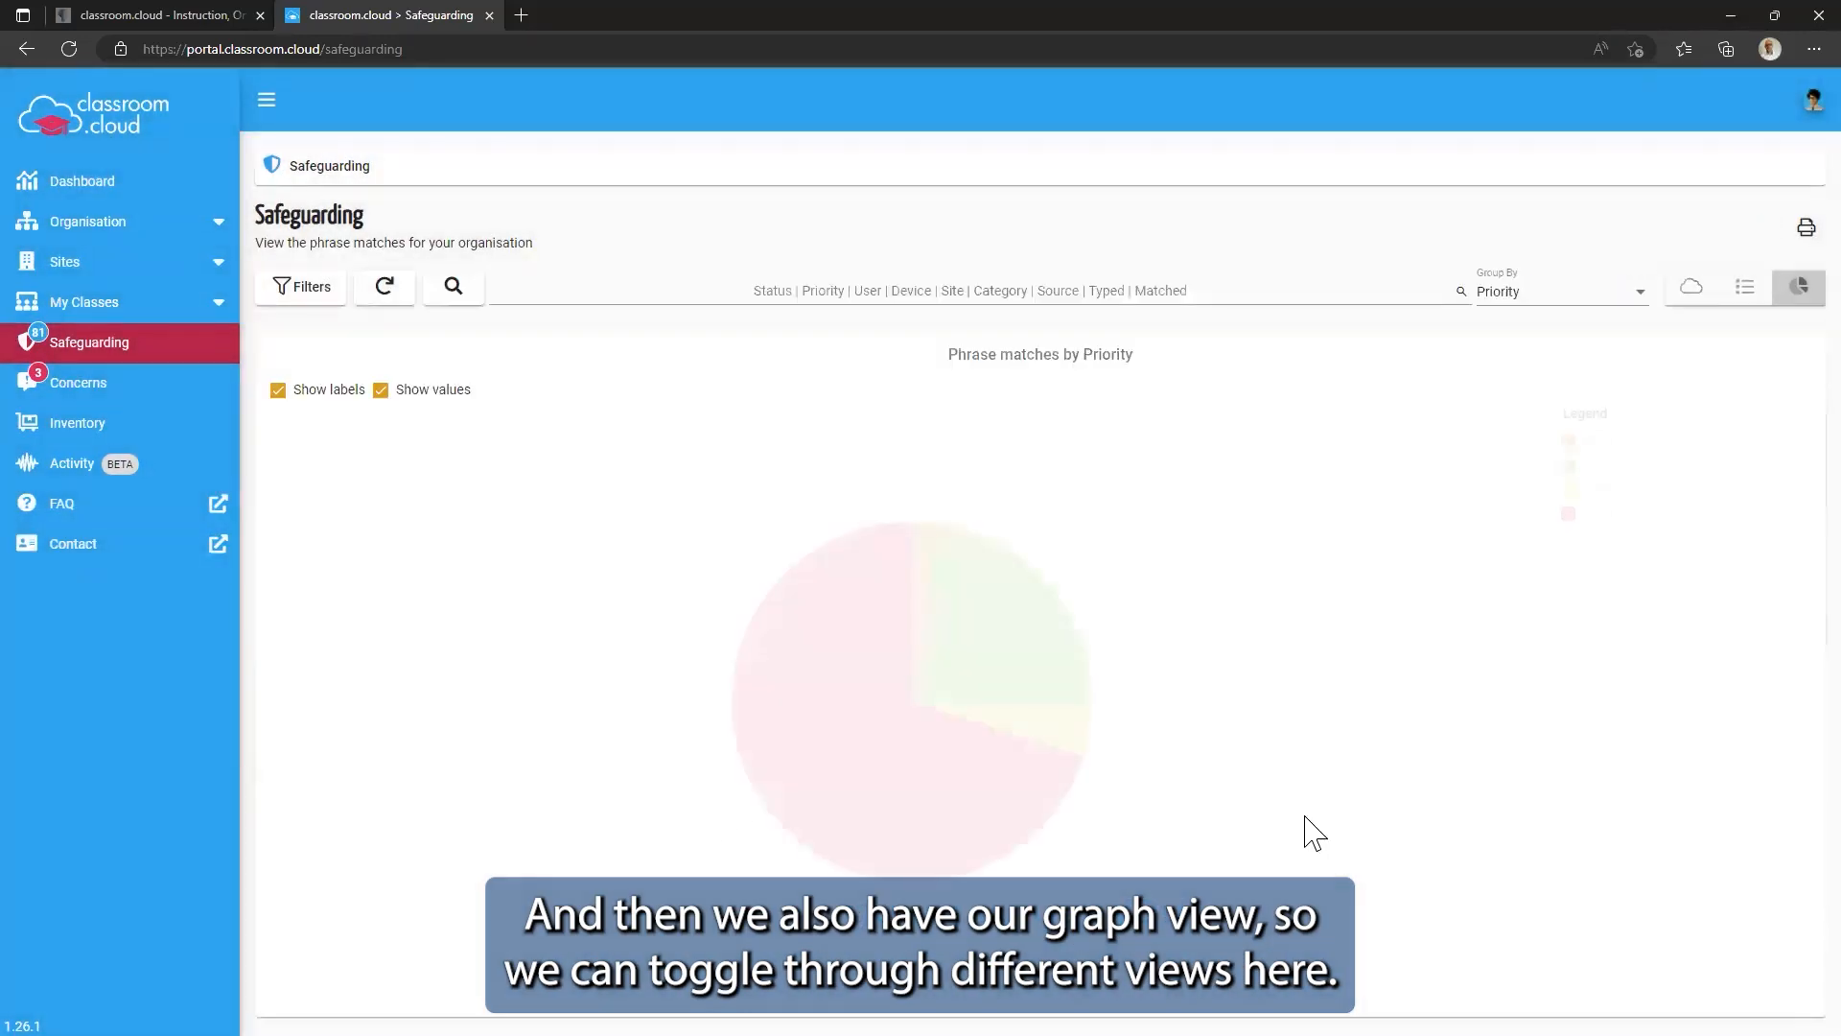
pyautogui.click(1797, 289)
pyautogui.click(1796, 293)
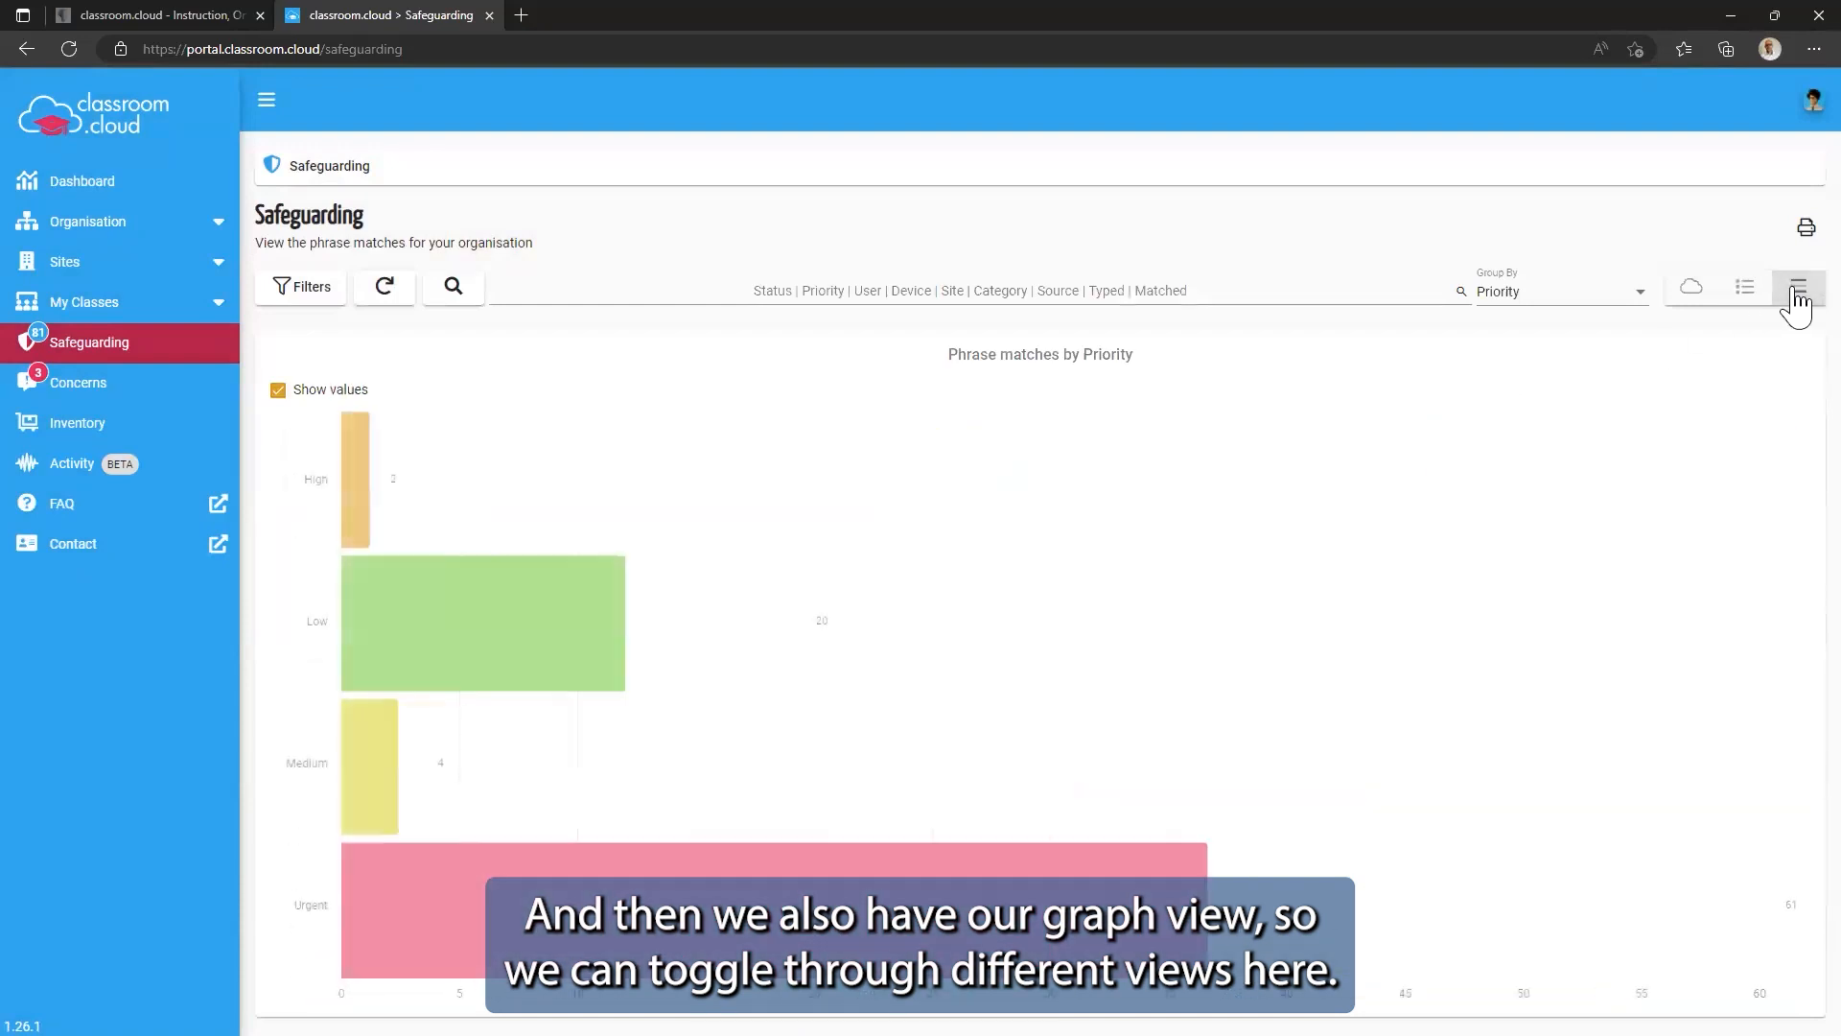
# Search the bar chart's phrase matches by a student's first name, and clear the search to include all students
pyautogui.click(668, 290)
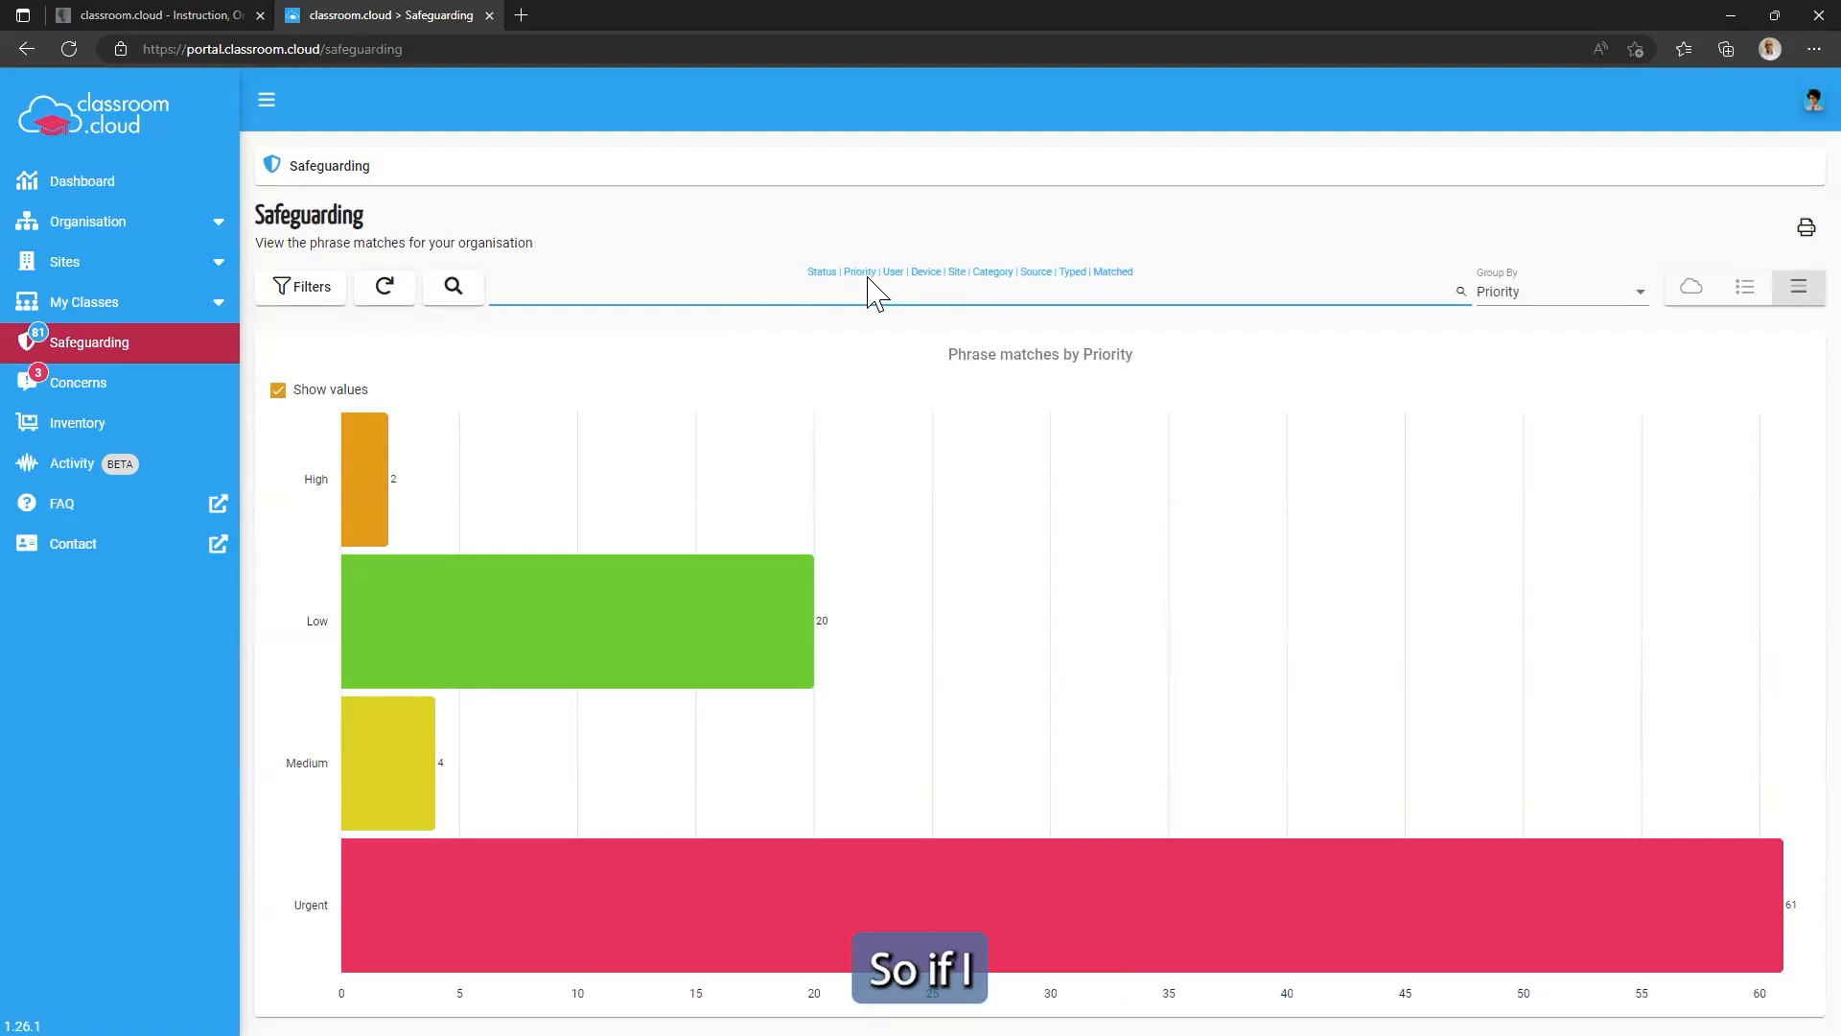
pyautogui.write('peter')
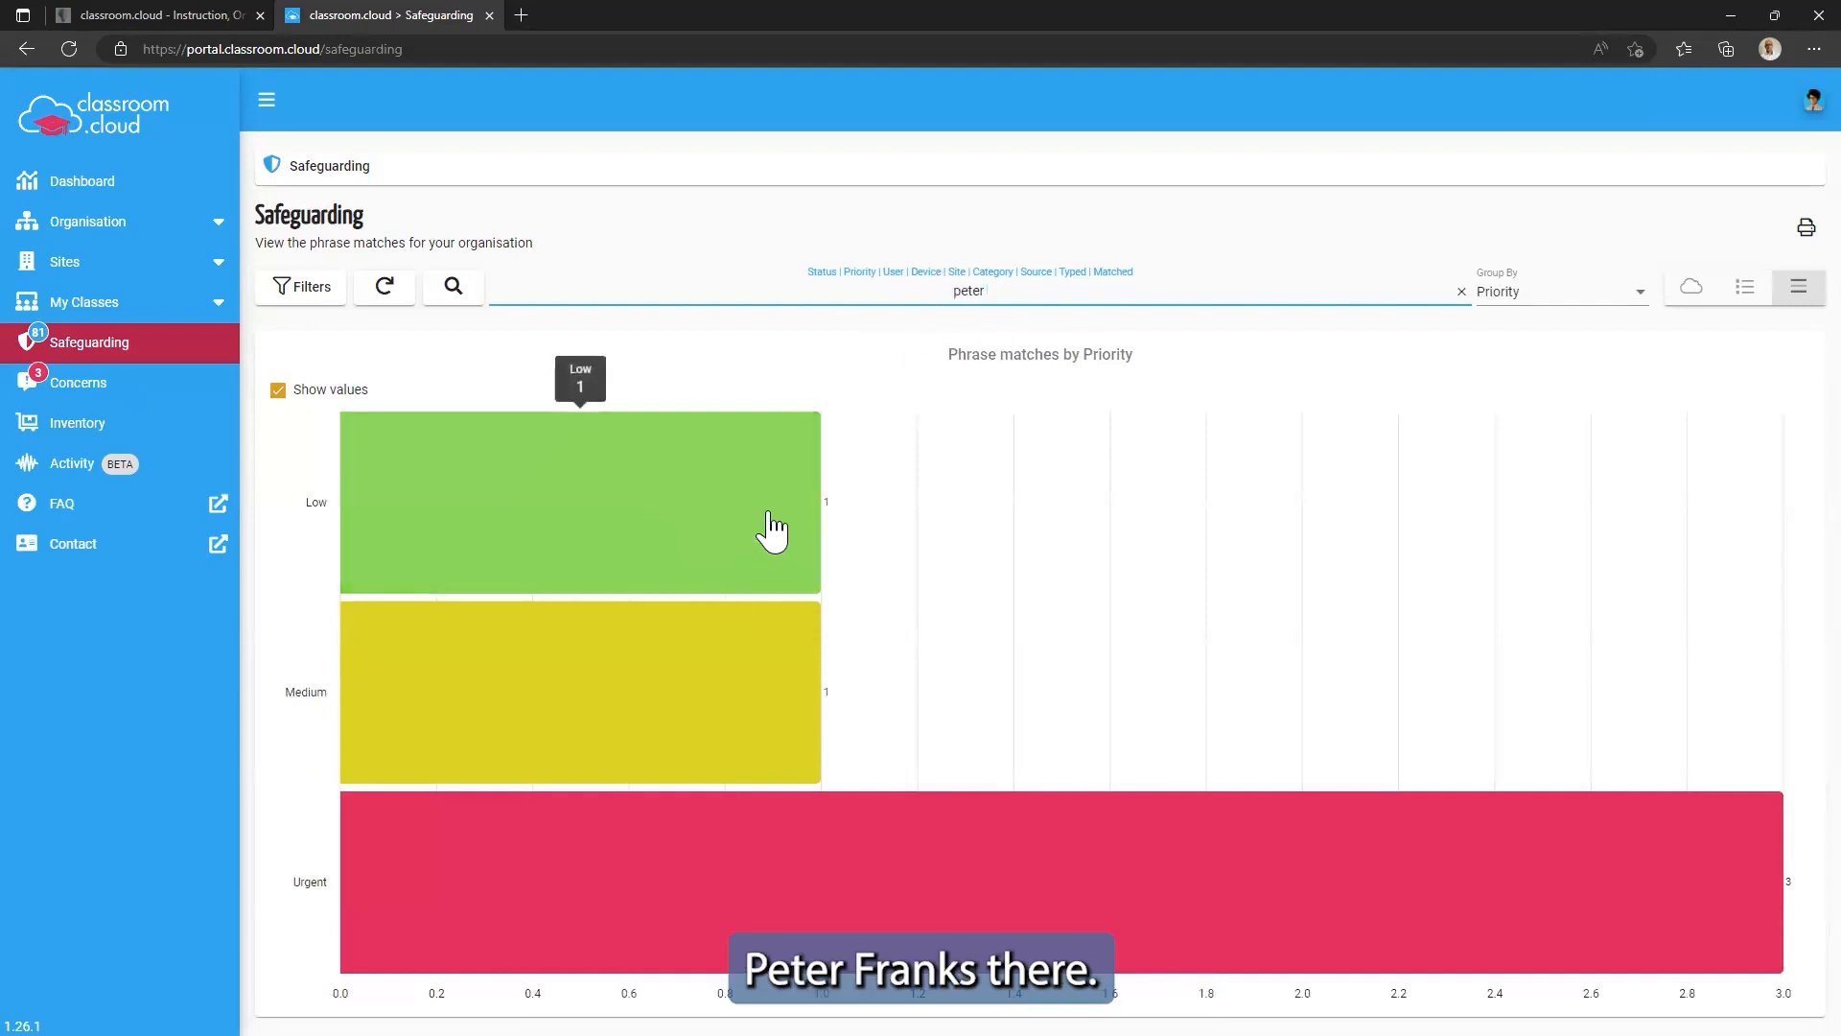
pyautogui.press('BackSpace')
pyautogui.press('BackSpace')
pyautogui.press('BackSpace')
pyautogui.press('BackSpace')
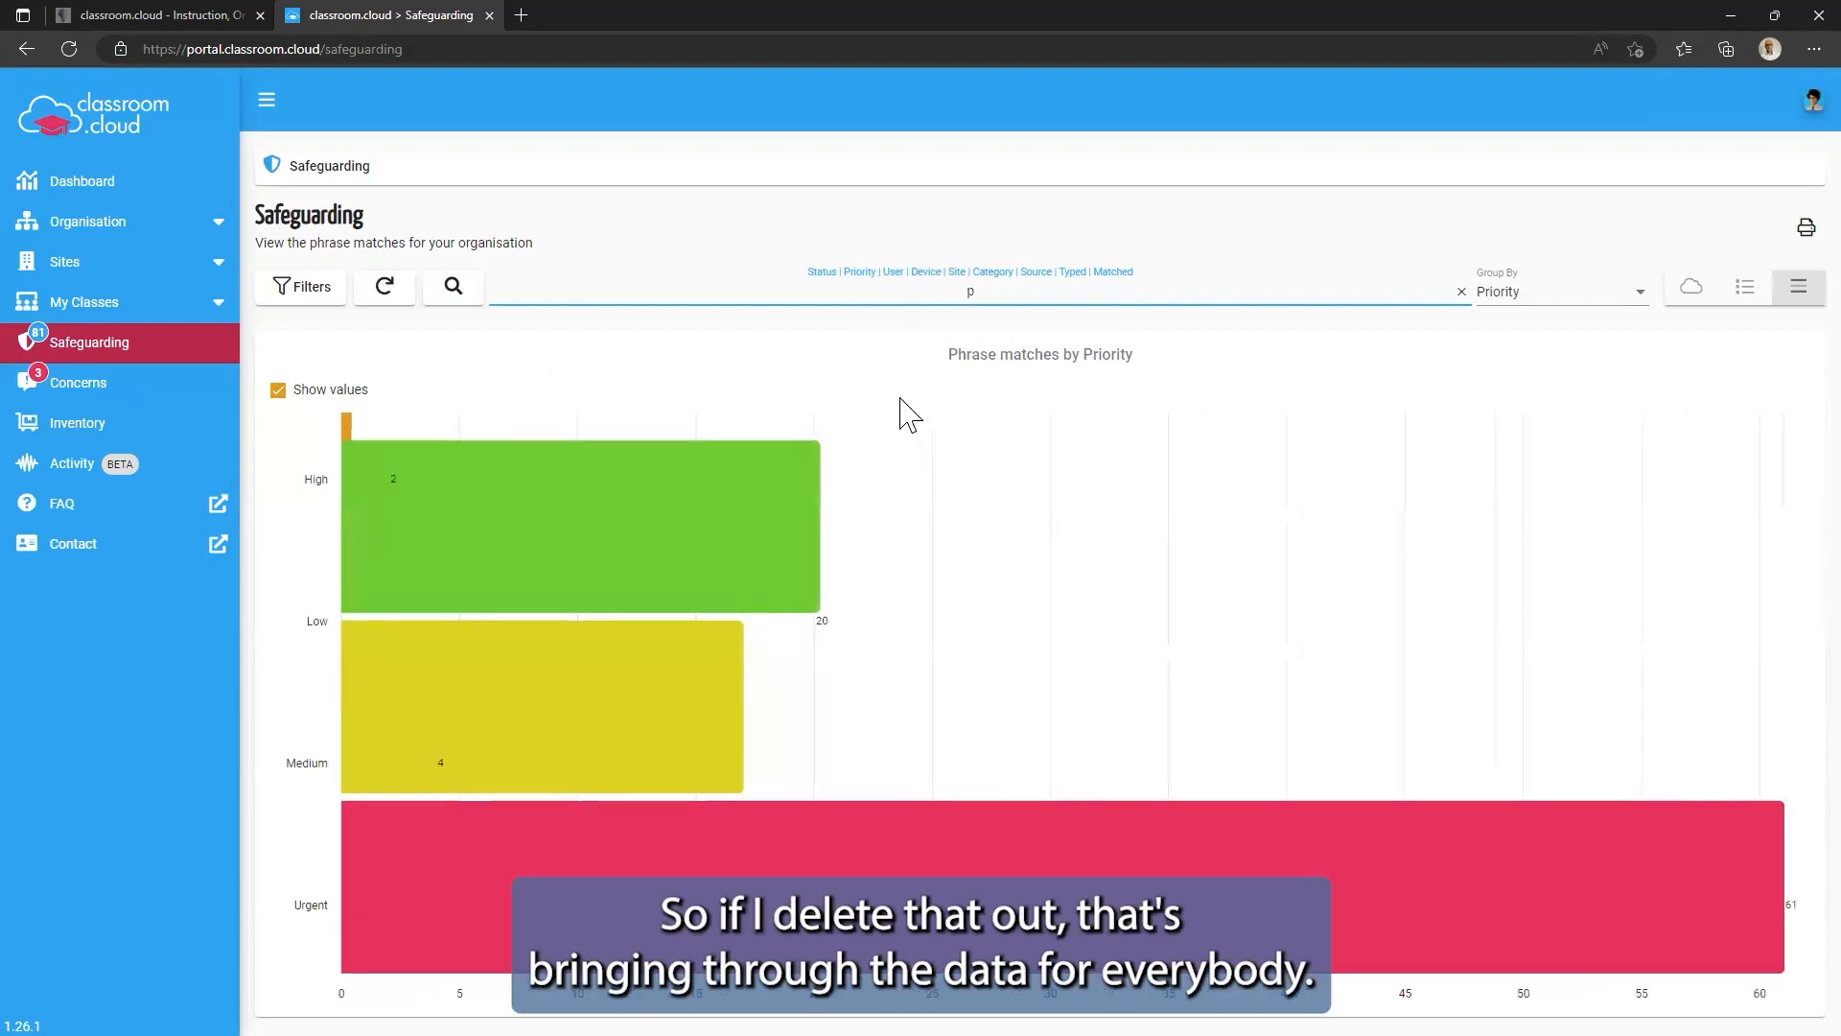
pyautogui.press('BackSpace')
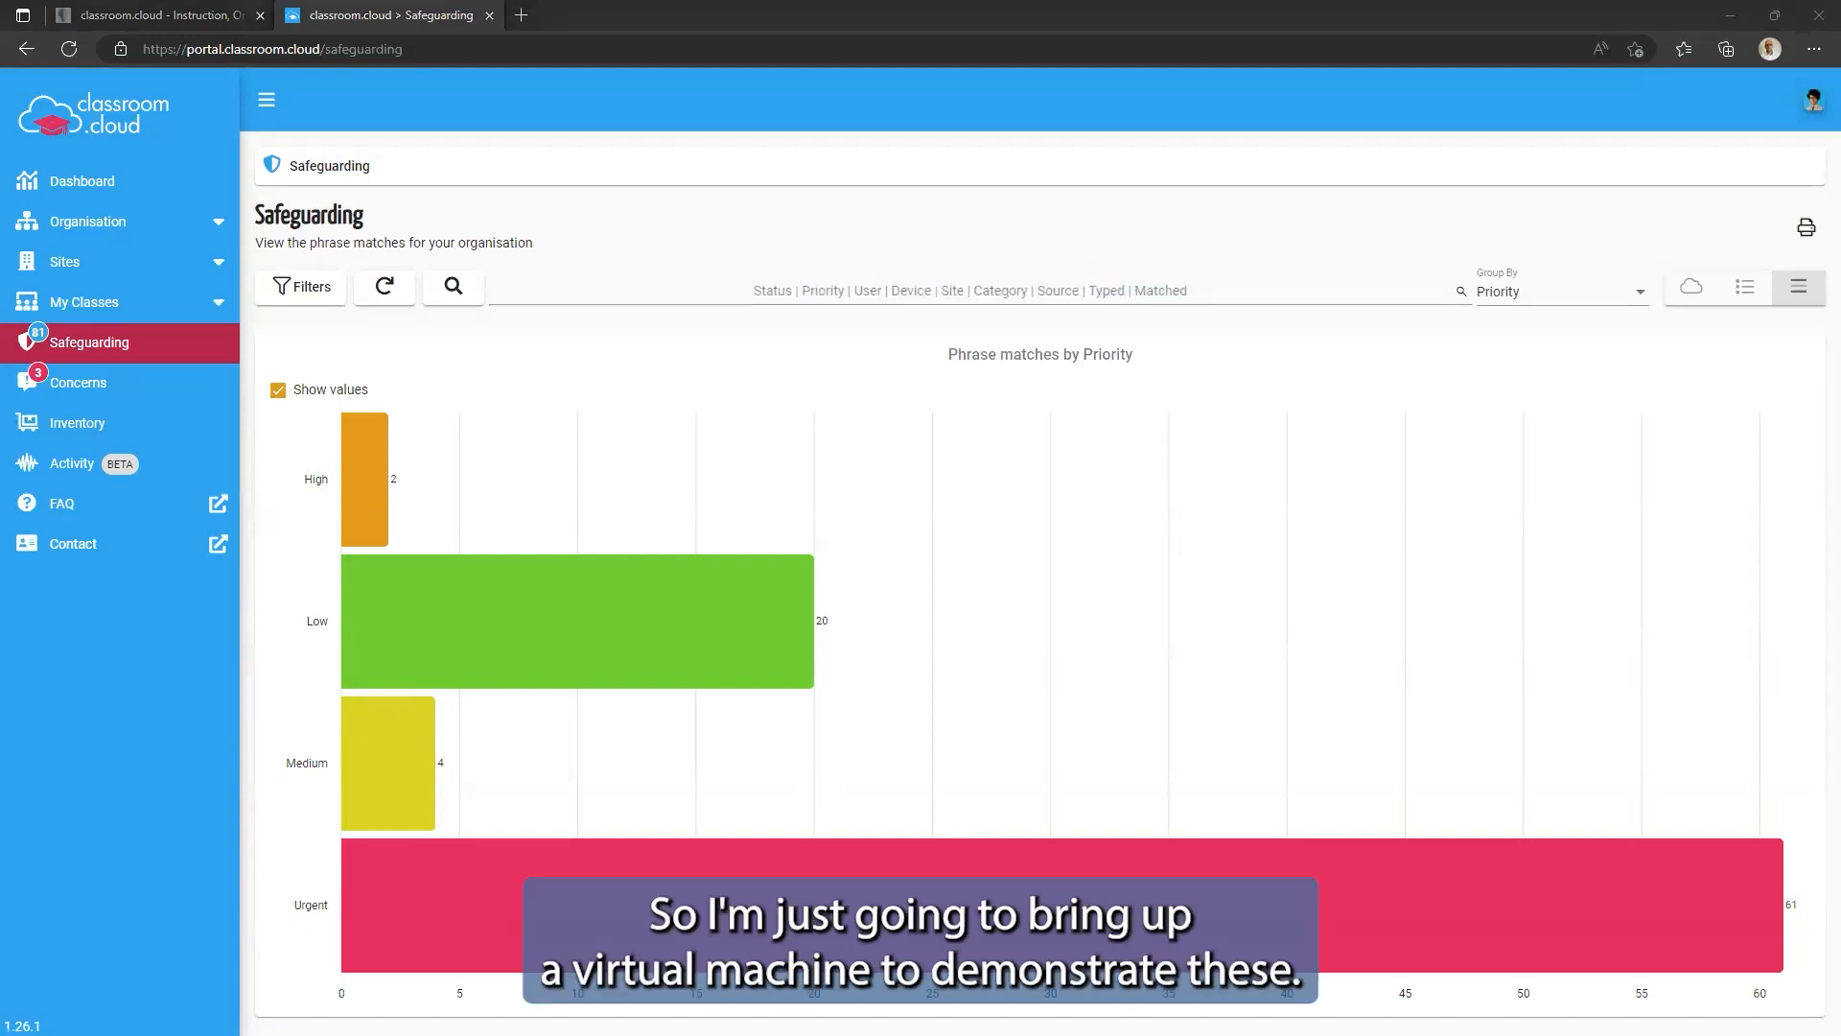
# Switch to the WIN11-VM01 virtual machine, close Notepad and the browser, and view the Safeguarding Resources list before closing it
pyautogui.hotkey('alt', 'Tab')
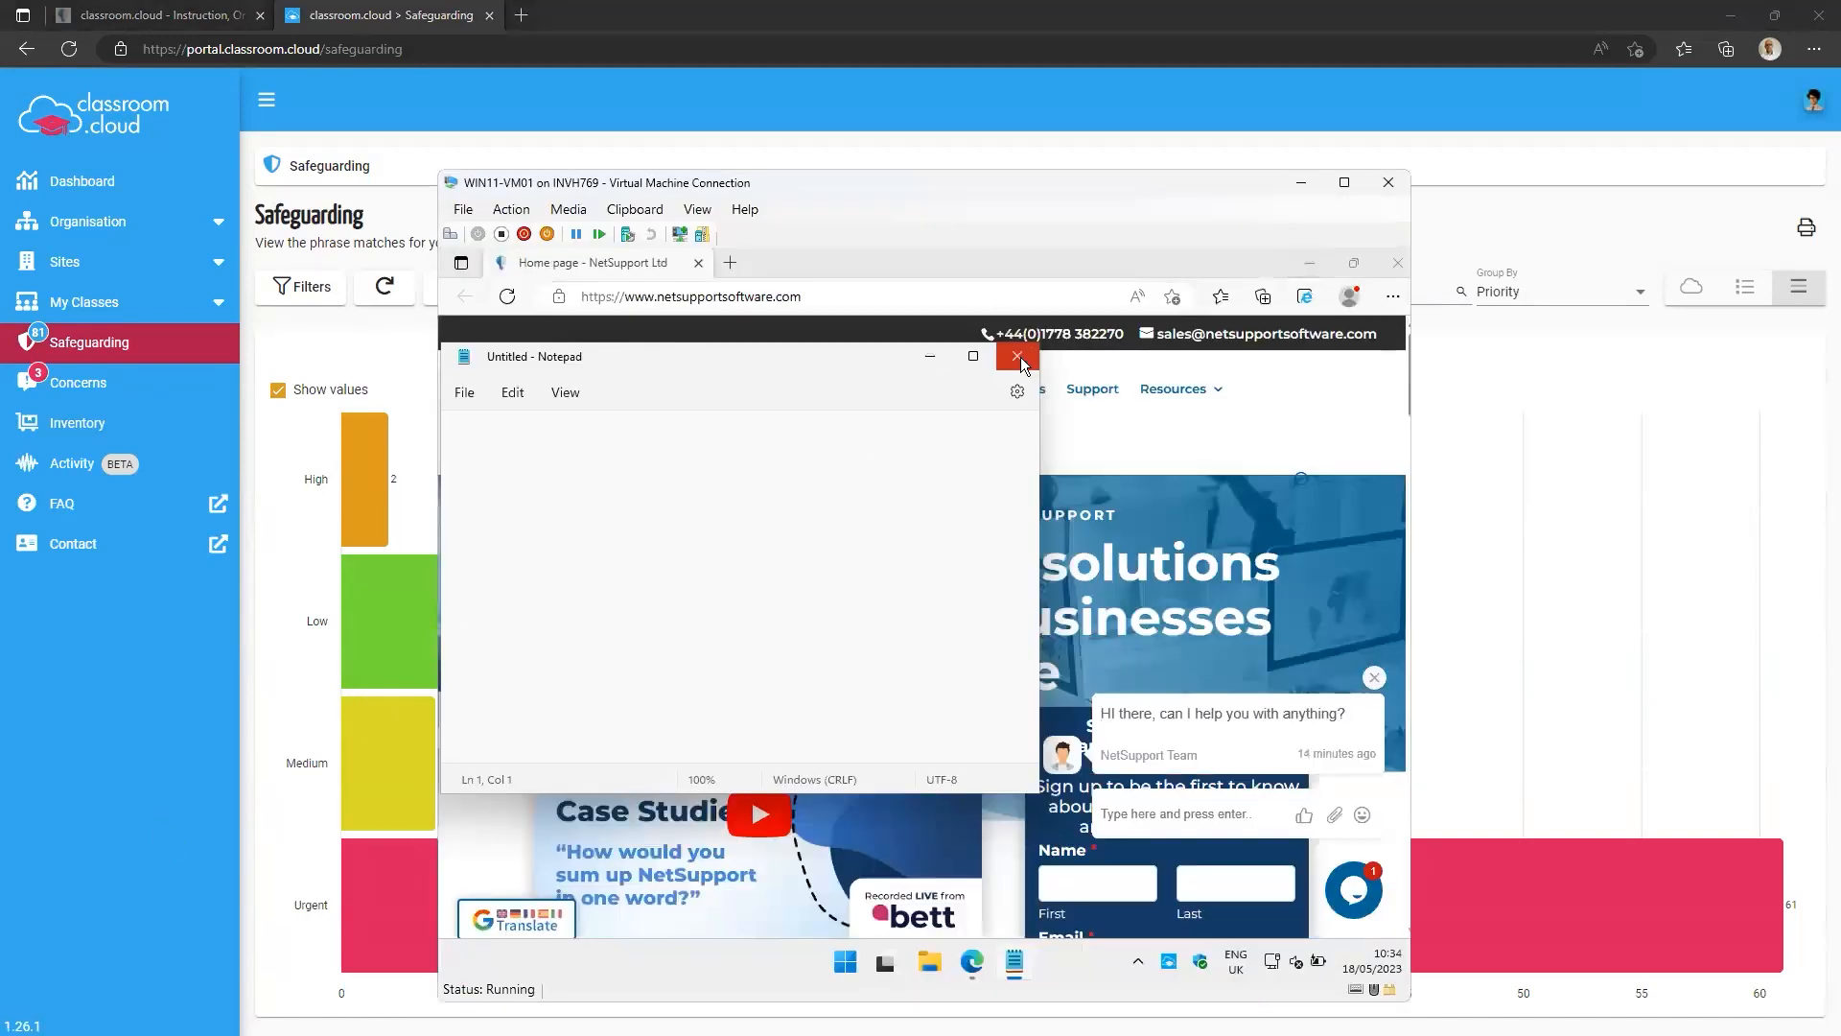
pyautogui.click(1018, 355)
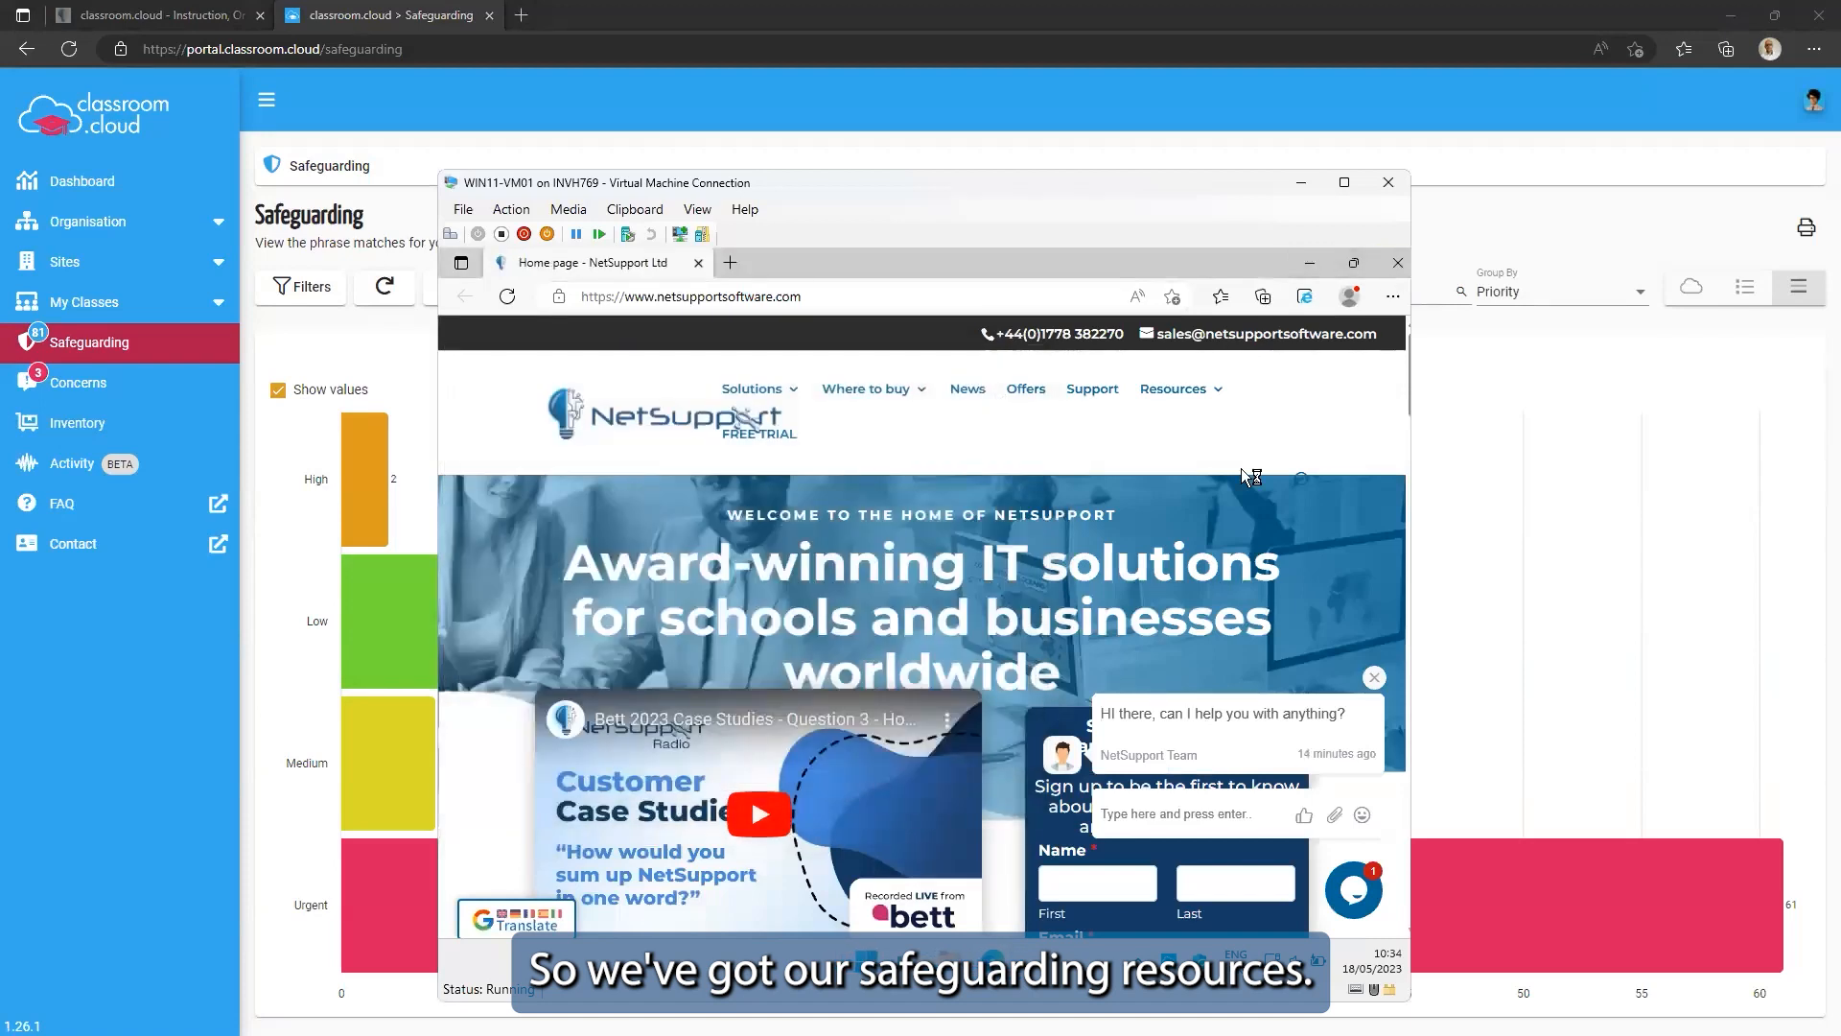
pyautogui.click(1401, 264)
pyautogui.doubleClick(470, 676)
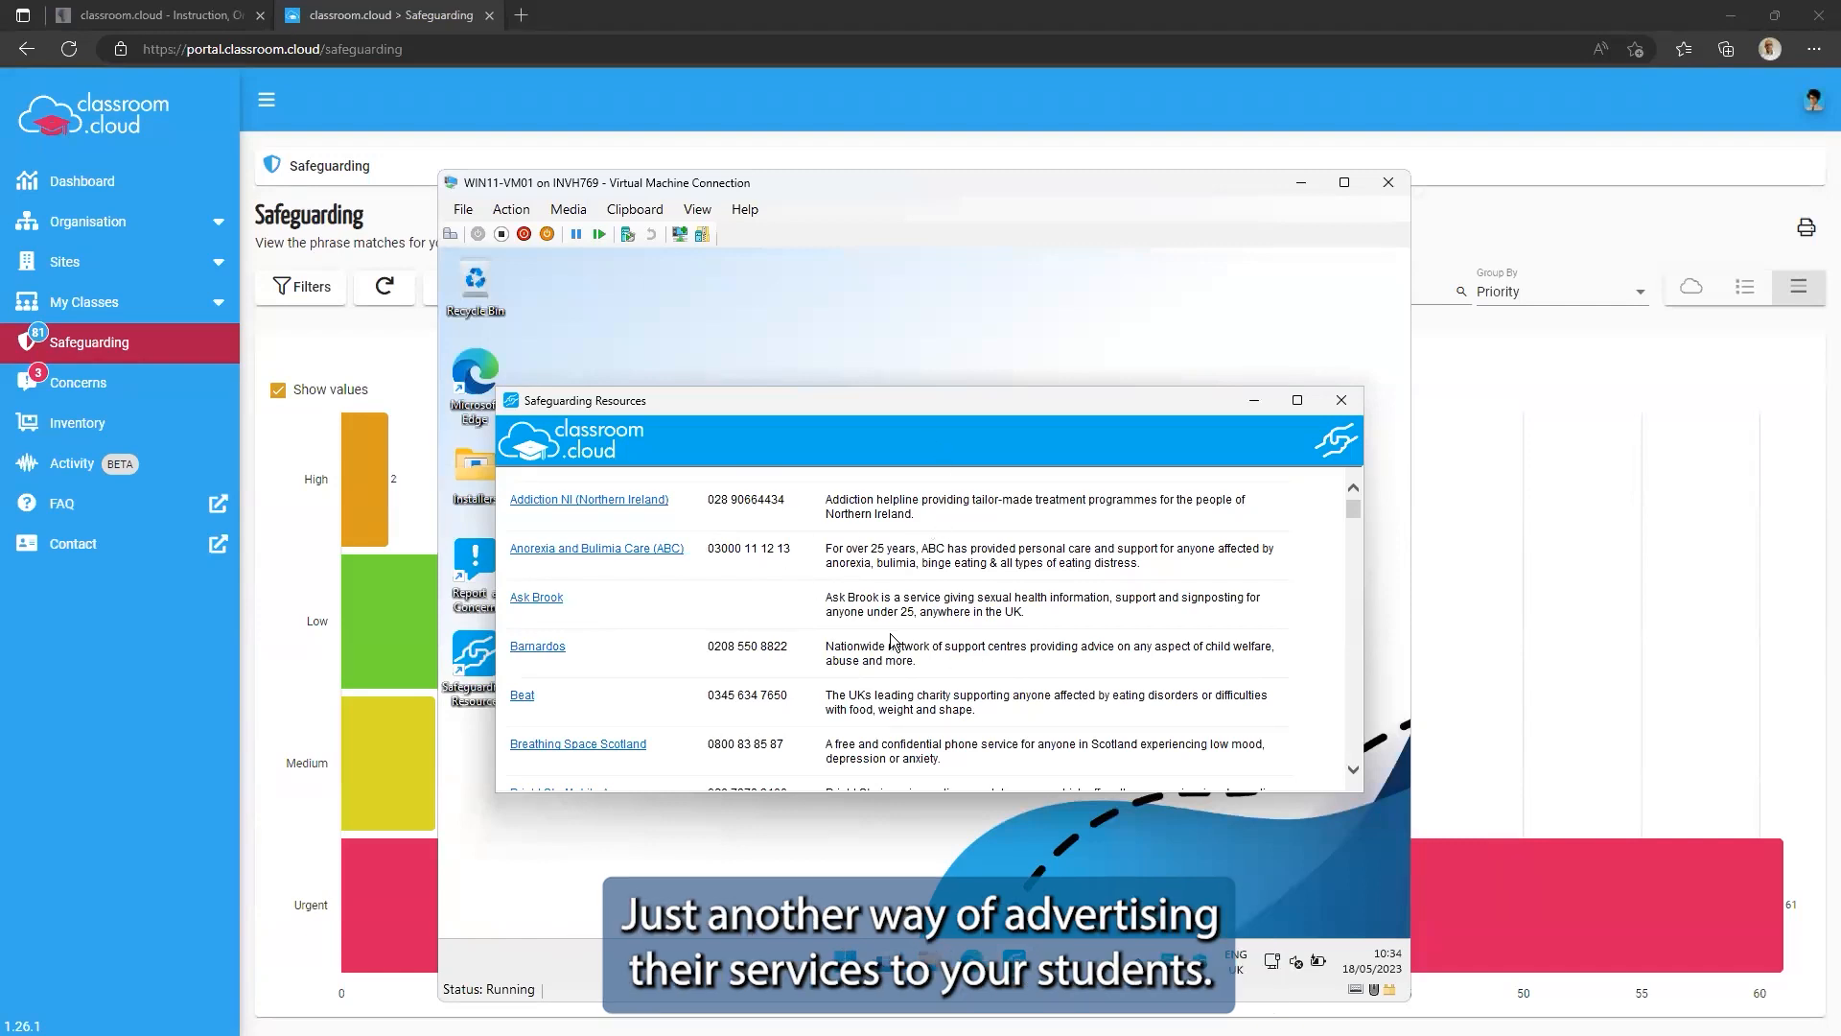
pyautogui.click(1340, 401)
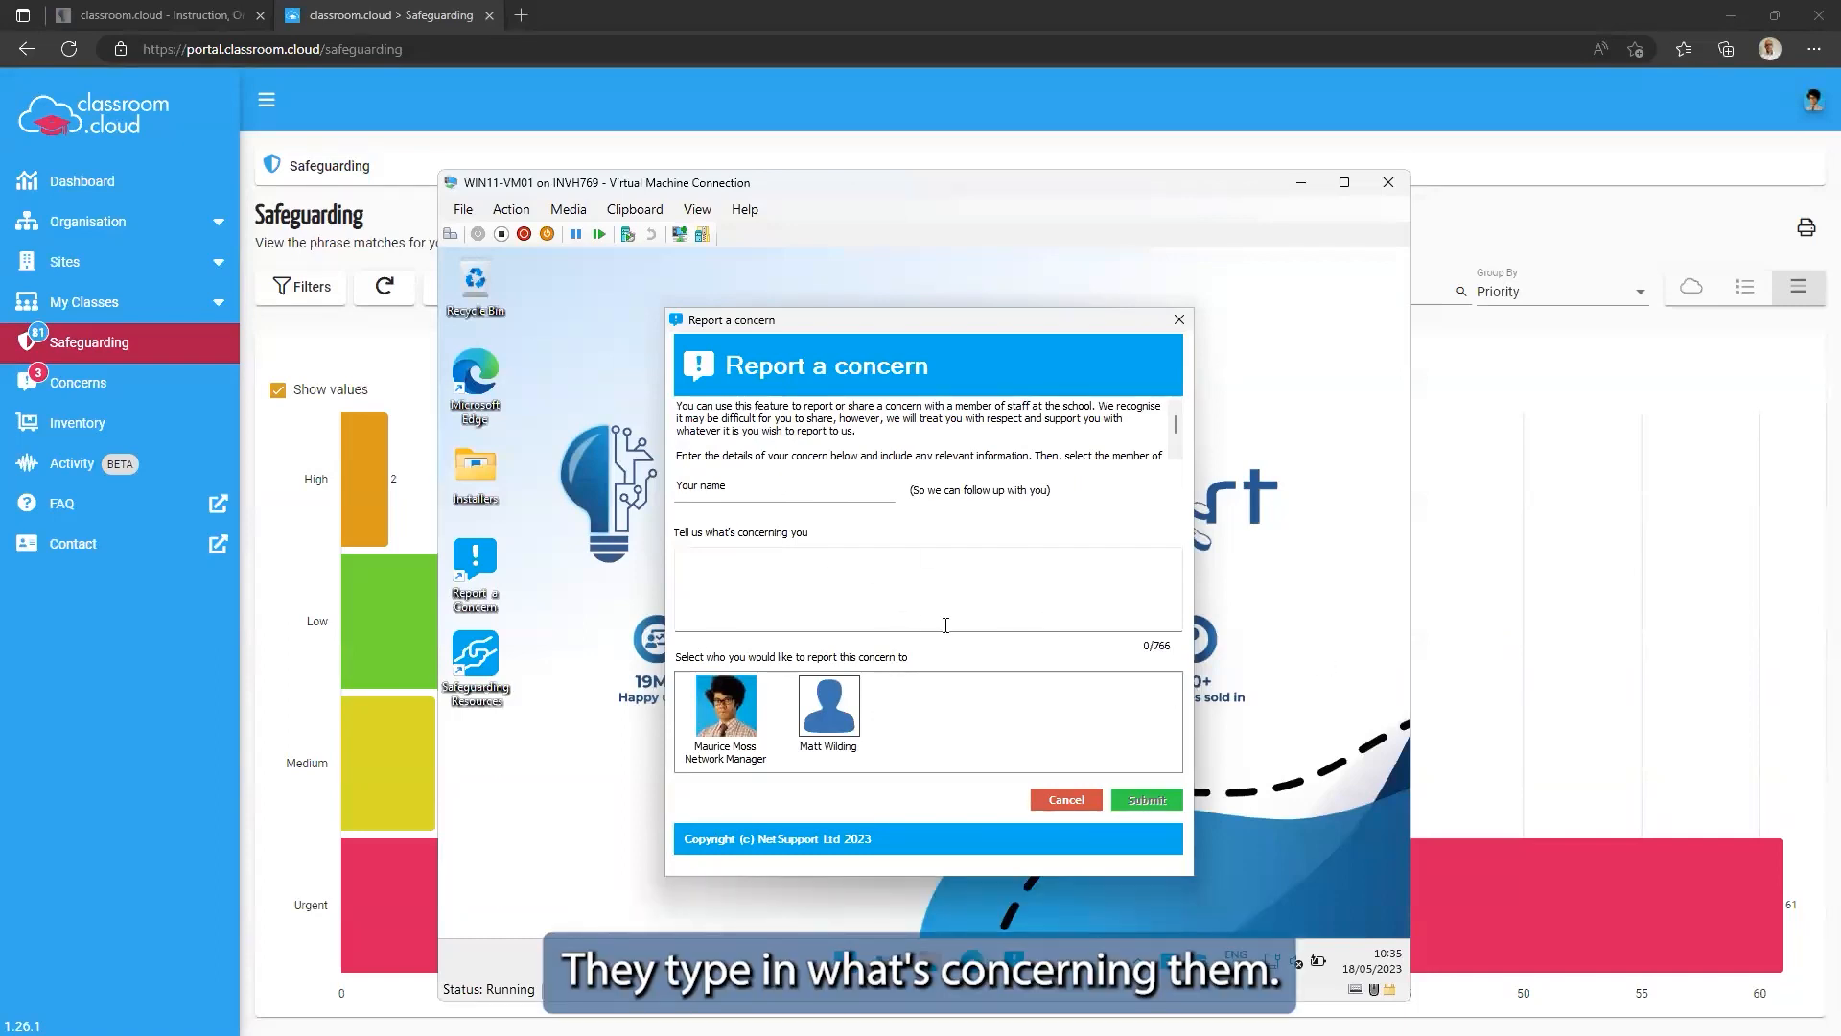
# Submit a student concern reading "I'm being bullied" to the Network Manager without giving a name, and dismiss the message
pyautogui.click(911, 581)
pyautogui.write("I'm bei")
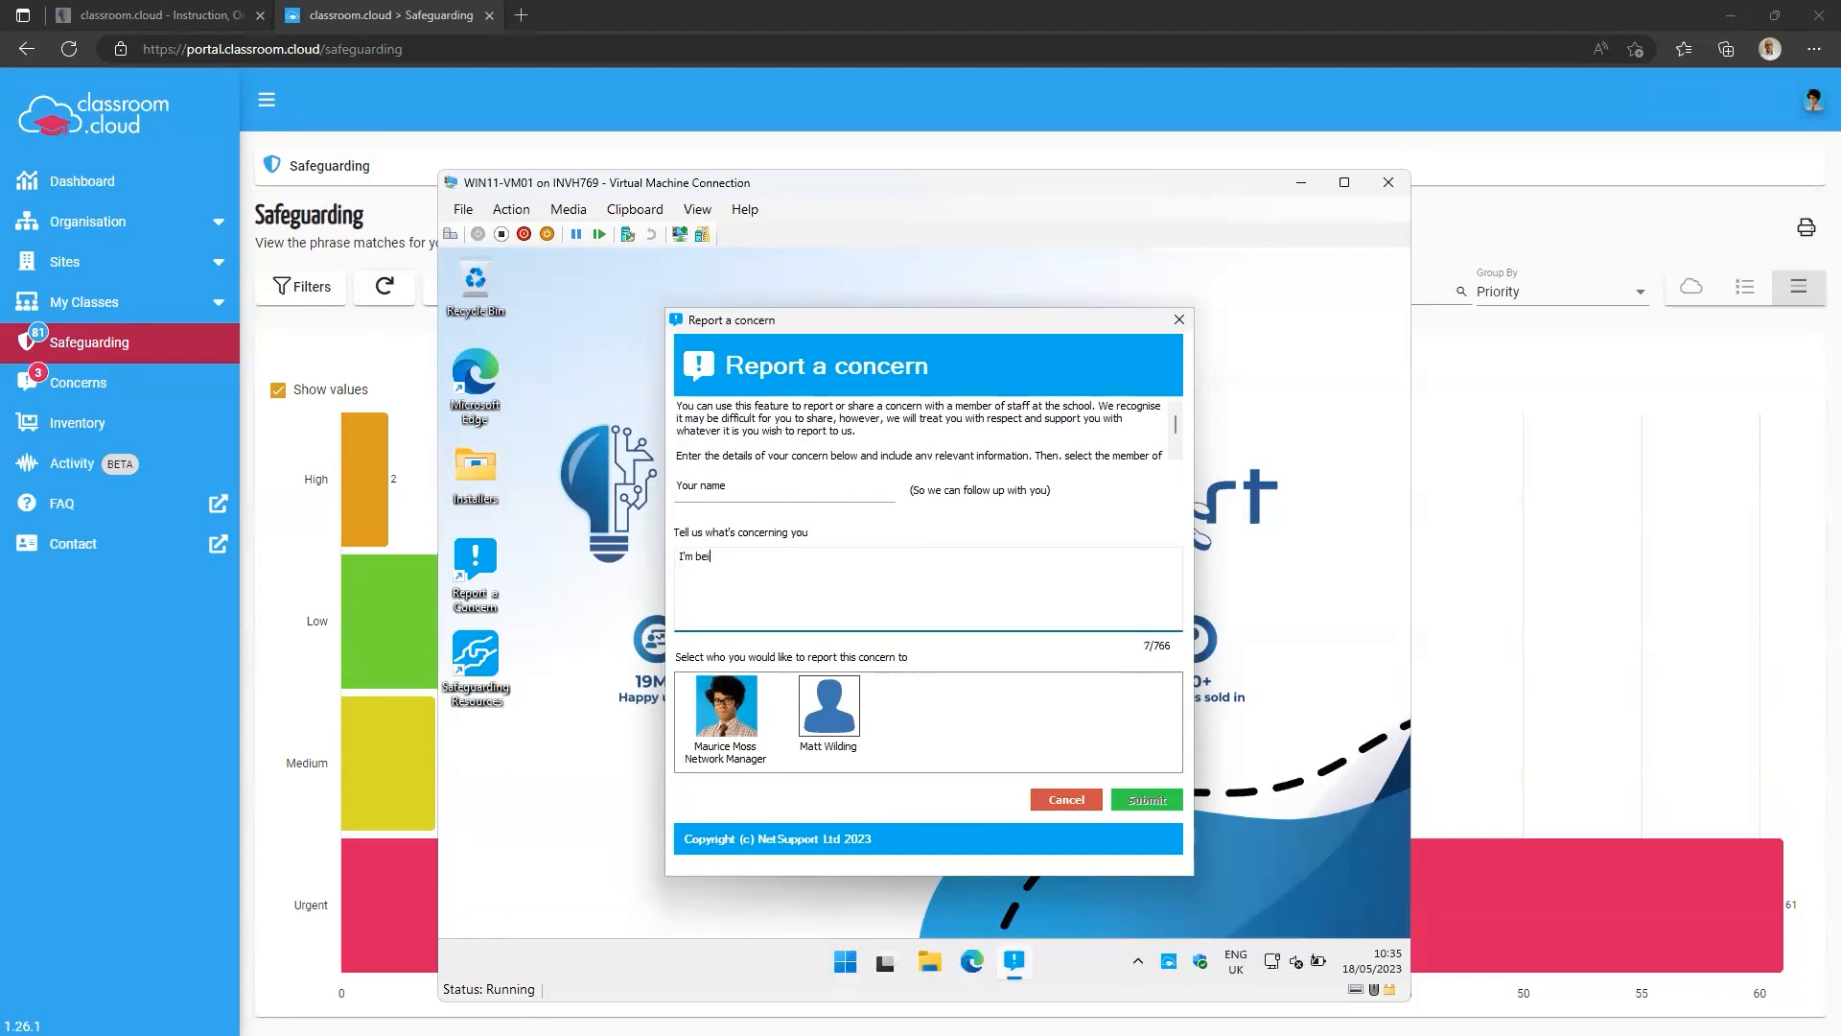
pyautogui.write('ng bullied')
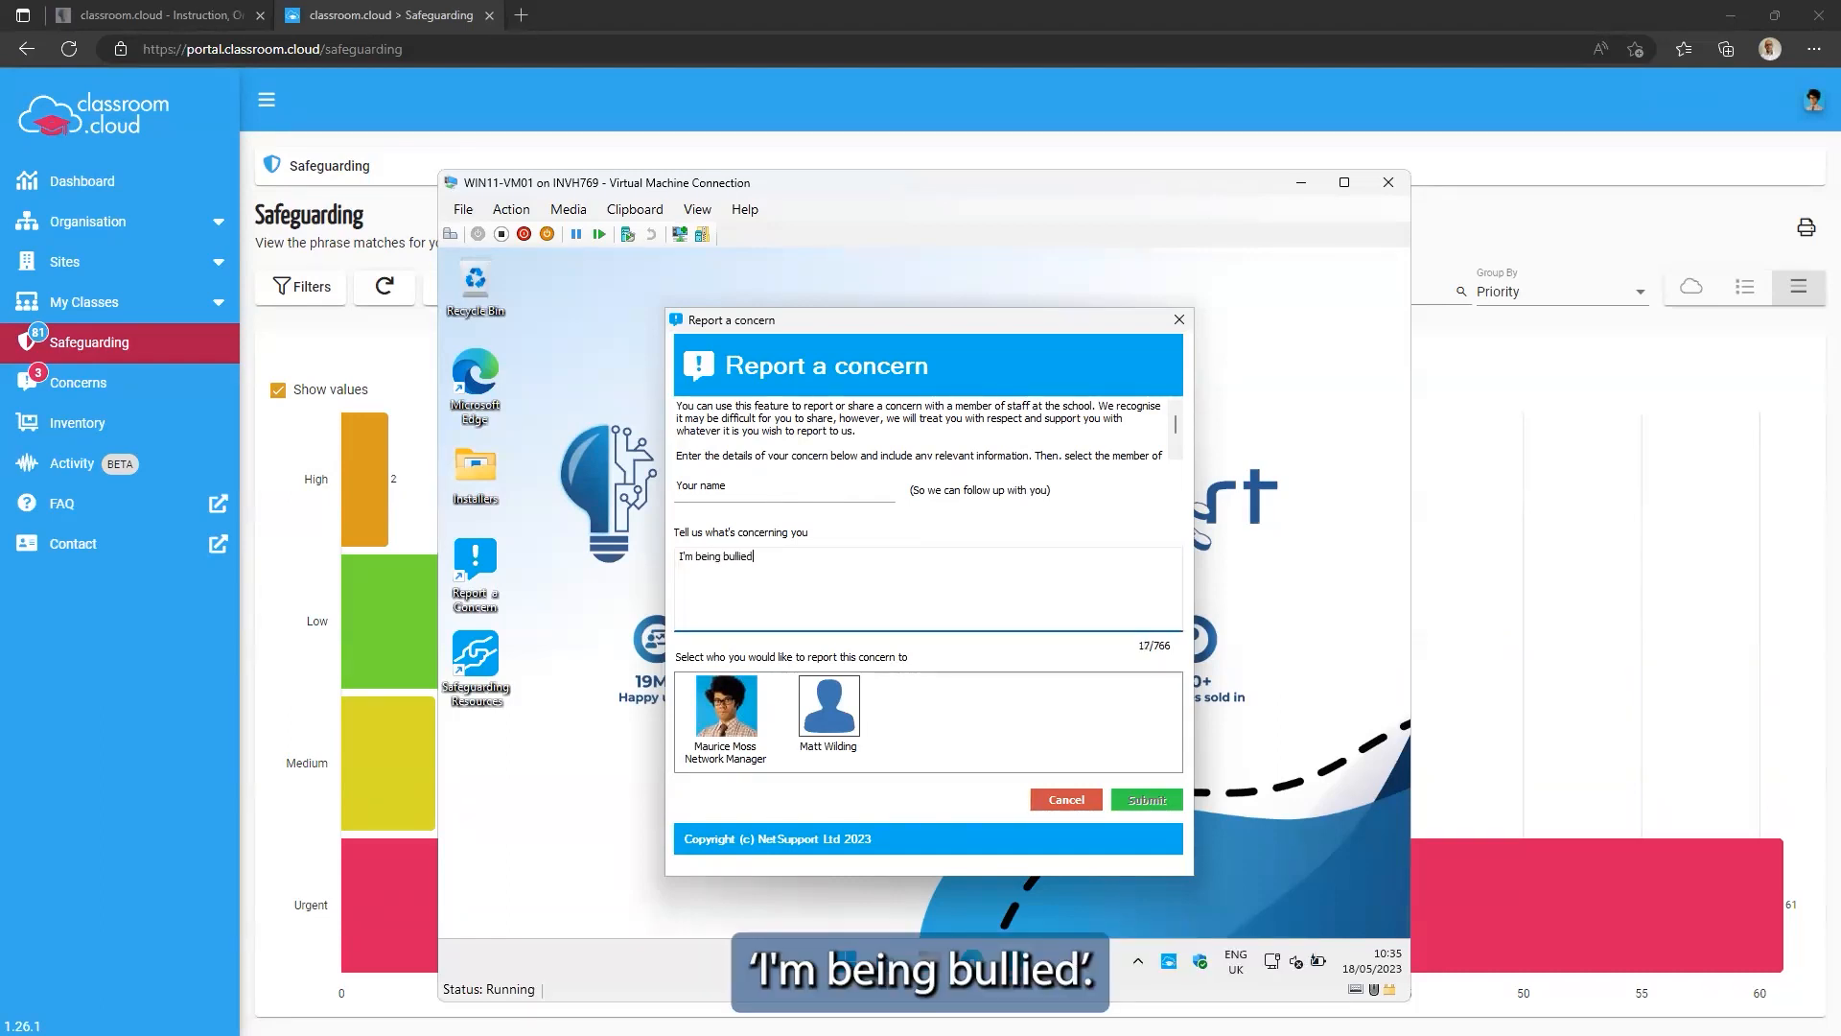
pyautogui.click(757, 736)
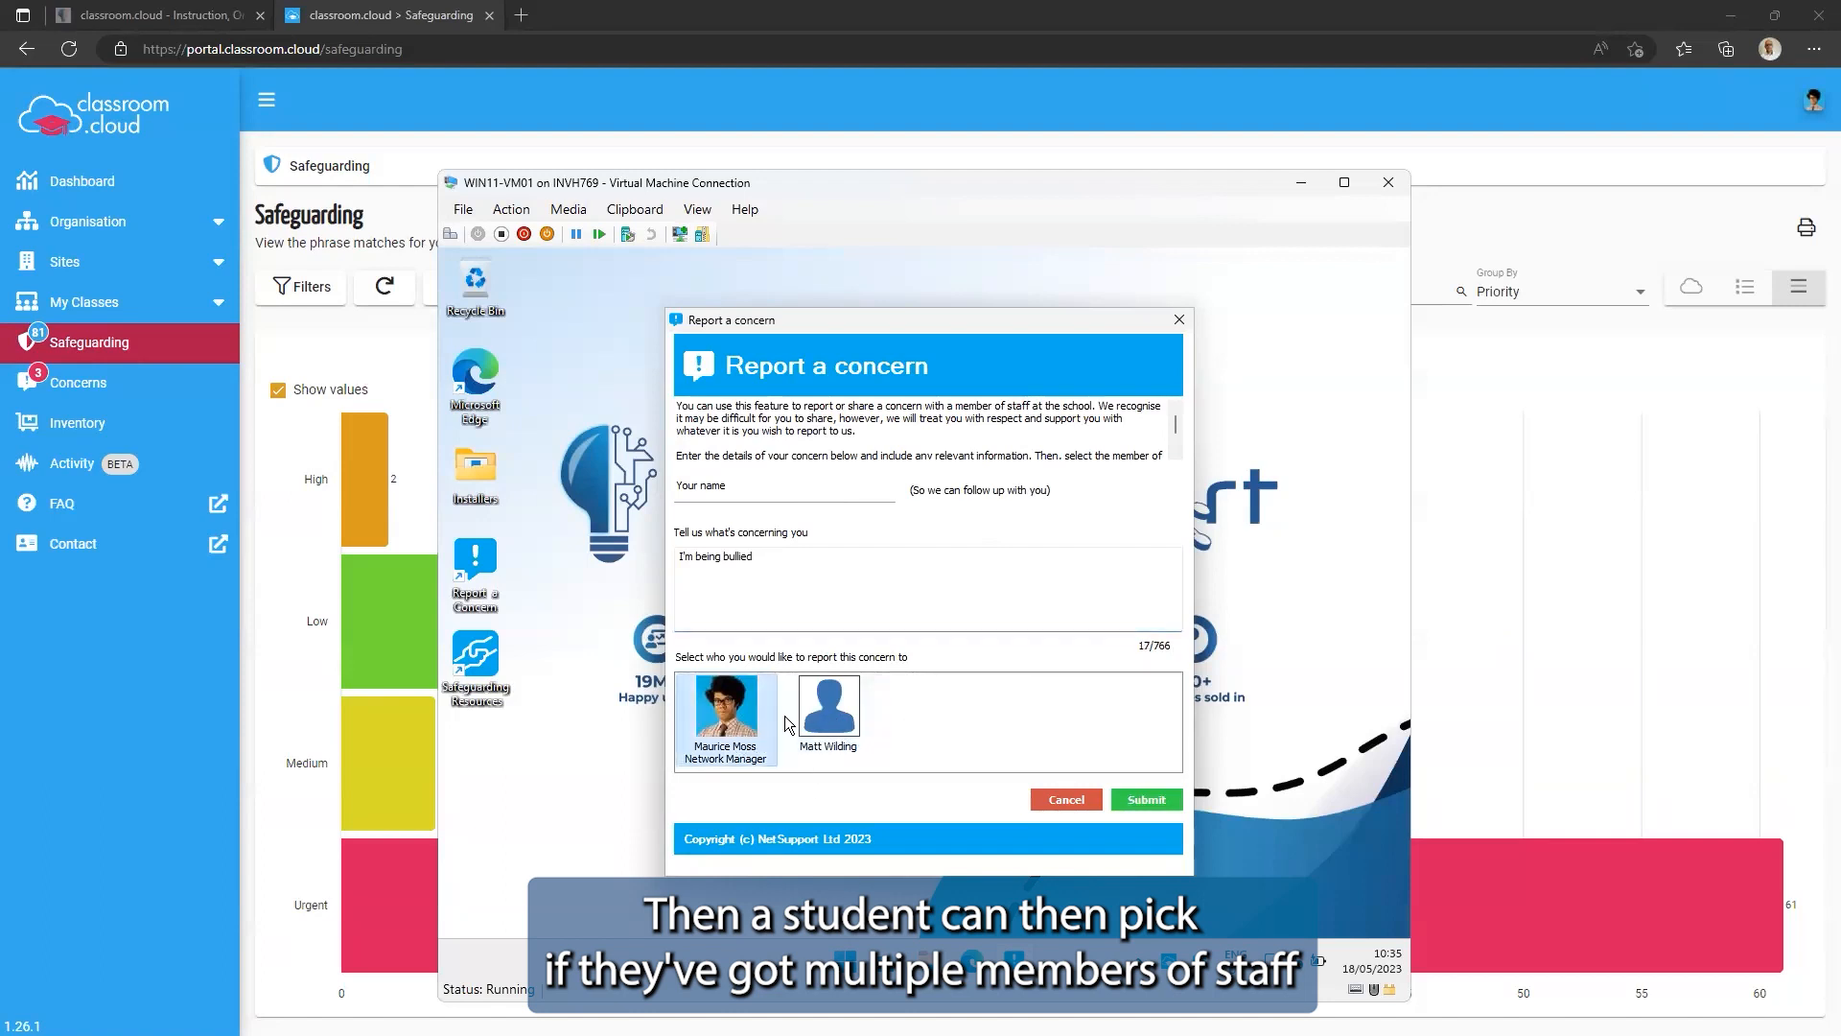
pyautogui.click(1147, 800)
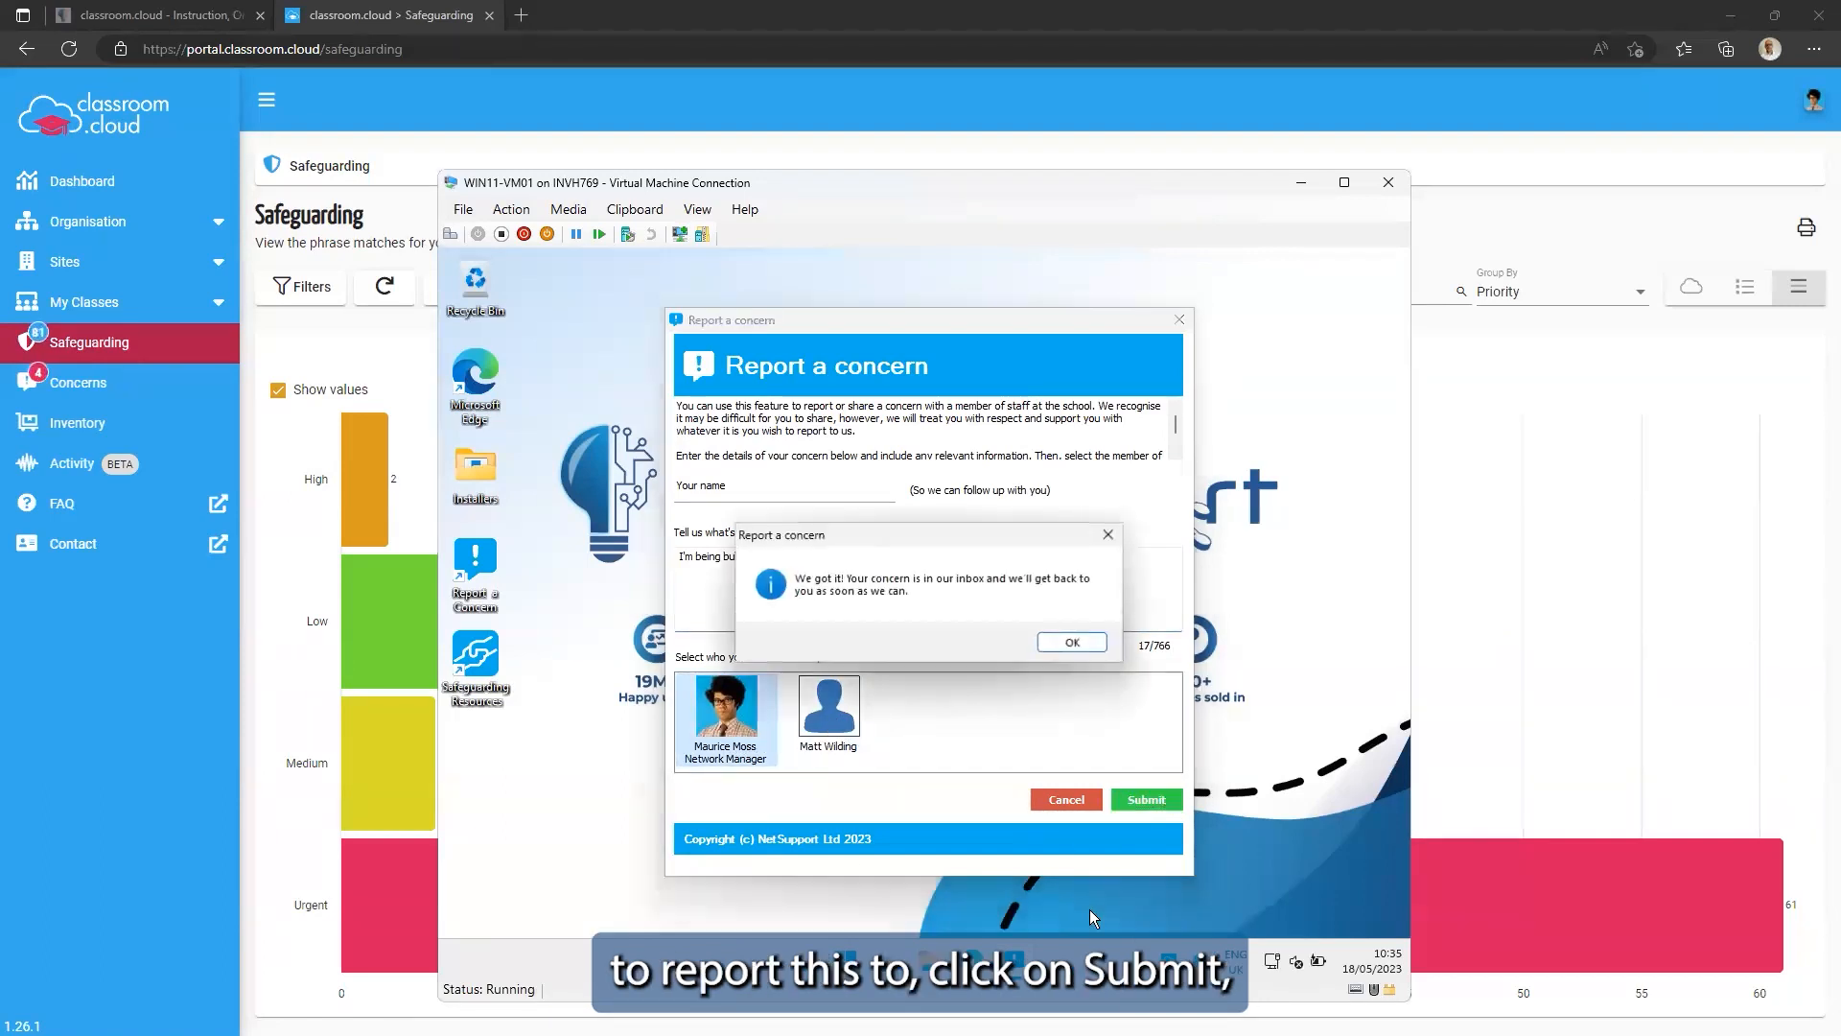
pyautogui.click(1064, 642)
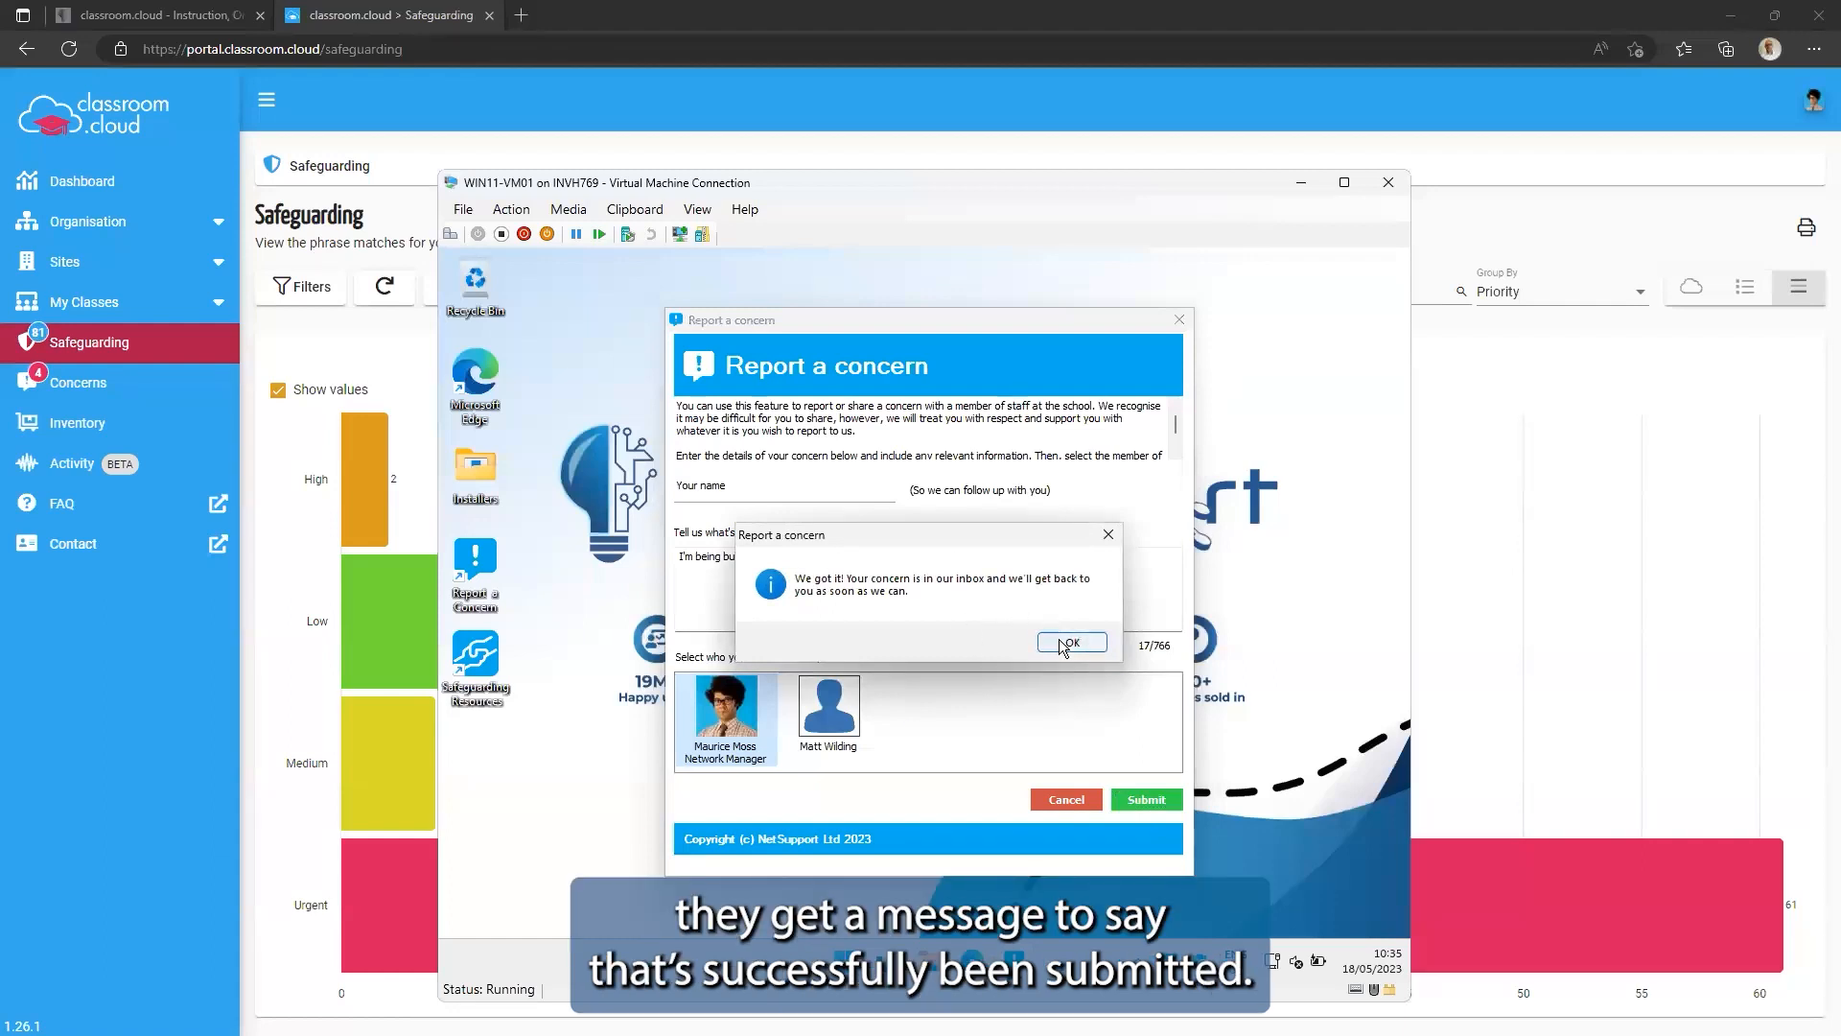
# Return to the classroom.cloud portal's Concerns section and open today's new anonymous concern from WIN11-VM01
pyautogui.click(113, 387)
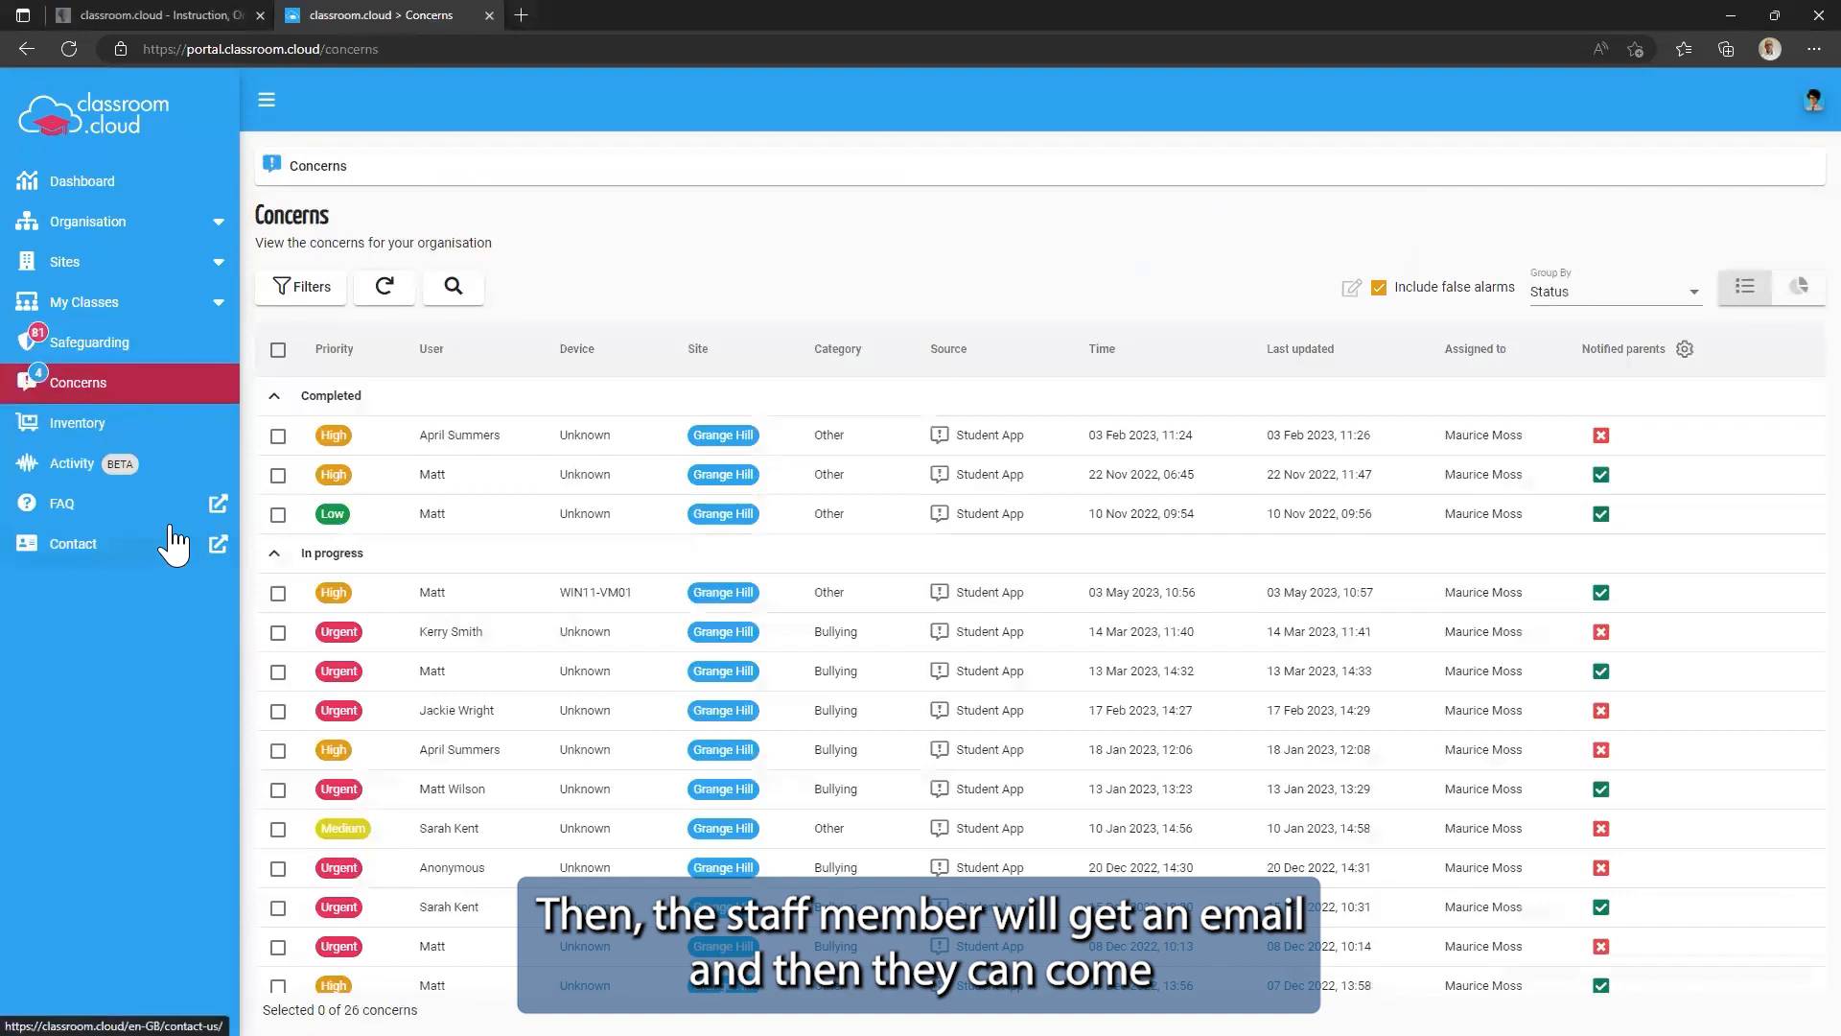
pyautogui.scroll(-7, 501, 572)
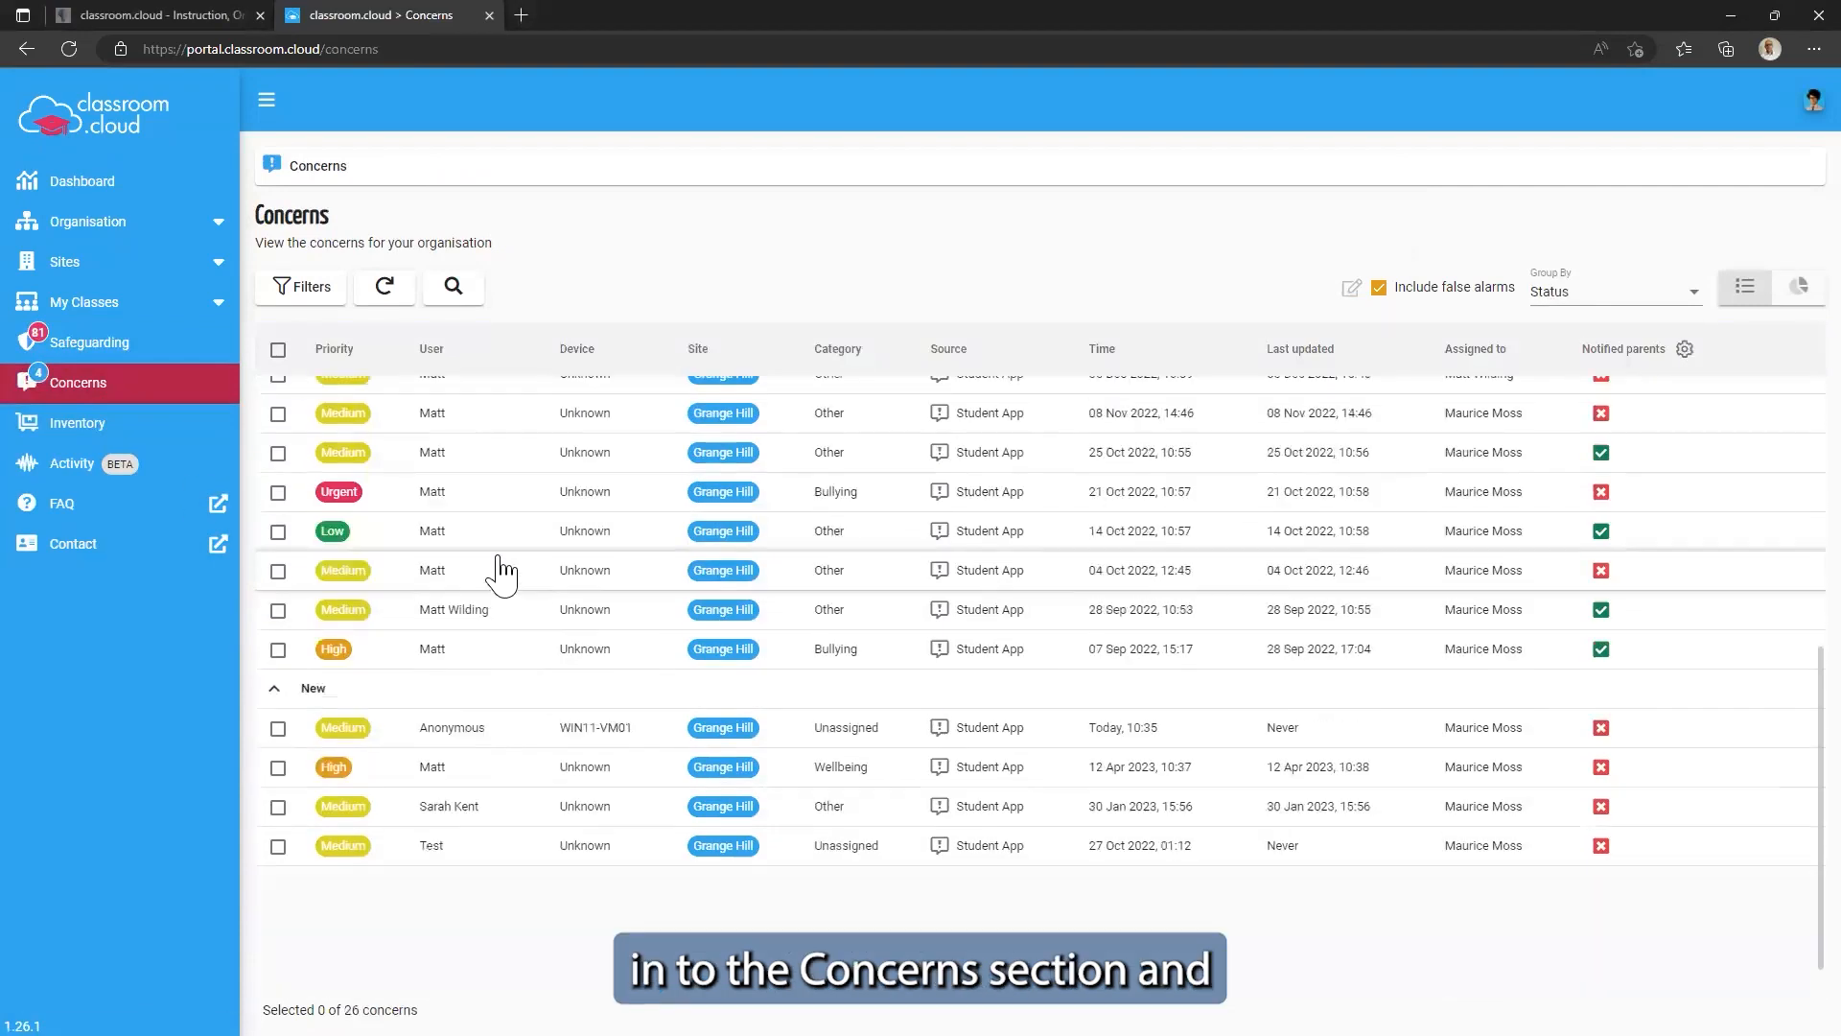
pyautogui.click(563, 752)
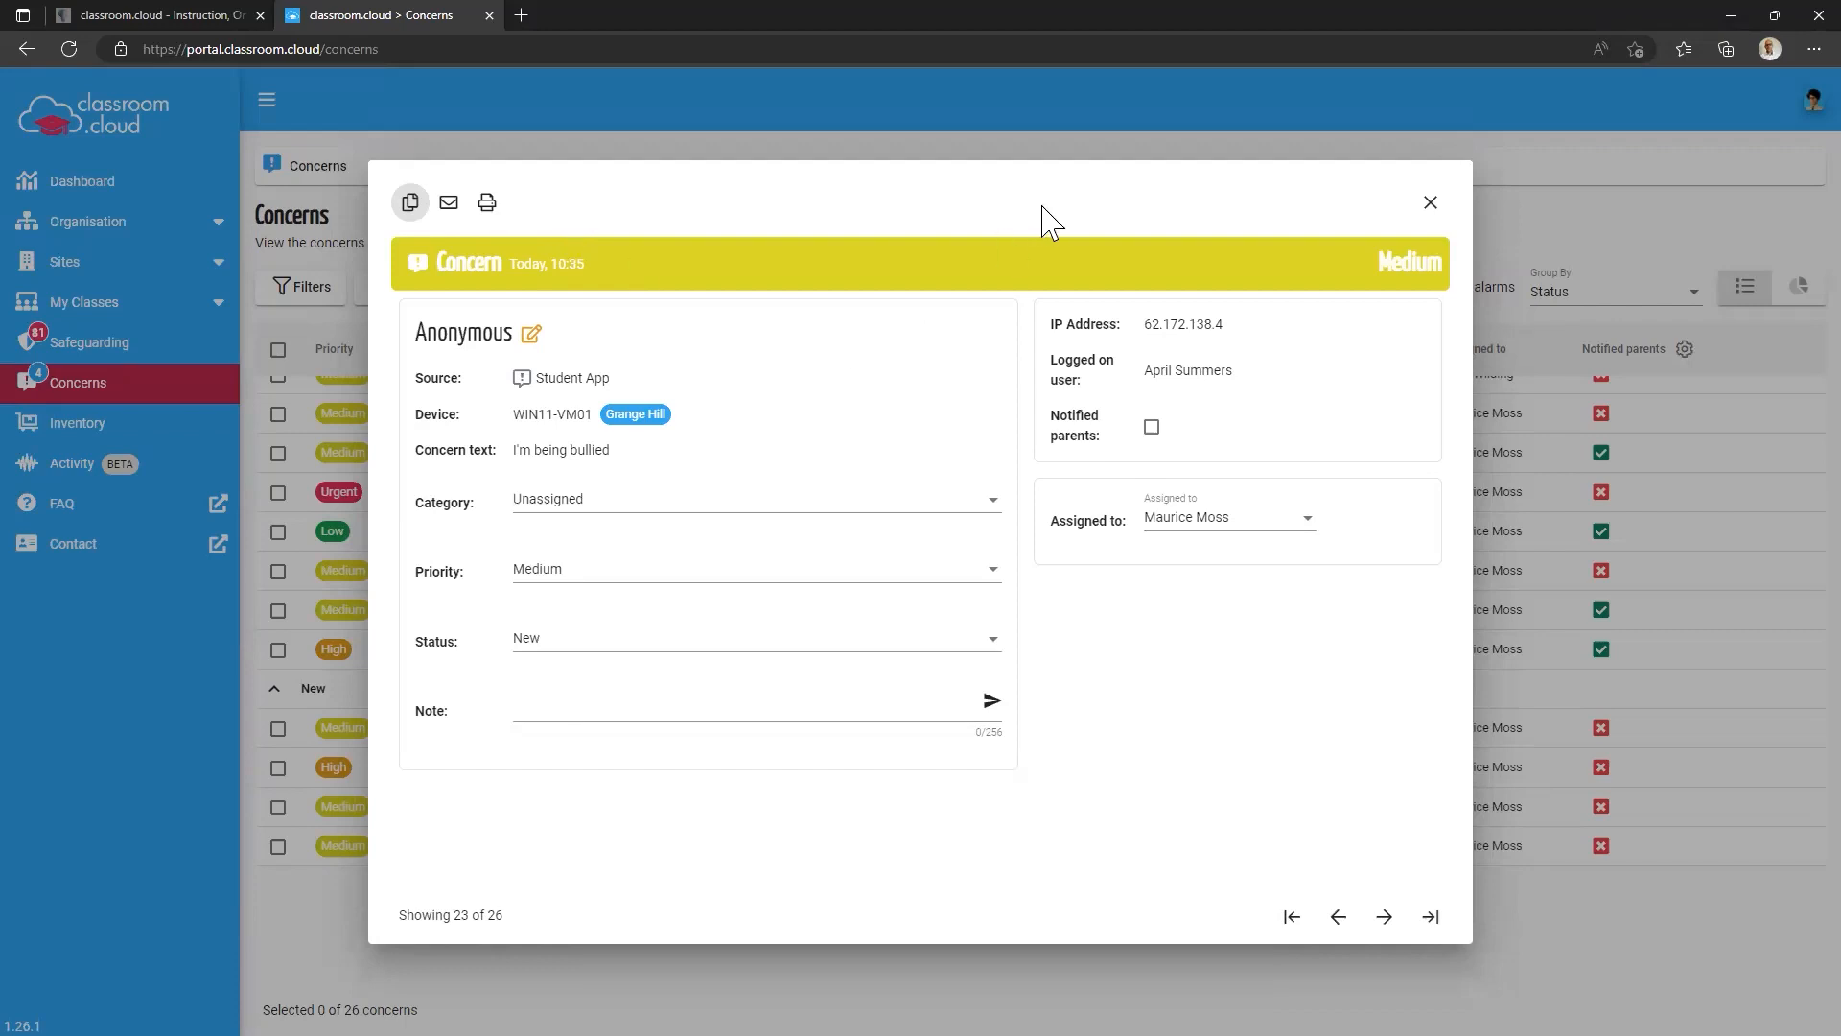
# Close the concern and view the hardware inventory of the organisation's devices across all its columns
pyautogui.click(1429, 205)
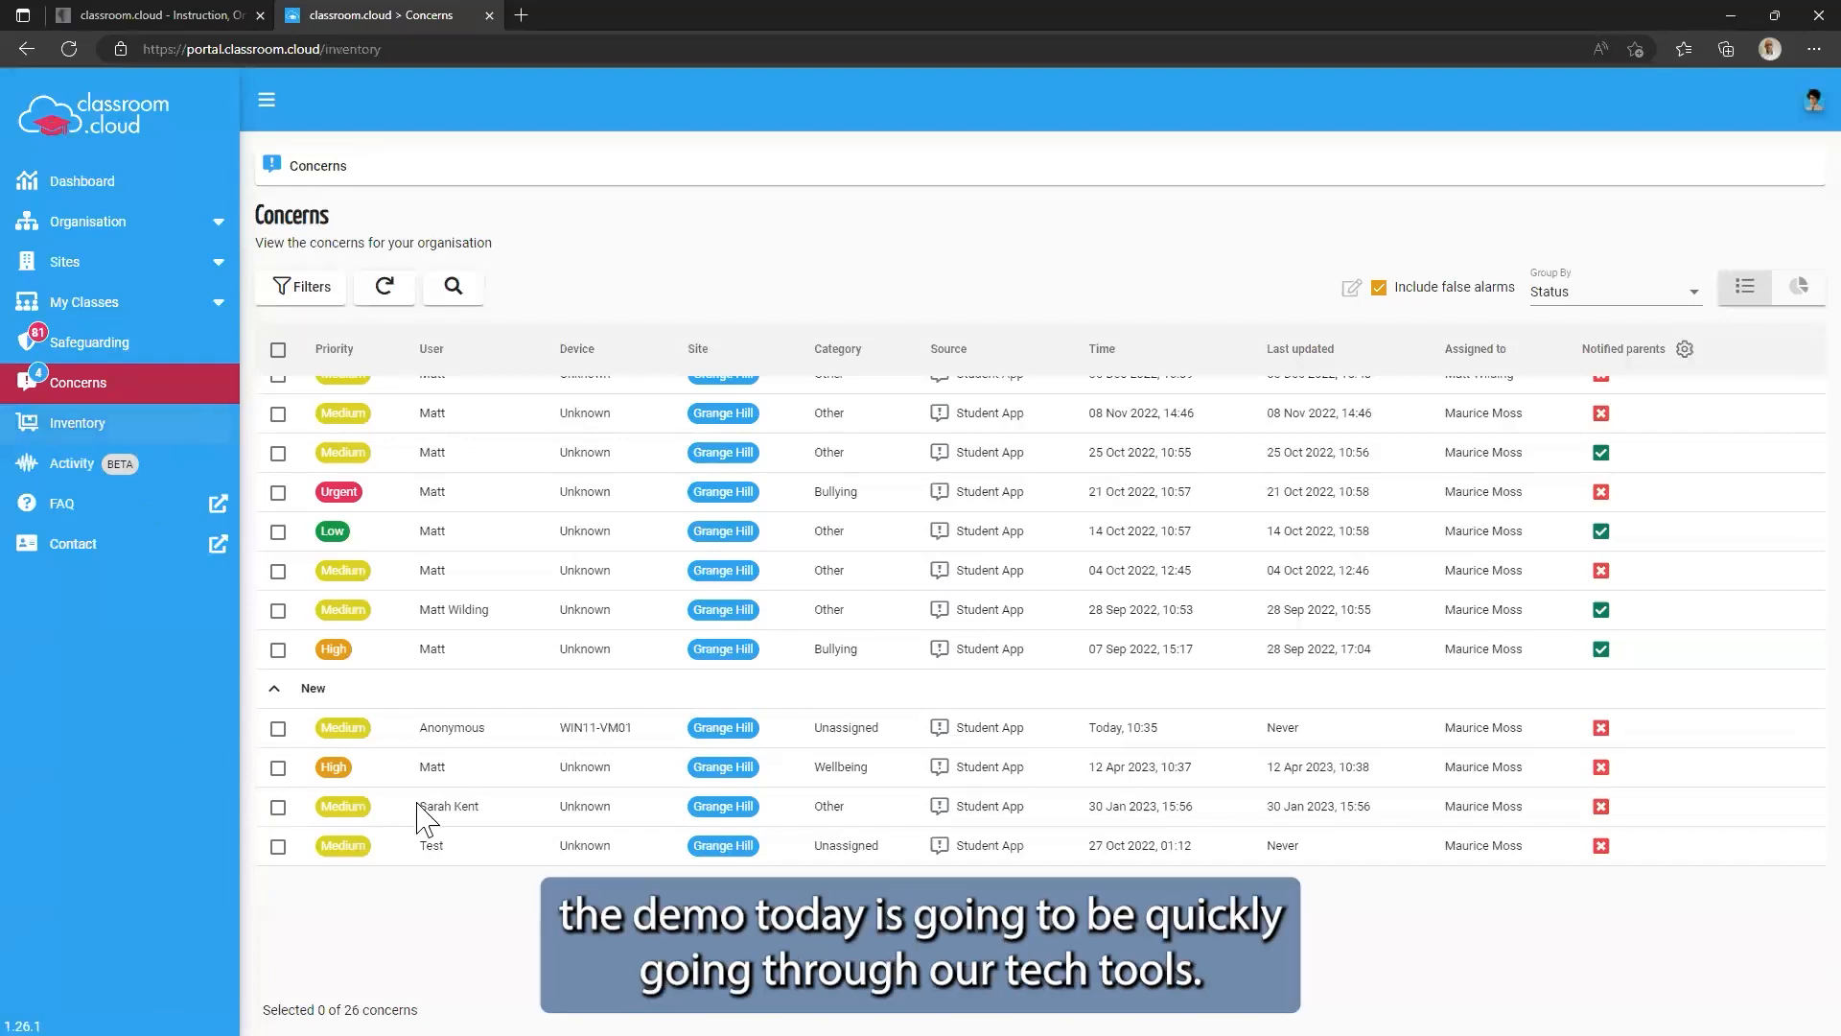
pyautogui.click(76, 443)
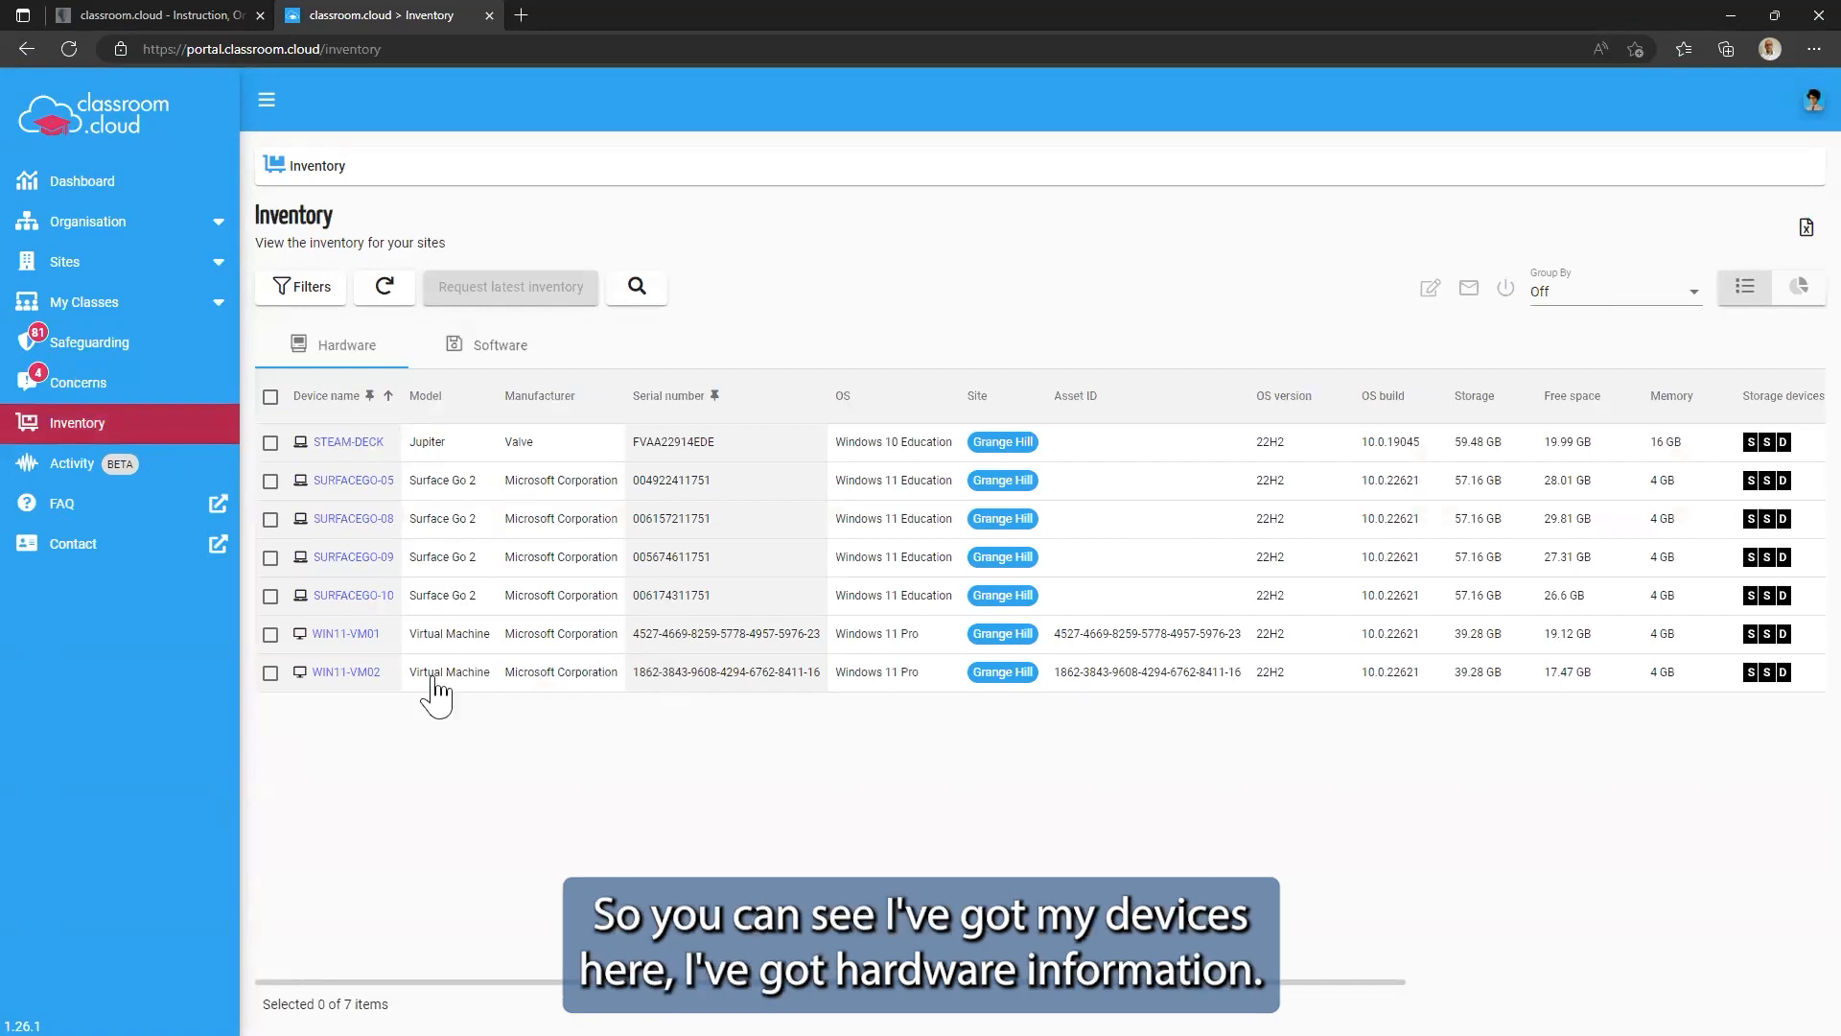
pyautogui.moveTo(671, 980); pyautogui.dragTo(460, 974)
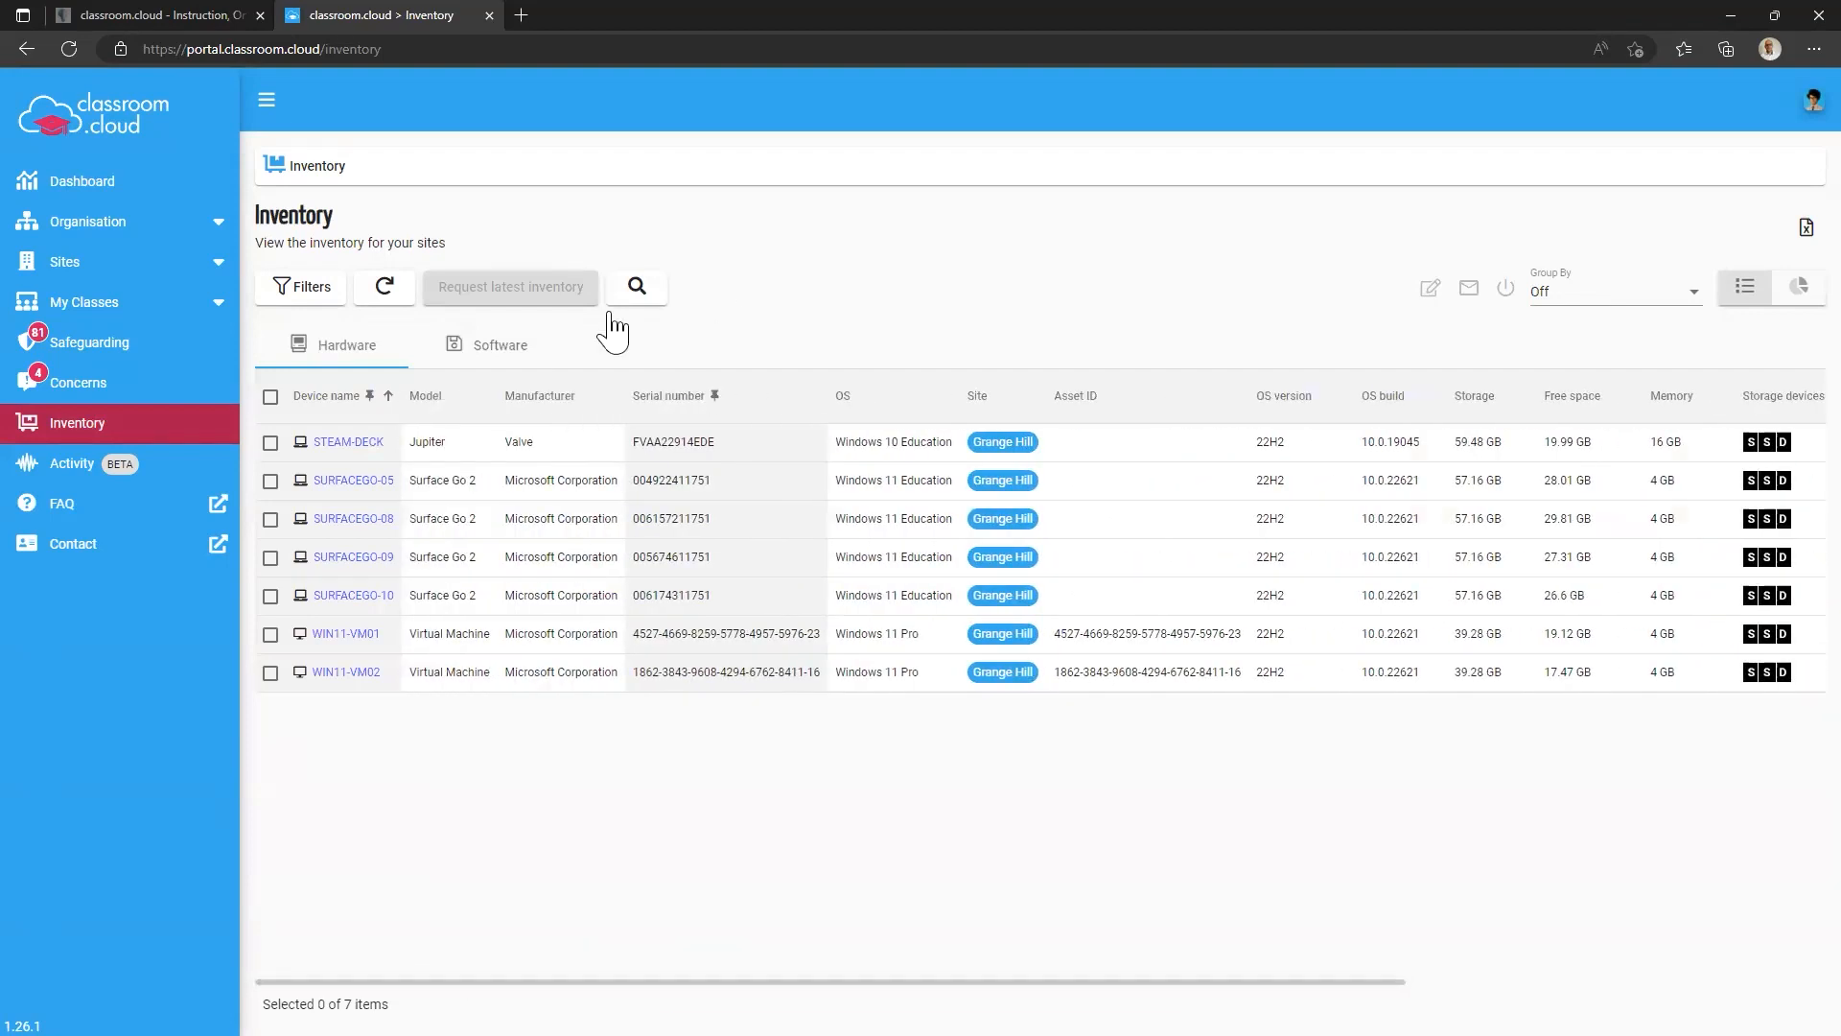
# Browse the software inventory, view which devices have Google Chrome installed, and close the details
pyautogui.click(494, 345)
pyautogui.scroll(-10, 628, 600)
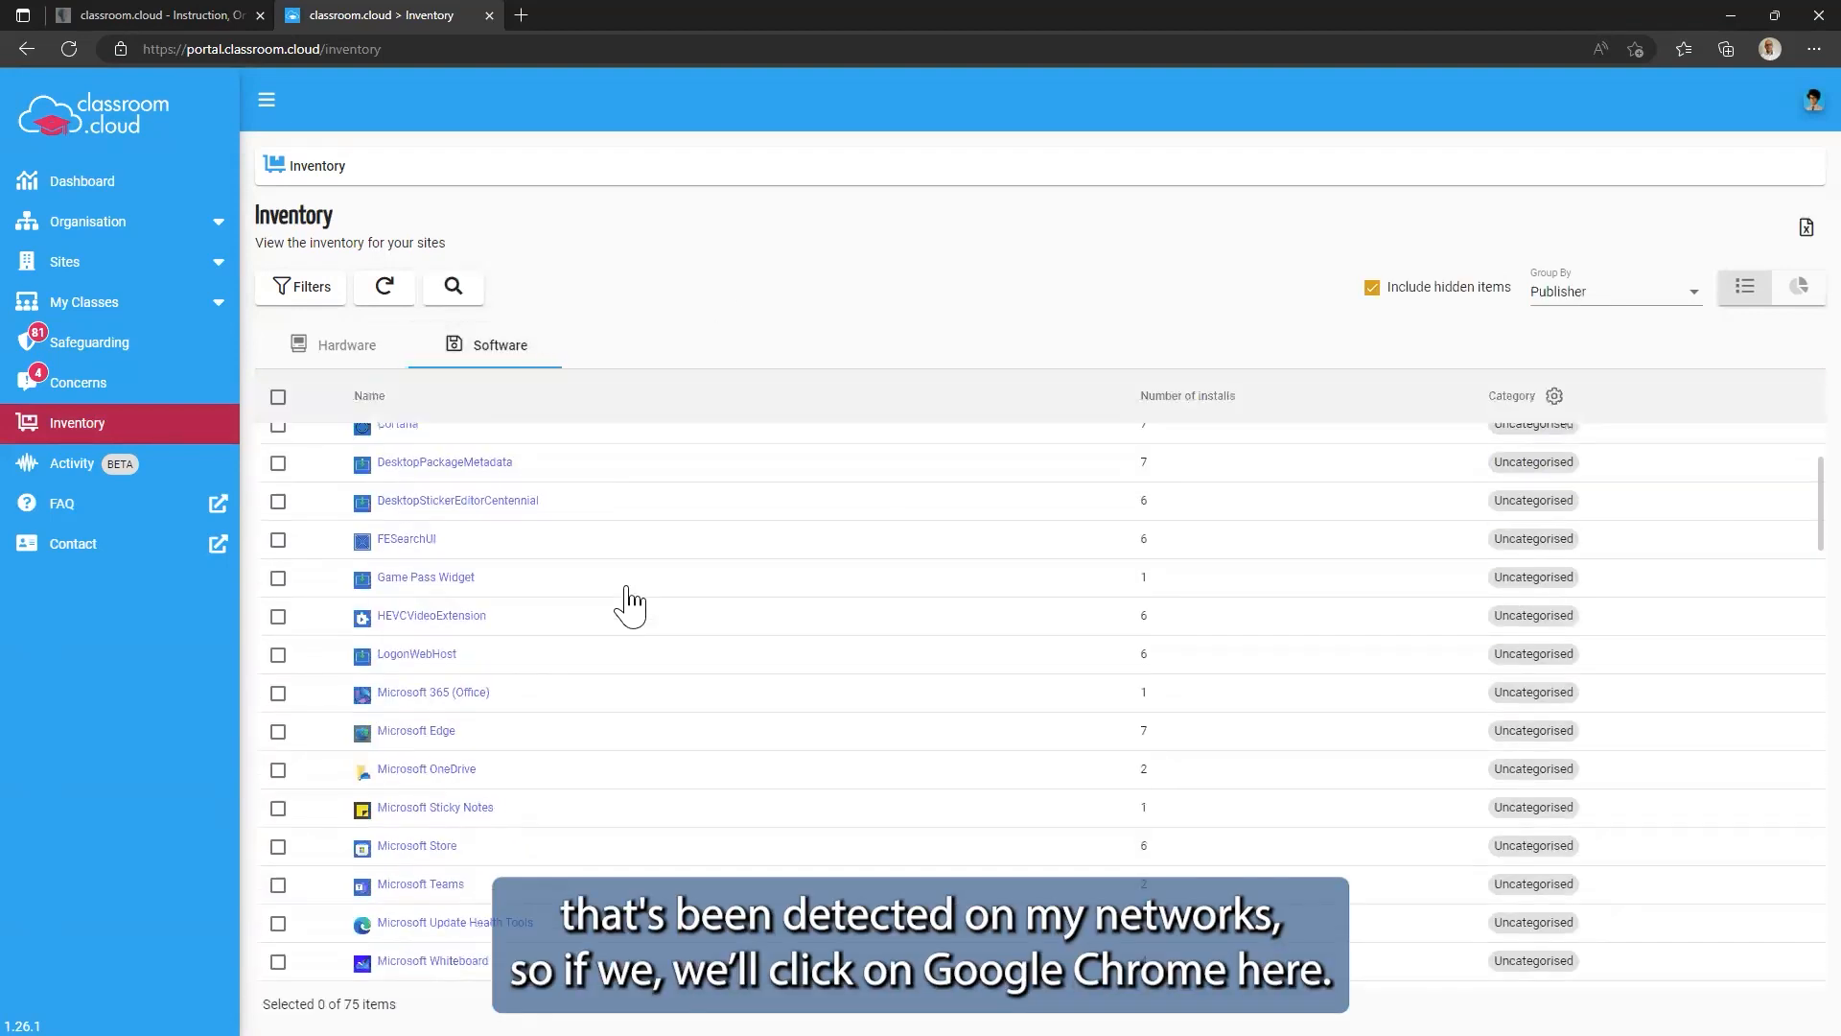
pyautogui.scroll(10, 628, 599)
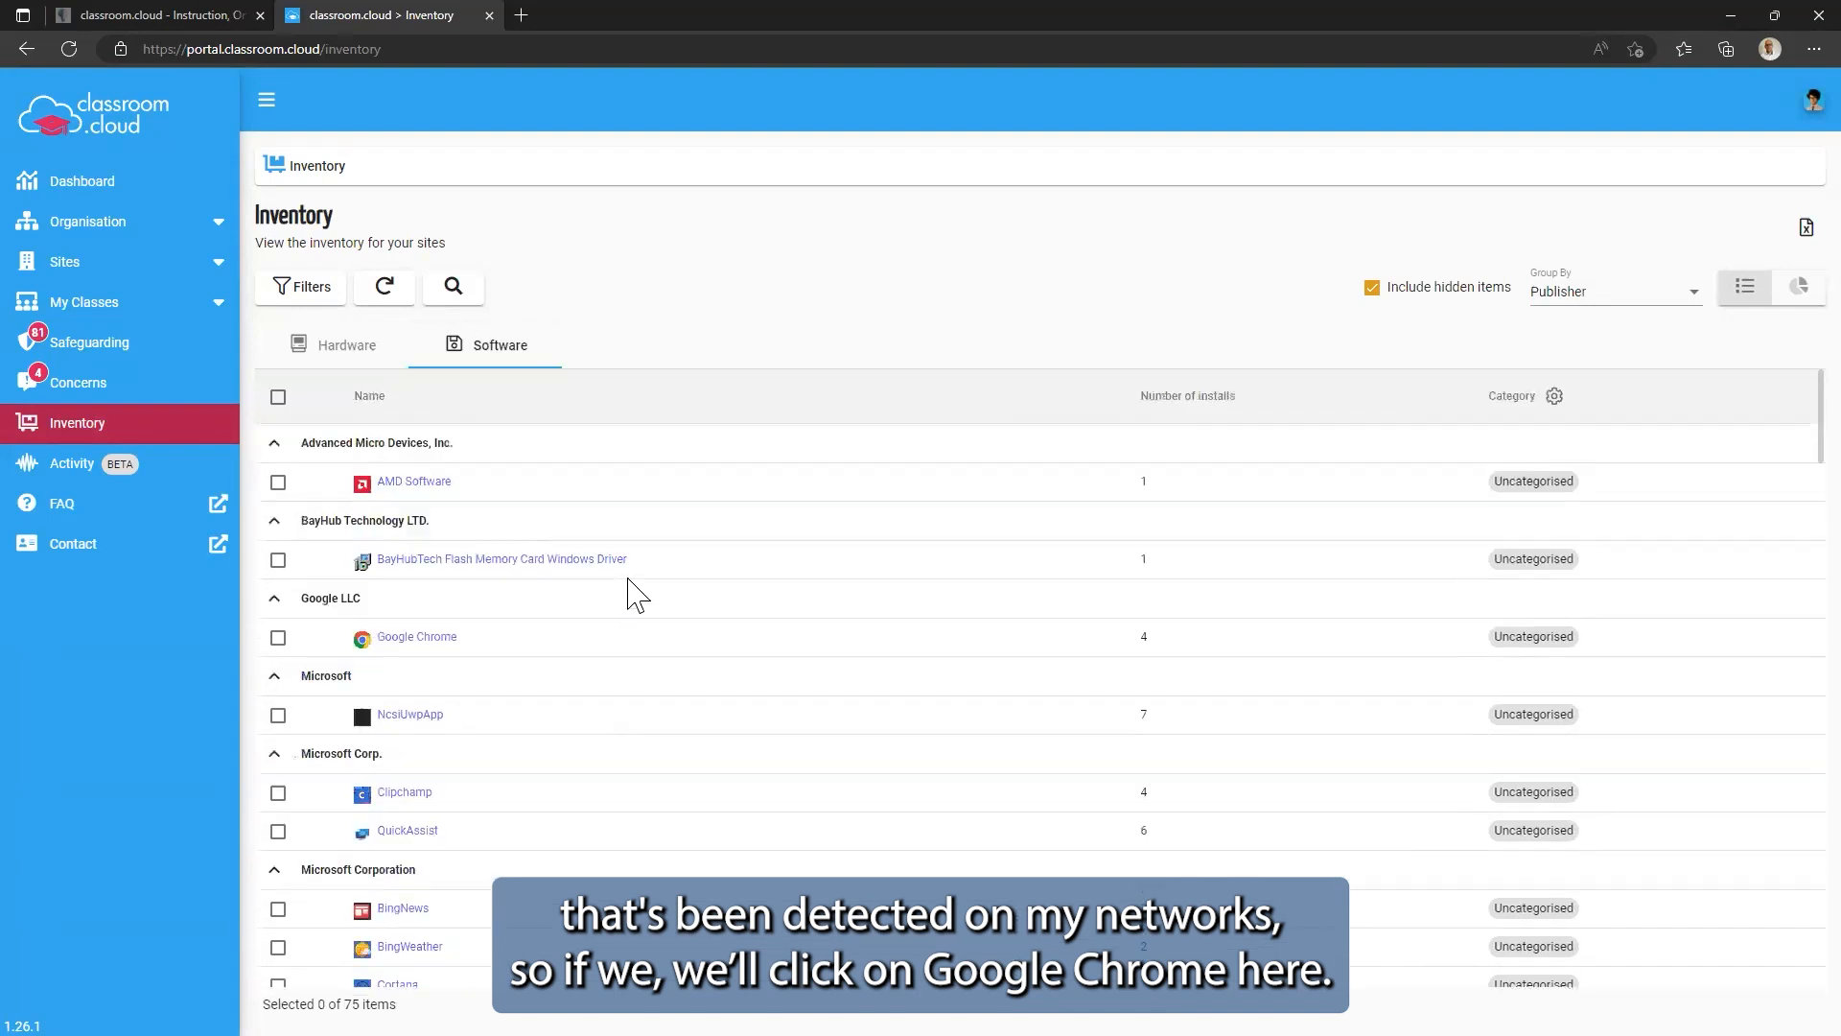
pyautogui.click(414, 640)
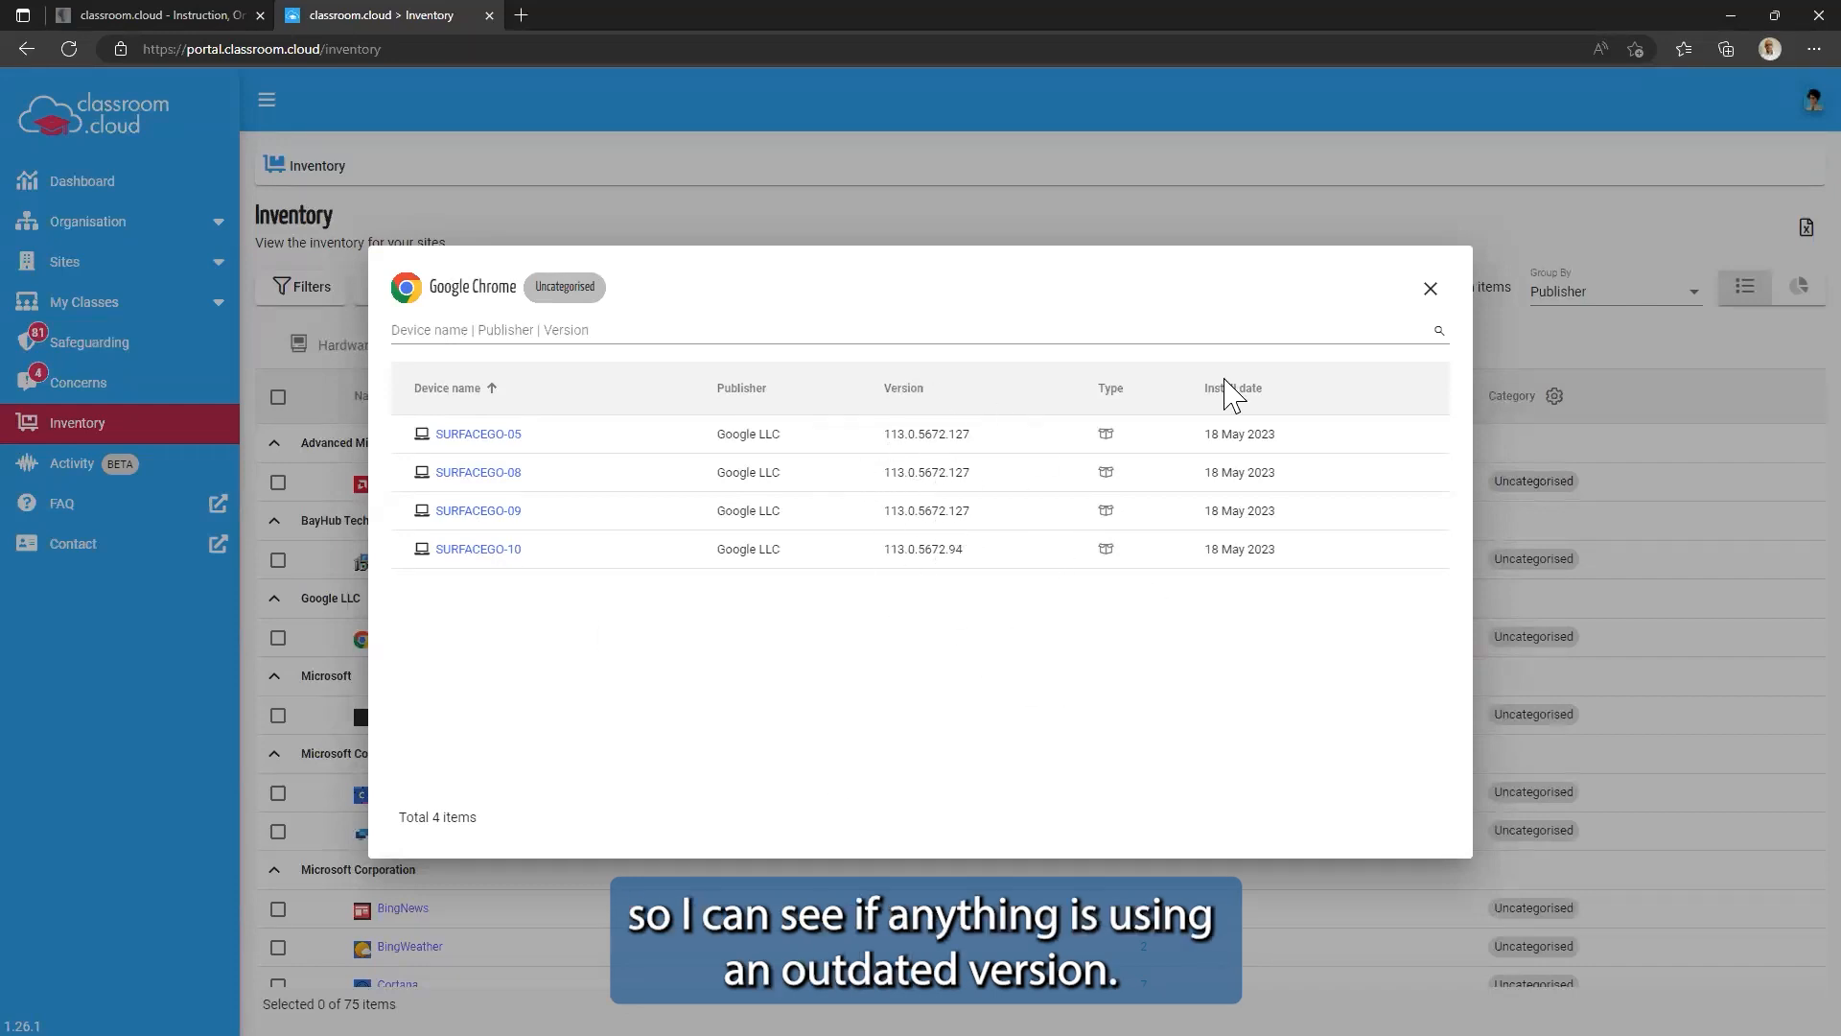
pyautogui.click(1430, 288)
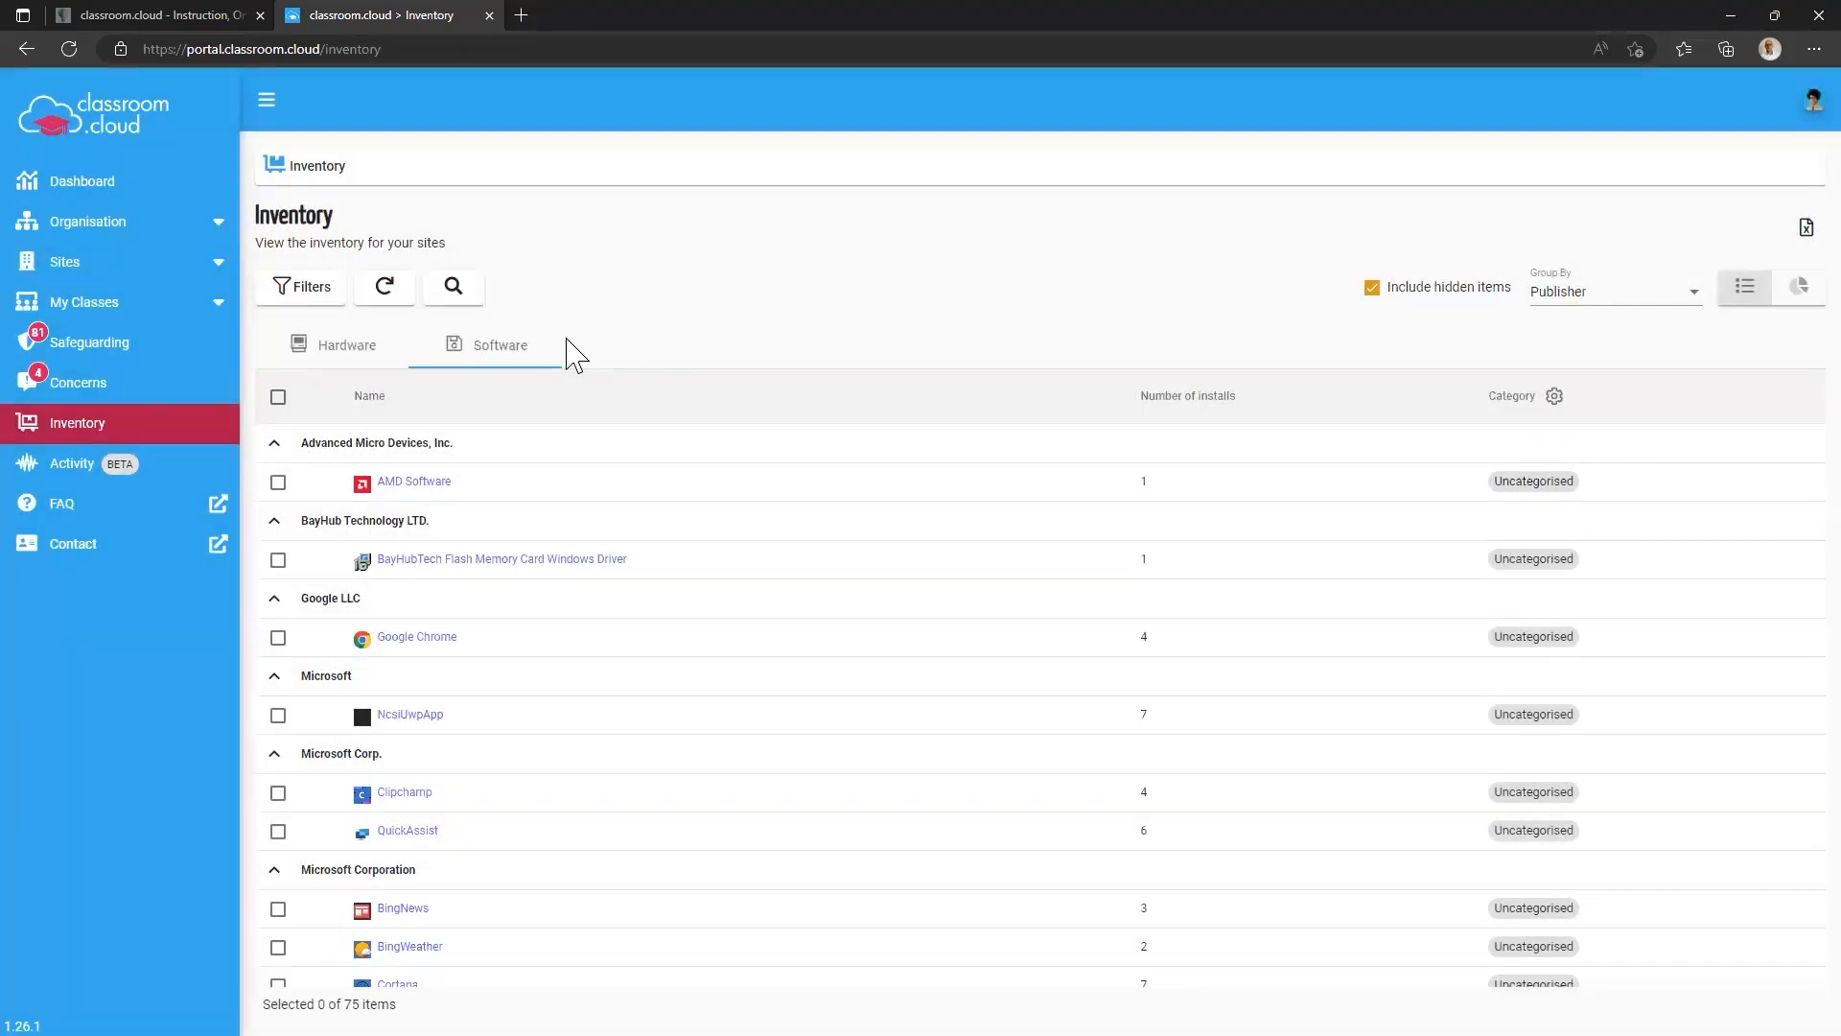
# View SURFACEGO-08's inventory details from the hardware list, including its System Summary, CPU and installed software, and close them
pyautogui.click(376, 357)
pyautogui.rightClick(451, 547)
pyautogui.click(527, 554)
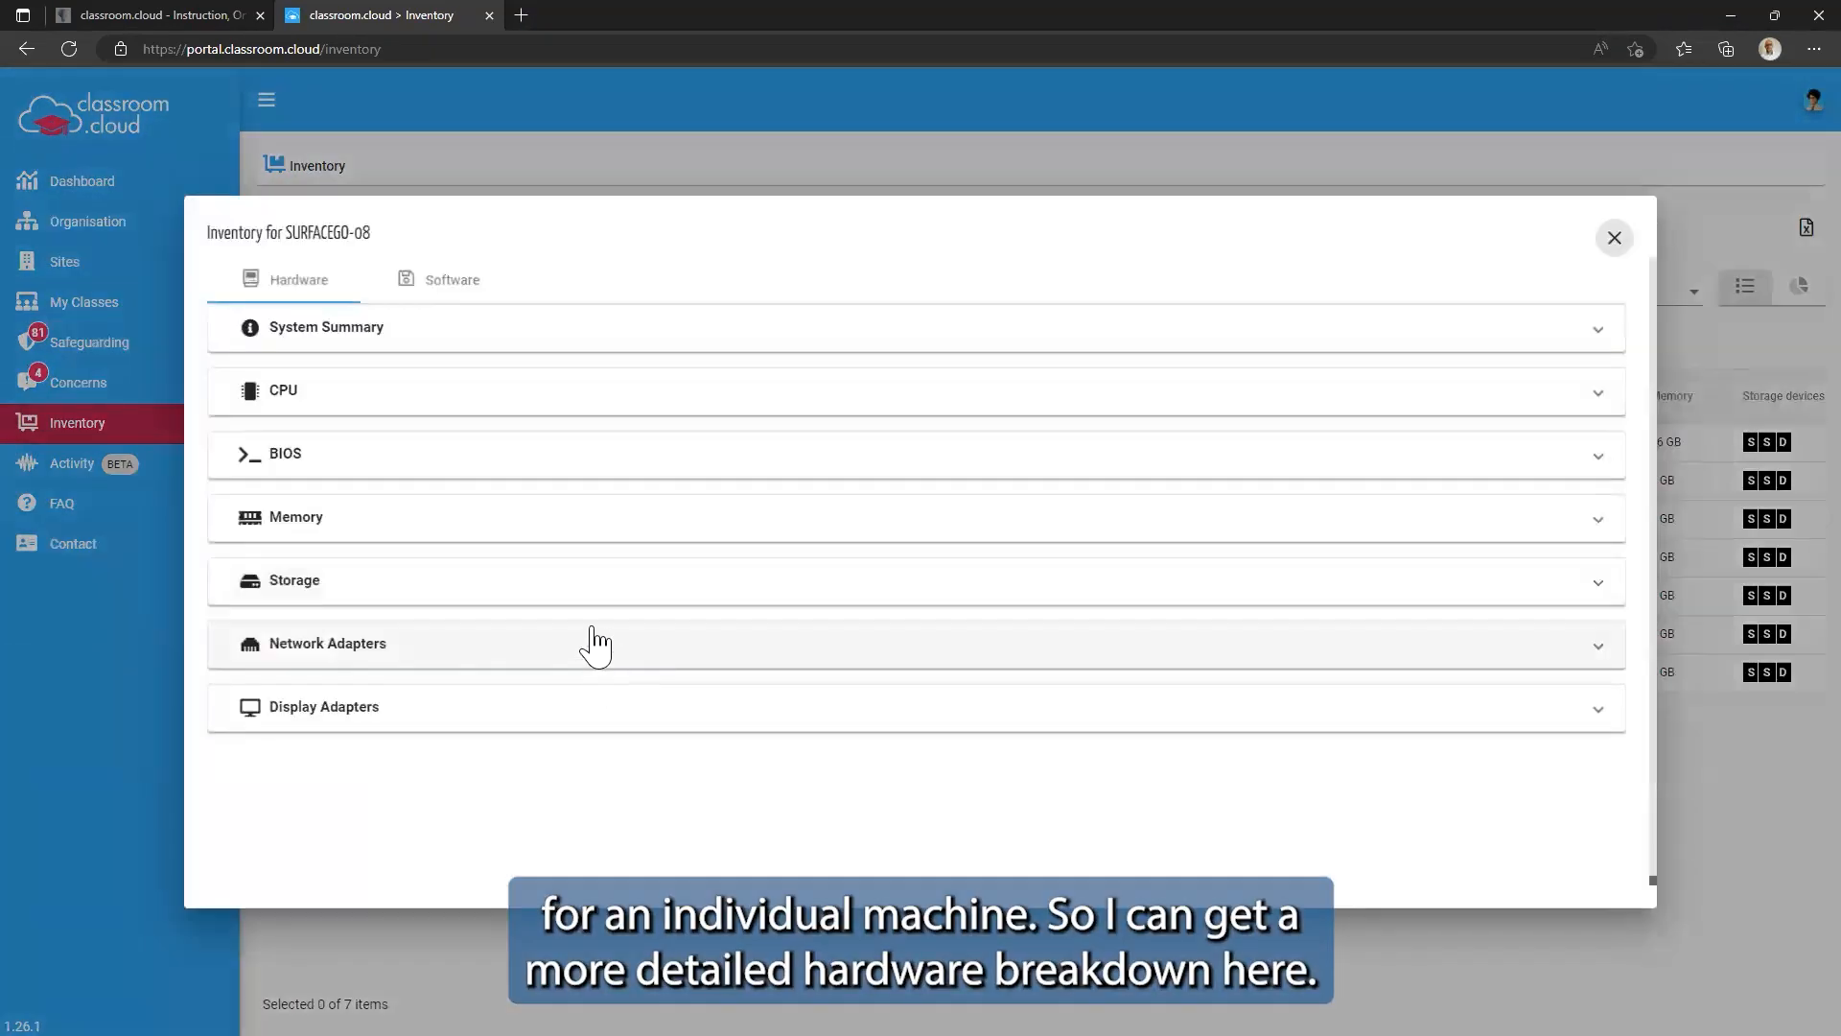
pyautogui.click(464, 332)
pyautogui.click(471, 564)
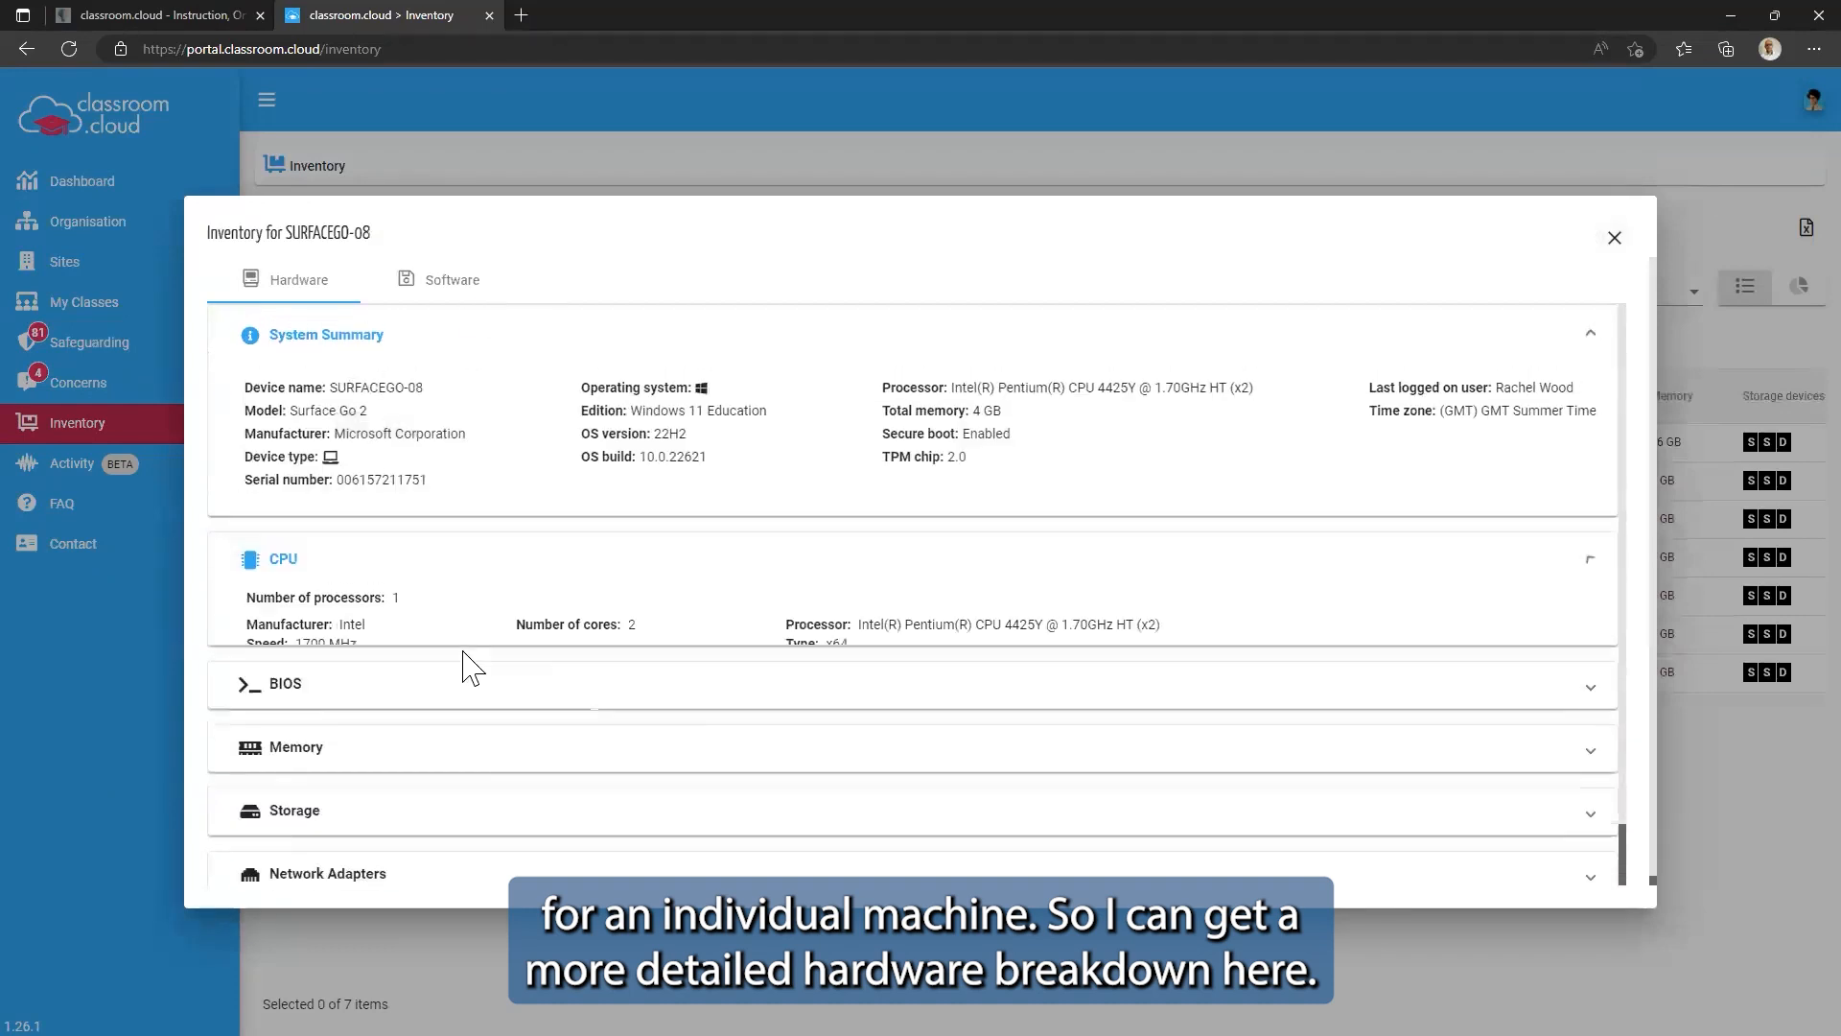
pyautogui.click(452, 292)
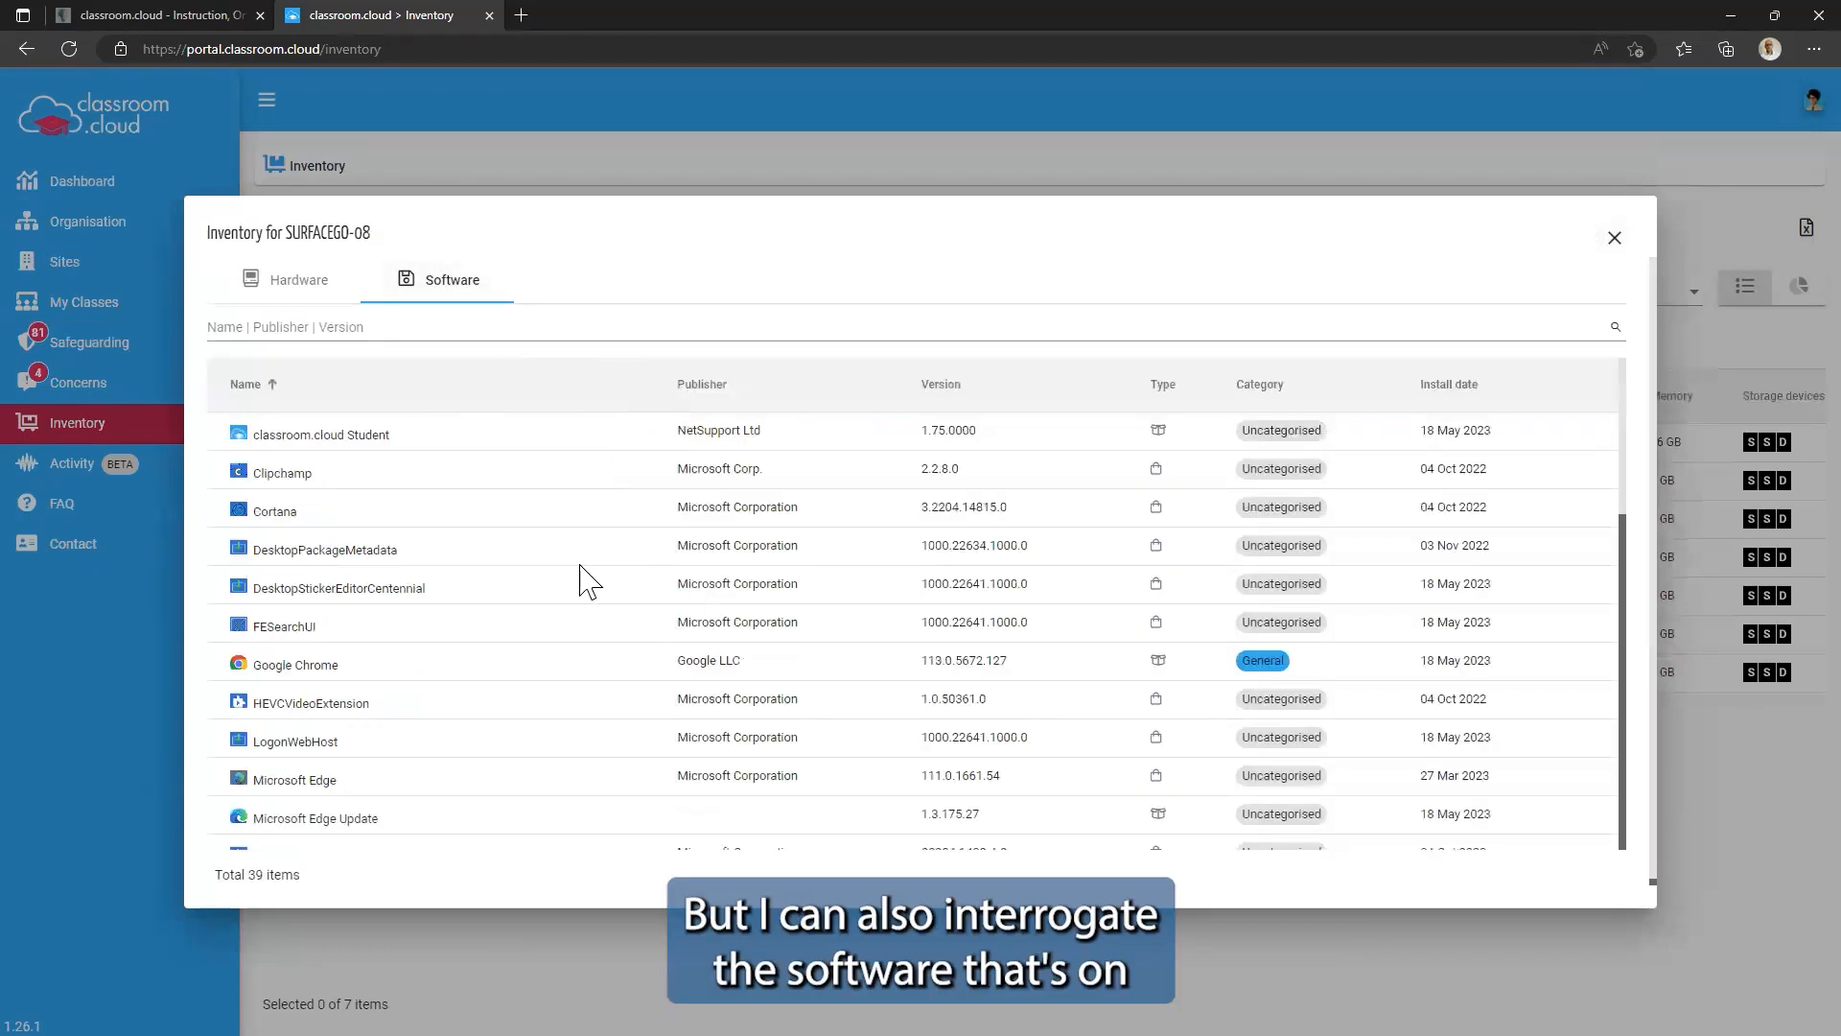
pyautogui.click(1600, 241)
# Start a remote control session on SURFACEGO-10 from the hardware inventory and close its window
pyautogui.rightClick(429, 525)
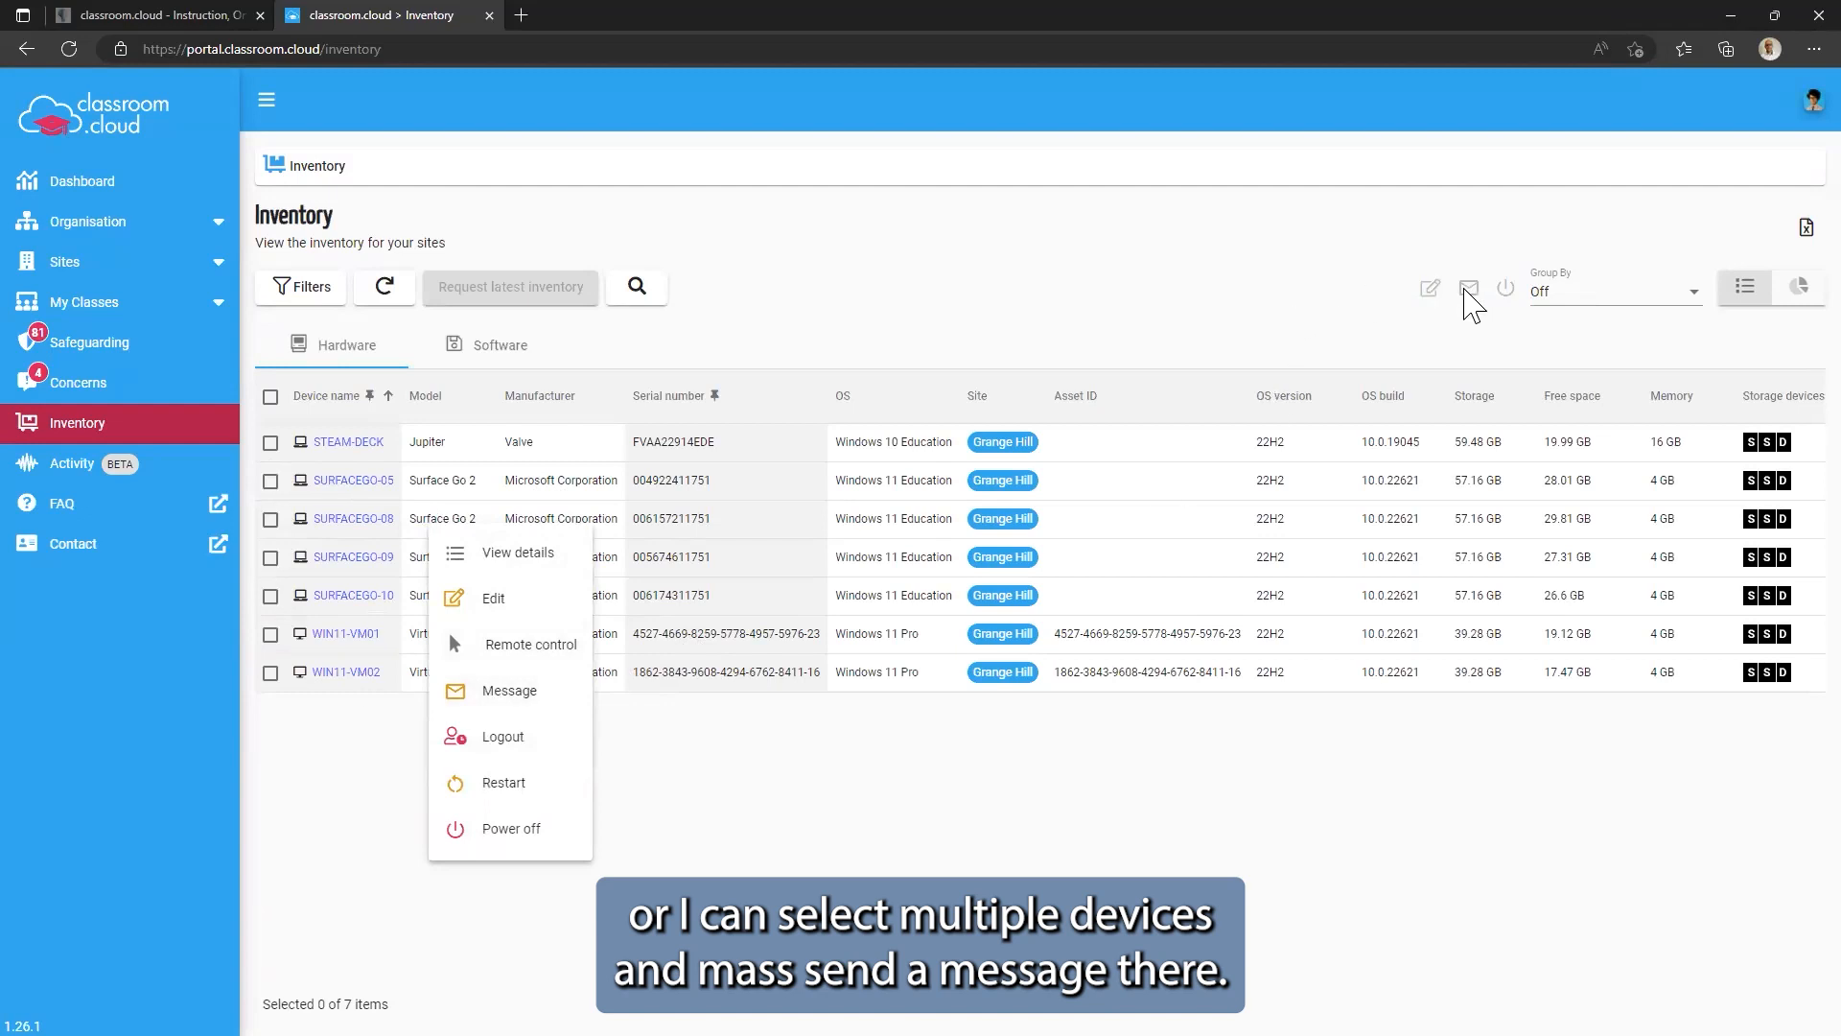
pyautogui.click(520, 643)
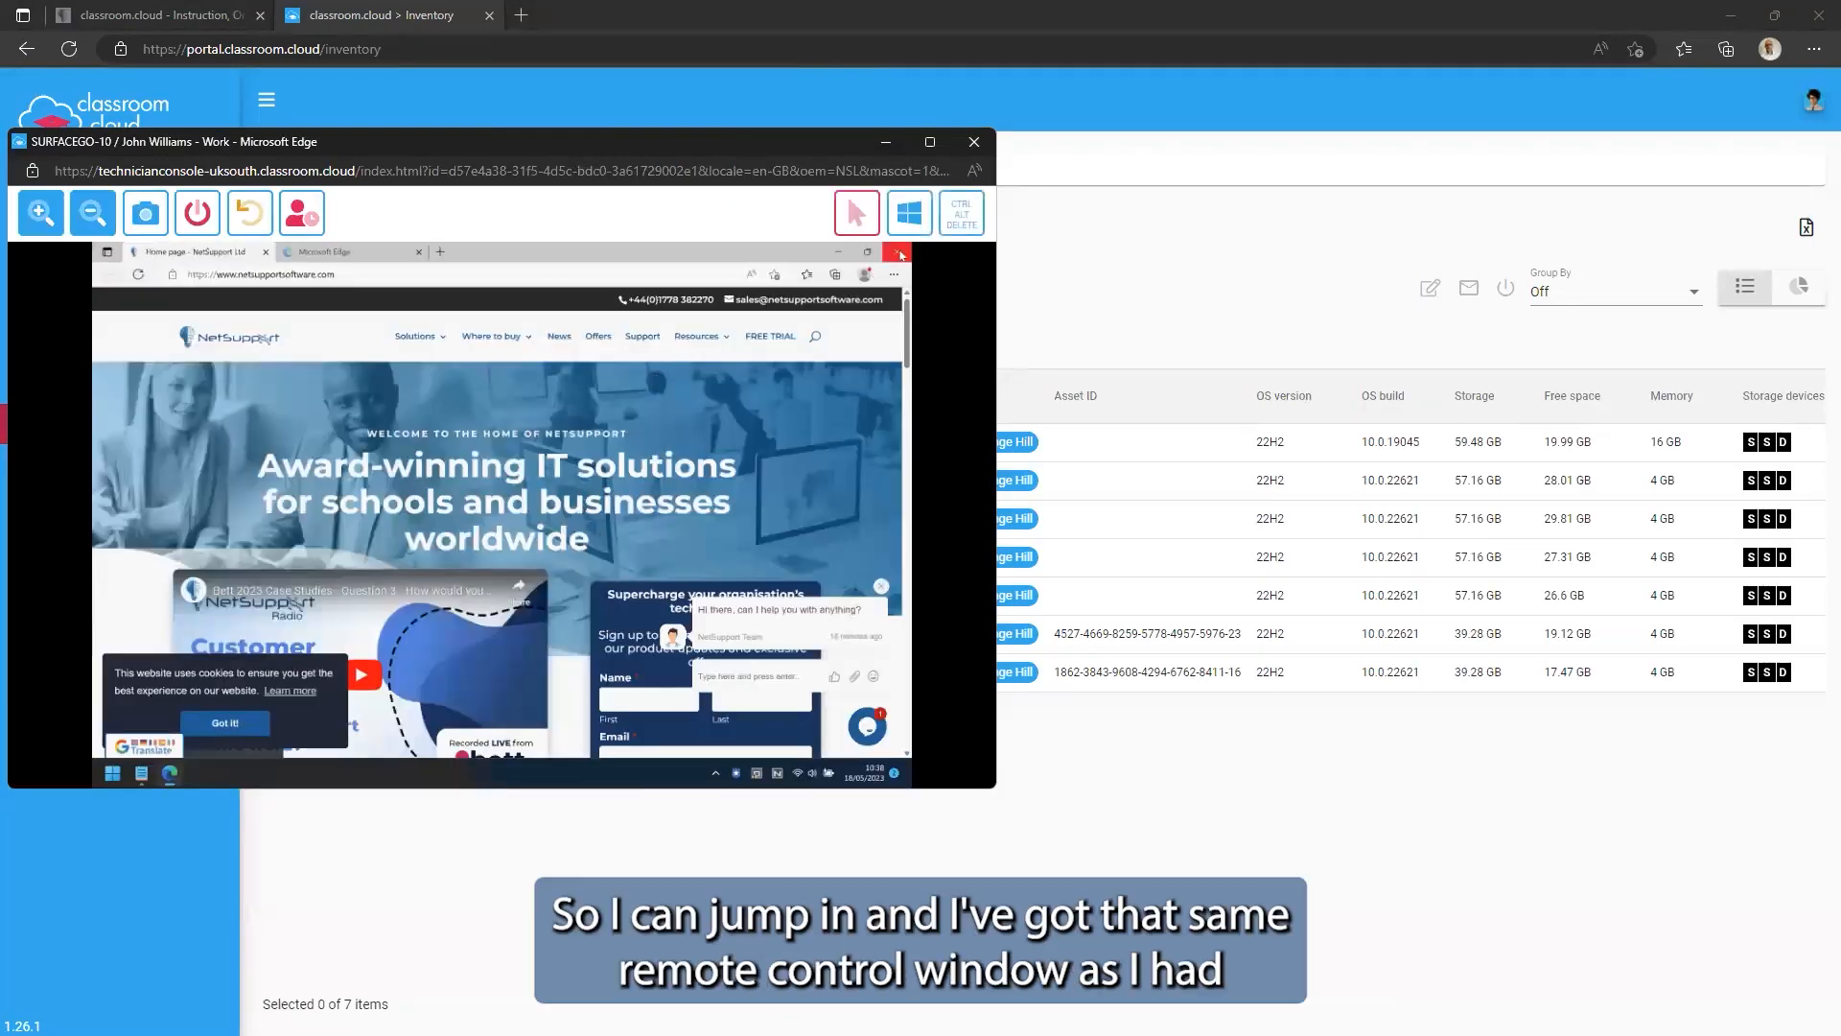
pyautogui.click(981, 146)
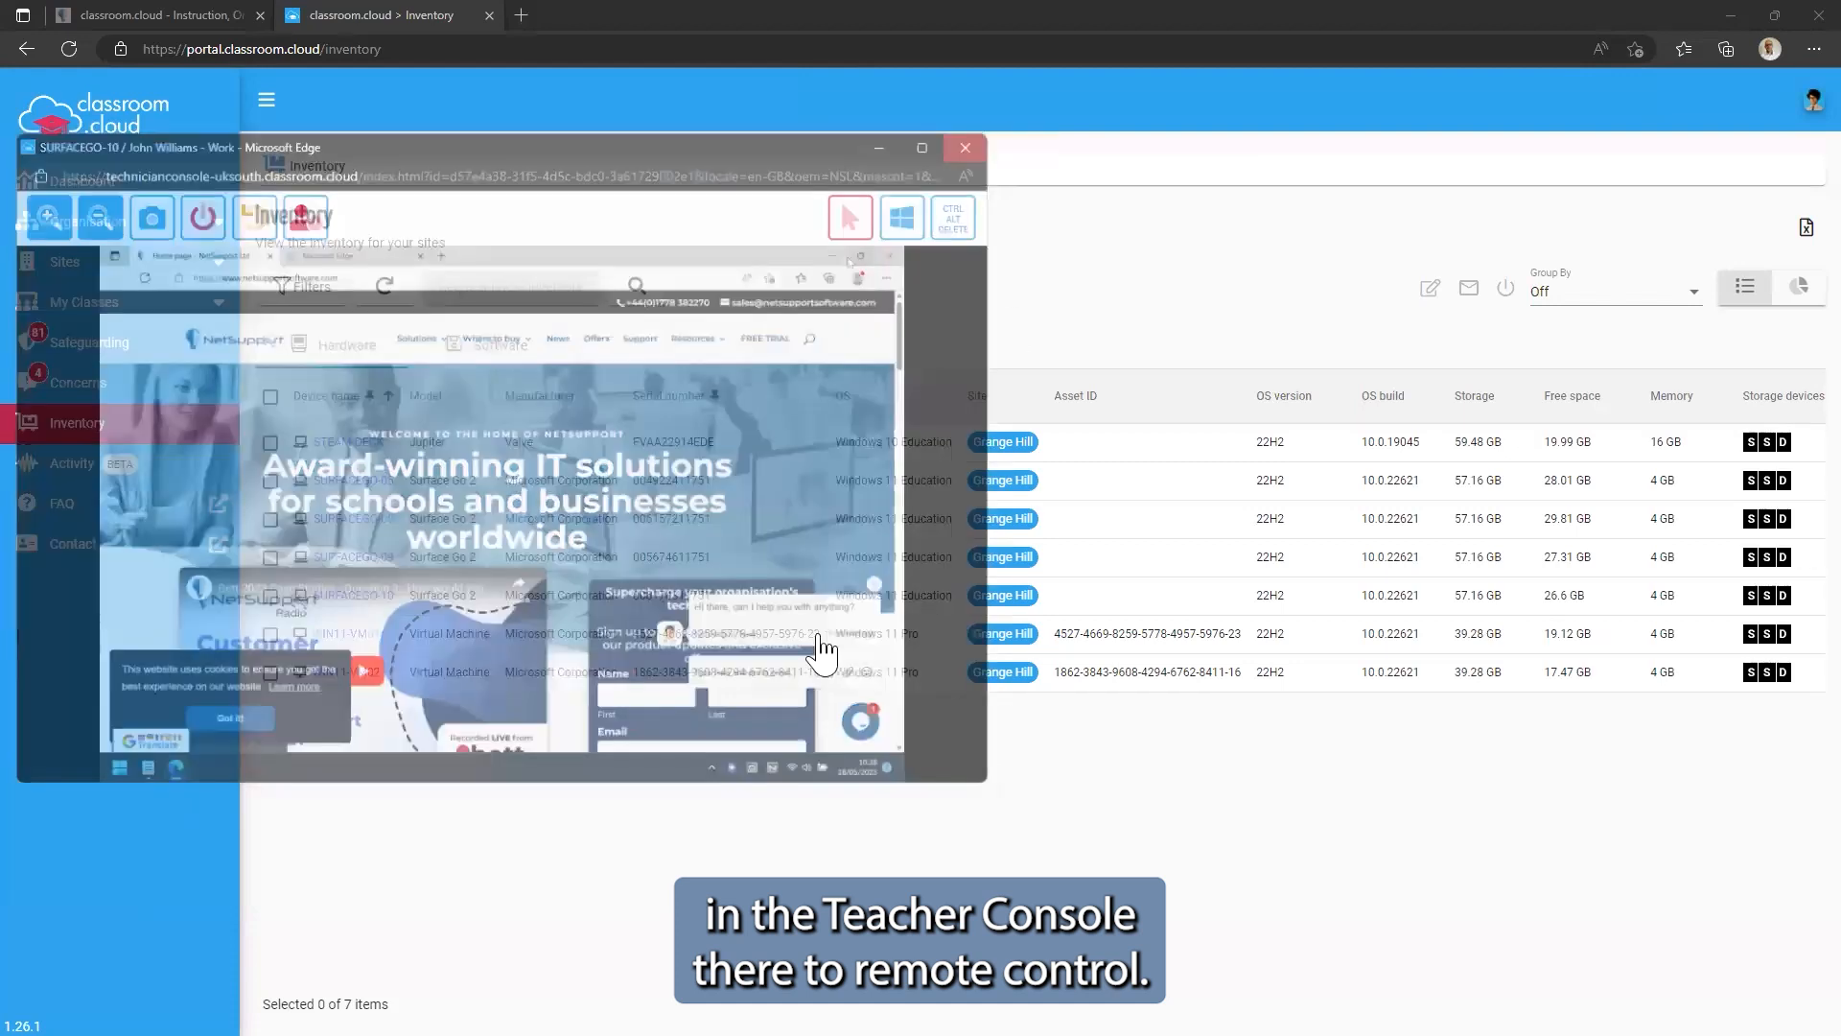
# View the organisation's application usage, internet usage and login history under Activity, and switch to the classroom.cloud website
pyautogui.click(77, 463)
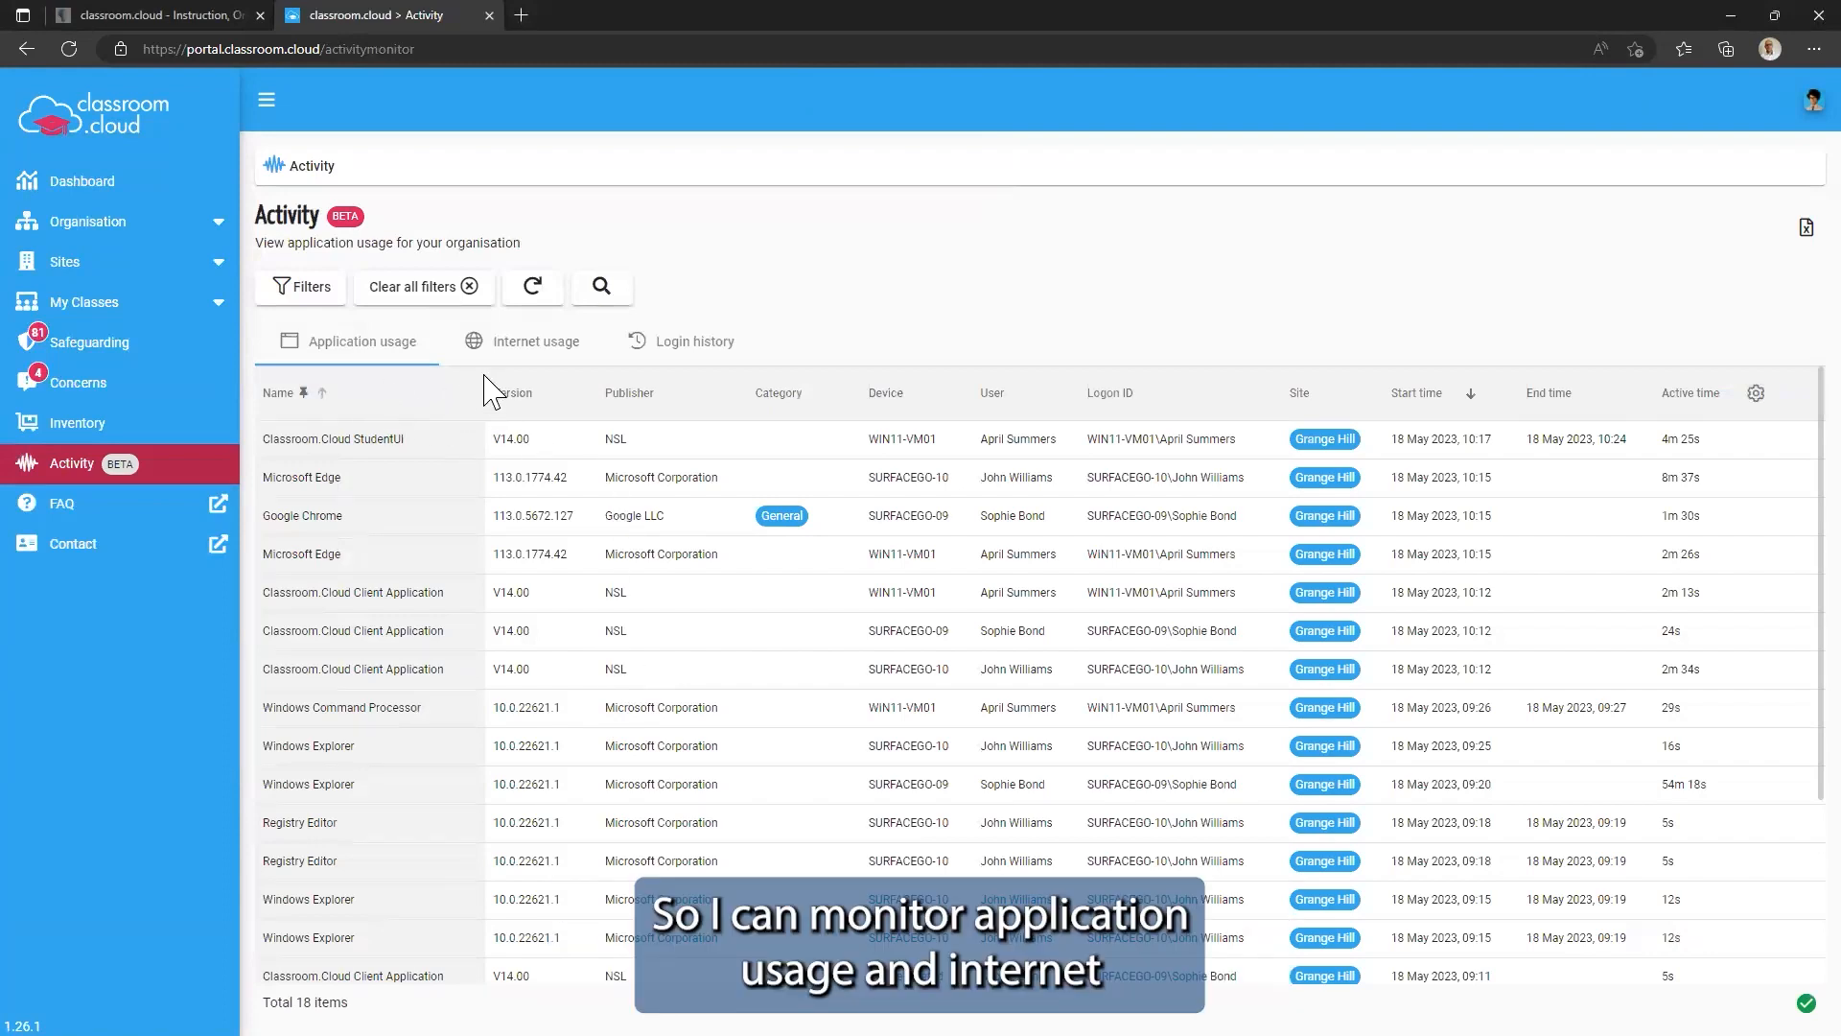
pyautogui.click(511, 368)
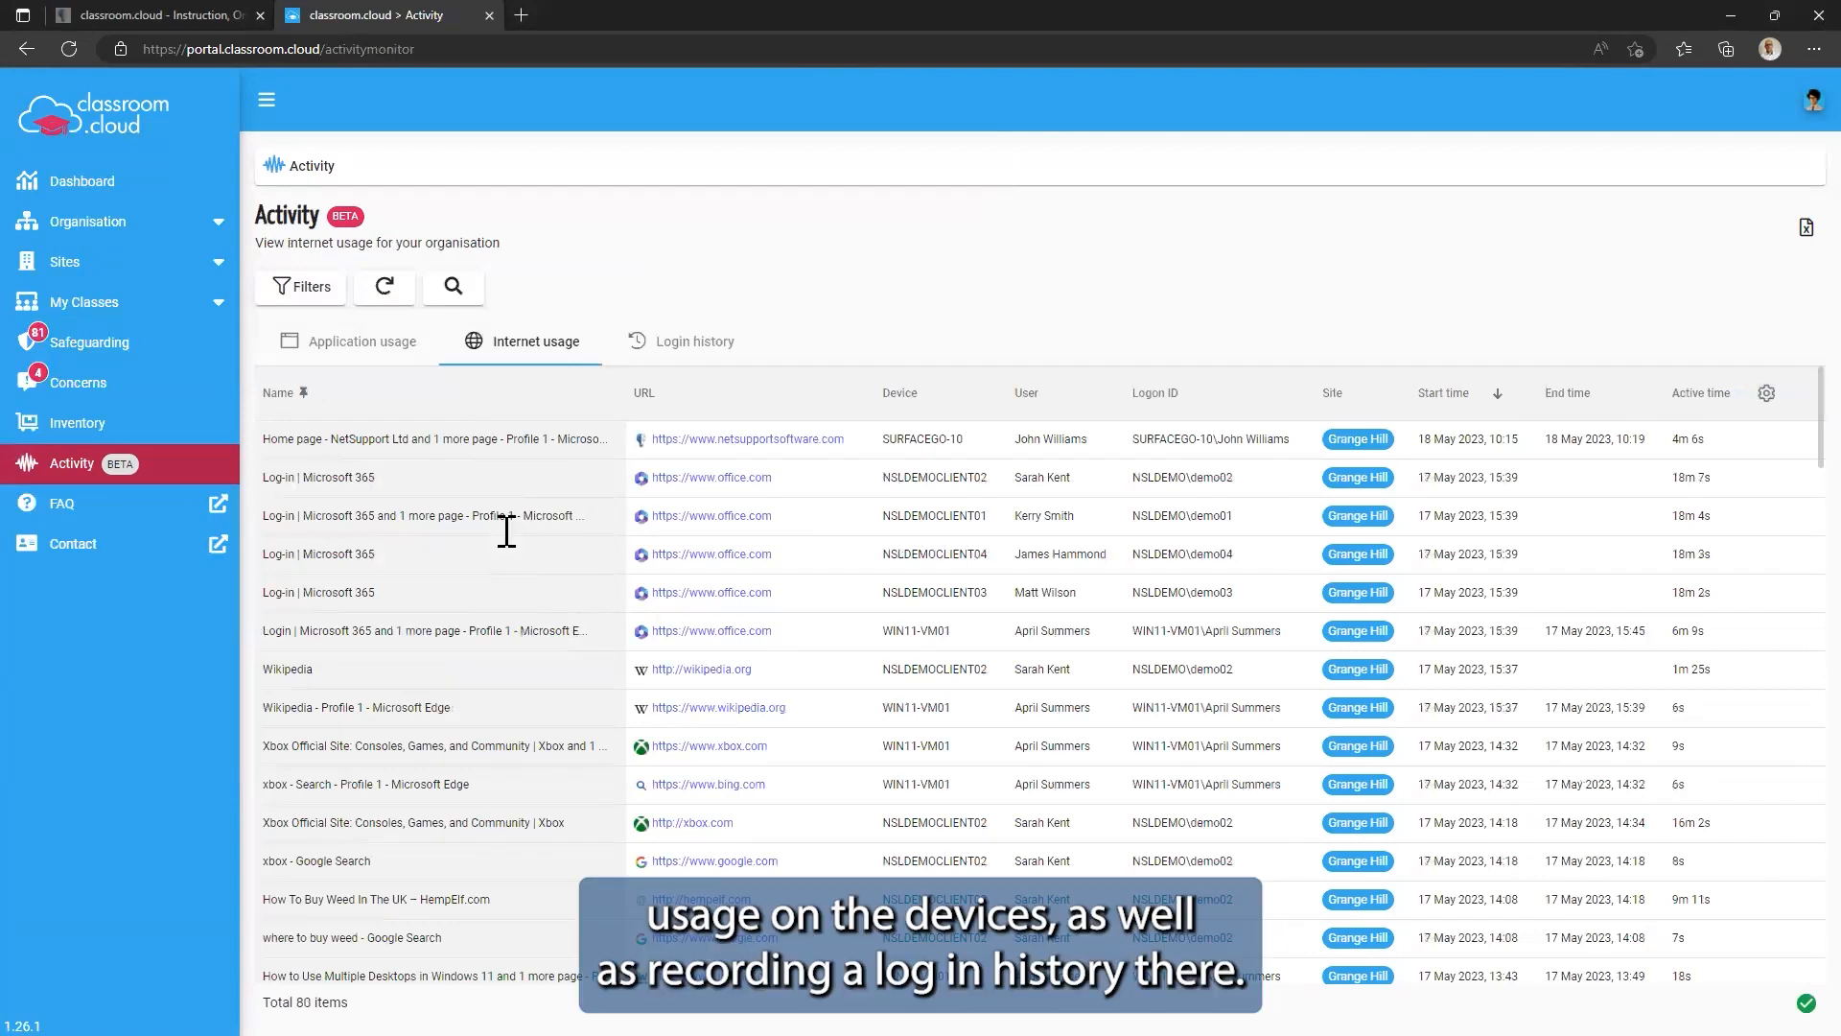
pyautogui.click(668, 353)
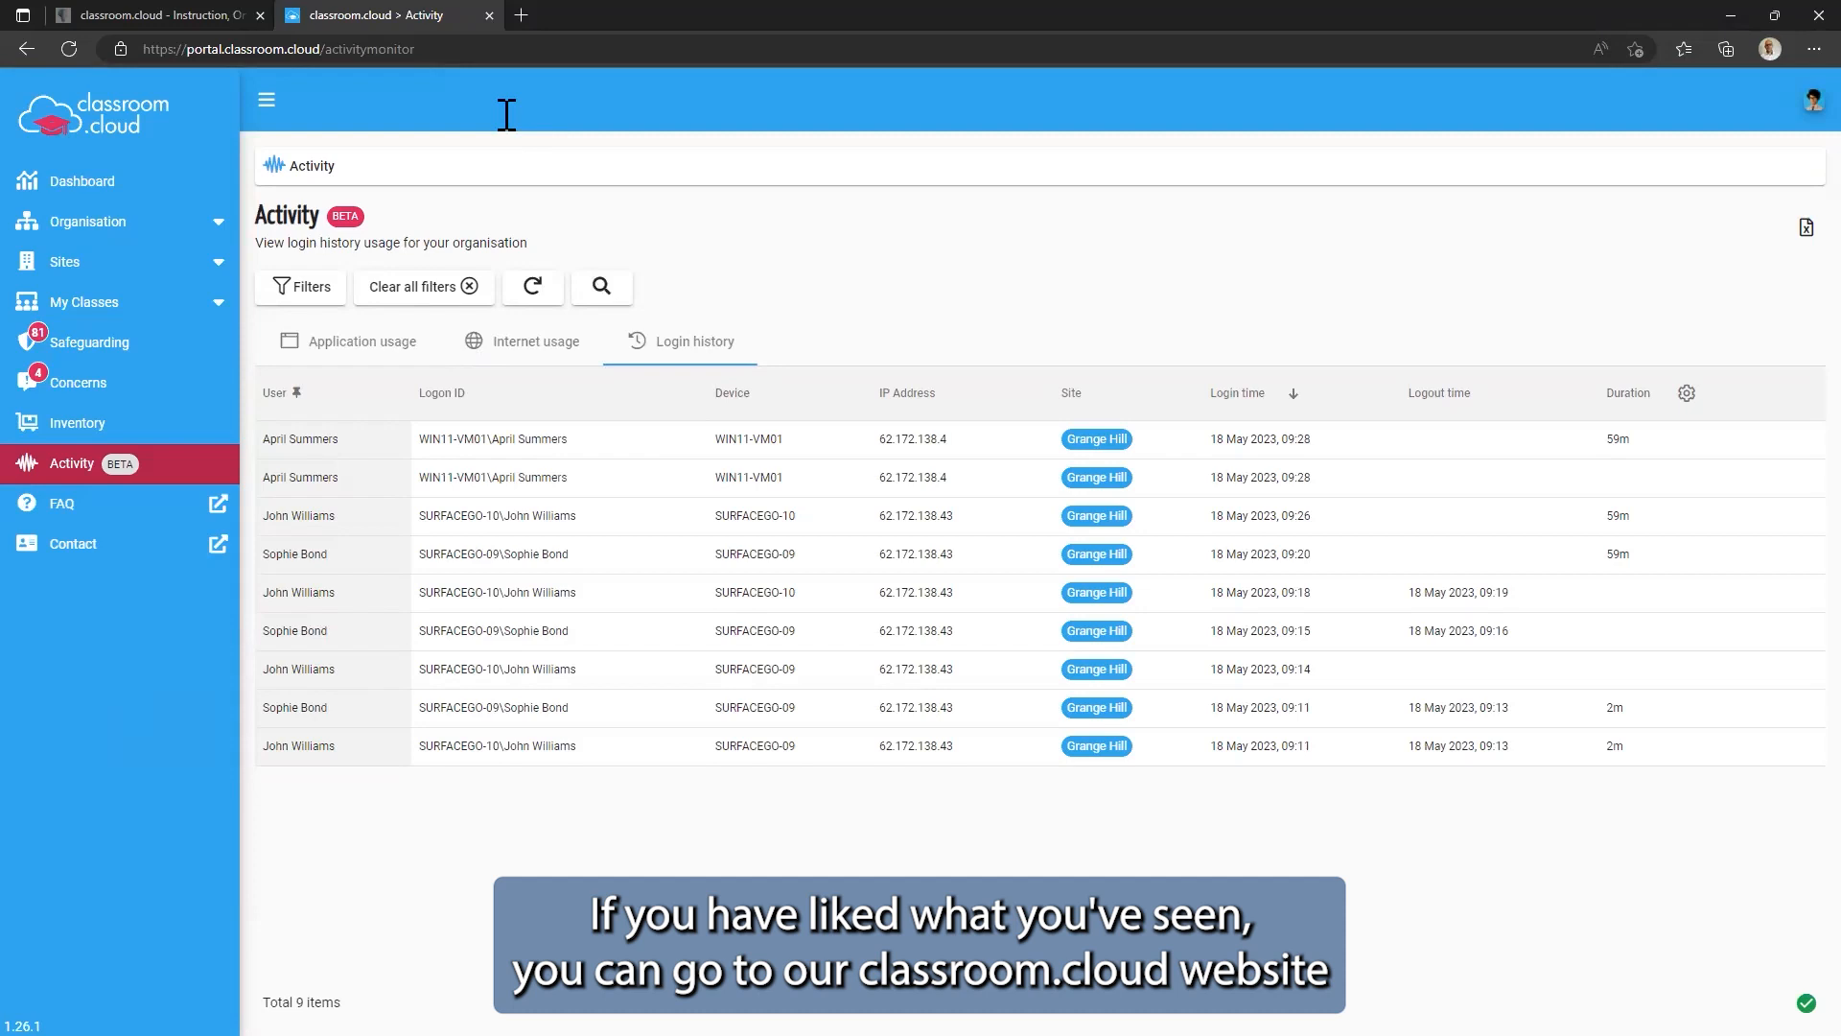
pyautogui.click(144, 19)
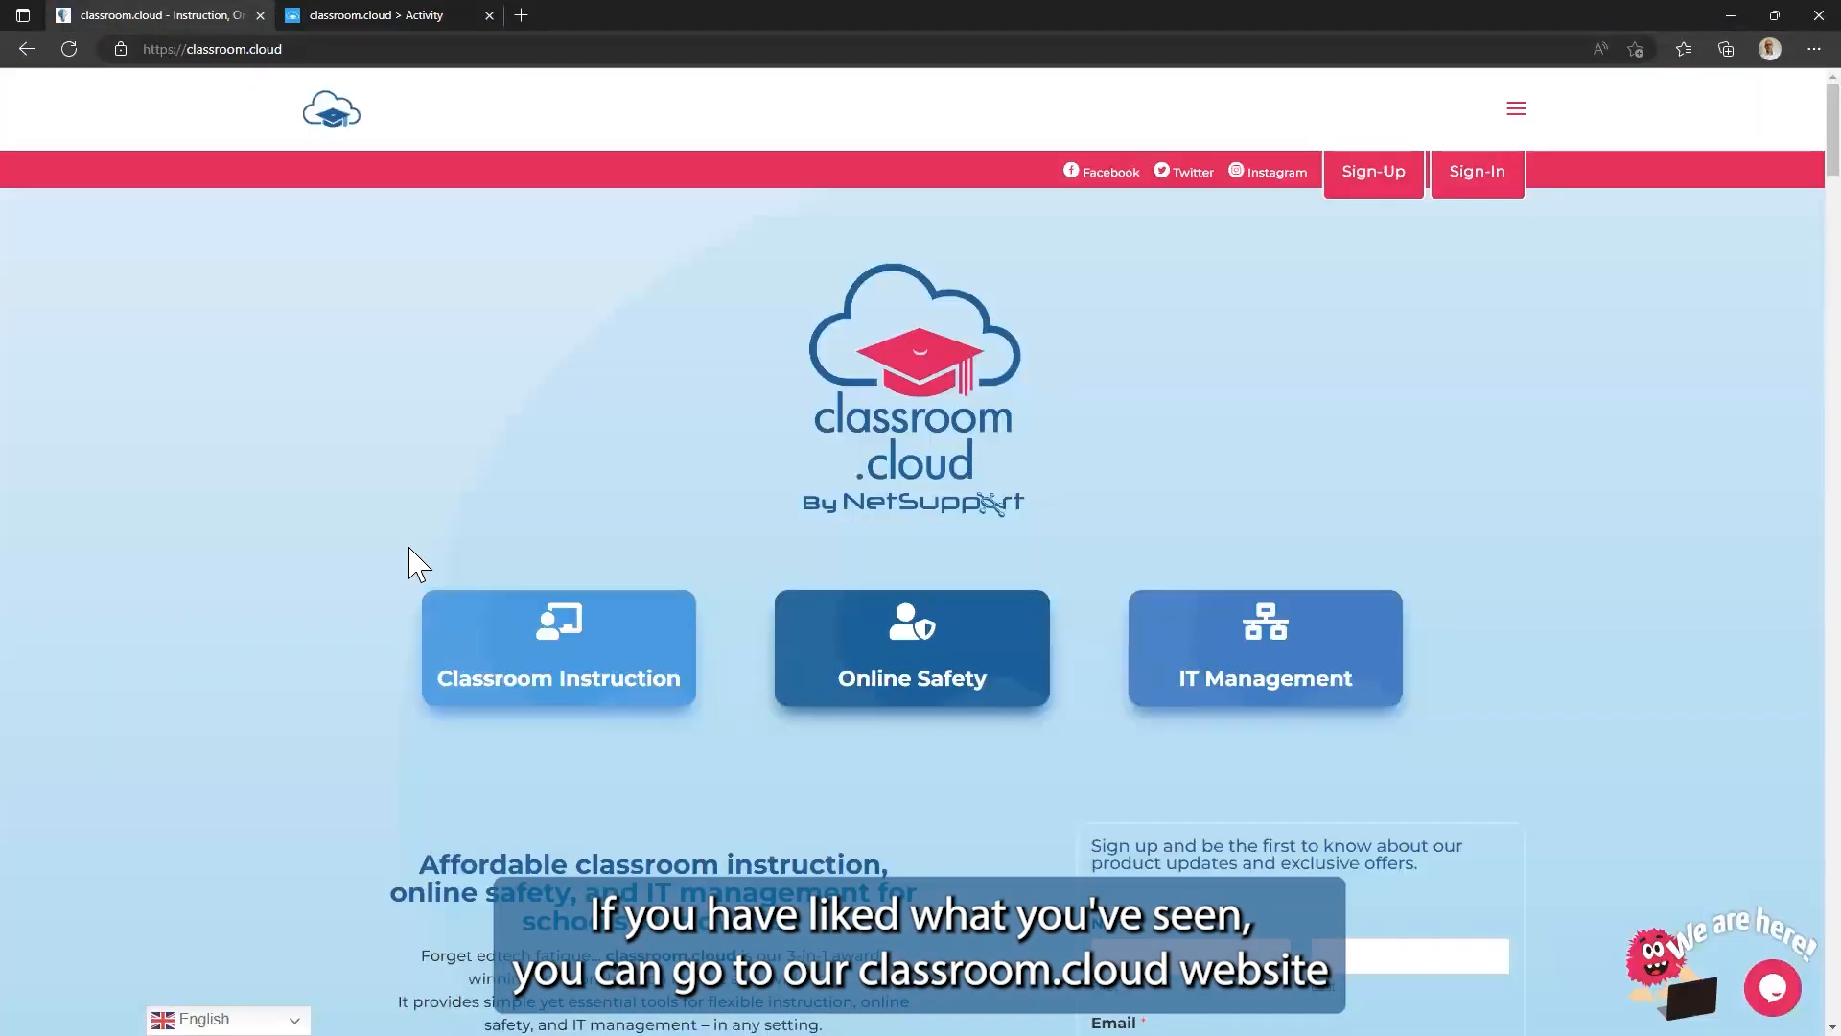